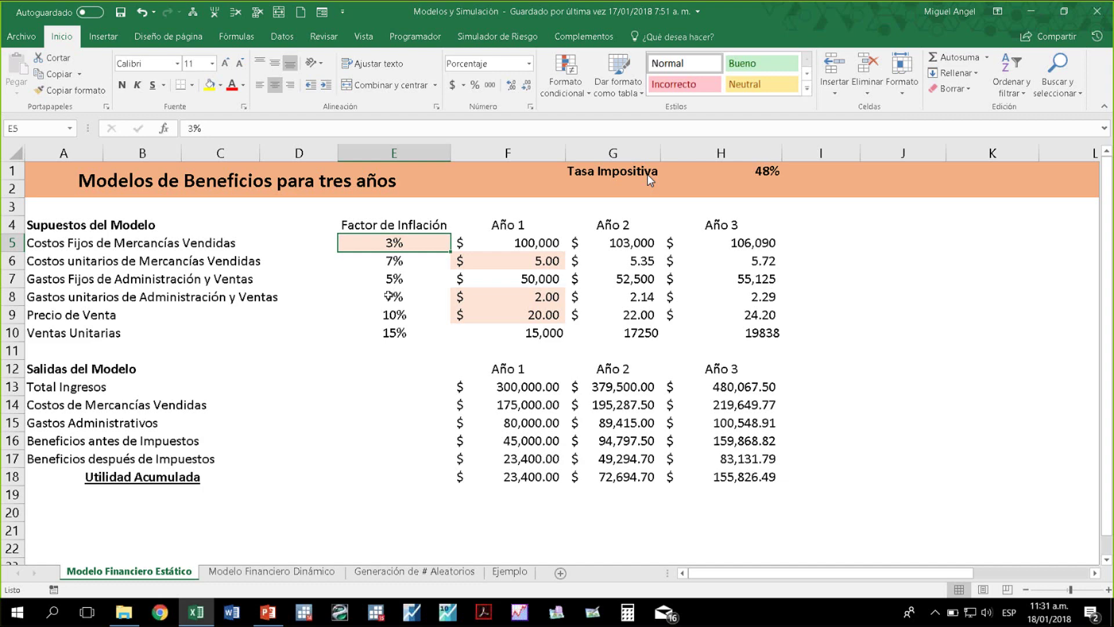
Examine the highlighted variable assumptions and the three-year Utilidad Acumulada row in the Modelo Financiero Estático sheet
{"action": "key", "text": "Down"}
{"action": "key", "text": "Right"}
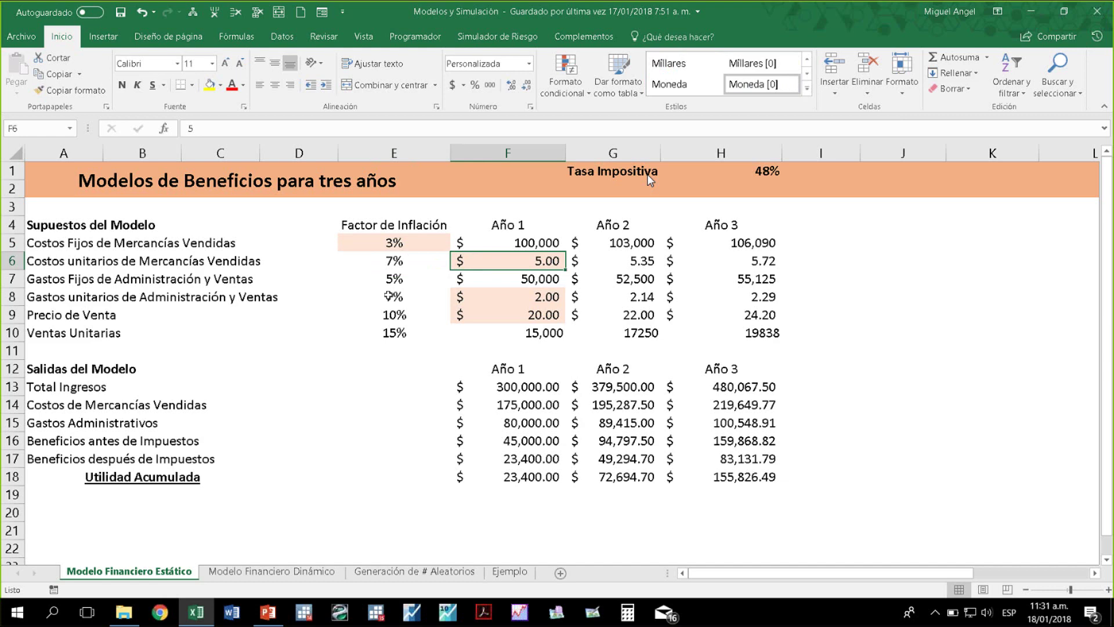
{"action": "key", "text": "Down"}
{"action": "key", "text": "Down"}
{"action": "key", "text": "Down"}
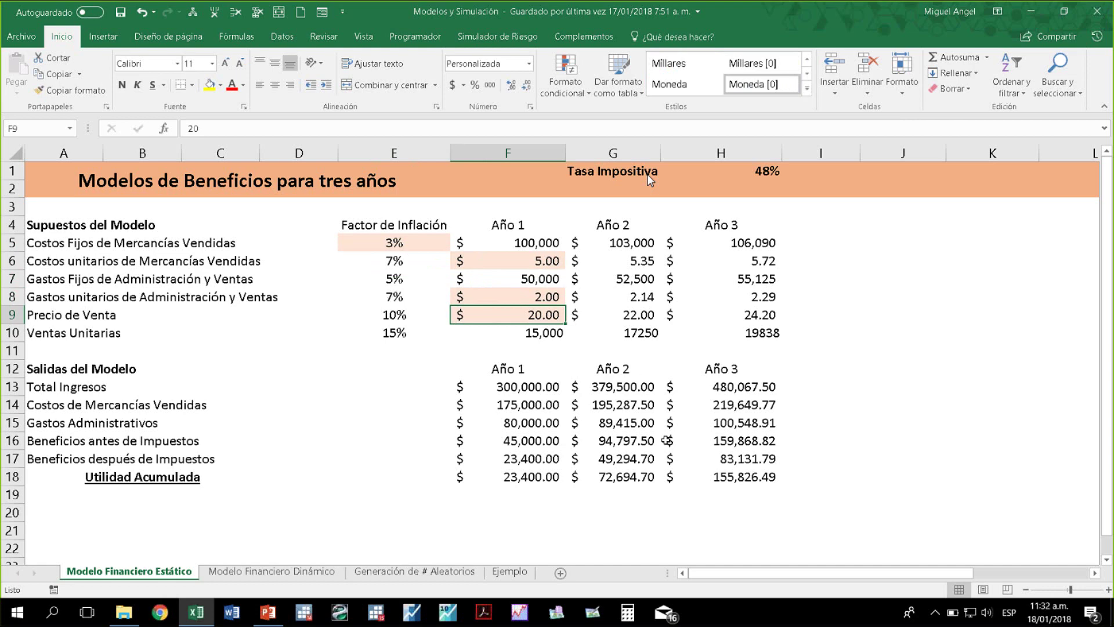
{"action": "left_click", "coordinate": [722, 479]}
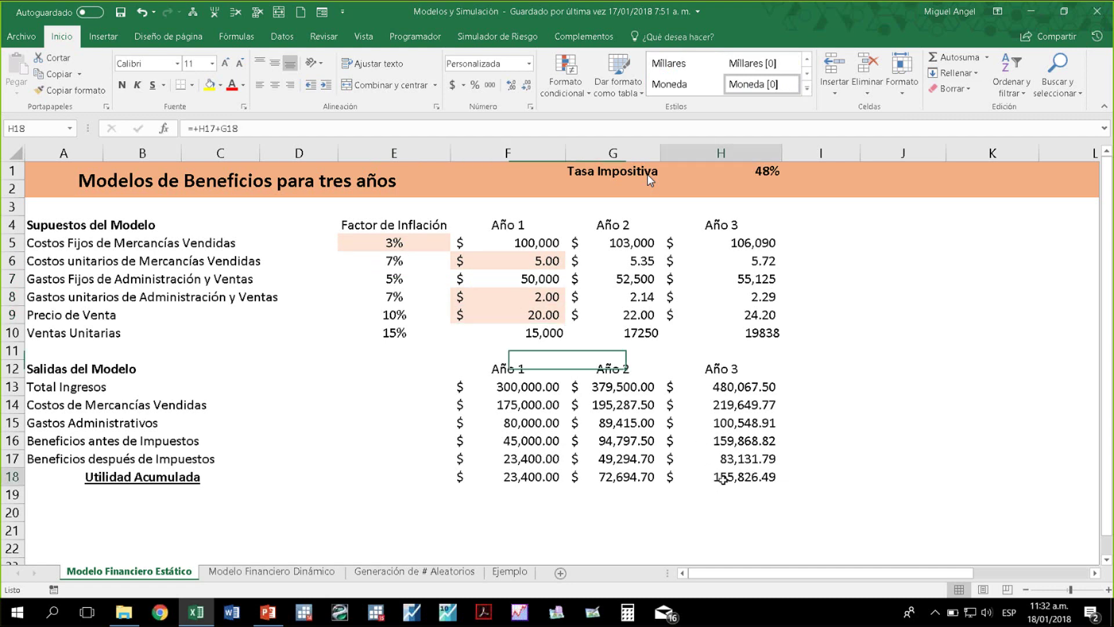
{"action": "left_click", "coordinate": [627, 478]}
{"action": "left_click", "coordinate": [530, 474]}
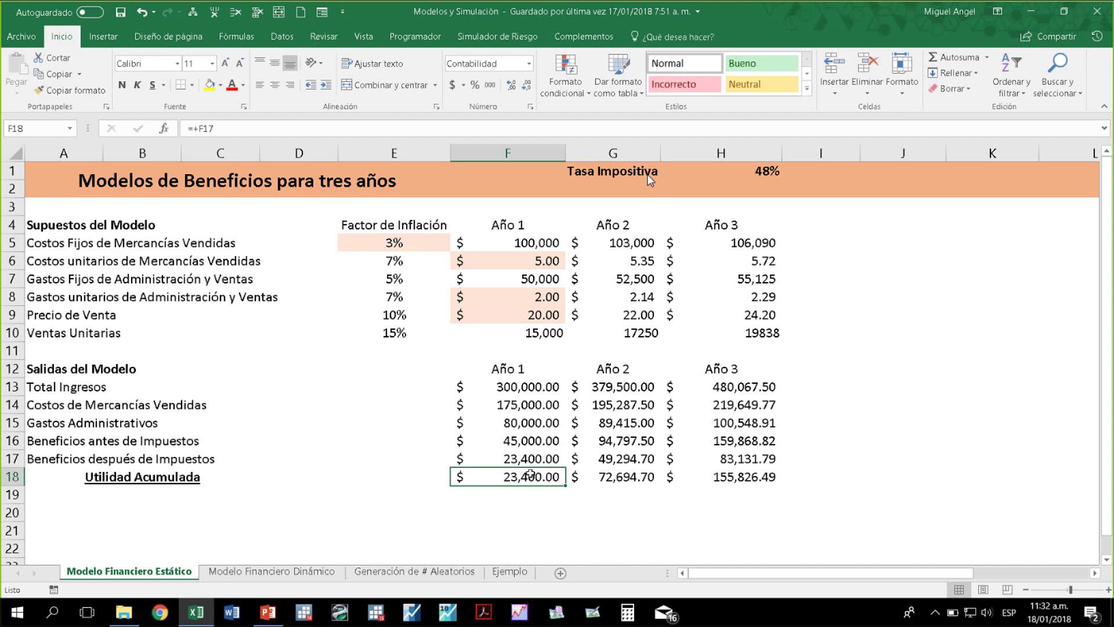
{"action": "left_click", "coordinate": [507, 261]}
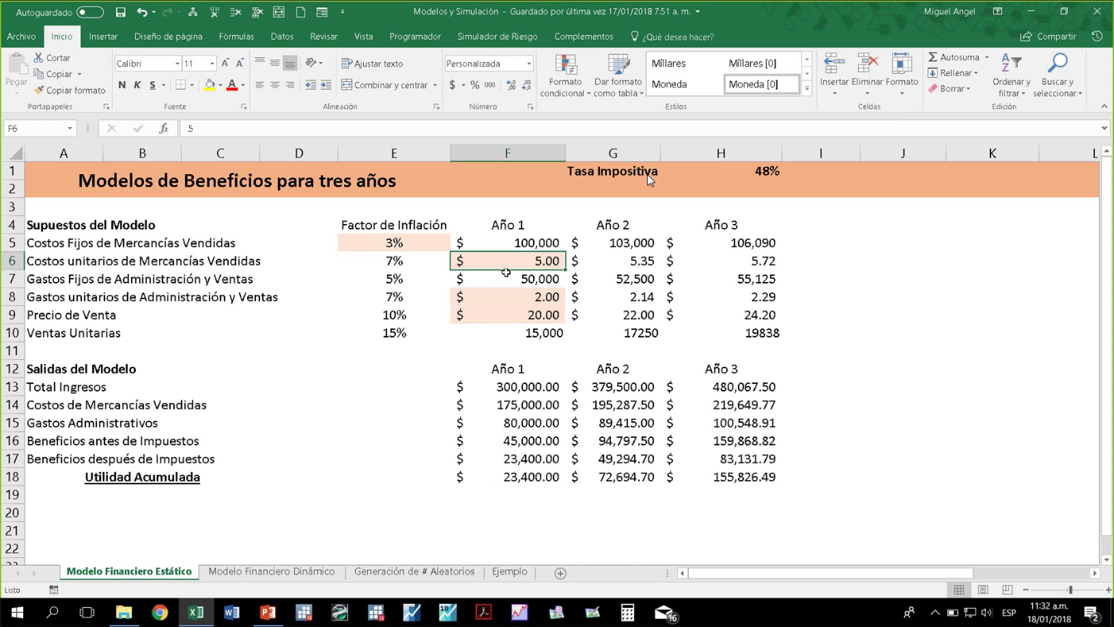
{"action": "left_click", "coordinate": [489, 303]}
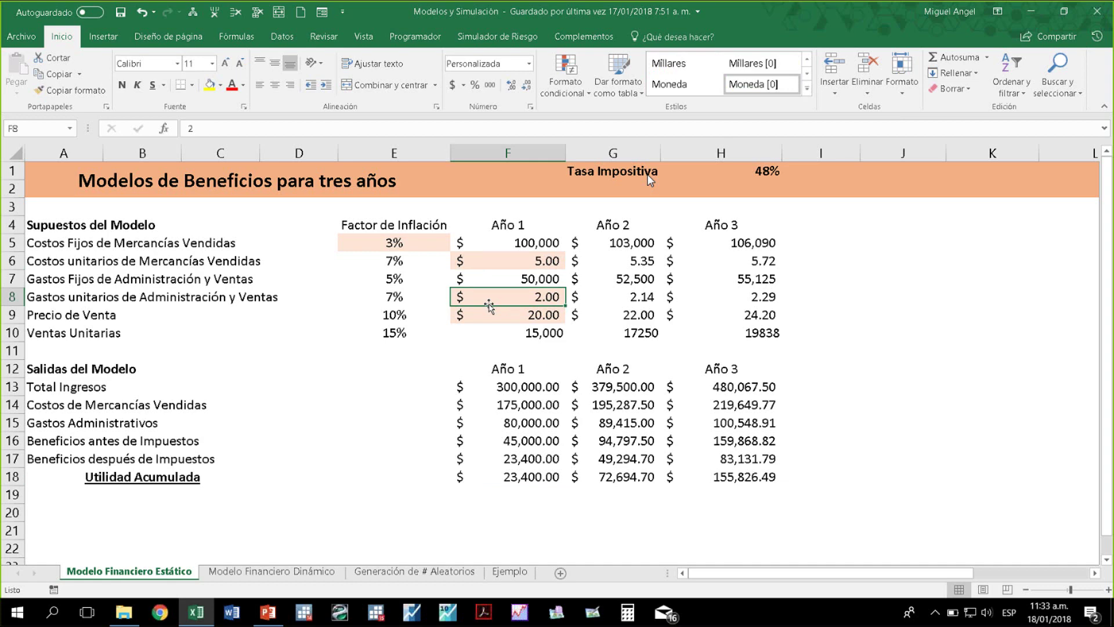
{"action": "key", "text": "Down"}
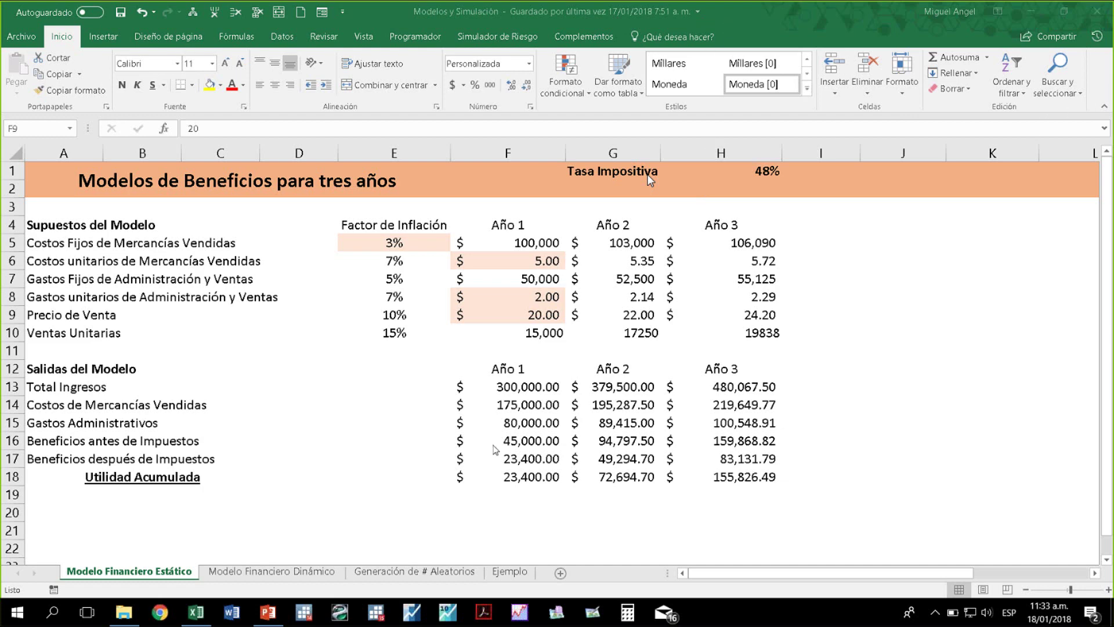
Open the Modelo Financiero Dinámico sheet and examine the limits and probability of each row in the custom distribution table
{"action": "left_click", "coordinate": [235, 575]}
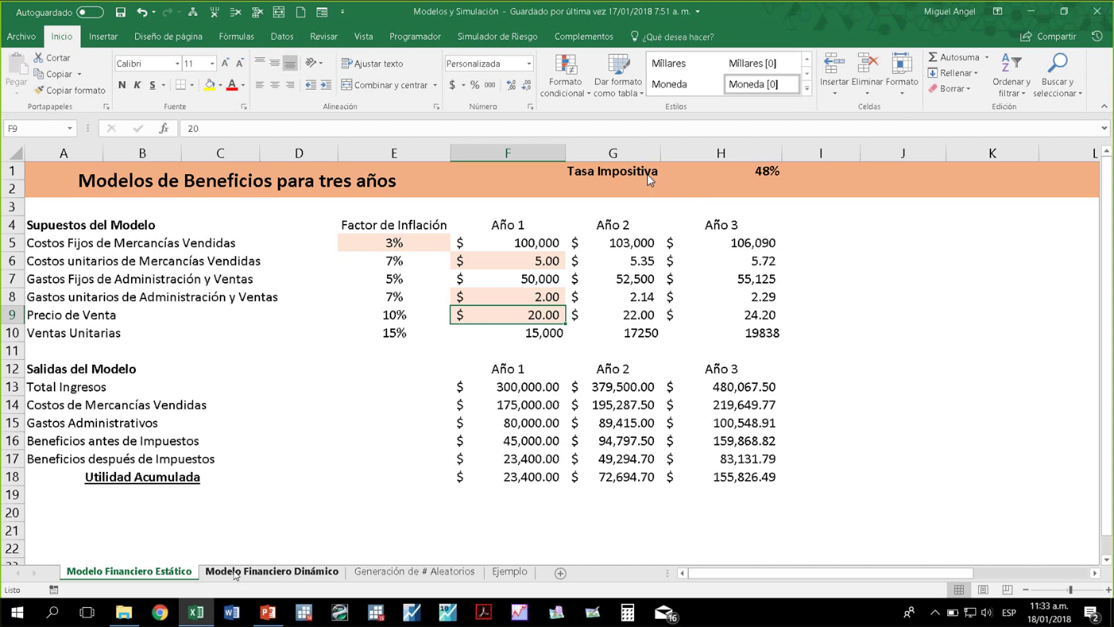
{"action": "left_click", "coordinate": [235, 572]}
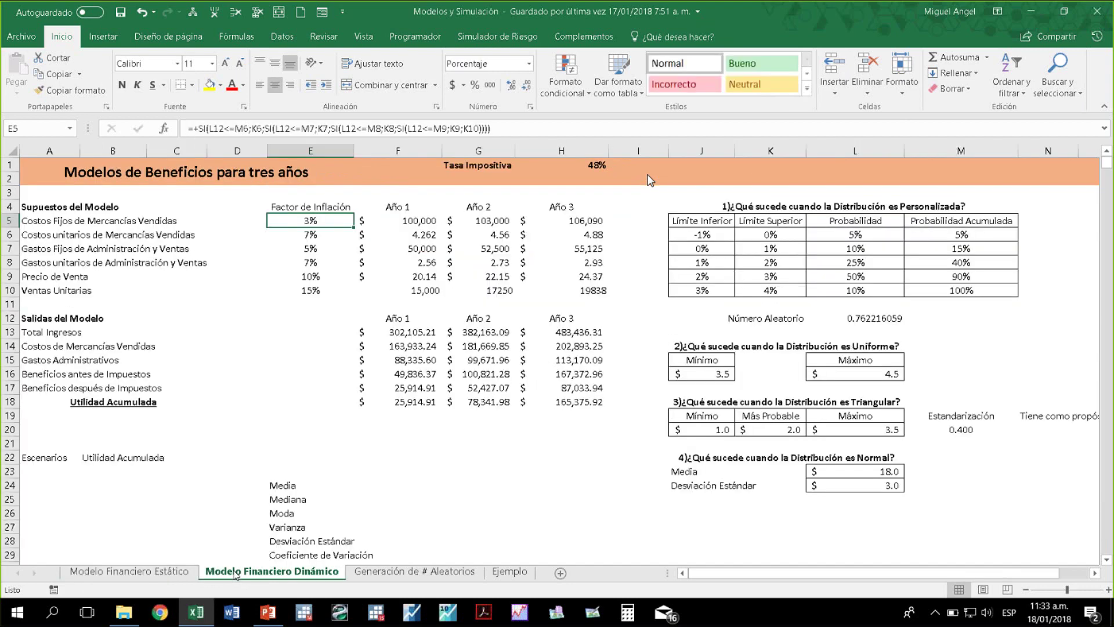
{"action": "left_click", "coordinate": [684, 206]}
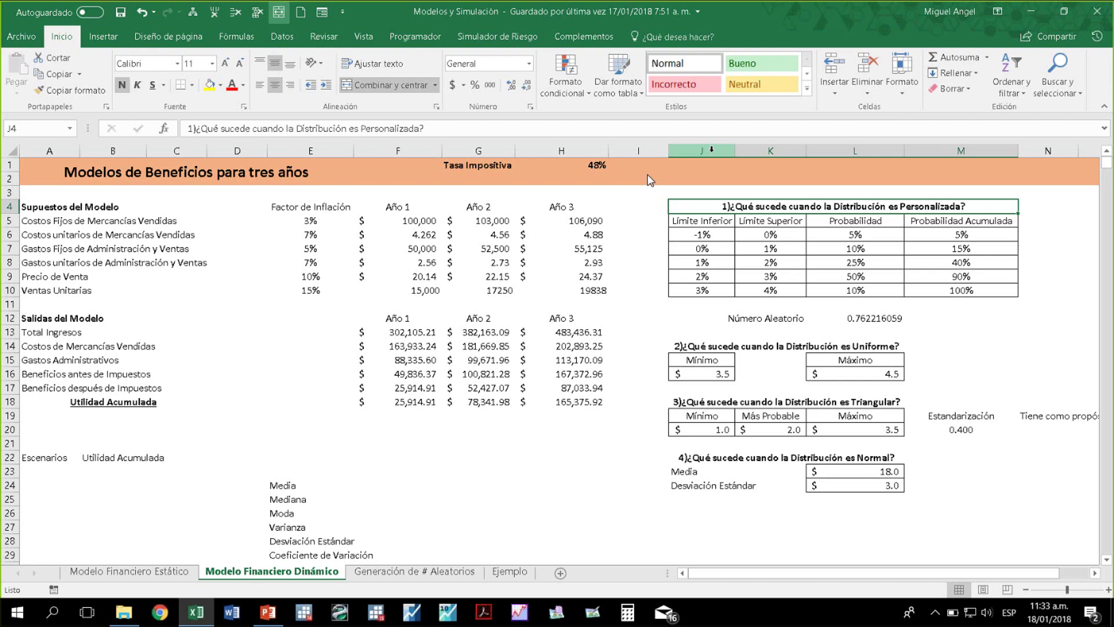
{"action": "key", "text": "Down"}
{"action": "key", "text": "Down"}
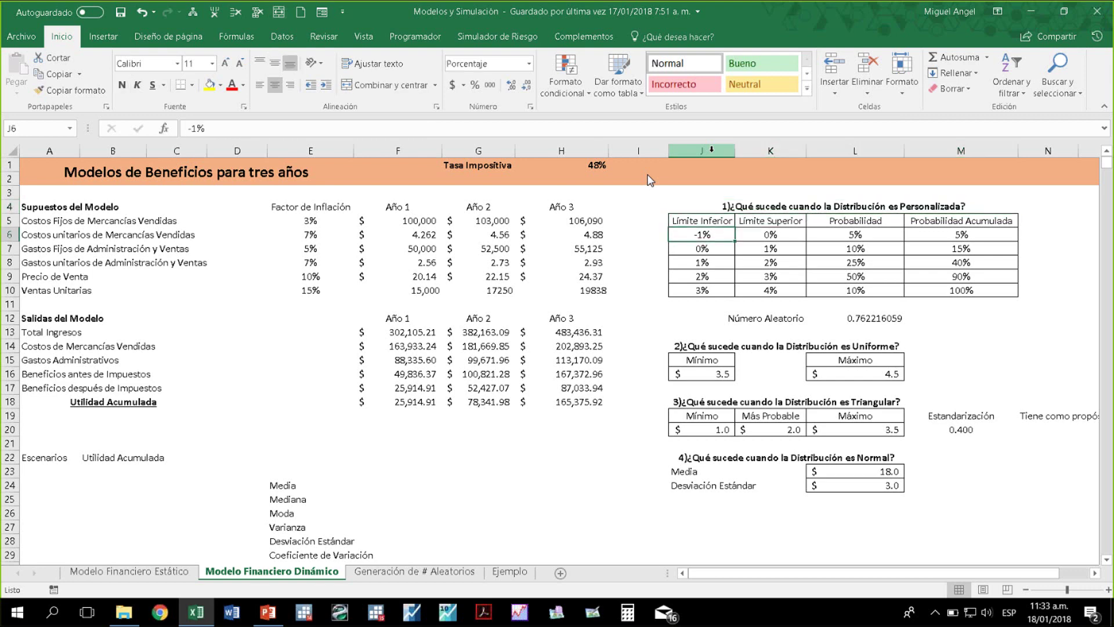
{"action": "key", "text": "Right"}
{"action": "key", "text": "Right"}
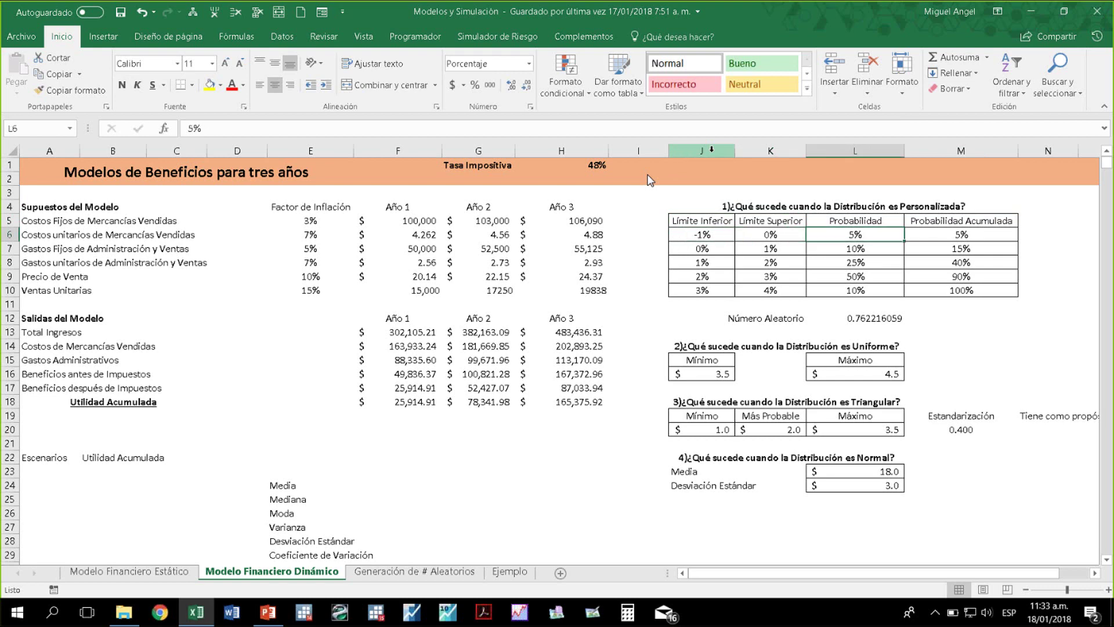
{"action": "key", "text": "Left"}
{"action": "key", "text": "Left"}
{"action": "key", "text": "Right"}
{"action": "key", "text": "Right"}
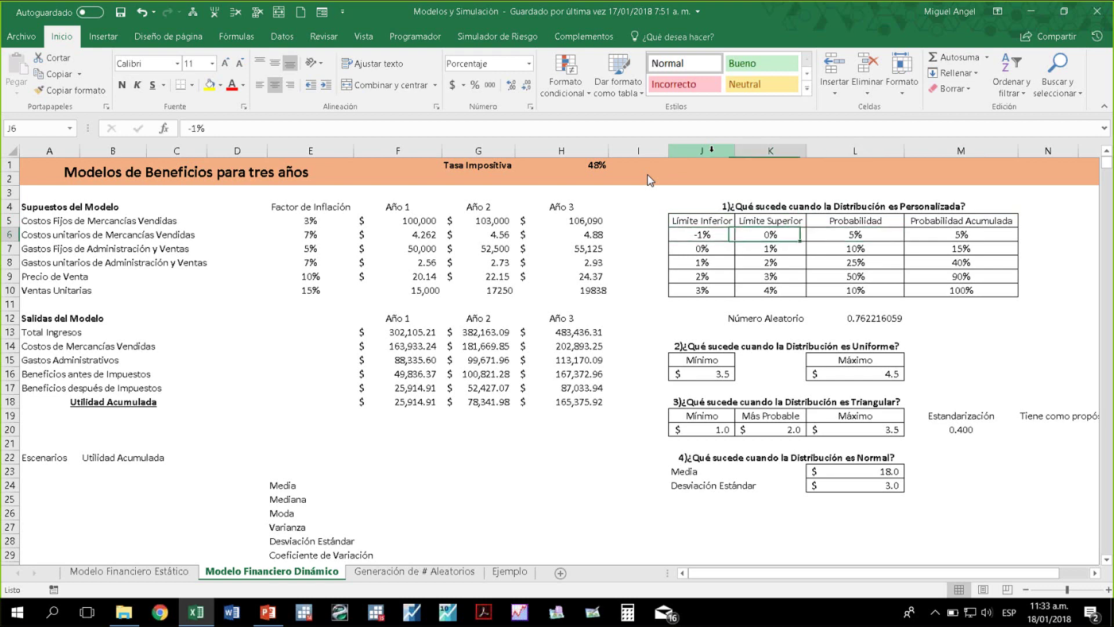
{"action": "key", "text": "Left"}
{"action": "key", "text": "Left"}
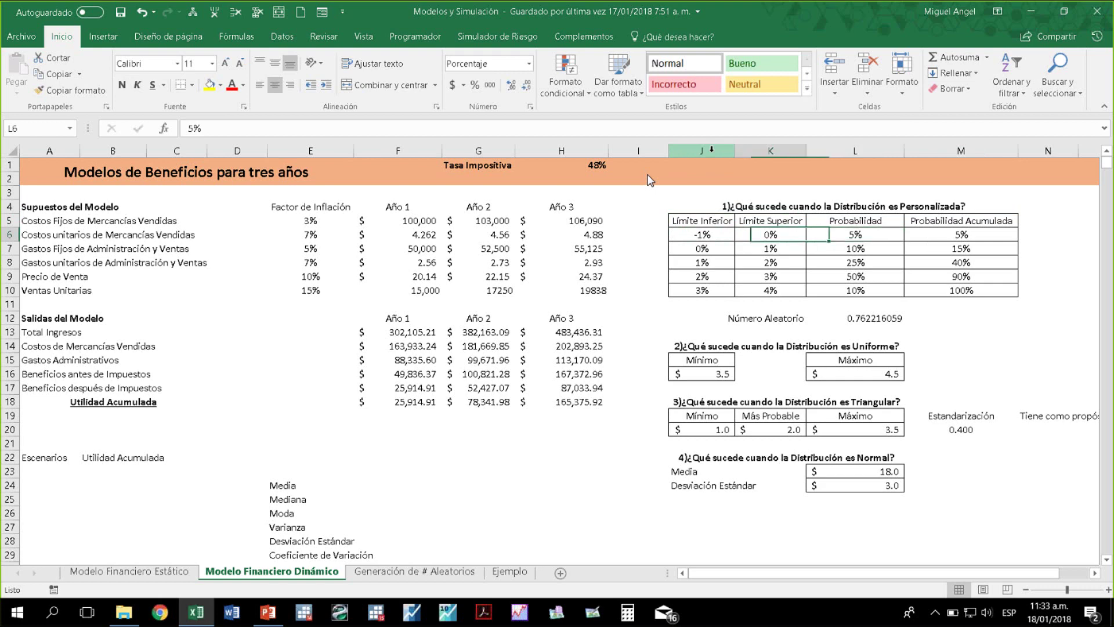
{"action": "key", "text": "Right"}
{"action": "key", "text": "Down"}
{"action": "key", "text": "Right"}
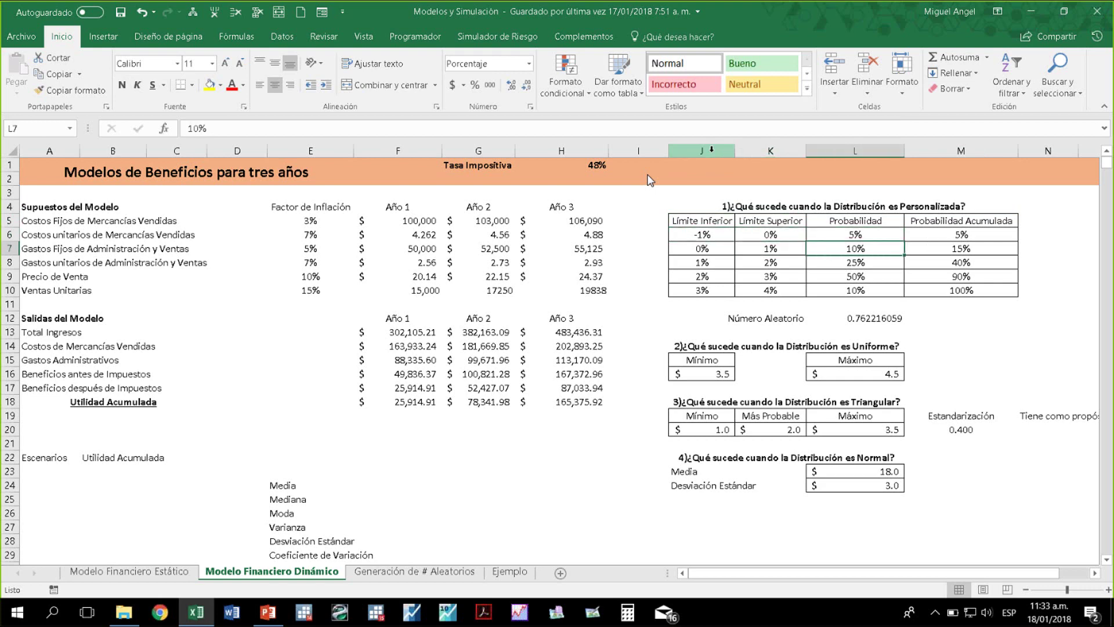
{"action": "key", "text": "Left"}
{"action": "key", "text": "Left"}
{"action": "key", "text": "Left"}
{"action": "key", "text": "Right"}
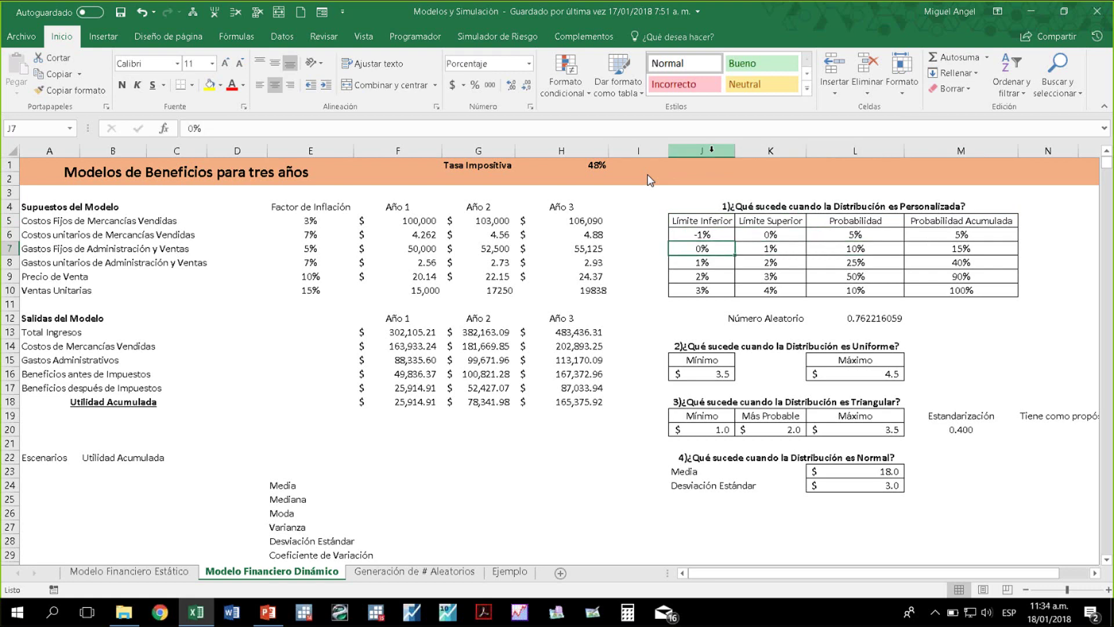
{"action": "key", "text": "Right"}
{"action": "key", "text": "Down"}
{"action": "key", "text": "Right"}
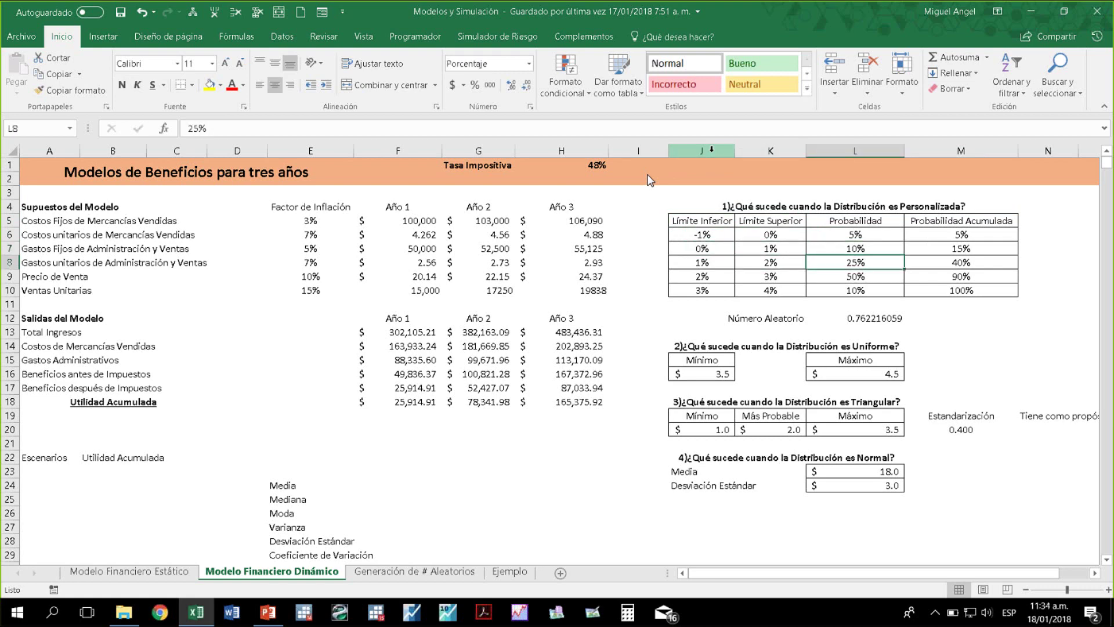
{"action": "key", "text": "Left"}
{"action": "key", "text": "Left"}
{"action": "key", "text": "Right"}
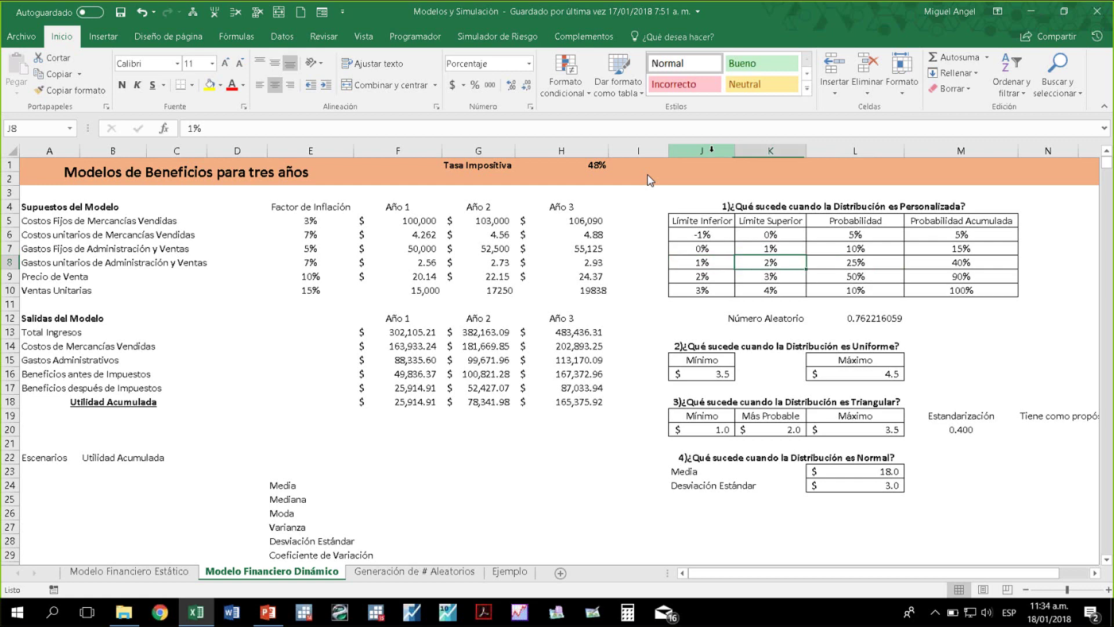
{"action": "key", "text": "Down"}
{"action": "key", "text": "Right"}
{"action": "key", "text": "Left"}
{"action": "key", "text": "Left"}
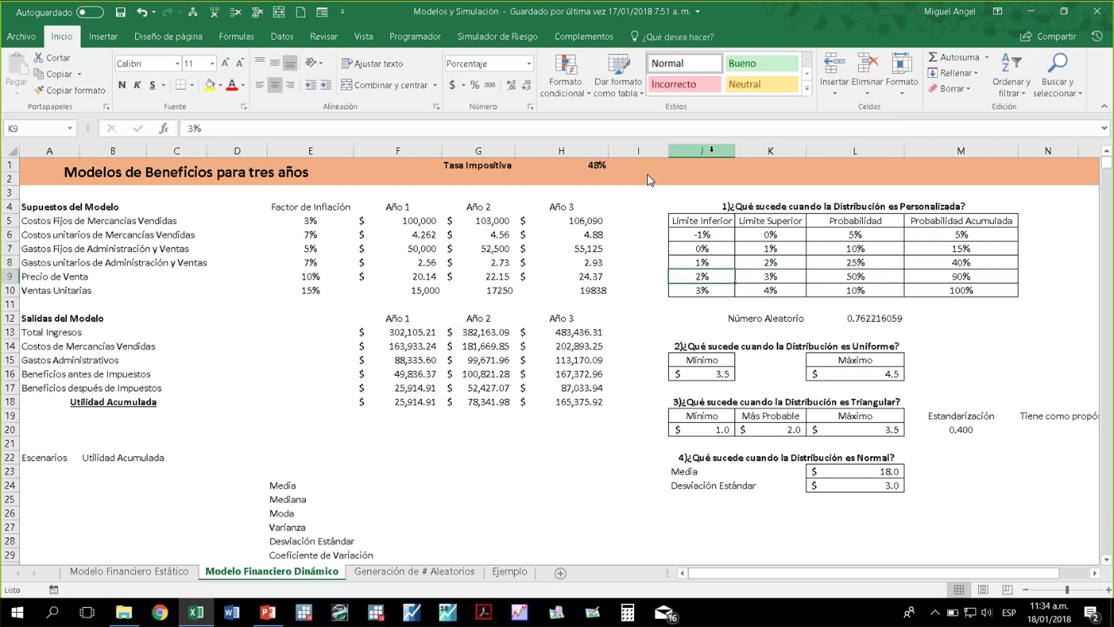
{"action": "key", "text": "Right"}
{"action": "key", "text": "Right"}
{"action": "key", "text": "Left"}
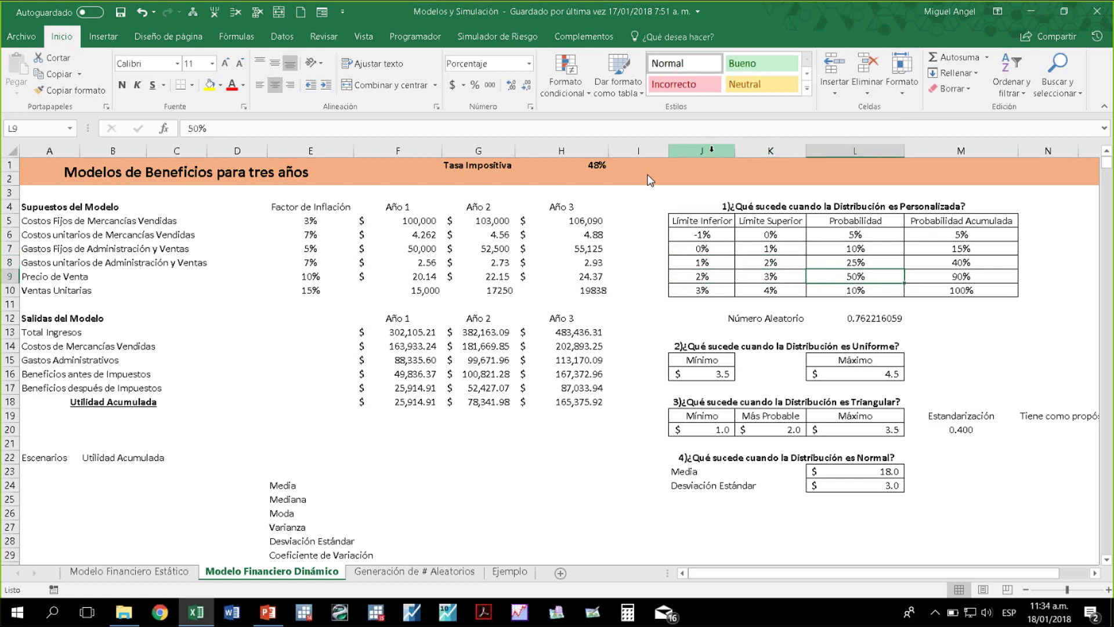
{"action": "key", "text": "Down"}
{"action": "key", "text": "Left"}
{"action": "key", "text": "Right"}
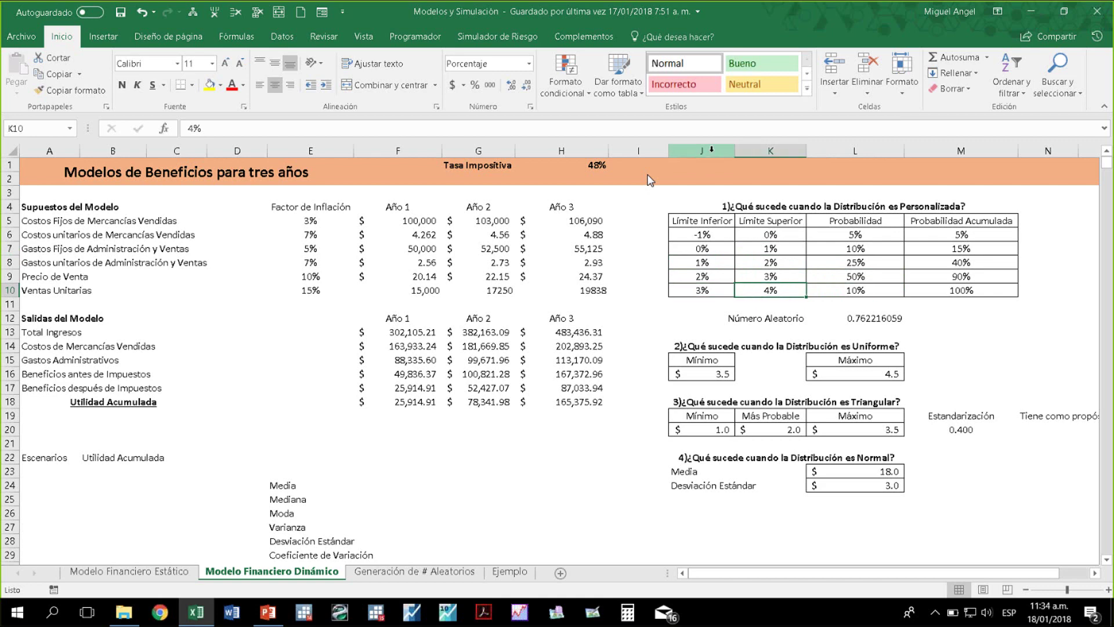
Examine how Probabilidad Acumulada builds up from each row's Probabilidad in the custom distribution table, from M6 through M10
{"action": "key", "text": "Up"}
{"action": "key", "text": "Right"}
{"action": "key", "text": "Up"}
{"action": "key", "text": "Up"}
{"action": "key", "text": "Up"}
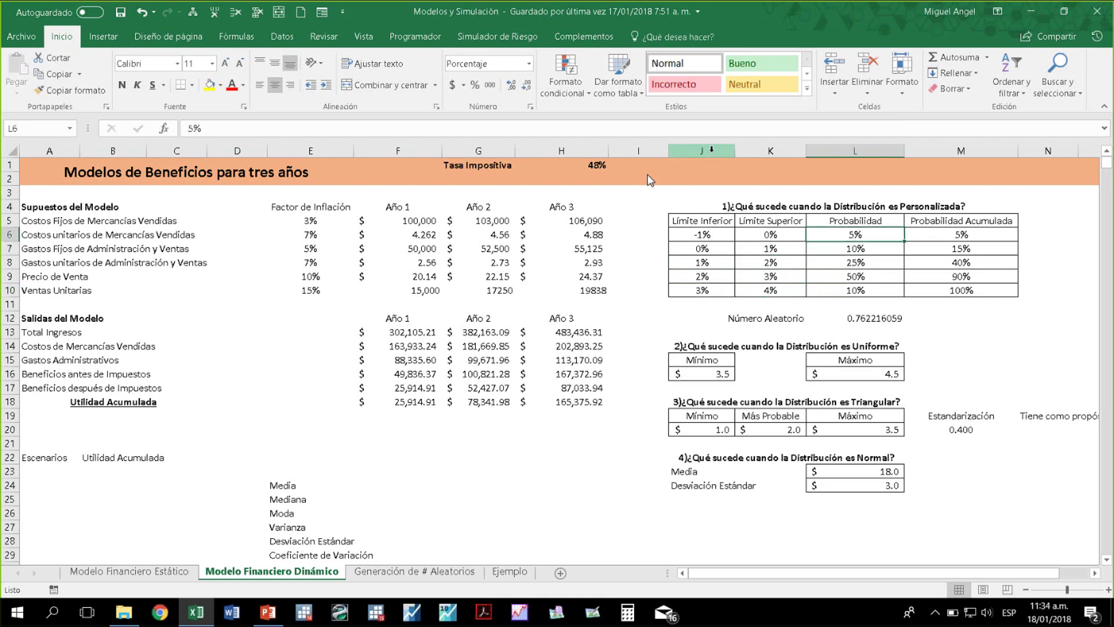
{"action": "key", "text": "Right"}
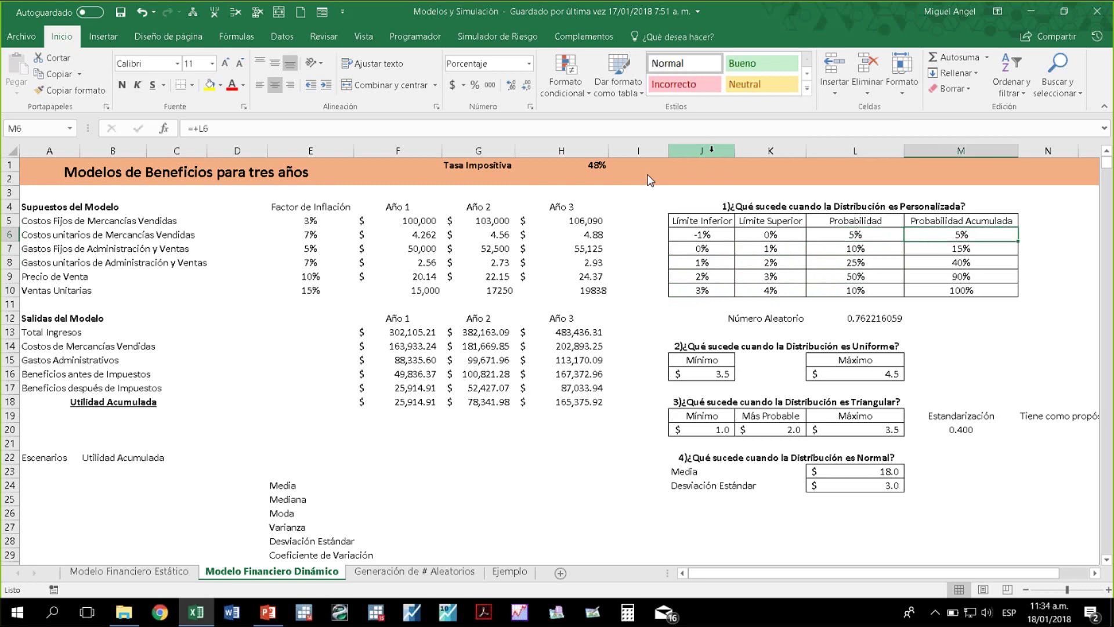
{"action": "left_click", "coordinate": [858, 235]}
{"action": "left_click", "coordinate": [868, 251]}
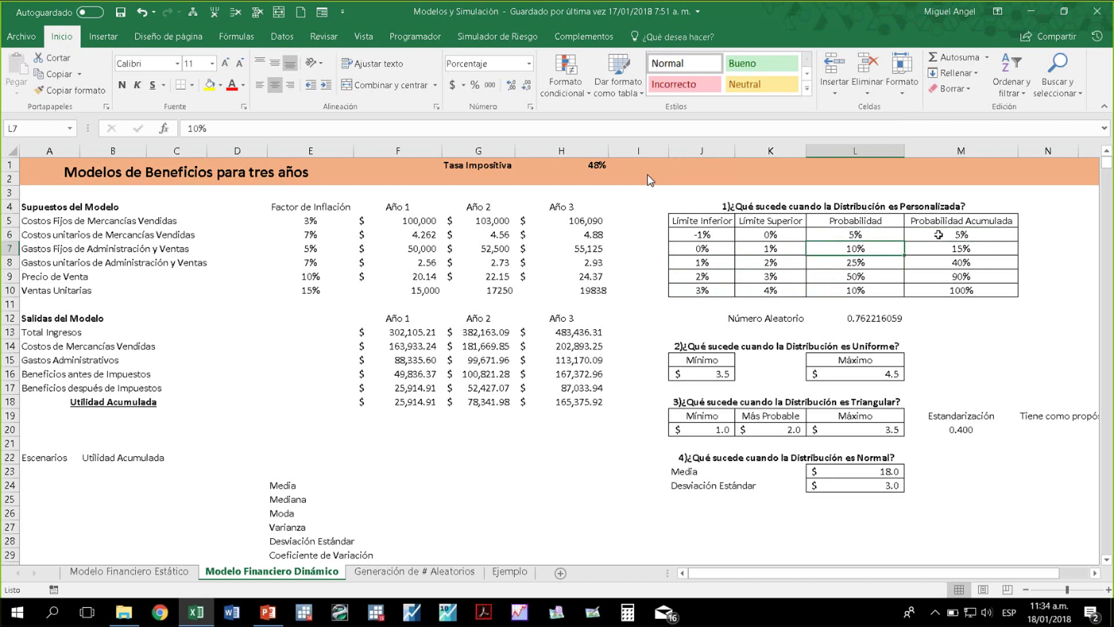
{"action": "left_click", "coordinate": [939, 234]}
{"action": "left_click", "coordinate": [940, 245]}
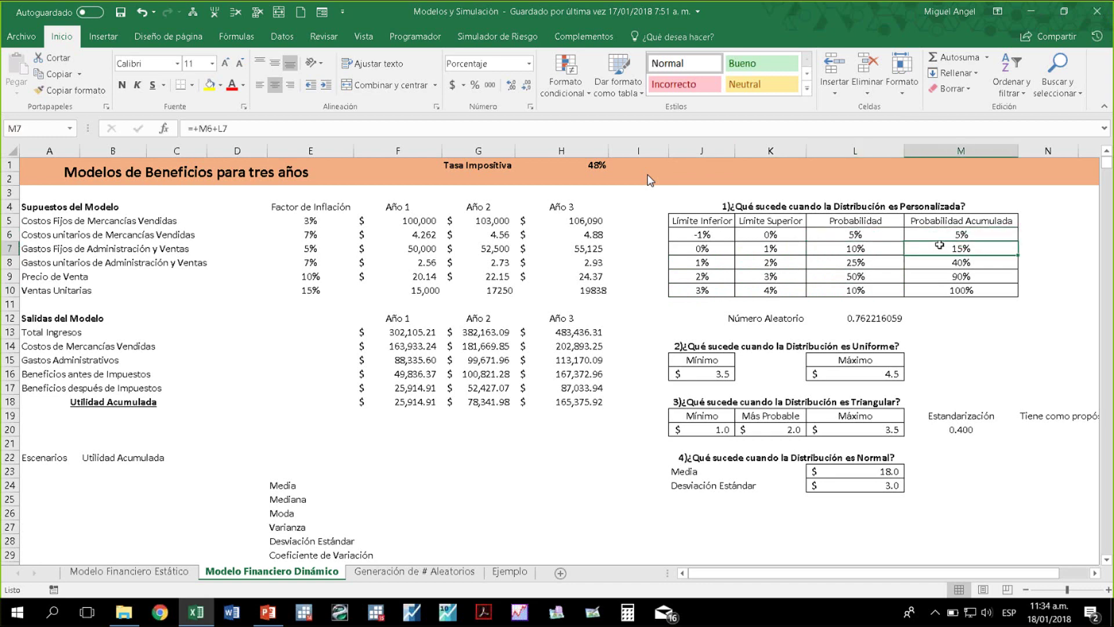
{"action": "left_click", "coordinate": [859, 263]}
{"action": "left_click", "coordinate": [940, 259]}
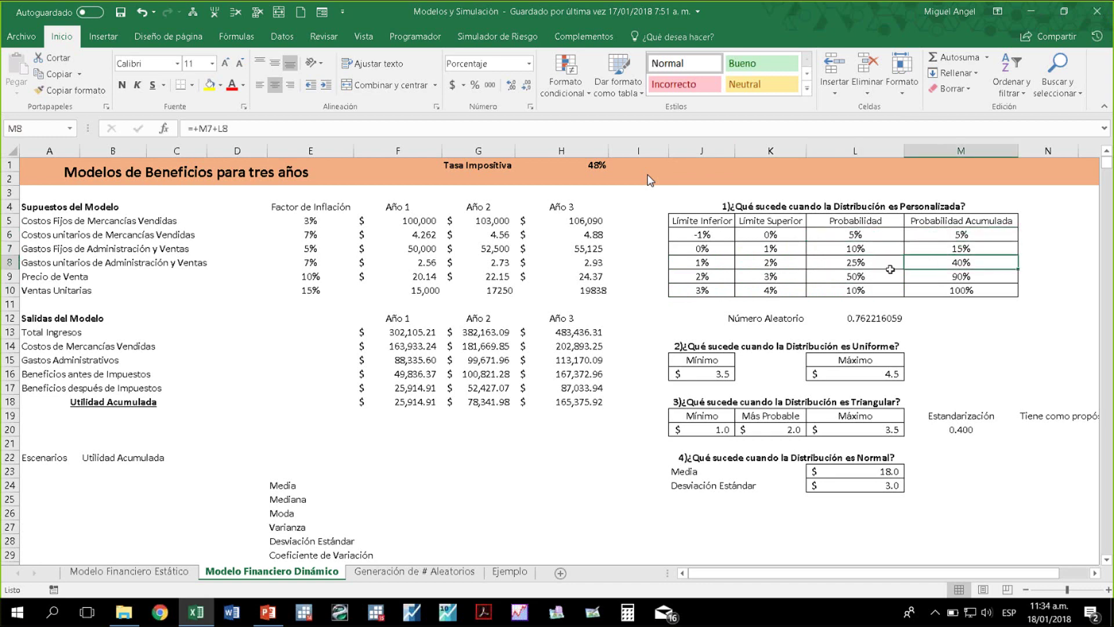
{"action": "left_click", "coordinate": [859, 276]}
{"action": "left_click", "coordinate": [940, 274]}
{"action": "left_click", "coordinate": [853, 292]}
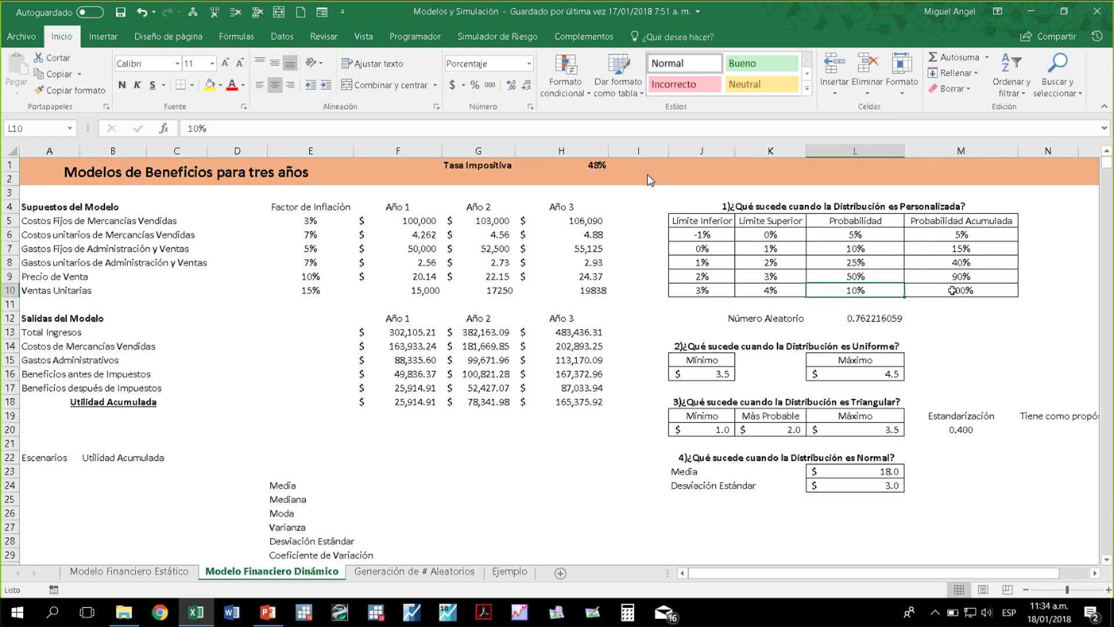
{"action": "left_click", "coordinate": [952, 290]}
Inspect the nested SI formula behind the inflation factor of Costos Fijos de Mercancías Vendidas in E5, tracing its referenced cells
{"action": "left_click", "coordinate": [778, 205]}
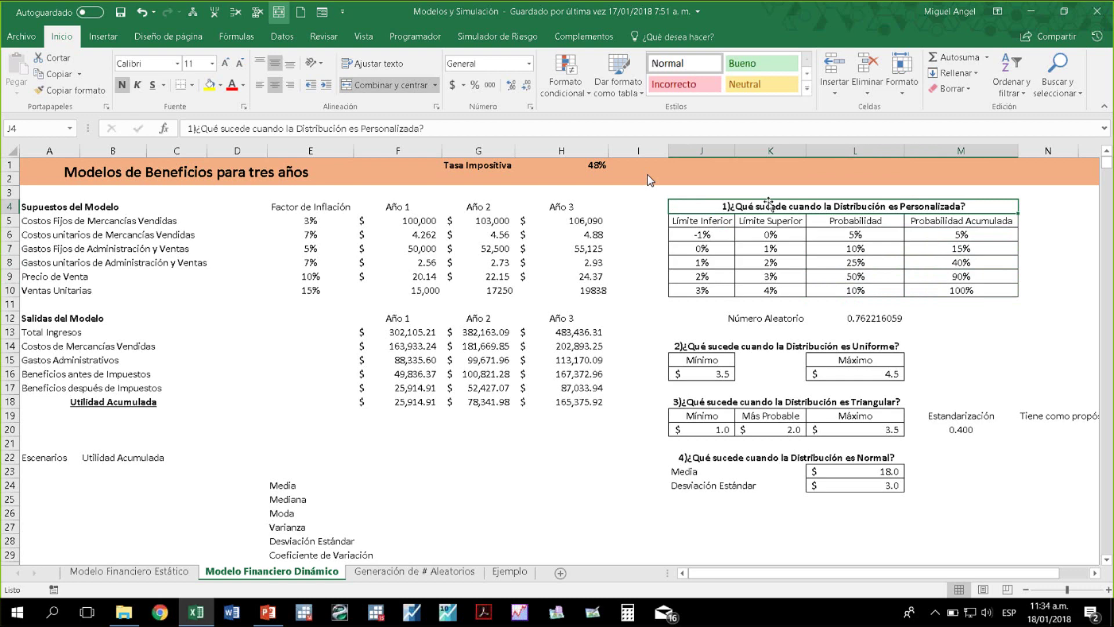
{"action": "left_click", "coordinate": [306, 221]}
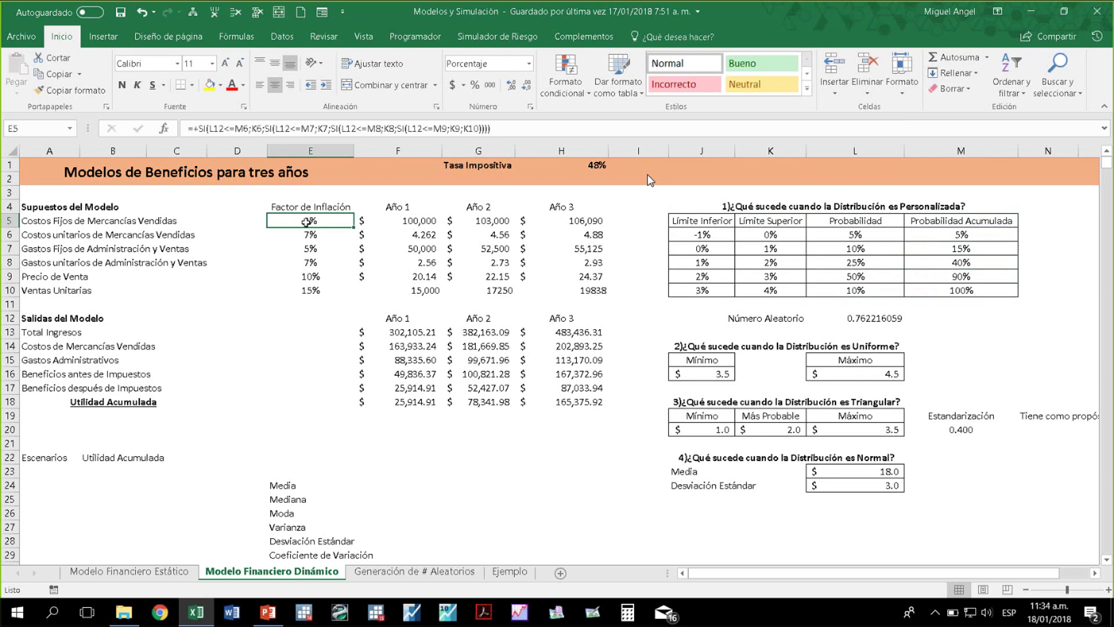
{"action": "left_click", "coordinate": [553, 128]}
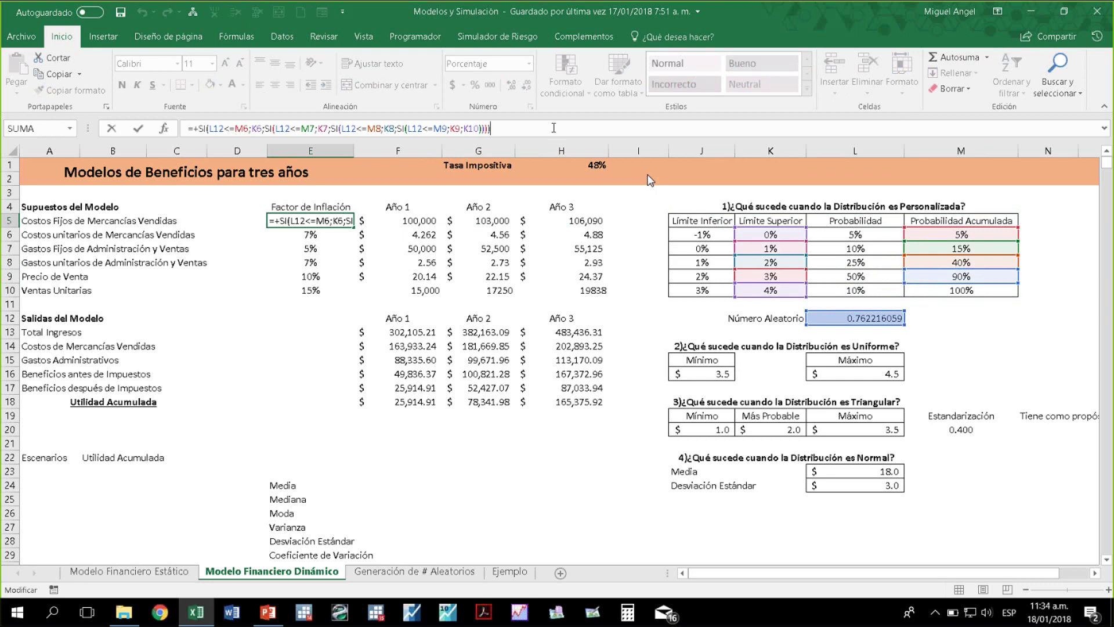
{"action": "key", "text": "Escape"}
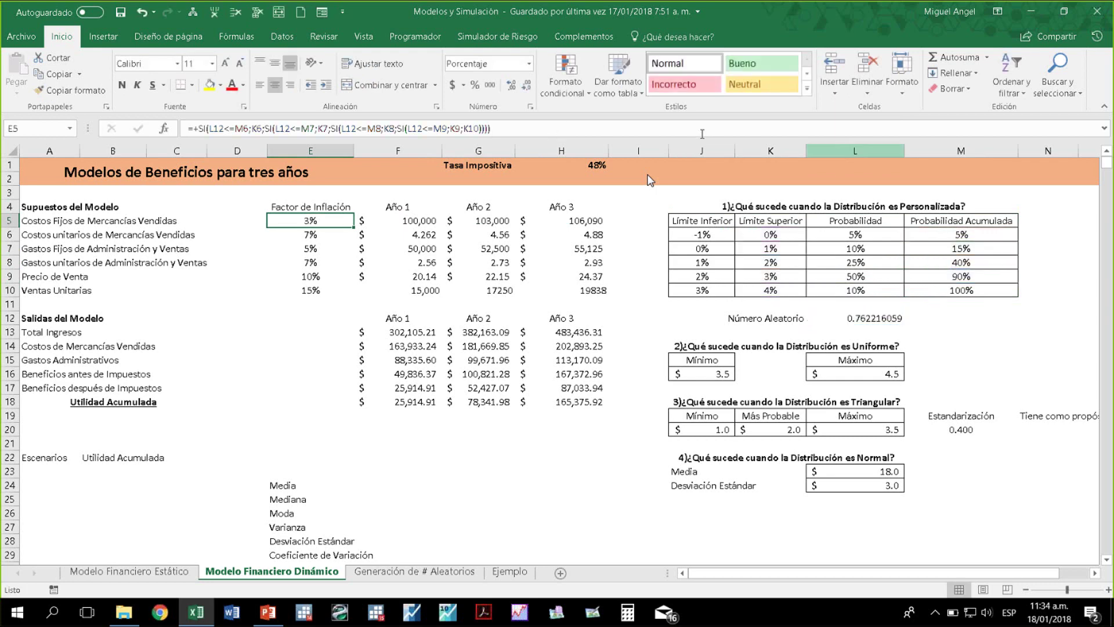
Inspect the ALEATORIO() formula behind Número Aleatorio in L12 and re-enter it unchanged
{"action": "left_click", "coordinate": [853, 318]}
{"action": "left_click", "coordinate": [318, 127]}
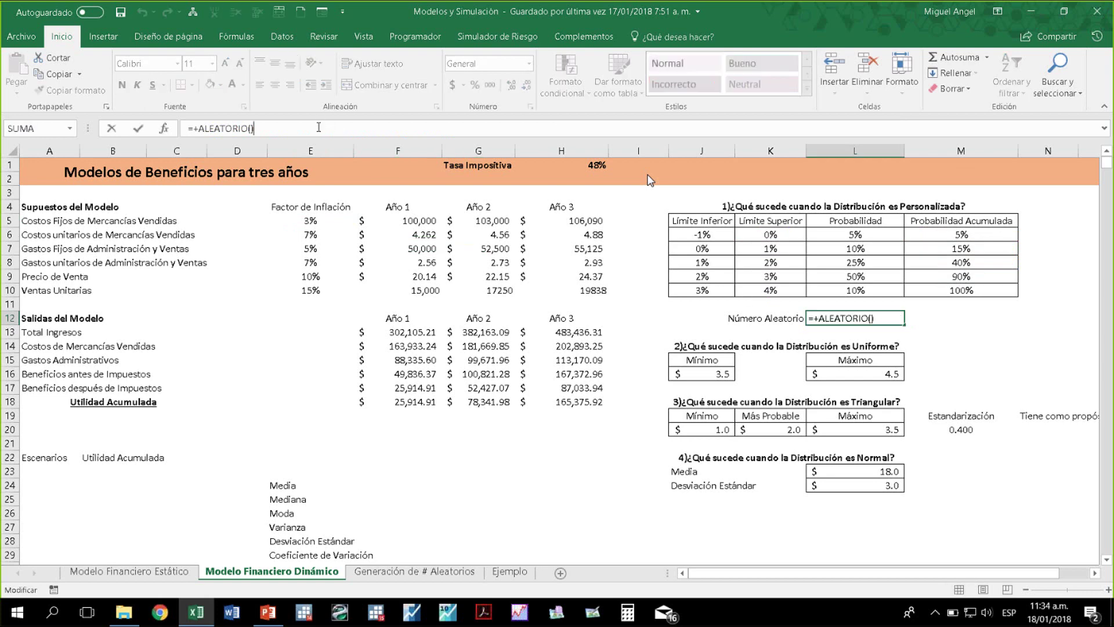
{"action": "key", "text": "ctrl+Return"}
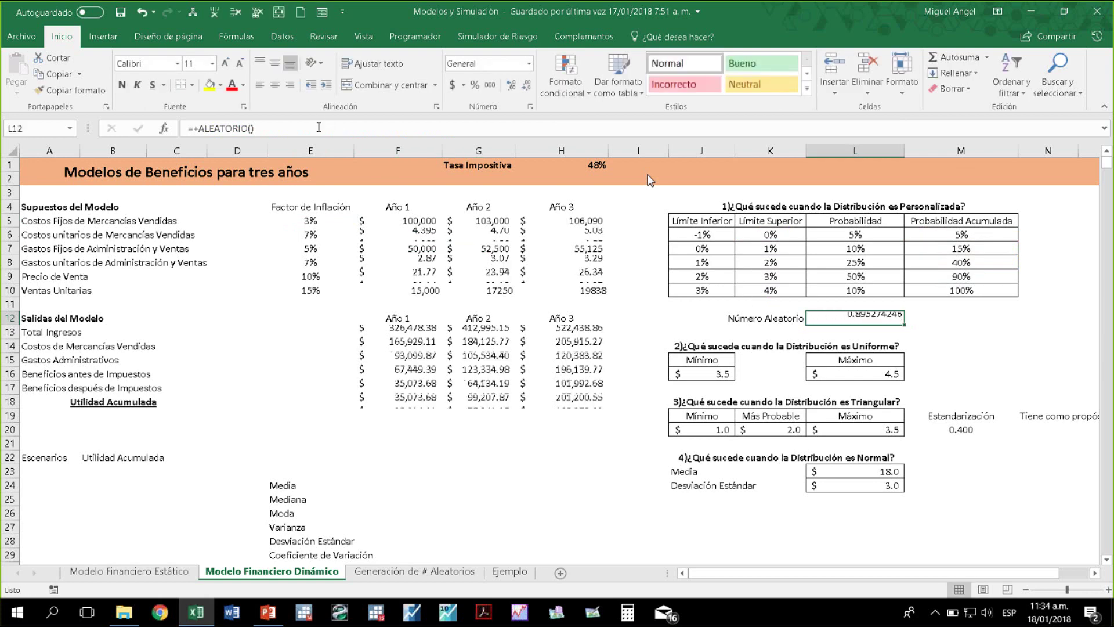
Recalculate the workbook repeatedly to generate new random numbers and new scenarios in the dynamic model
{"action": "key", "text": "F9"}
{"action": "key", "text": "F9"}
{"action": "key", "text": "F9"}
{"action": "key", "text": "F9"}
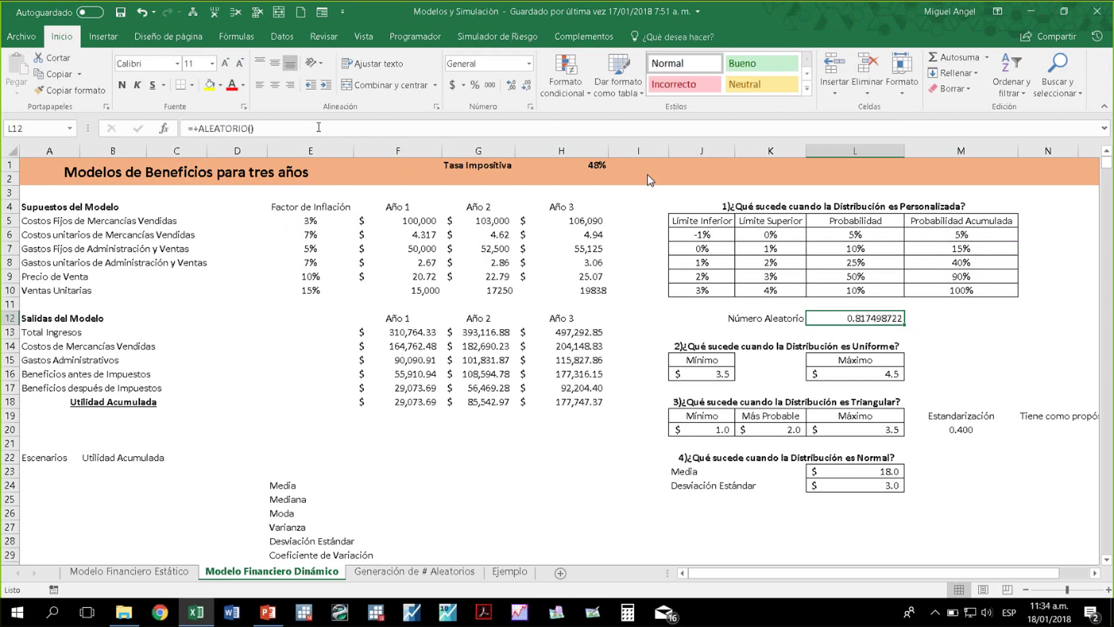
{"action": "key", "text": "F9"}
{"action": "key", "text": "F9"}
{"action": "key", "text": "F9"}
{"action": "key", "text": "F9"}
{"action": "key", "text": "F9"}
{"action": "key", "text": "F9"}
{"action": "key", "text": "F9"}
{"action": "key", "text": "F9"}
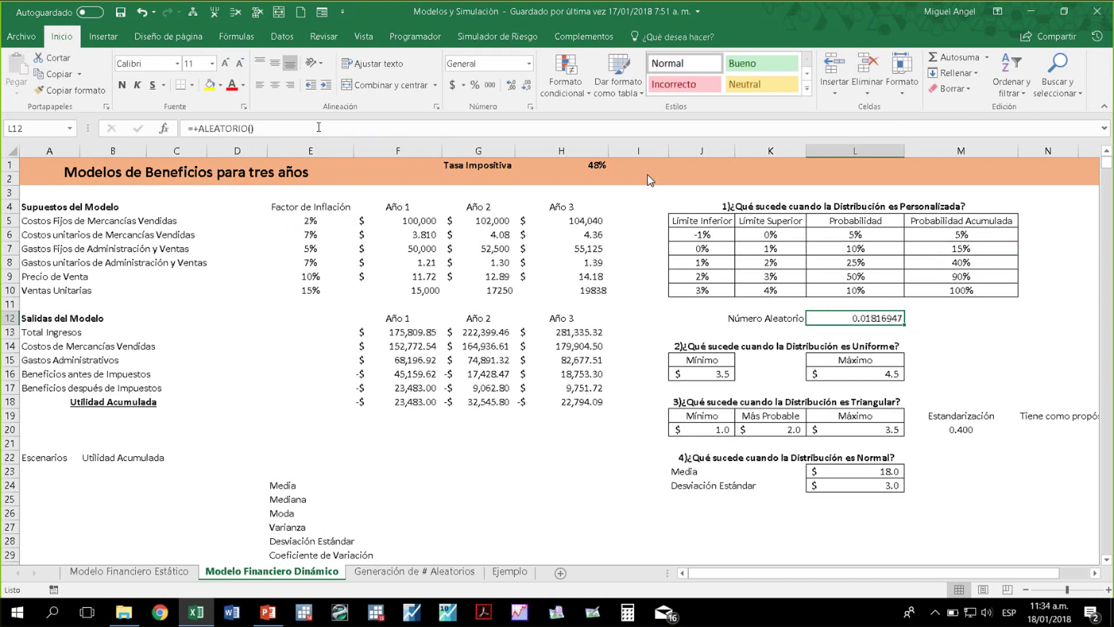
Keep recalculating the dynamic model to watch how Número Aleatorio in L12 moves the costs, prices and Utilidad Acumulada
{"action": "key", "text": "F9"}
{"action": "key", "text": "F9"}
{"action": "key", "text": "F9"}
{"action": "key", "text": "F9"}
{"action": "key", "text": "F9"}
{"action": "key", "text": "F9"}
{"action": "key", "text": "F9"}
{"action": "key", "text": "F9"}
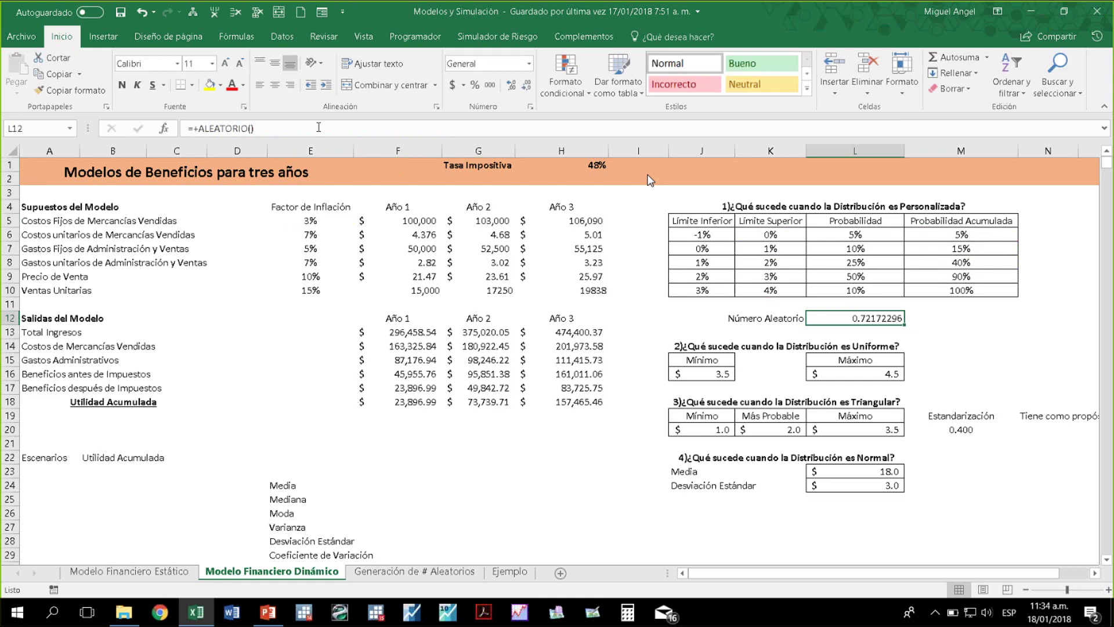
{"action": "key", "text": "F9"}
{"action": "key", "text": "F9"}
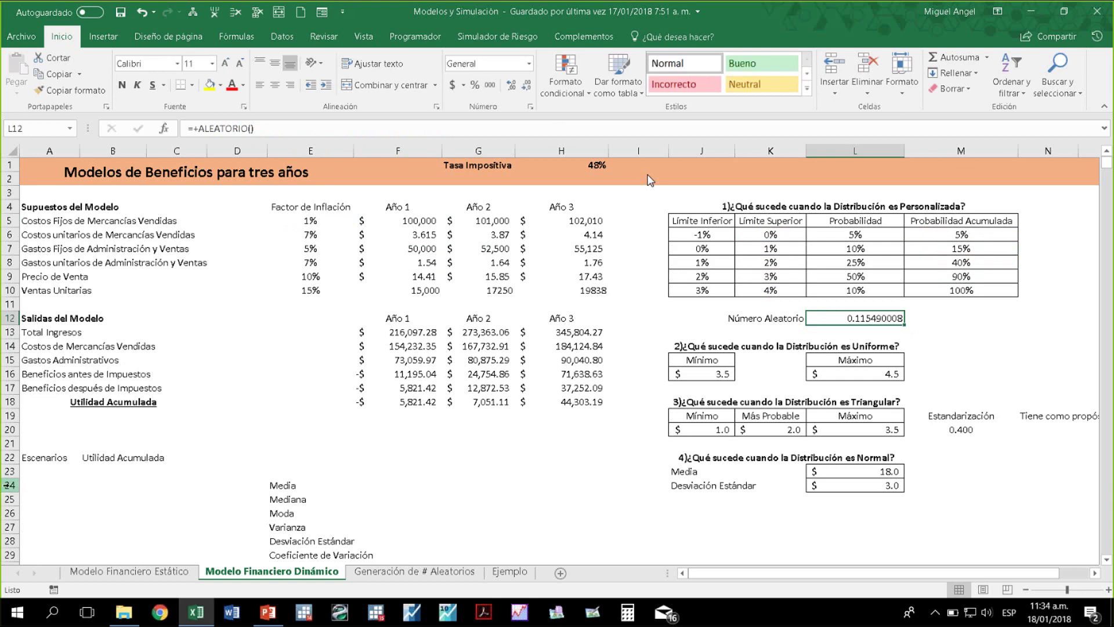
Examine the nested SI formula in E5 with its references to L12 and the custom distribution table, and re-enter it unchanged
{"action": "mouse_move", "coordinate": [265, 613]}
{"action": "left_click", "coordinate": [294, 223]}
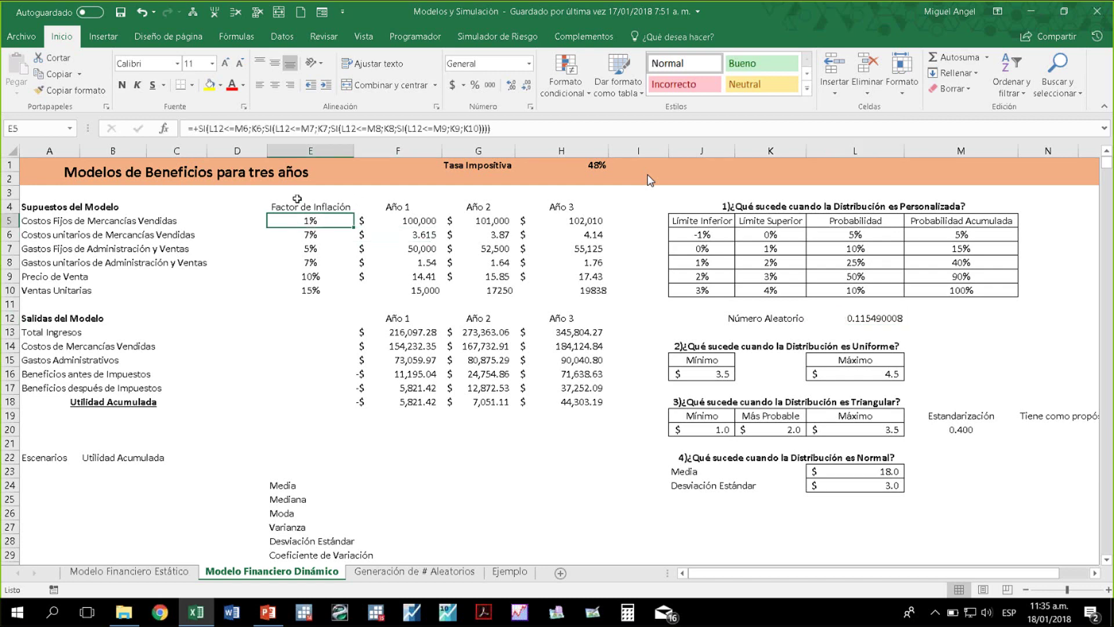
{"action": "left_click", "coordinate": [535, 131]}
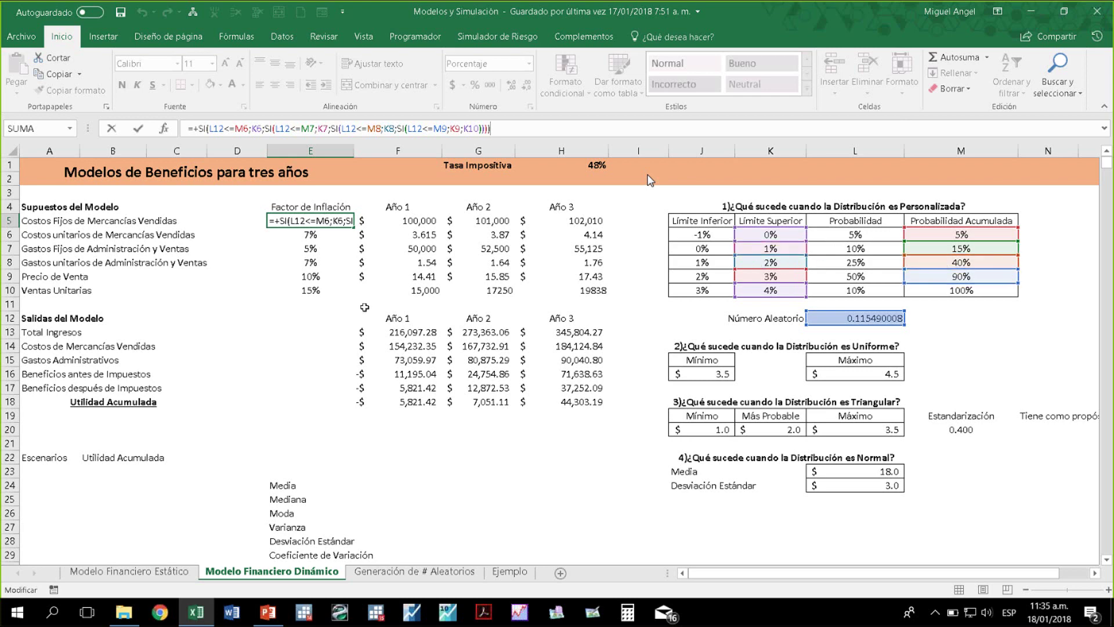
{"action": "key", "text": "ctrl+Return"}
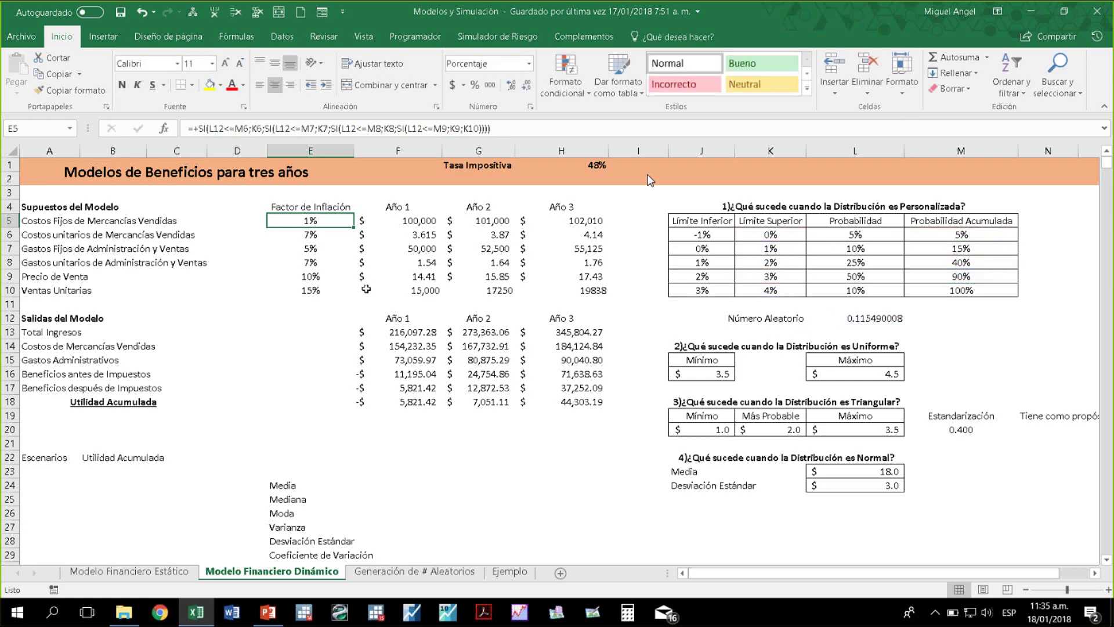
Recalculate the model repeatedly with E5 selected to watch the inflation factor respond to new random numbers
{"action": "key", "text": "F9"}
{"action": "key", "text": "F9"}
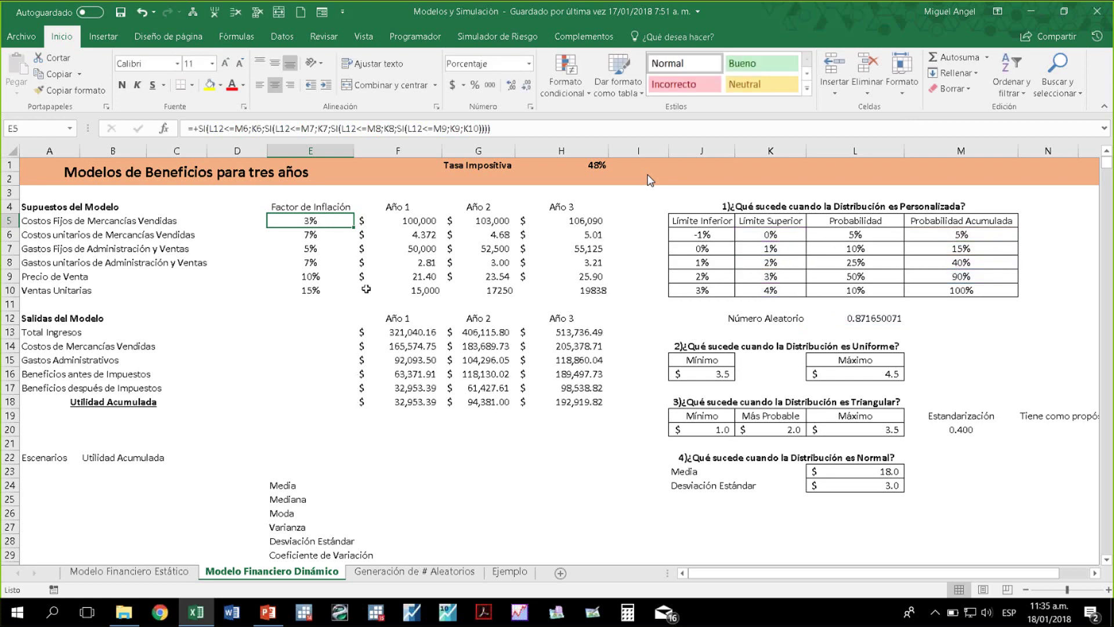
{"action": "key", "text": "F9"}
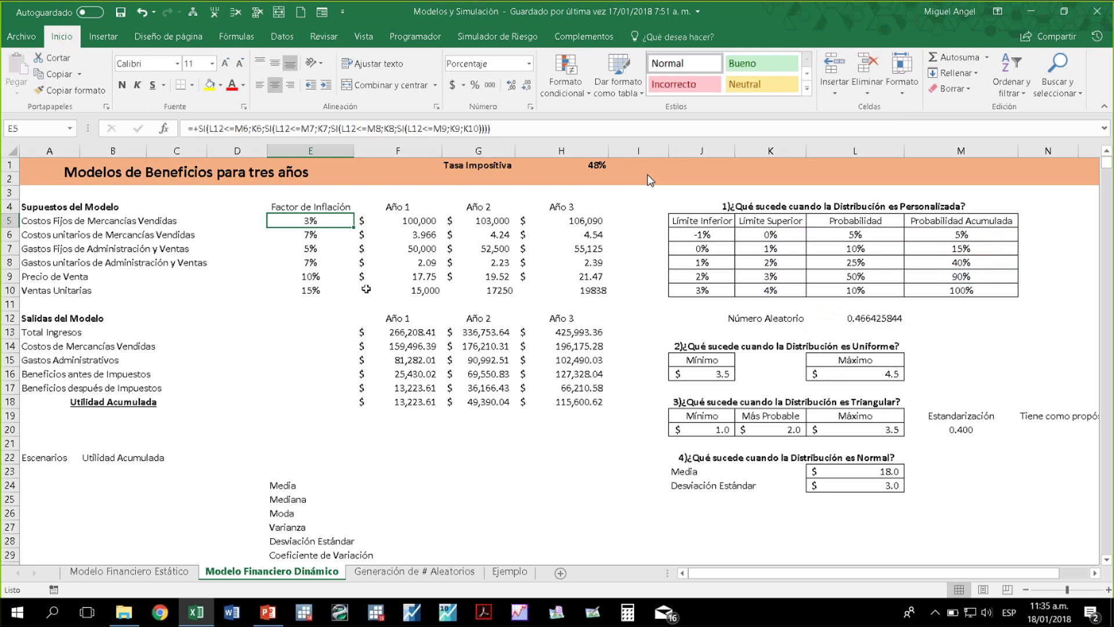
{"action": "key", "text": "F9"}
{"action": "key", "text": "F9"}
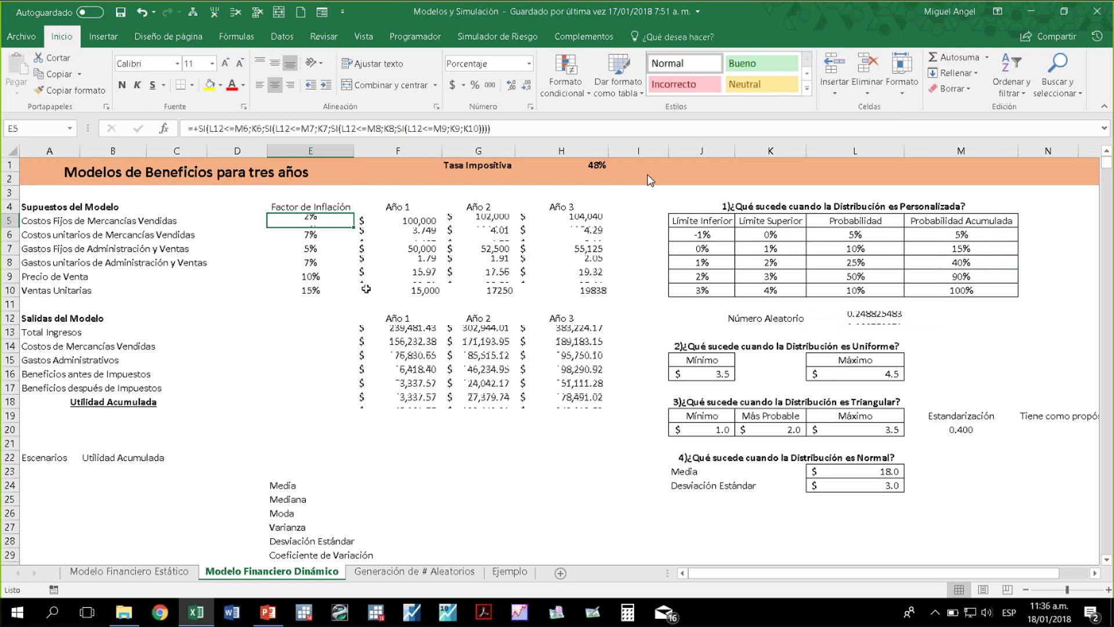
{"action": "key", "text": "F9"}
{"action": "key", "text": "F9"}
{"action": "key", "text": "F9"}
{"action": "key", "text": "F9"}
{"action": "key", "text": "F9"}
{"action": "key", "text": "F9"}
{"action": "key", "text": "F9"}
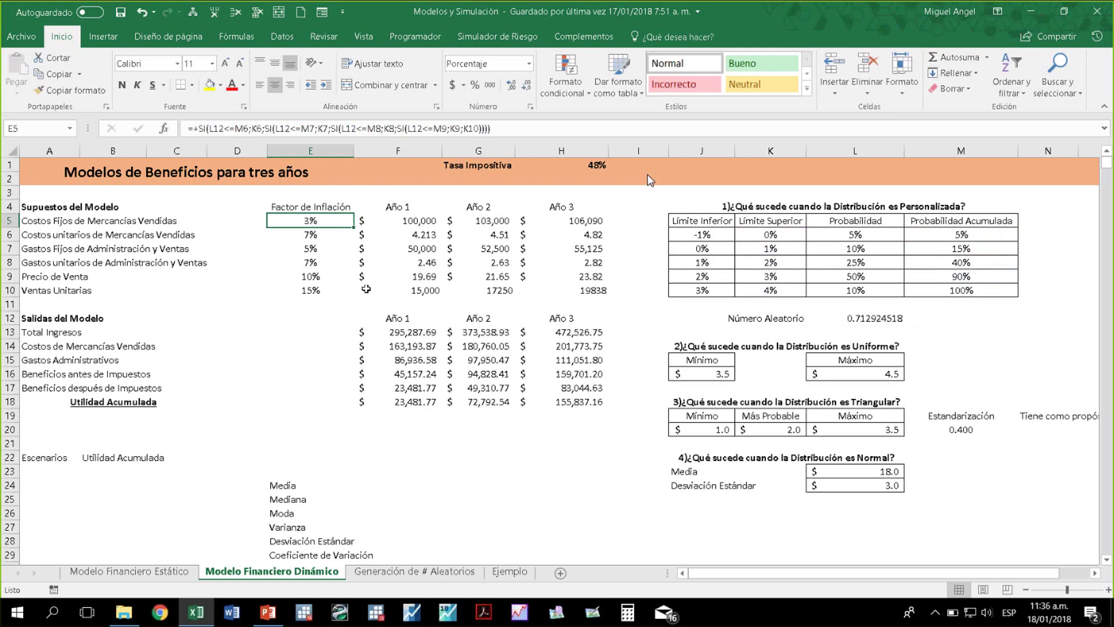
{"action": "key", "text": "F9"}
{"action": "key", "text": "F9"}
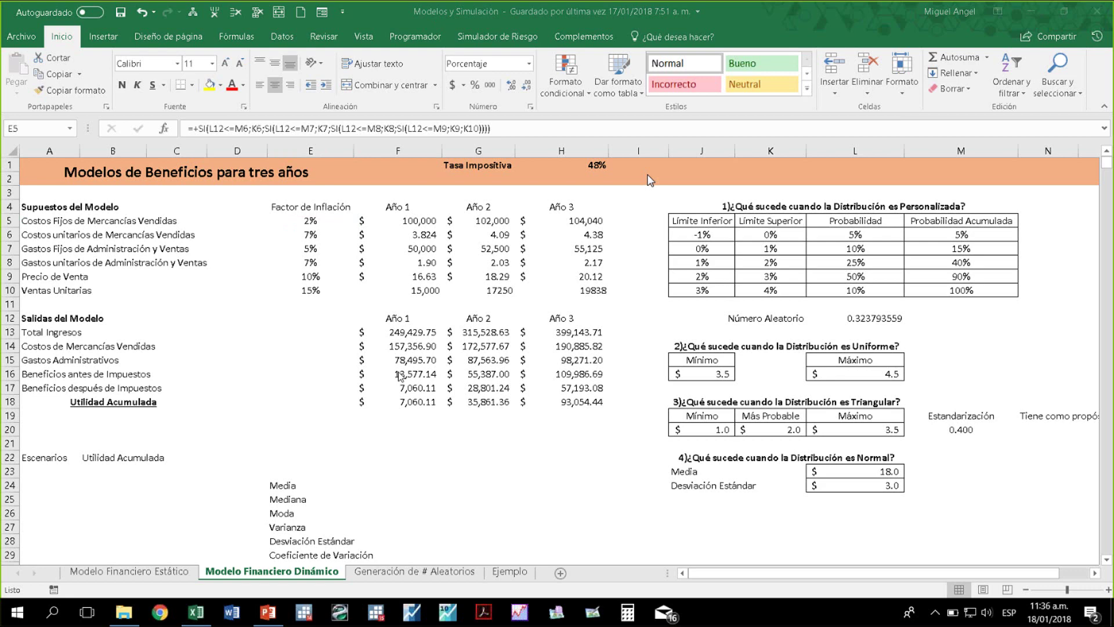
Compare against the fixed assumptions on the Modelo Financiero Estático sheet and return to Modelo Financiero Dinámico
{"action": "left_click", "coordinate": [127, 571]}
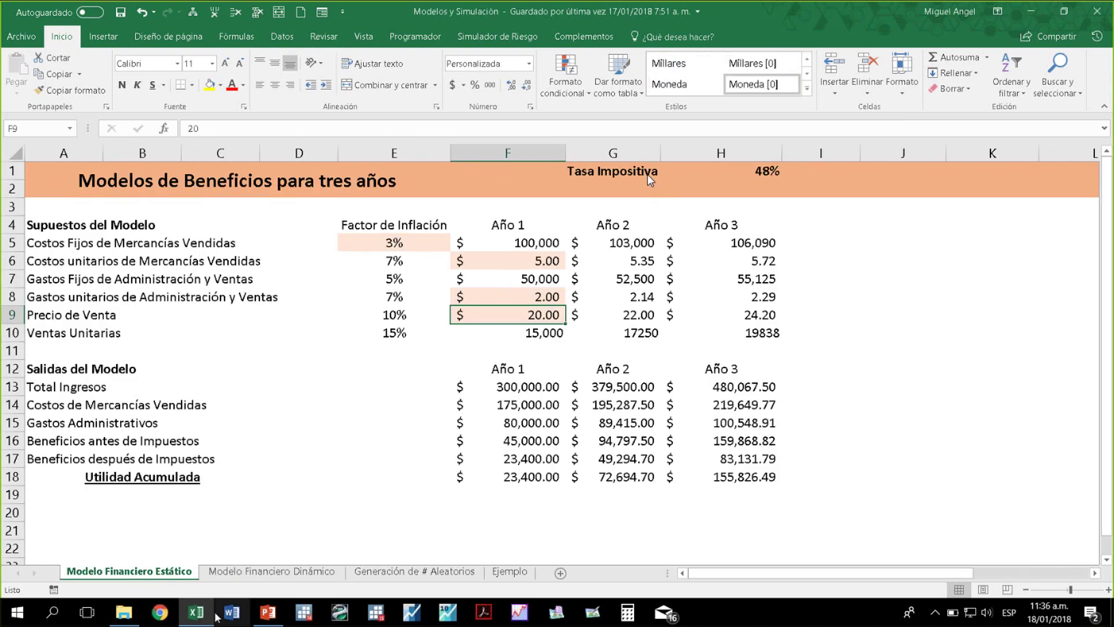
{"action": "left_click", "coordinate": [247, 573]}
Inspect the uniform-distribution formula in F6, and switch to PowerPoint to review the Uniforme slide and its rectangular density graph
{"action": "left_click", "coordinate": [410, 237]}
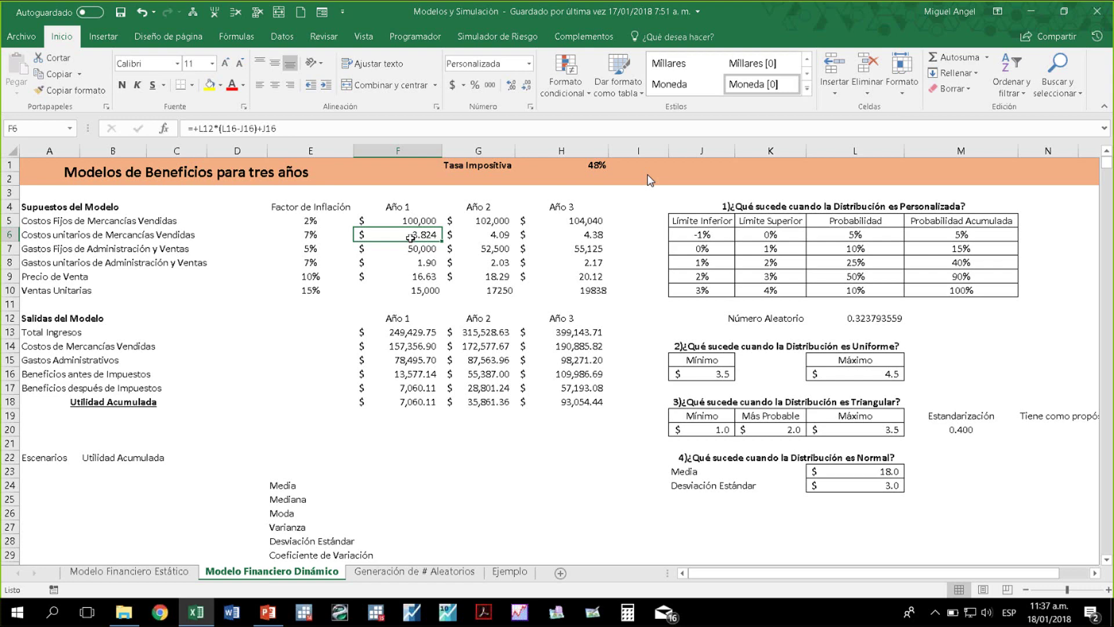
{"action": "left_click", "coordinate": [267, 613]}
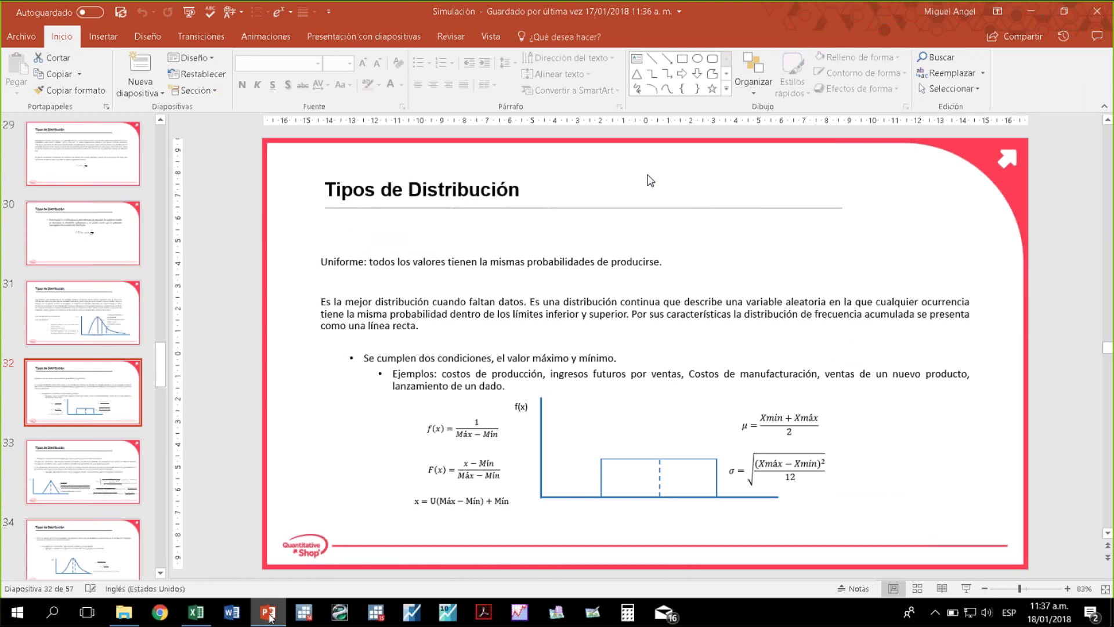
{"action": "left_click", "coordinate": [613, 460]}
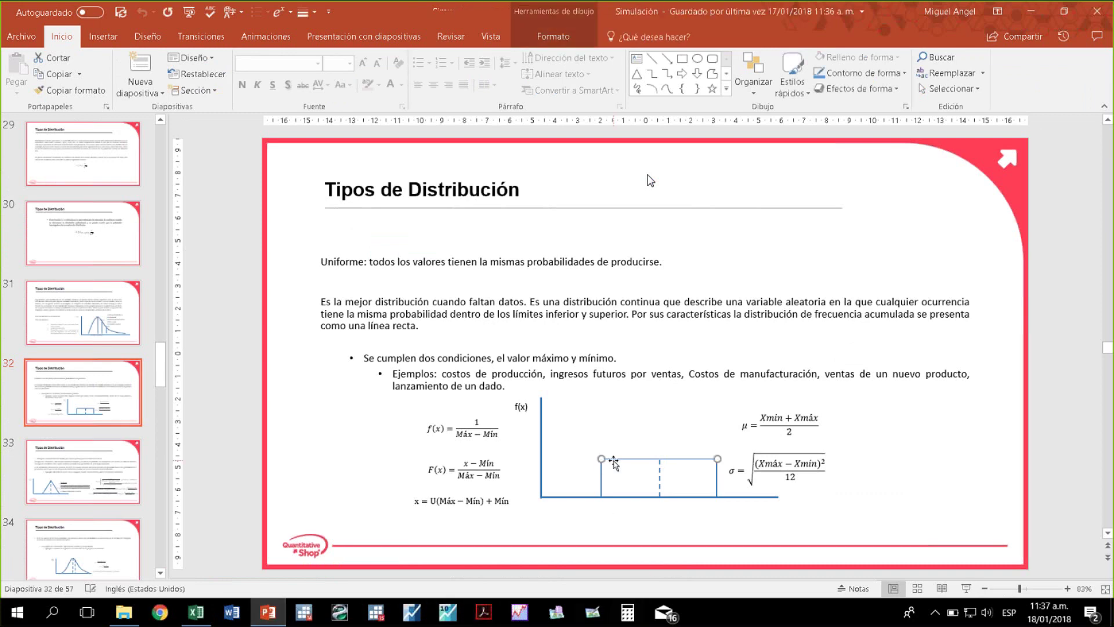
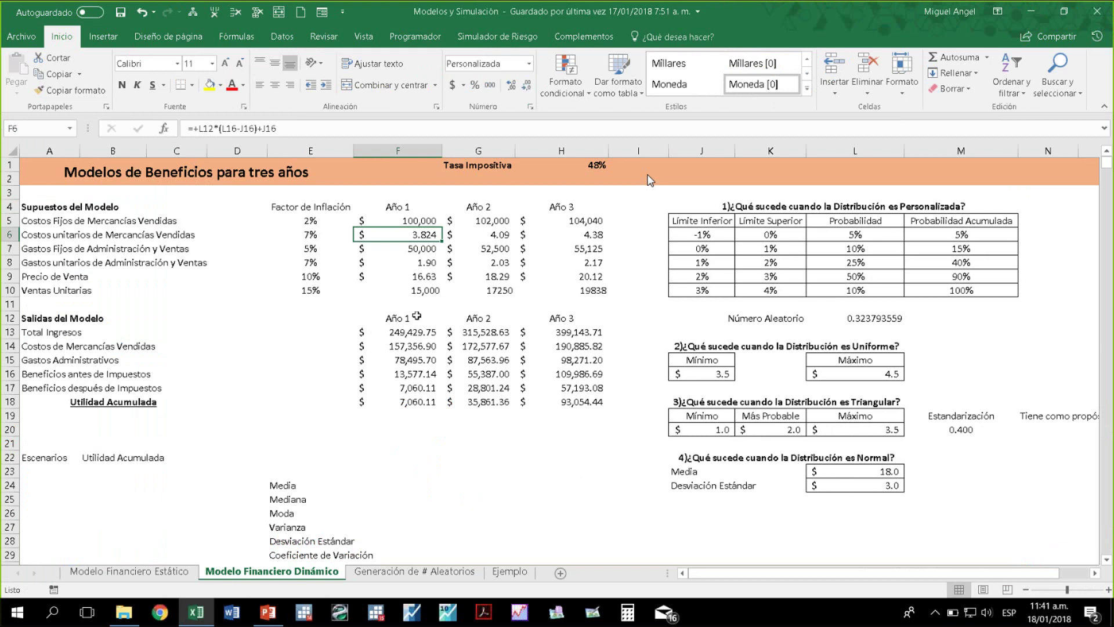
Examine the true and false branches of the triangular-distribution SI formula in F8 for Gastos unitarios de Administración y Ventas
{"action": "key", "text": "Down"}
{"action": "key", "text": "Down"}
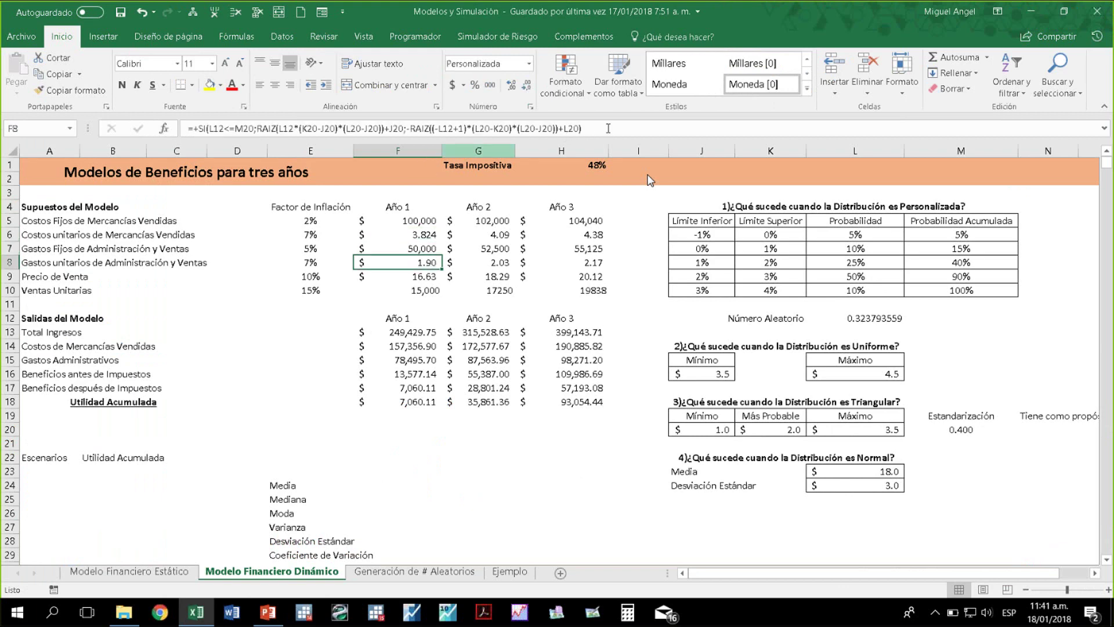
{"action": "key", "text": "F2"}
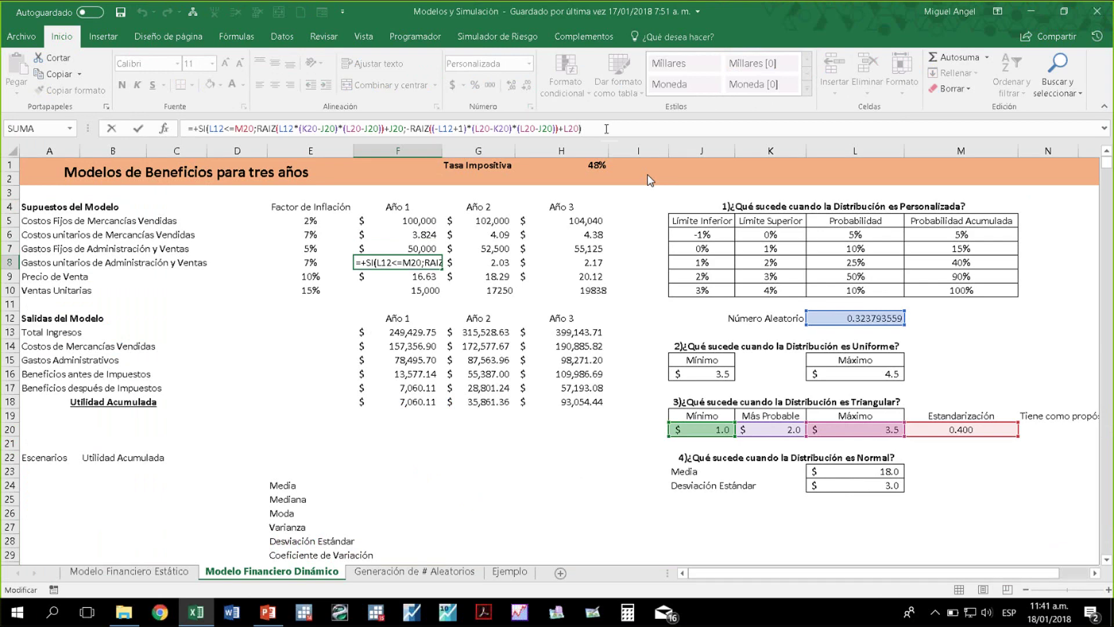
{"action": "left_click_drag", "start_coordinate": [258, 127], "coordinate": [405, 127]}
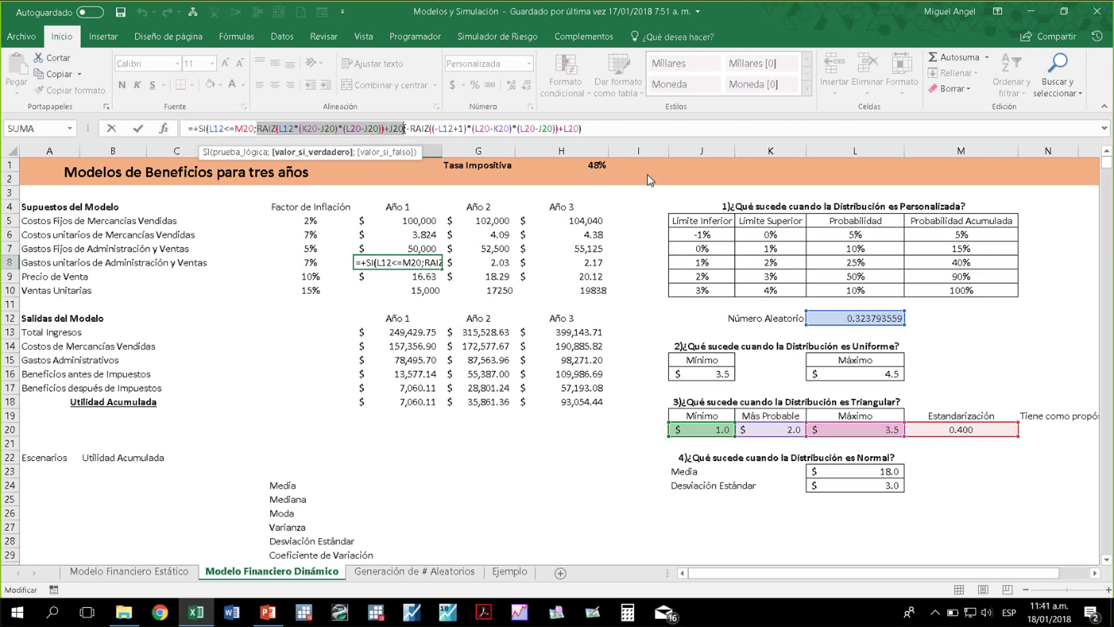
{"action": "left_click_drag", "start_coordinate": [406, 128], "coordinate": [580, 129]}
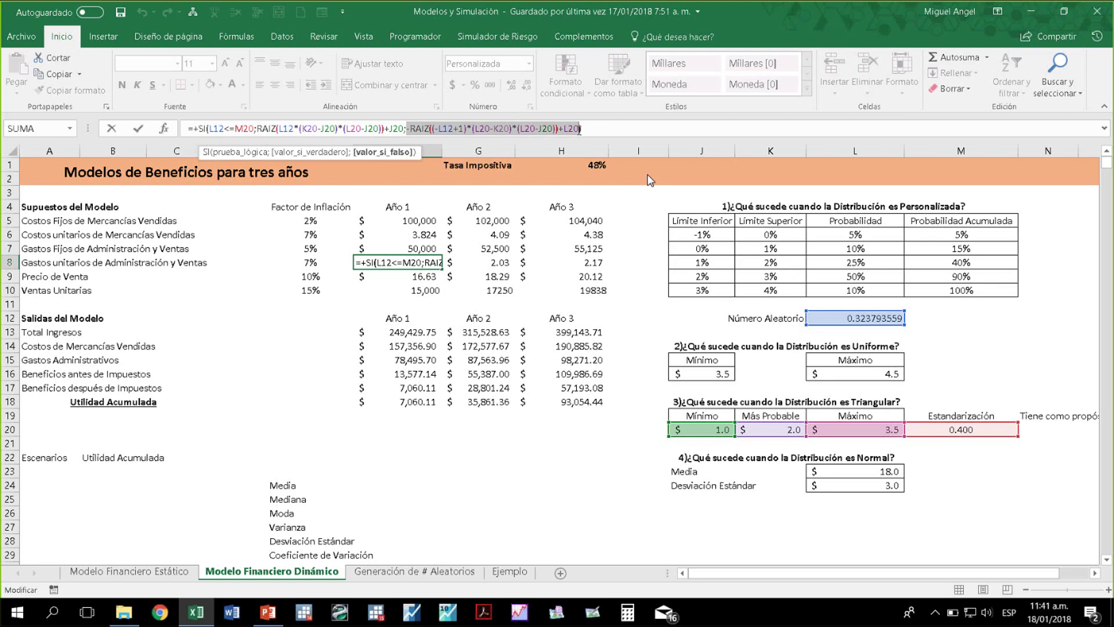
{"action": "key", "text": "ctrl+Return"}
Examine the INV.NORM formula behind Precio de Venta in F9, checking its probability, mean and standard deviation arguments
{"action": "key", "text": "Down"}
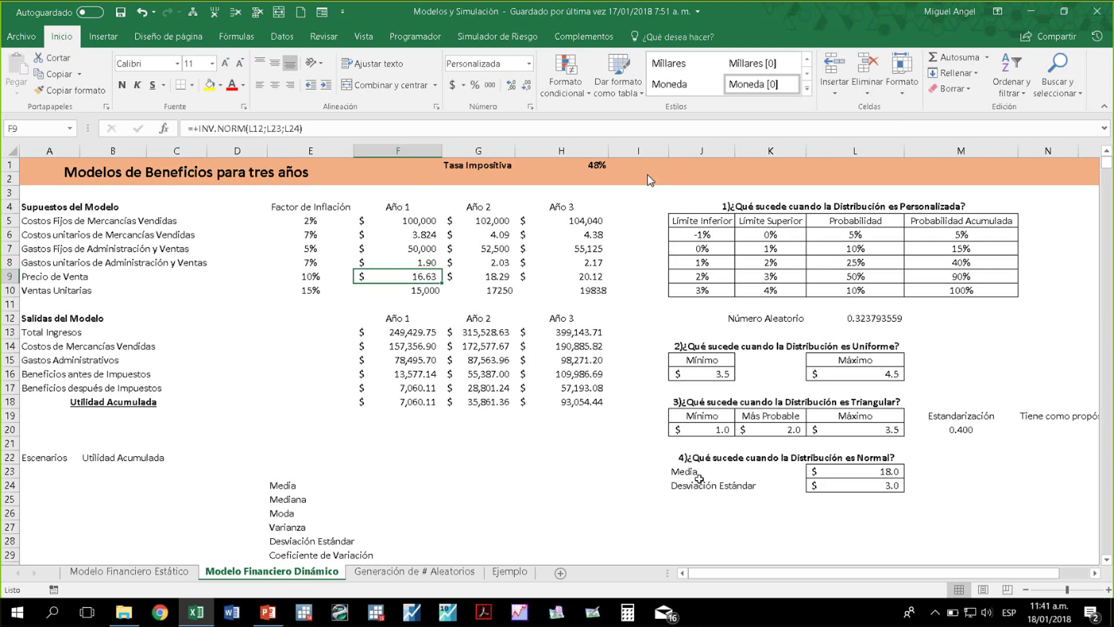
{"action": "left_click", "coordinate": [347, 132]}
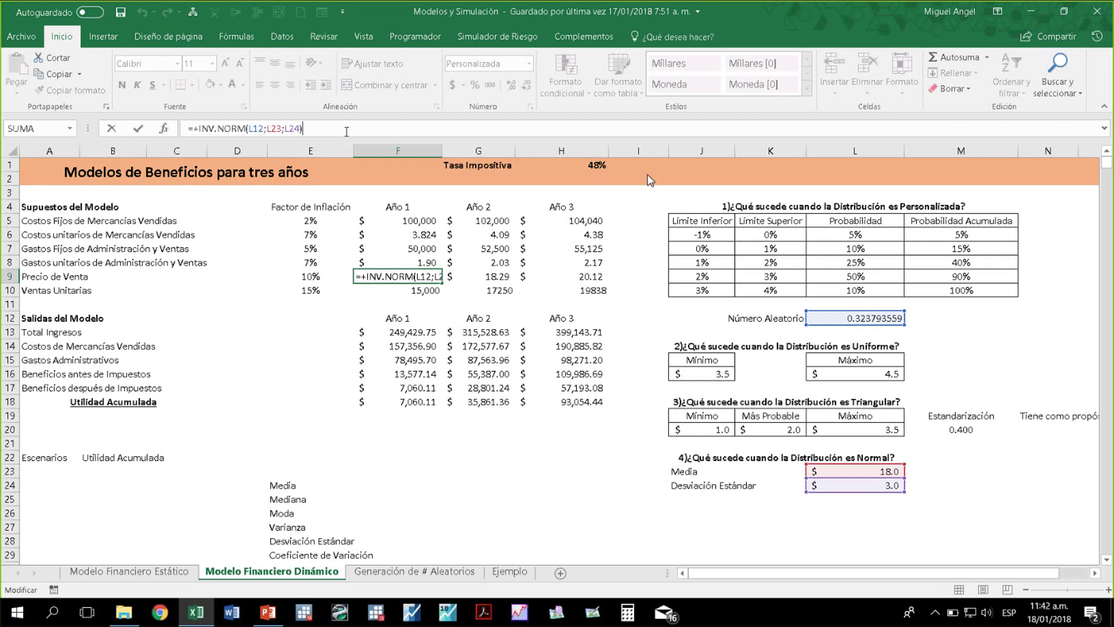
{"action": "left_click", "coordinate": [278, 129]}
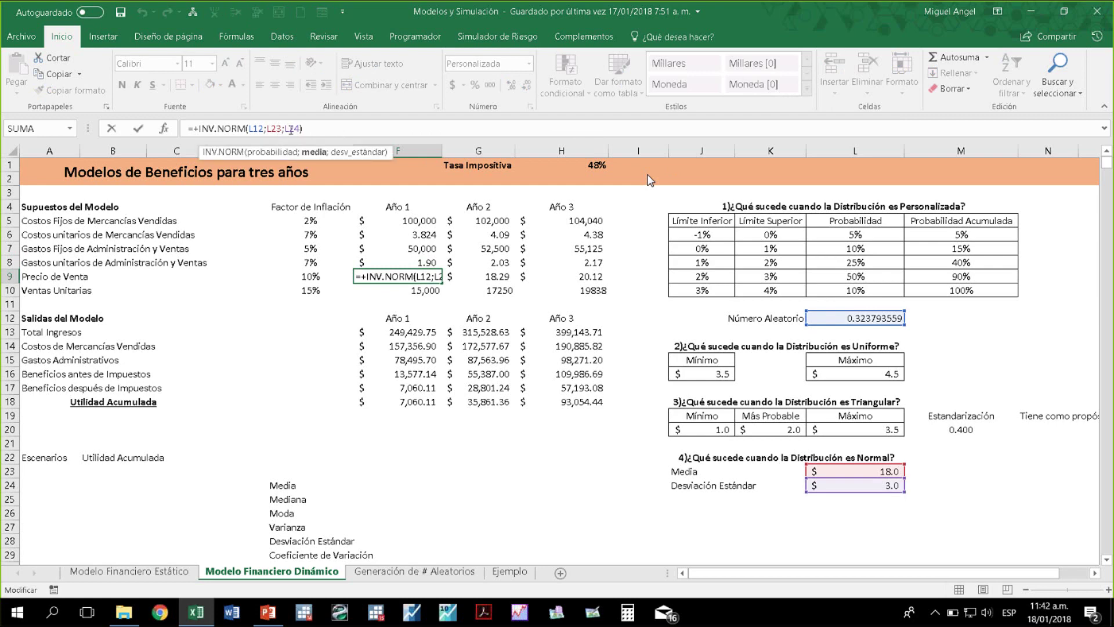
{"action": "left_click", "coordinate": [290, 129]}
{"action": "key", "text": "Return"}
{"action": "key", "text": "Return"}
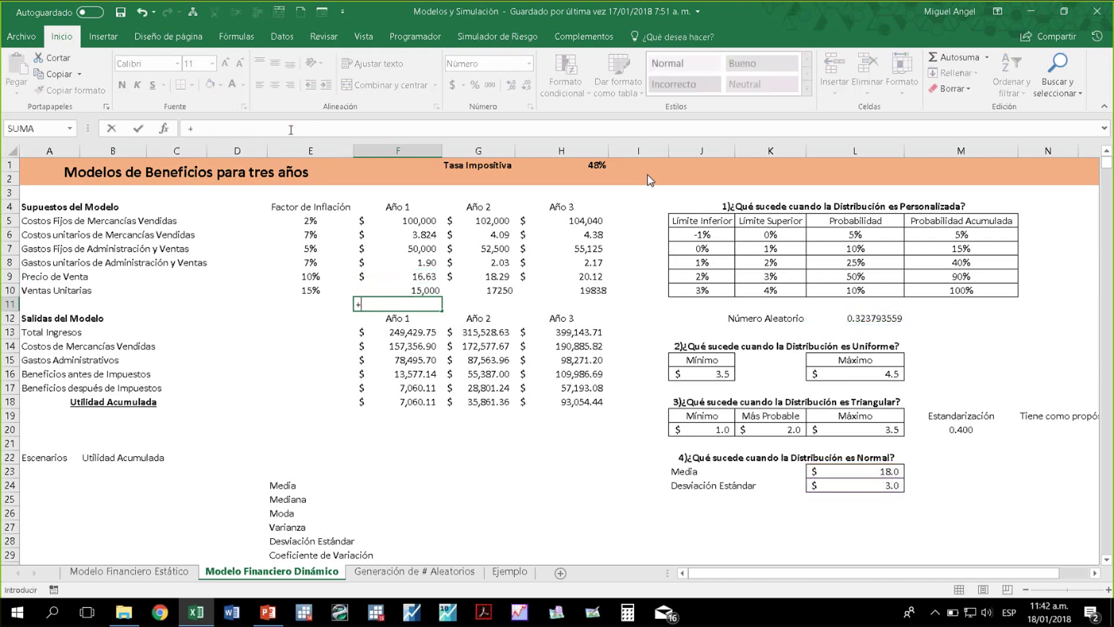
Start an INV.BETA.N formula in empty cell F11 to view its arguments, and cut it back to the INV. prefix
{"action": "type", "text": "+inv"}
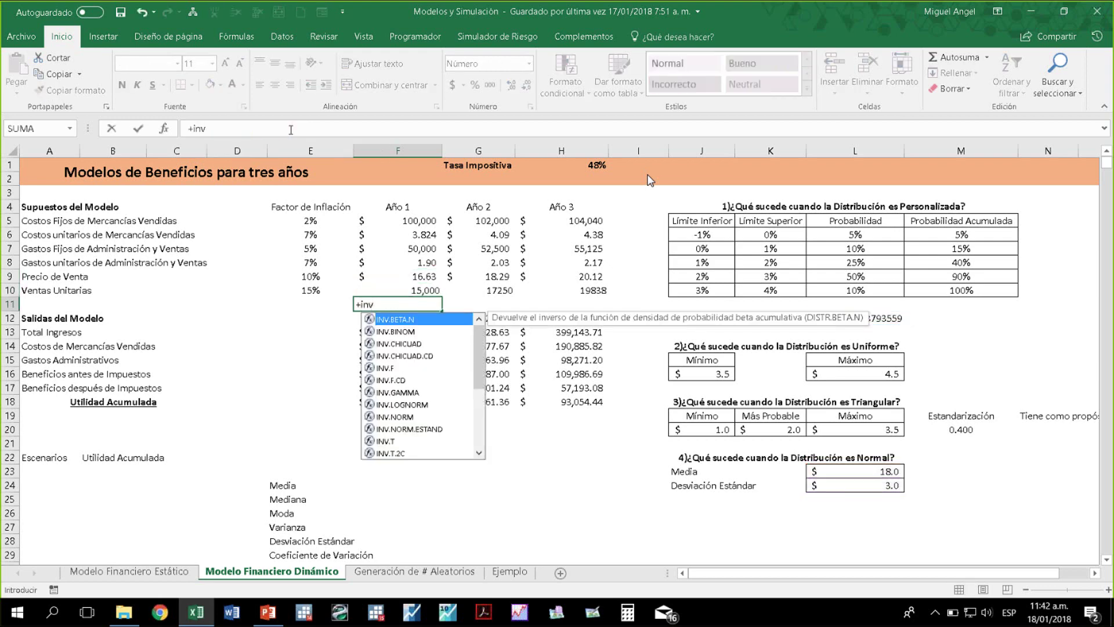
{"action": "key", "text": "Tab"}
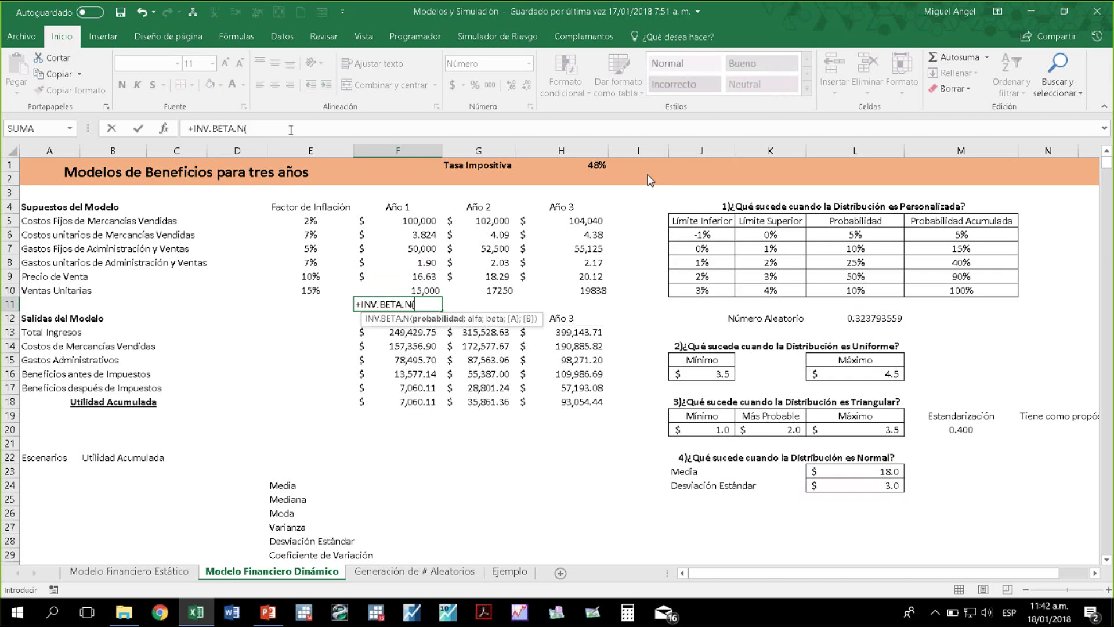
{"action": "key", "text": "BackSpace"}
{"action": "key", "text": "BackSpace"}
{"action": "key", "text": "BackSpace"}
{"action": "key", "text": "BackSpace"}
{"action": "key", "text": "BackSpace"}
{"action": "key", "text": "BackSpace"}
{"action": "key", "text": "BackSpace"}
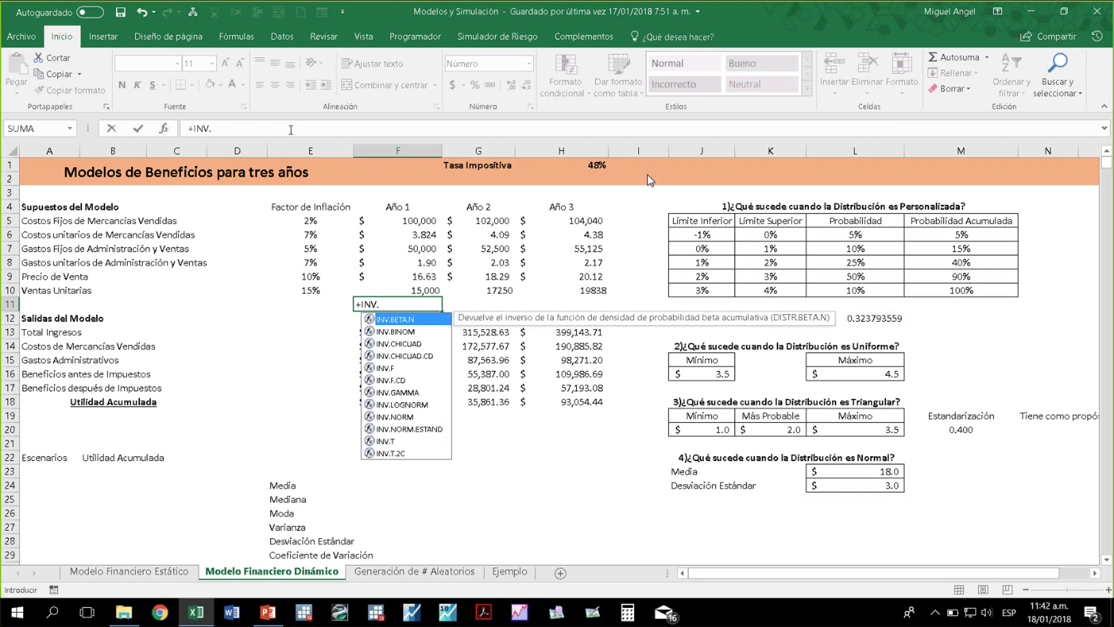
Browse the inverse distribution functions suggested for F11 and insert INV.T to show its arguments
{"action": "key", "text": "Down"}
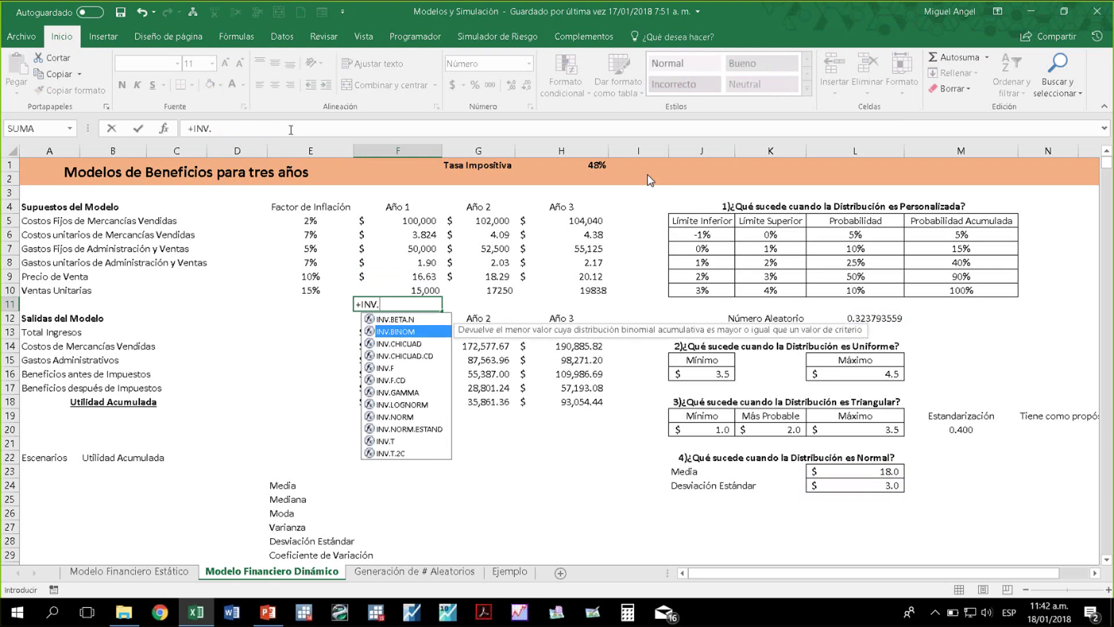
{"action": "key", "text": "Down"}
{"action": "key", "text": "Down"}
{"action": "key", "text": "Down"}
{"action": "key", "text": "Down"}
{"action": "key", "text": "Down"}
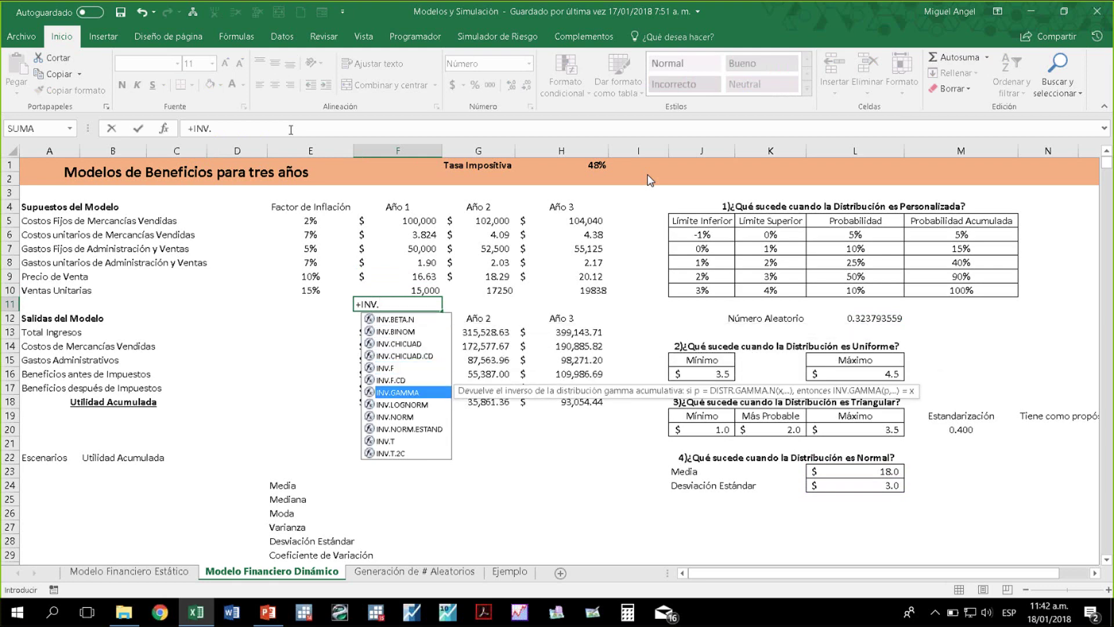
{"action": "key", "text": "Down"}
{"action": "key", "text": "Down"}
{"action": "key", "text": "Down"}
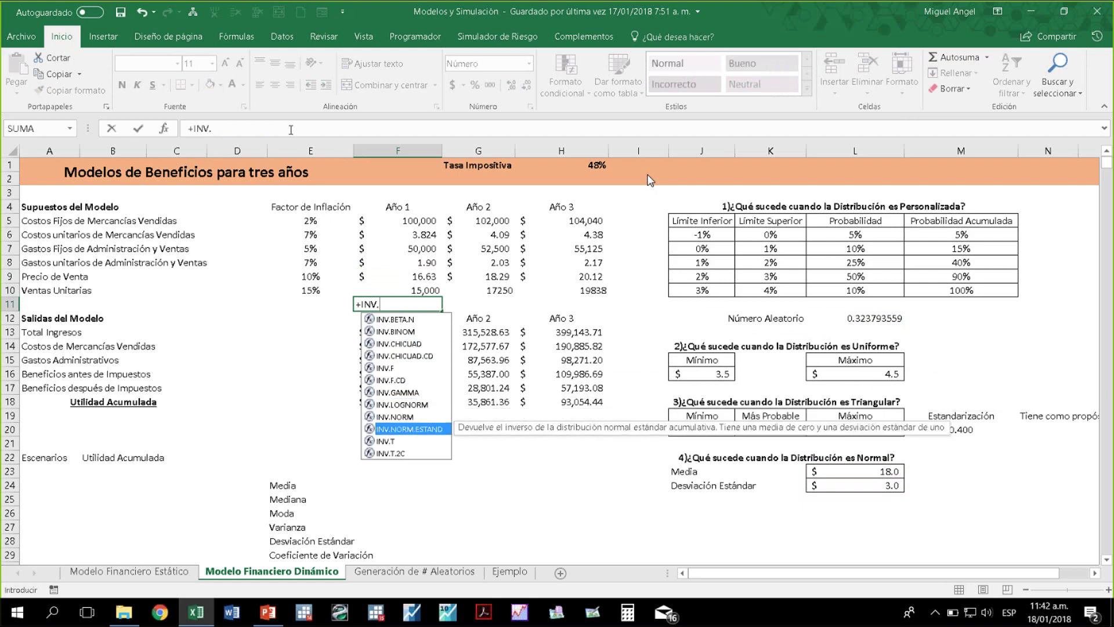
{"action": "key", "text": "Down"}
{"action": "key", "text": "Down"}
{"action": "key", "text": "Up"}
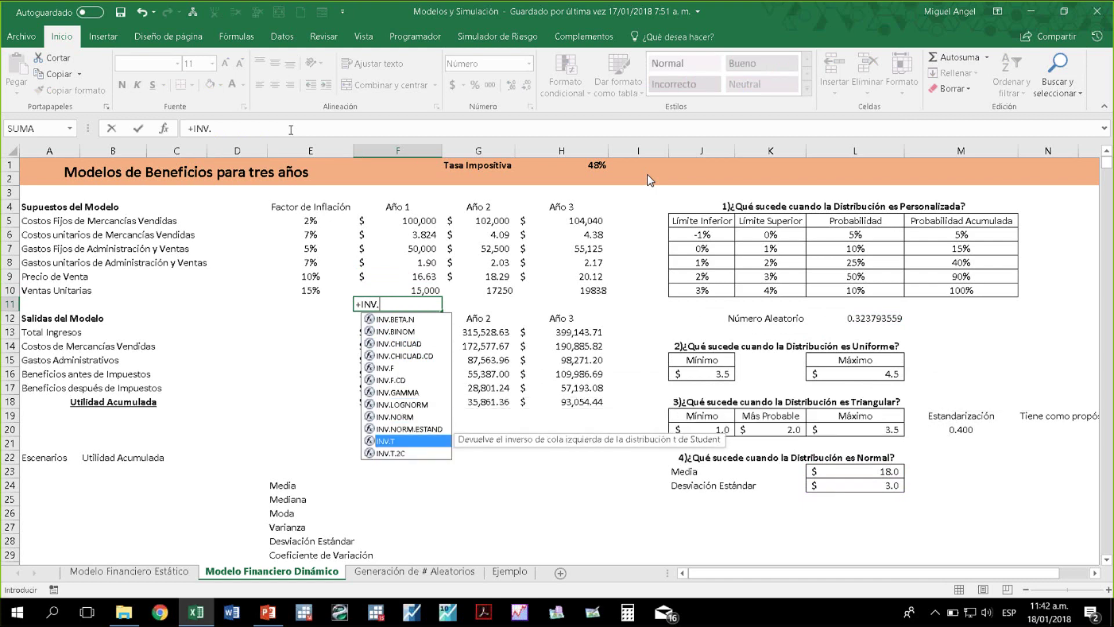
{"action": "key", "text": "Tab"}
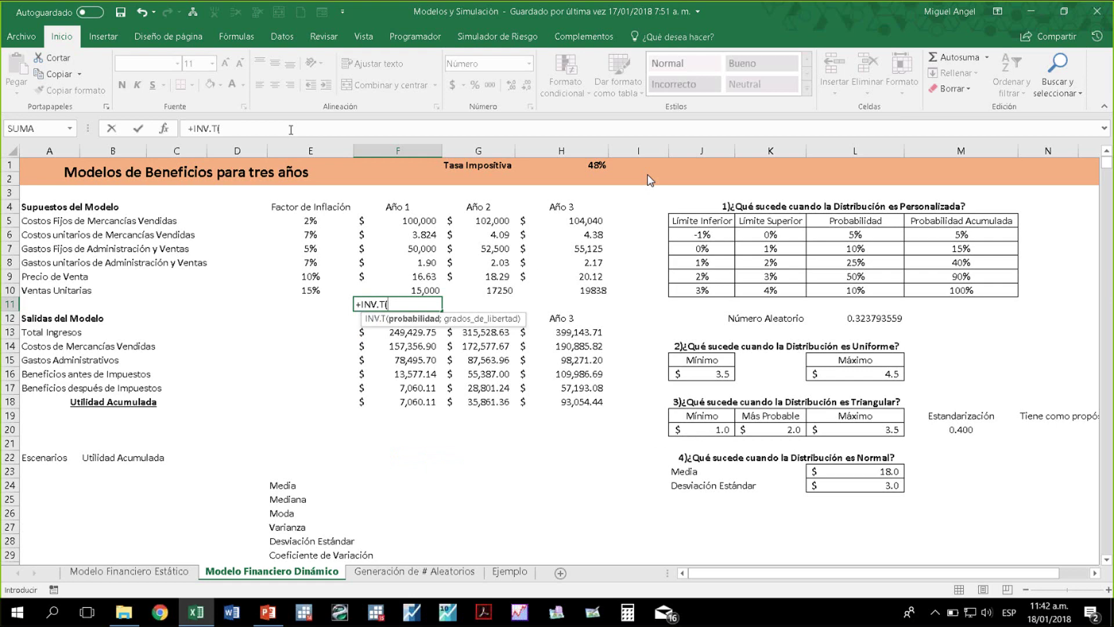
Remove the INV.T function from F11 and discard the trial entry
{"action": "key", "text": "BackSpace"}
{"action": "type", "text": "("}
{"action": "key", "text": "BackSpace"}
{"action": "key", "text": "BackSpace"}
{"action": "key", "text": "BackSpace"}
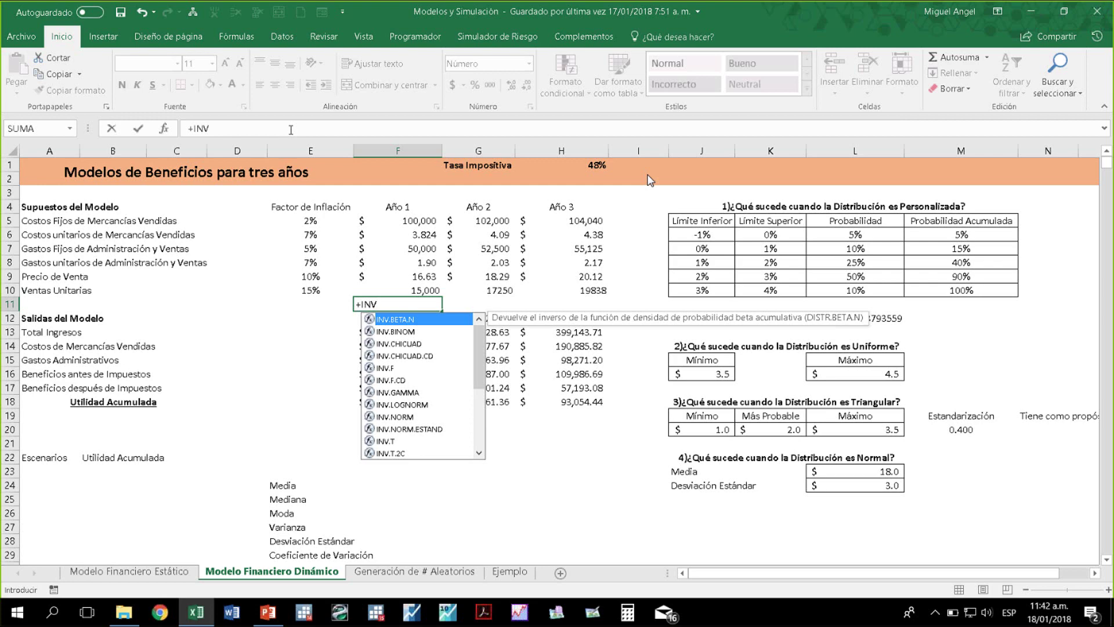
{"action": "key", "text": "Escape"}
{"action": "key", "text": "Escape"}
Go down through the Año 1 outputs and inspect the Utilidad Acumulada formula in F18
{"action": "key", "text": "Down"}
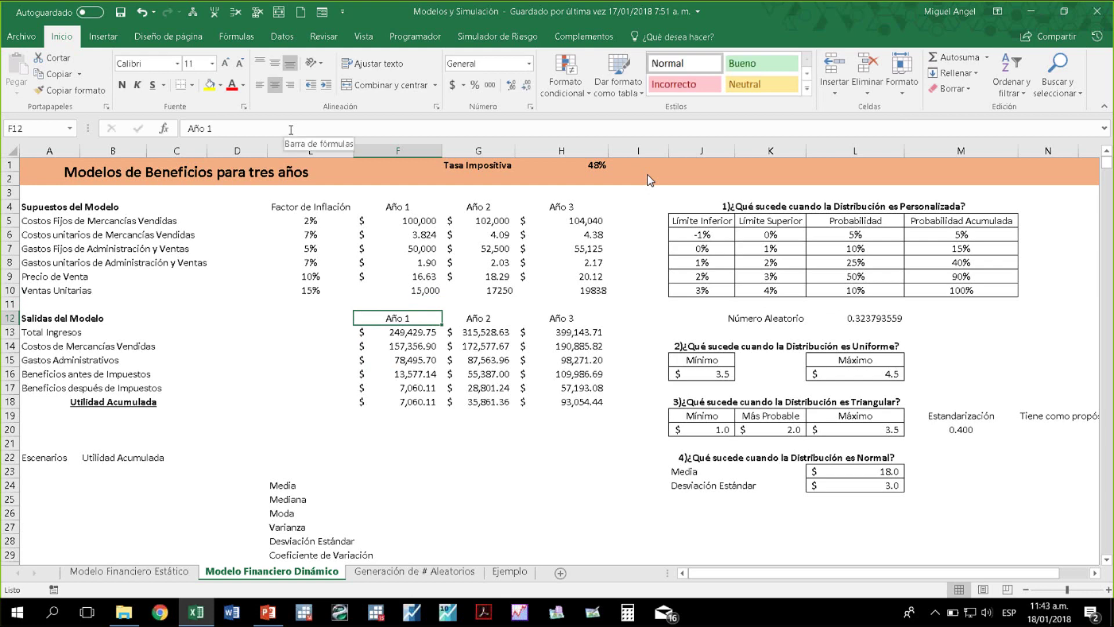
{"action": "key", "text": "Down"}
{"action": "key", "text": "Down"}
{"action": "key", "text": "Down"}
{"action": "key", "text": "Down"}
{"action": "key", "text": "Down"}
{"action": "key", "text": "Down"}
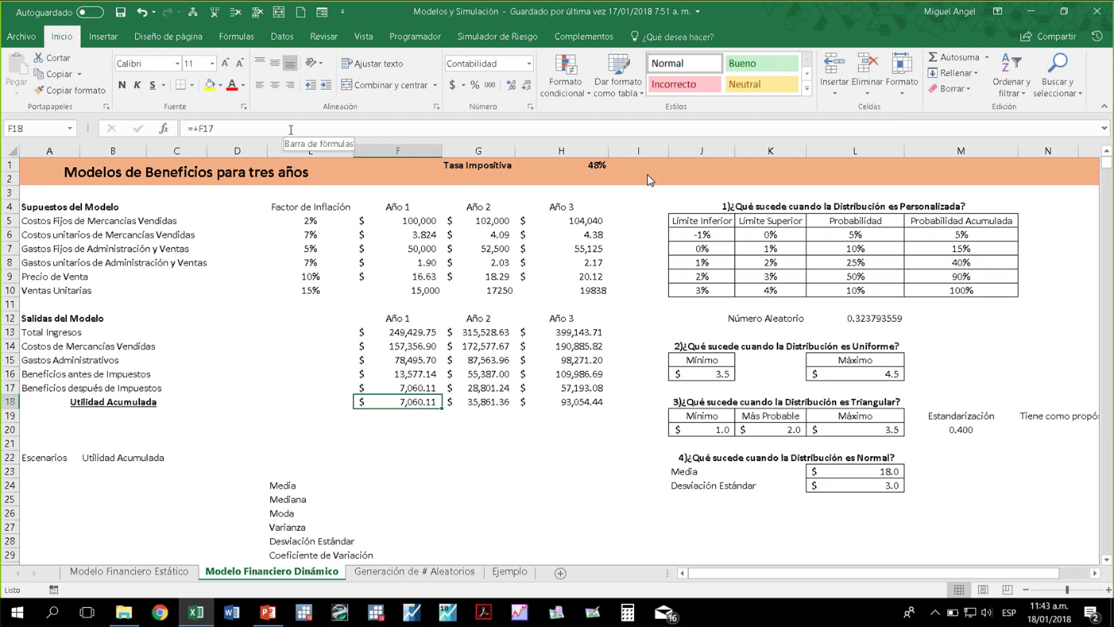
Enter the scenario numbers 1 to 5 in A23:A27 under Escenarios and select them
{"action": "key", "text": "Left"}
{"action": "key", "text": "Left"}
{"action": "key", "text": "Left"}
{"action": "key", "text": "Down"}
{"action": "key", "text": "Down"}
{"action": "key", "text": "Down"}
{"action": "key", "text": "Down"}
{"action": "key", "text": "Down"}
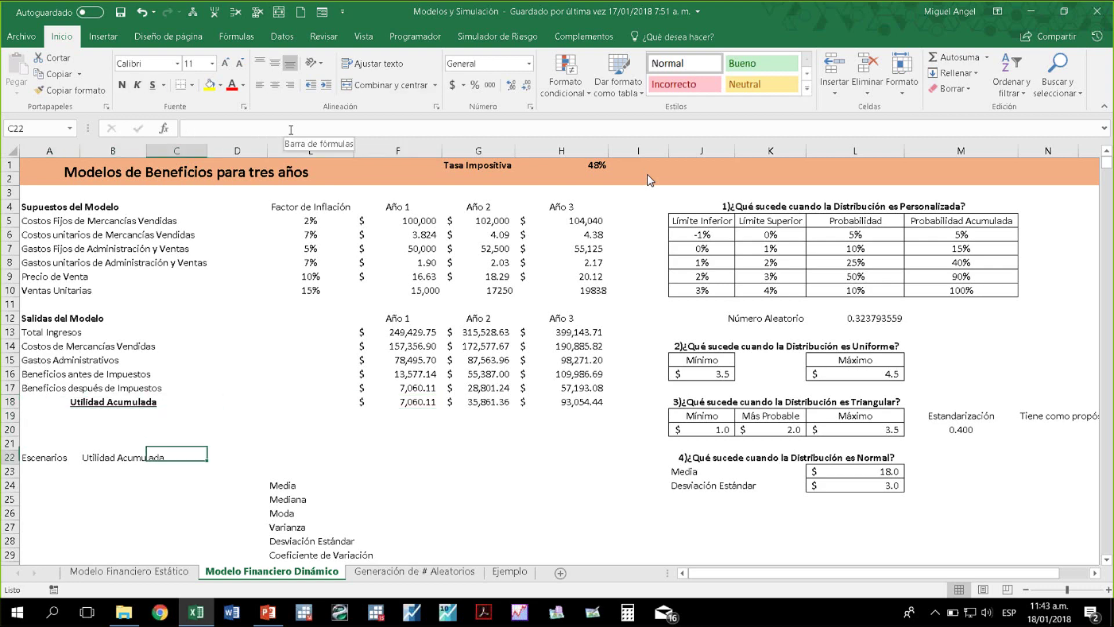
{"action": "key", "text": "Left"}
{"action": "key", "text": "Left"}
{"action": "type", "text": "1 2 3 4 "}
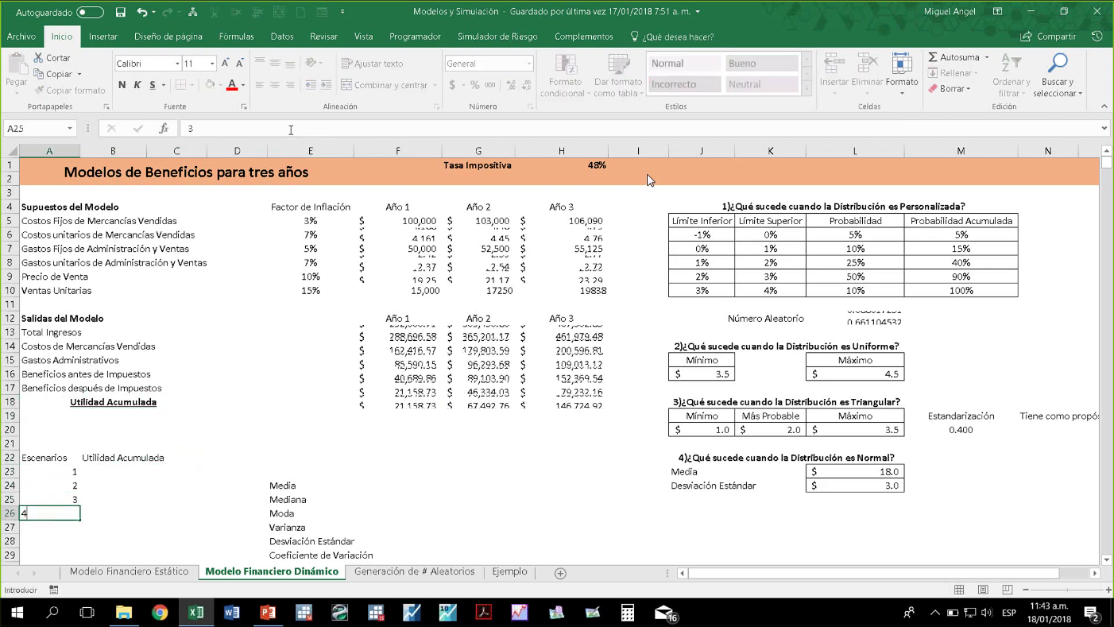
{"action": "type", "text": "5"}
{"action": "key", "text": "Return"}
{"action": "key", "text": "Up"}
{"action": "key", "text": "Up"}
{"action": "key", "text": "Up"}
{"action": "key", "text": "Up"}
{"action": "key", "text": "Up"}
{"action": "key", "text": "shift+Down"}
{"action": "key", "text": "shift+Down"}
{"action": "key", "text": "shift+Down"}
{"action": "key", "text": "shift+Down"}
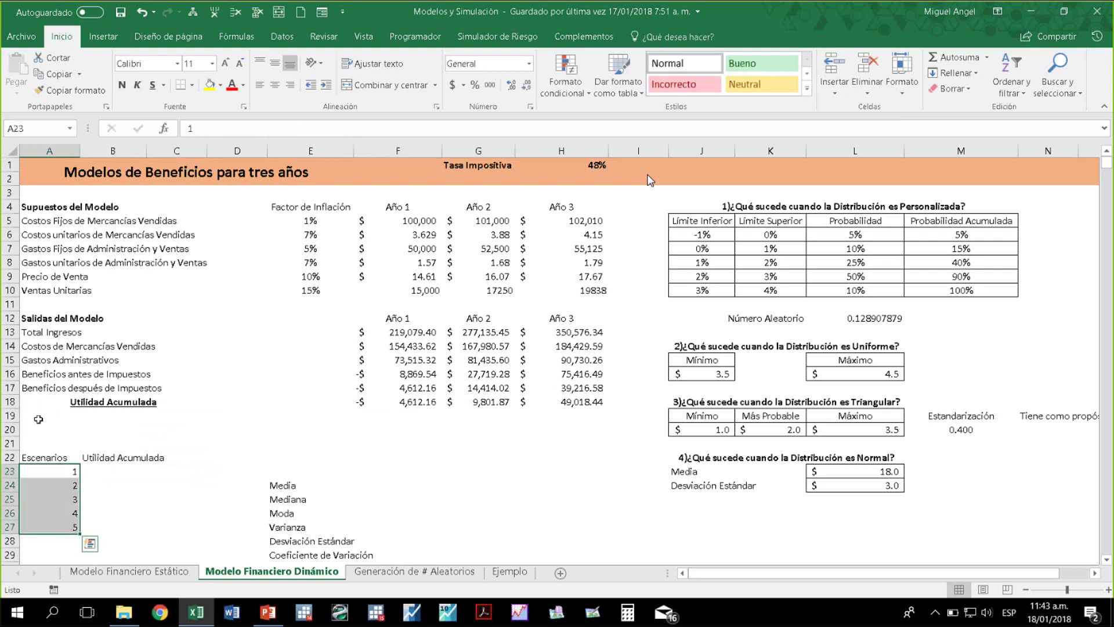
Link B23, beside scenario 1, to the Año 3 Utilidad Acumulada in H18
{"action": "left_click", "coordinate": [54, 457]}
{"action": "left_click", "coordinate": [124, 457]}
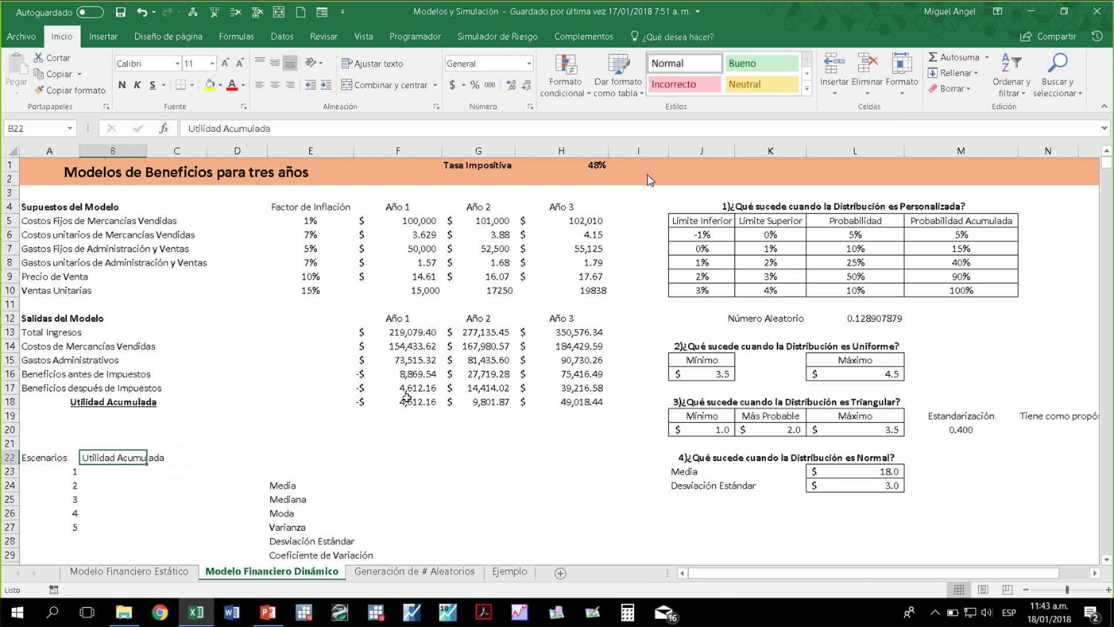
{"action": "left_click", "coordinate": [407, 400]}
{"action": "left_click", "coordinate": [578, 402]}
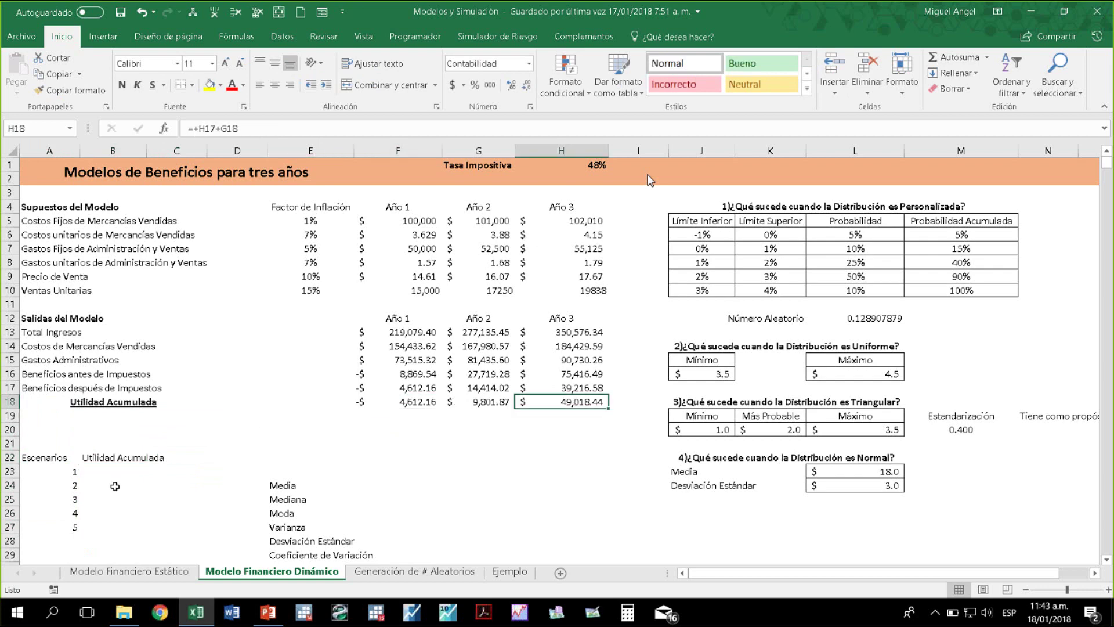
{"action": "left_click", "coordinate": [117, 475]}
{"action": "type", "text": "+"}
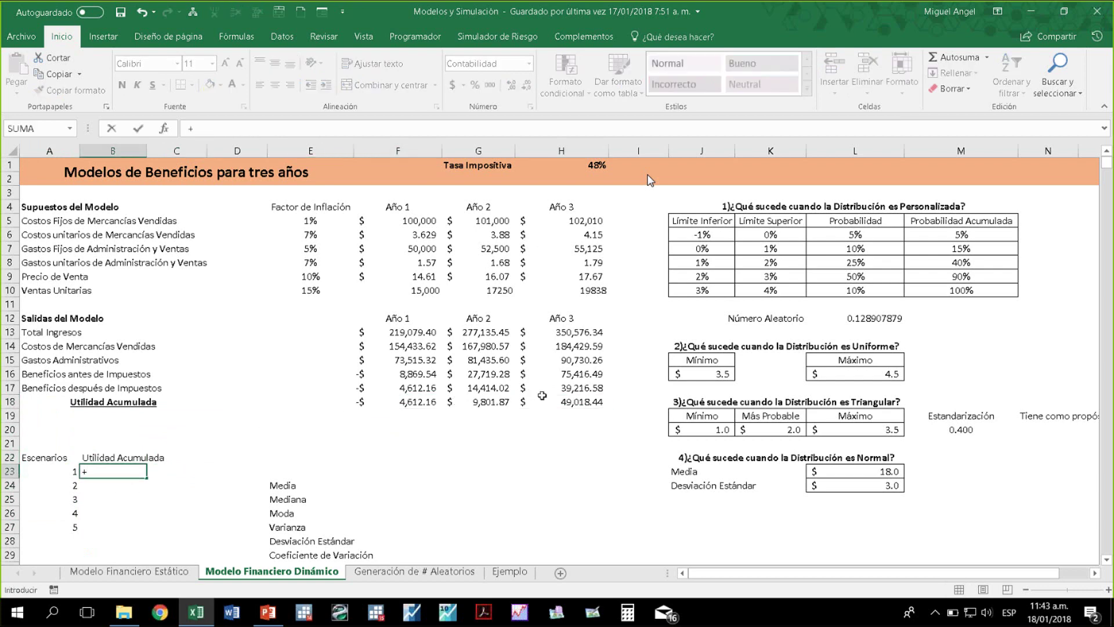
{"action": "left_click", "coordinate": [553, 402]}
{"action": "key", "text": "Return"}
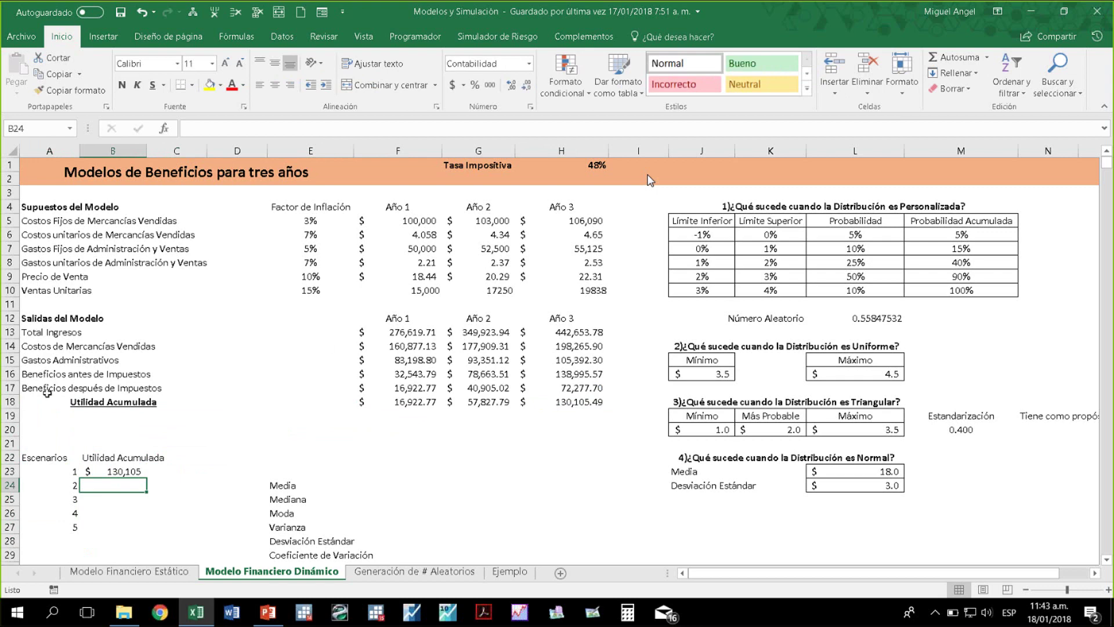
Extend the Escenarios numbering down column A to scenario 1000 and return to B23
{"action": "scroll", "coordinate": [52, 397], "scroll_direction": "down", "scroll_amount": 3}
{"action": "left_click_drag", "start_coordinate": [68, 343], "coordinate": [90, 416]}
{"action": "left_click", "coordinate": [70, 291]}
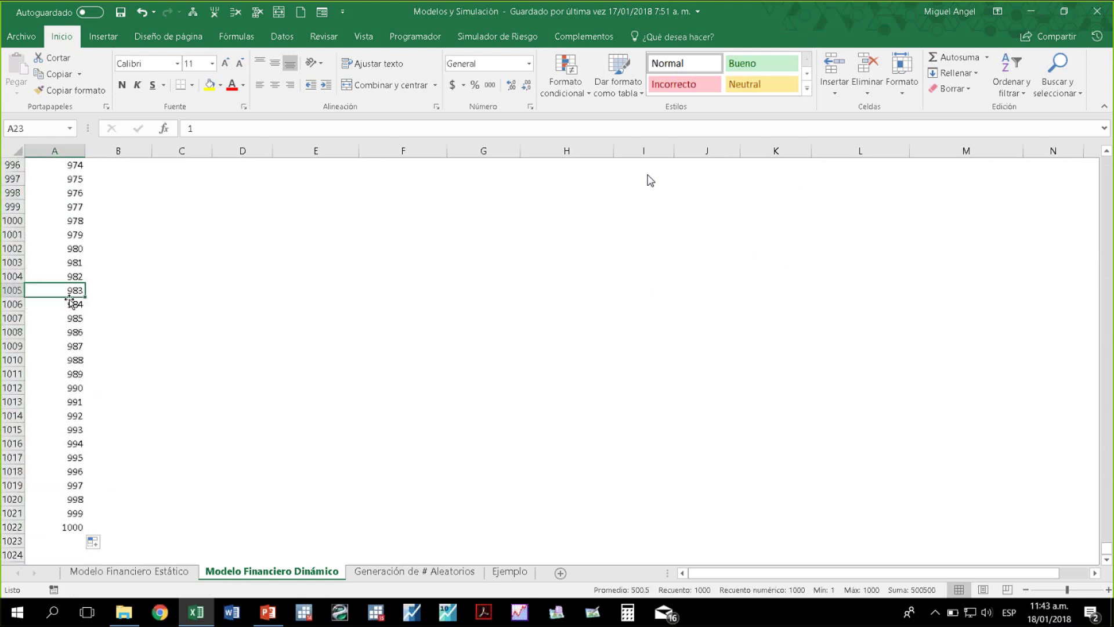
{"action": "key", "text": "ctrl+Up"}
{"action": "key", "text": "Down"}
{"action": "key", "text": "Down"}
{"action": "key", "text": "Right"}
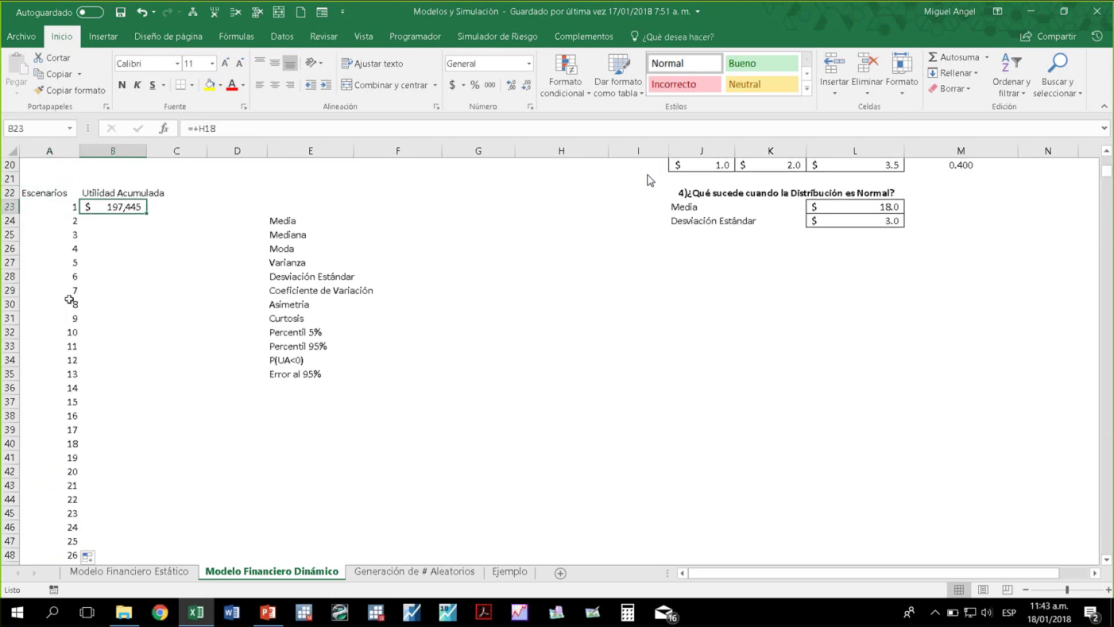
Review the scenario table headings and the assumption tables for the custom, uniform, triangular and normal distributions
{"action": "key", "text": "Down"}
{"action": "key", "text": "Up"}
{"action": "key", "text": "Down"}
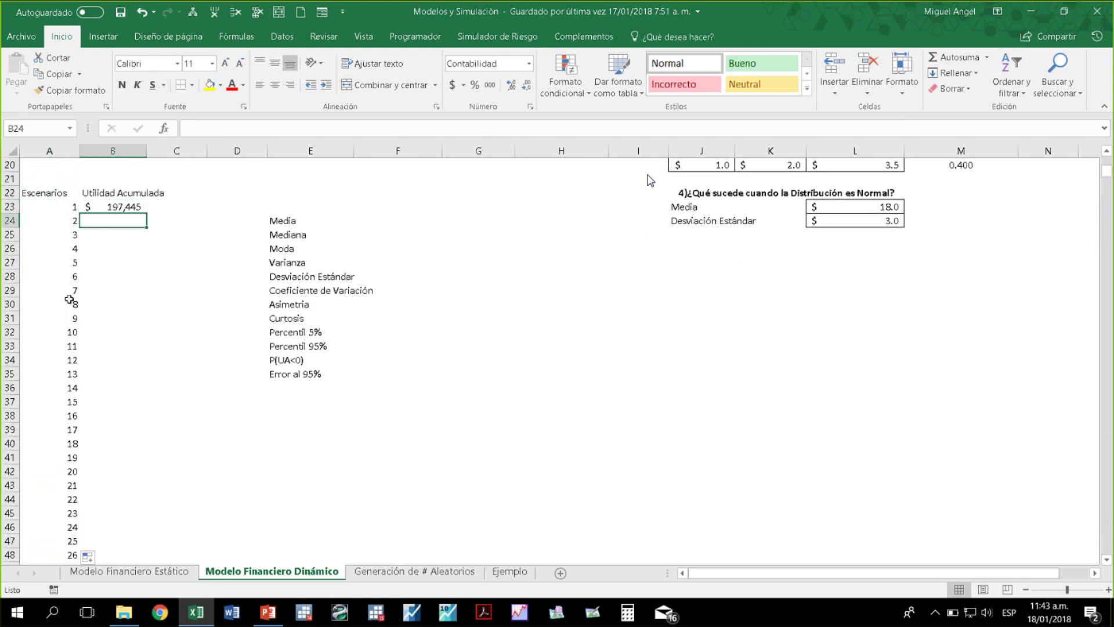
{"action": "key", "text": "Left"}
{"action": "key", "text": "Up"}
{"action": "key", "text": "Up"}
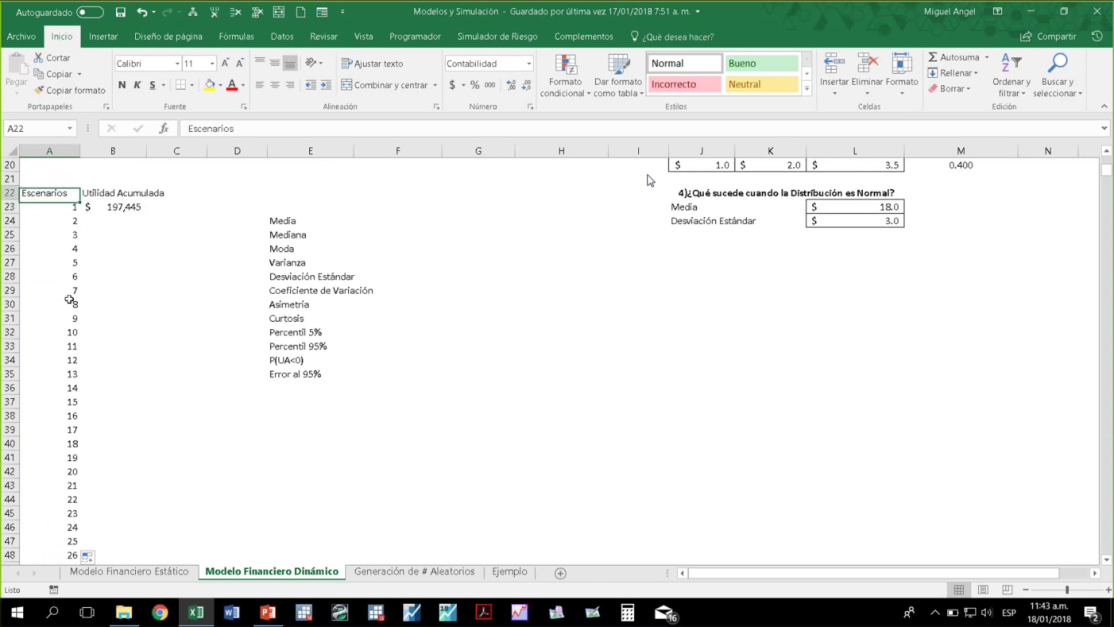
{"action": "left_click", "coordinate": [108, 195]}
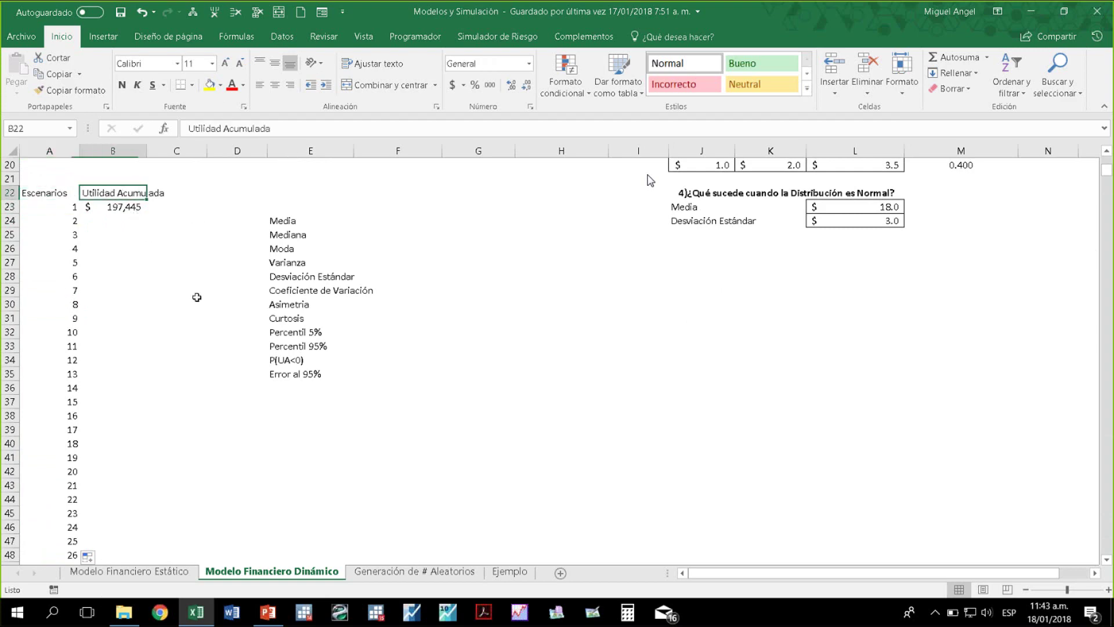
{"action": "scroll", "coordinate": [197, 298], "scroll_direction": "up", "scroll_amount": 6}
{"action": "left_click", "coordinate": [872, 230]}
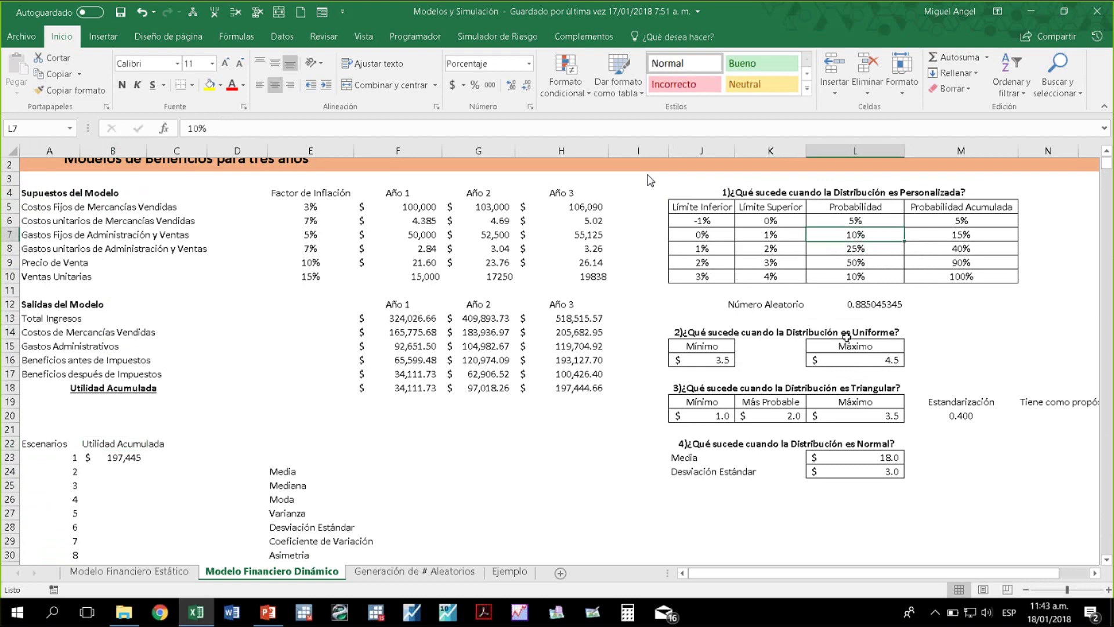
{"action": "left_click", "coordinate": [853, 359]}
{"action": "left_click", "coordinate": [852, 416]}
{"action": "left_click", "coordinate": [856, 455]}
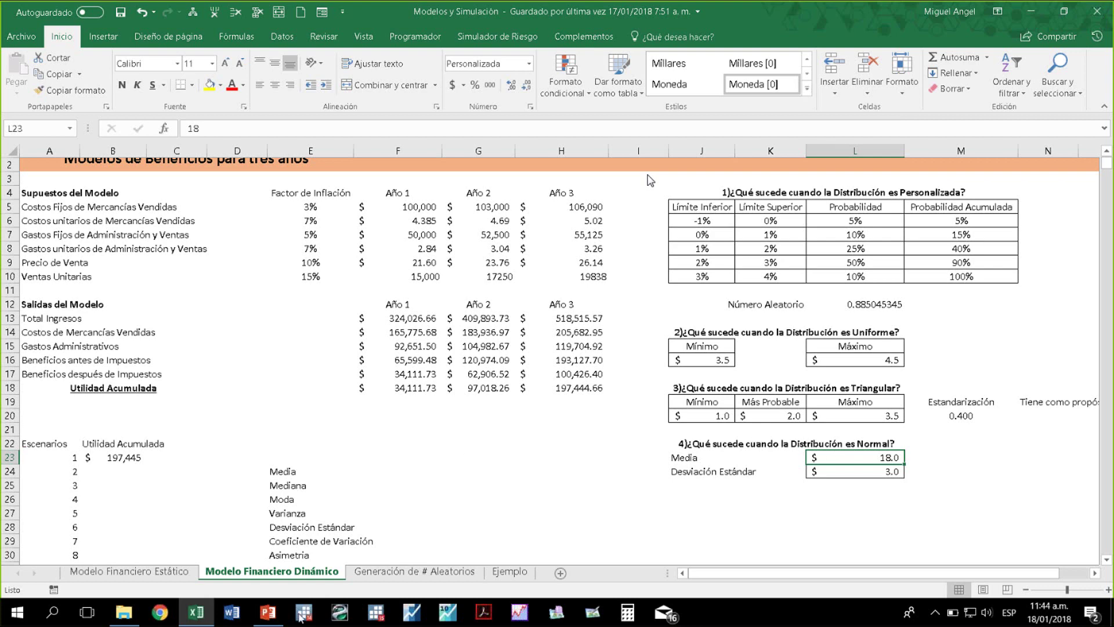
{"action": "left_click", "coordinate": [112, 473]}
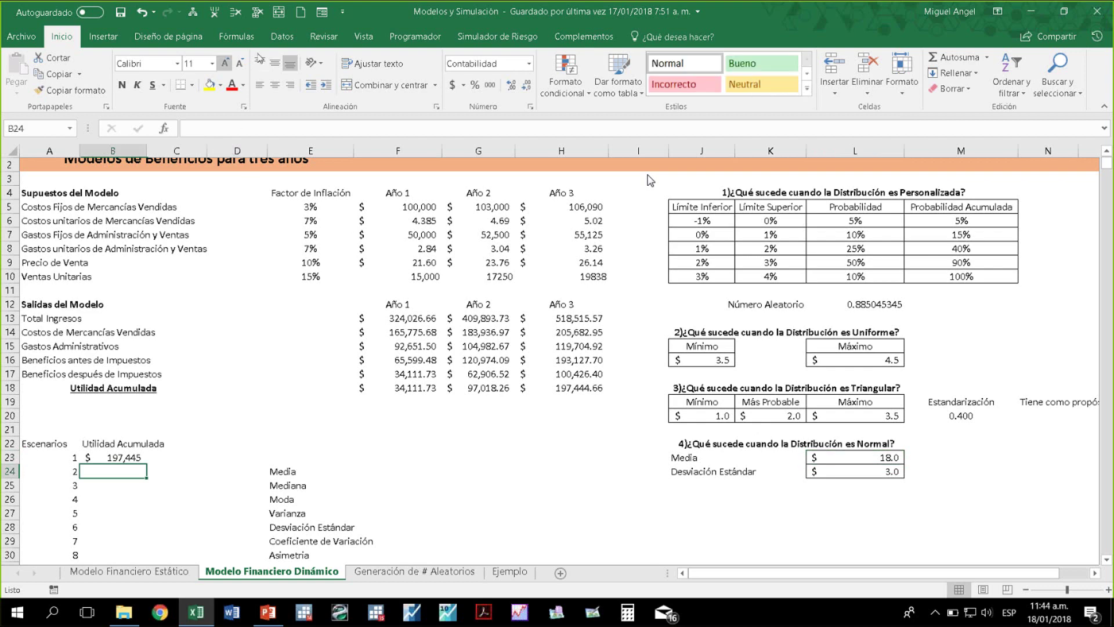
{"action": "left_click", "coordinate": [283, 38]}
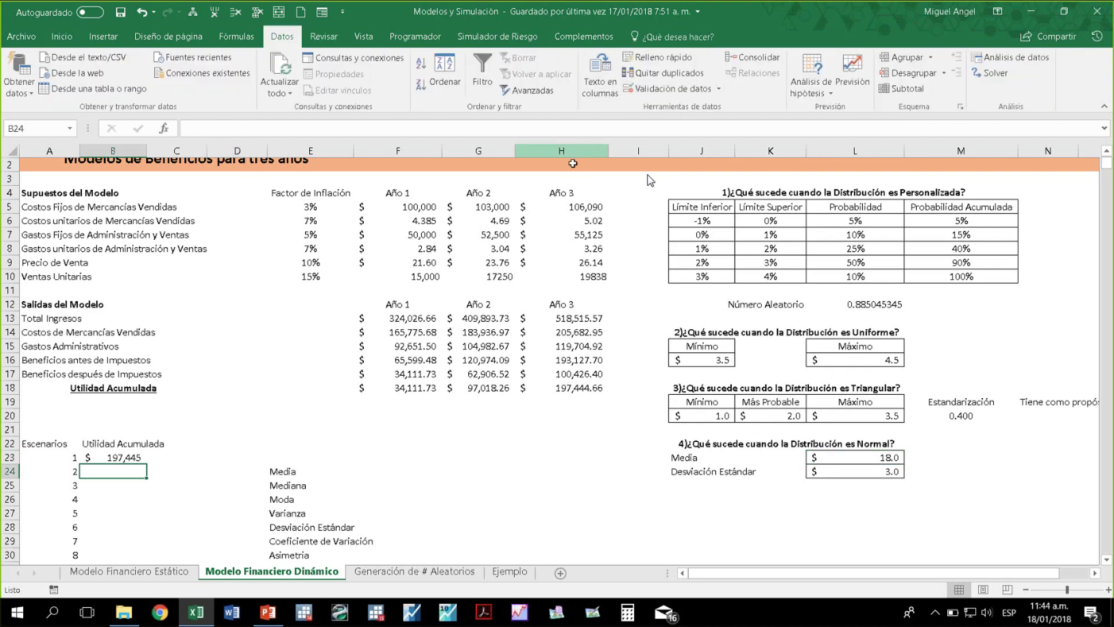
{"action": "left_click", "coordinate": [811, 85]}
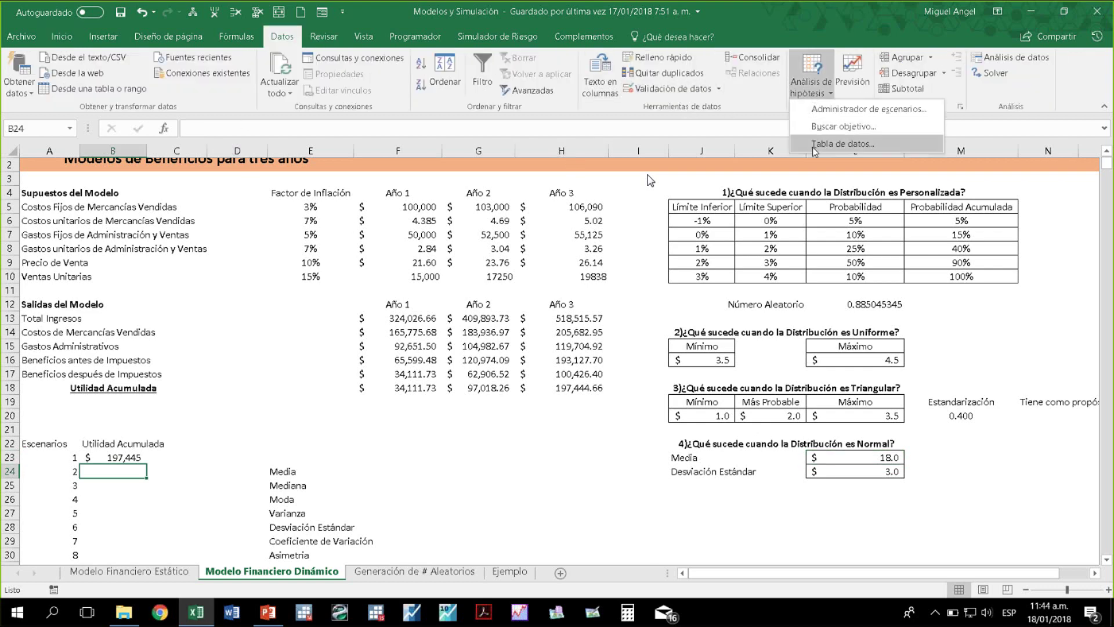
{"action": "left_click", "coordinate": [838, 143]}
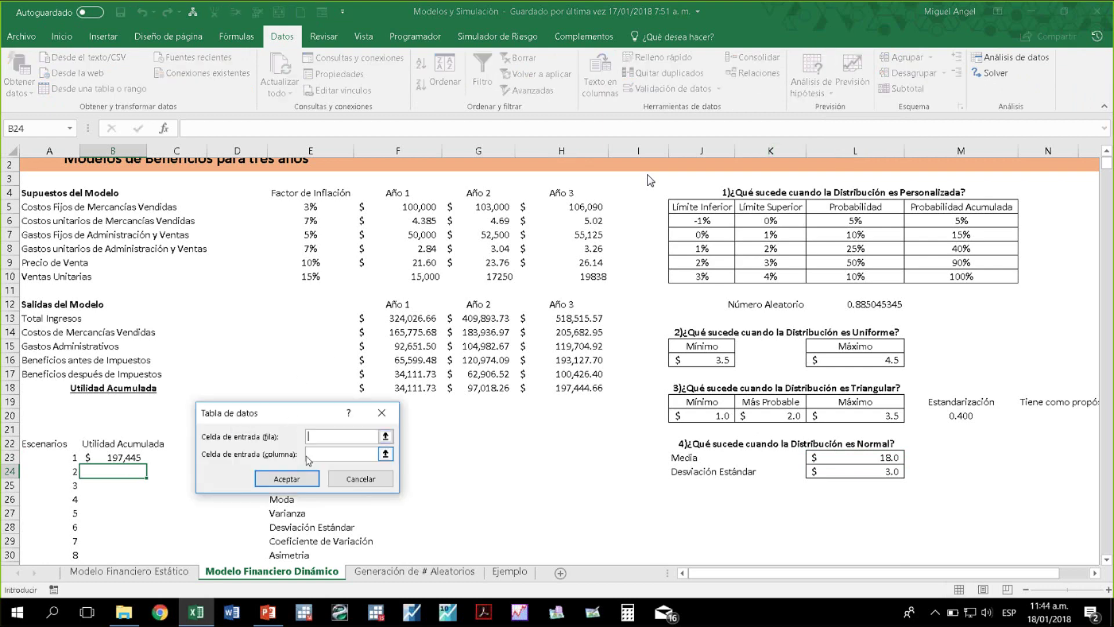
{"action": "left_click", "coordinate": [360, 479]}
Create a what-if data table over A22:B1022, headings included, with empty cell C21 as the column input cell
{"action": "left_click", "coordinate": [62, 443]}
{"action": "key", "text": "shift+Right"}
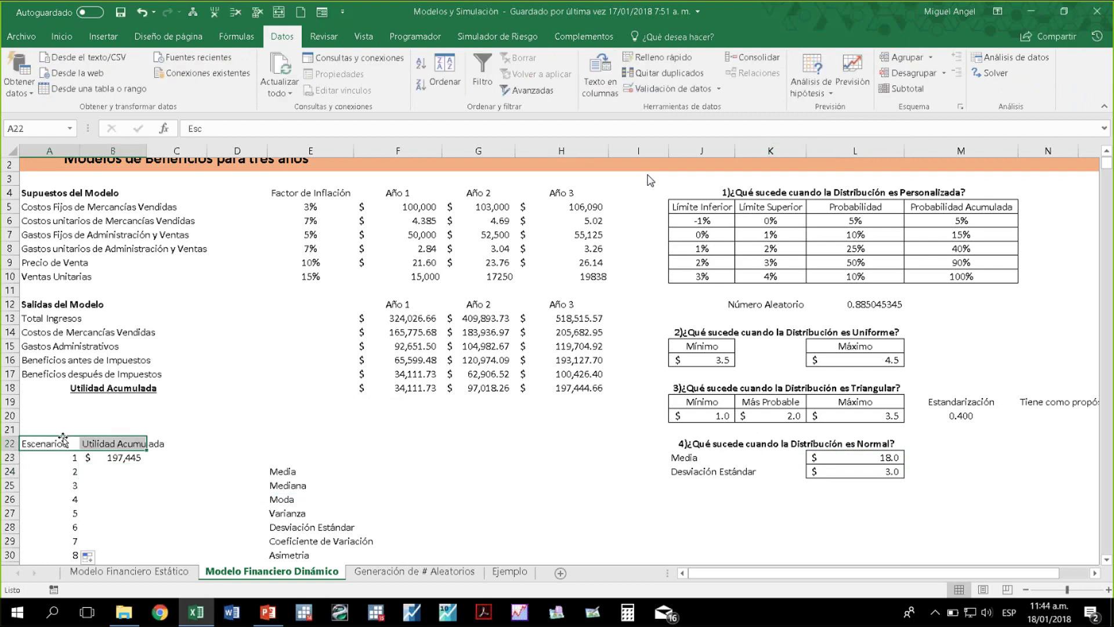
{"action": "key", "text": "shift+Left"}
{"action": "key", "text": "shift+Right"}
{"action": "key", "text": "ctrl+shift+Down"}
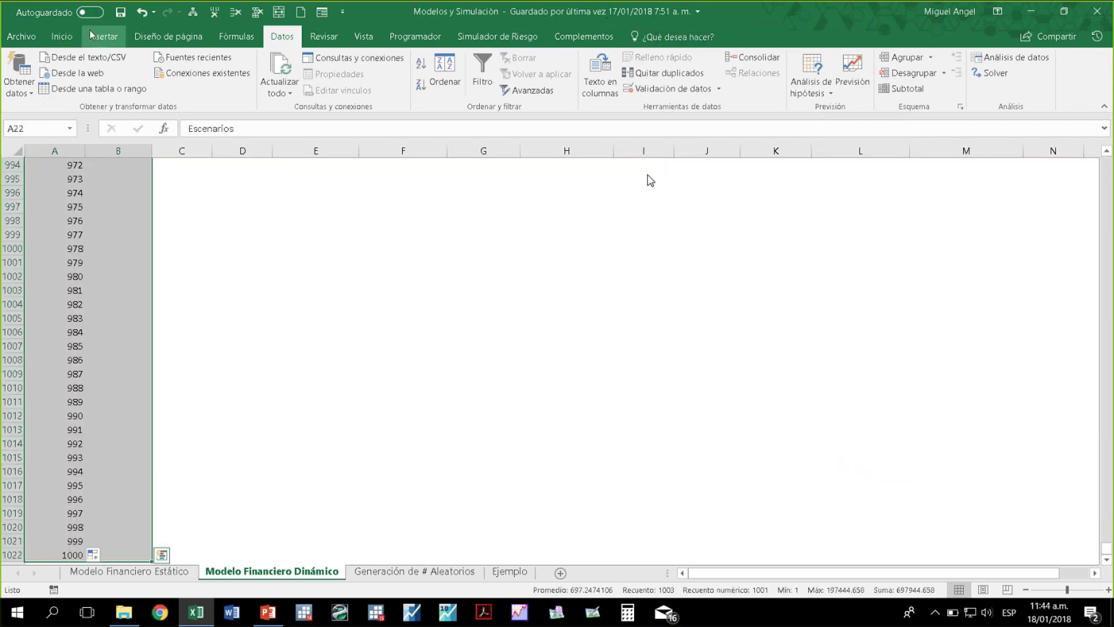
{"action": "key", "text": "ctrl+BackSpace"}
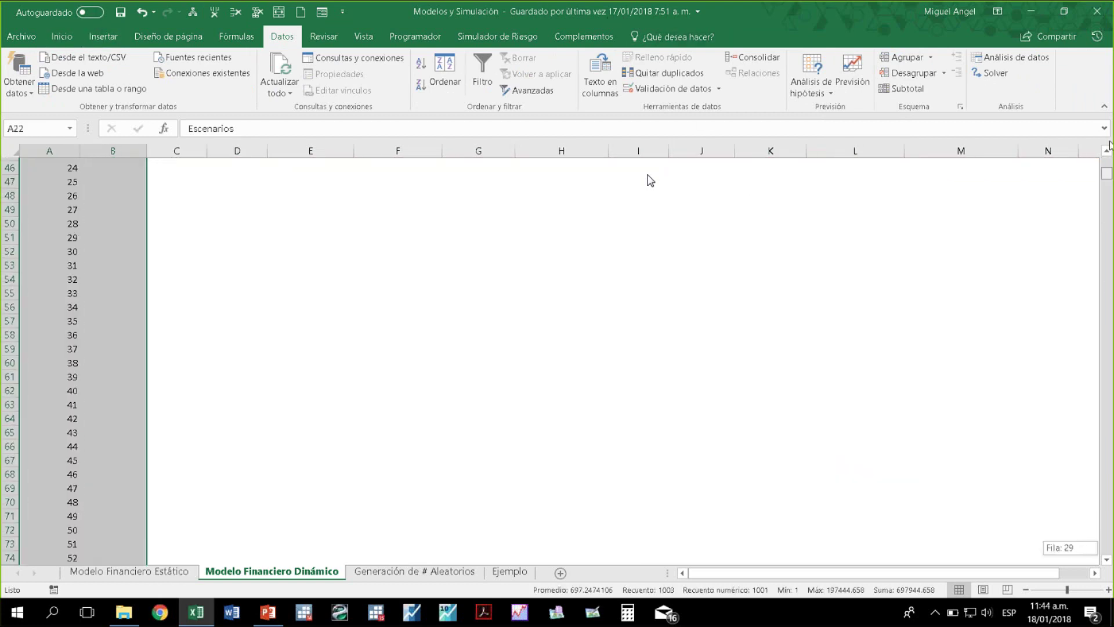
{"action": "left_click", "coordinate": [813, 93]}
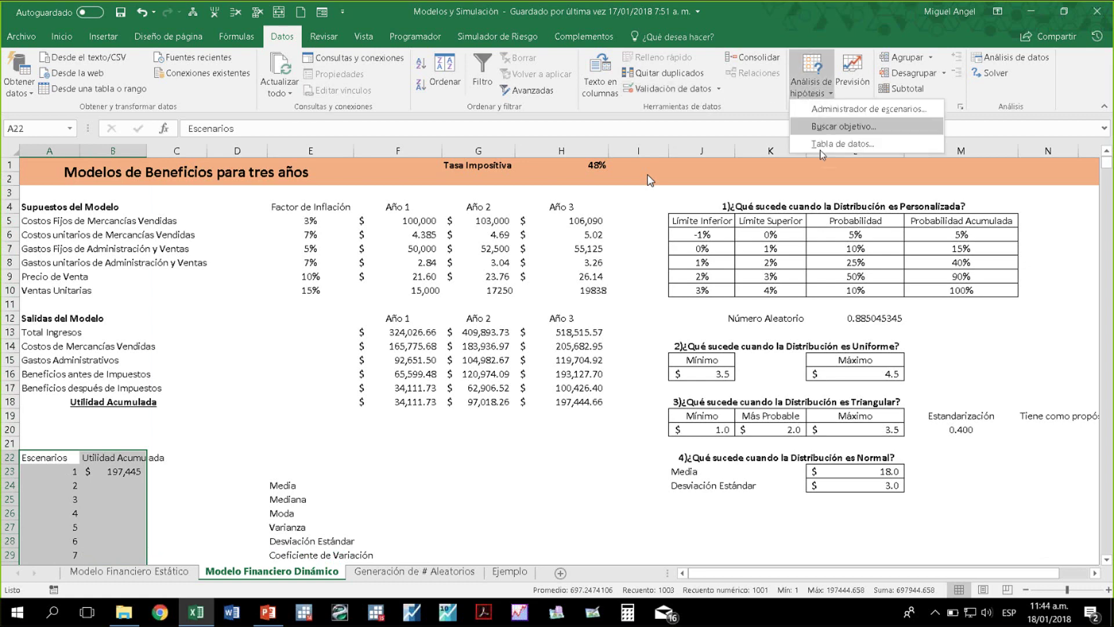
{"action": "left_click", "coordinate": [824, 150]}
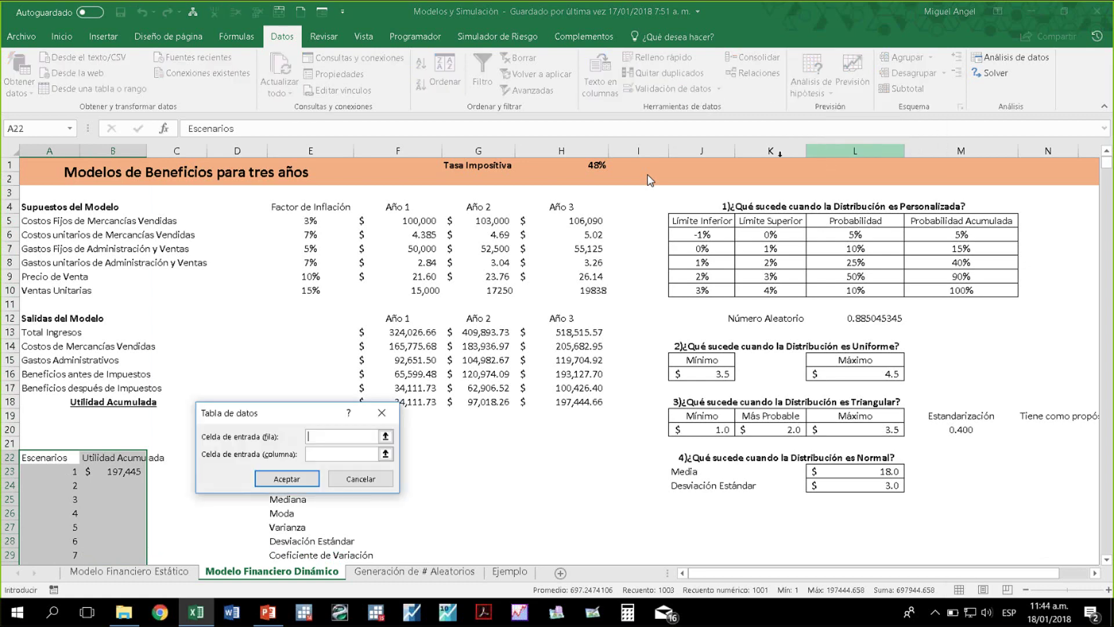
{"action": "left_click", "coordinate": [386, 454]}
{"action": "left_click", "coordinate": [177, 439]}
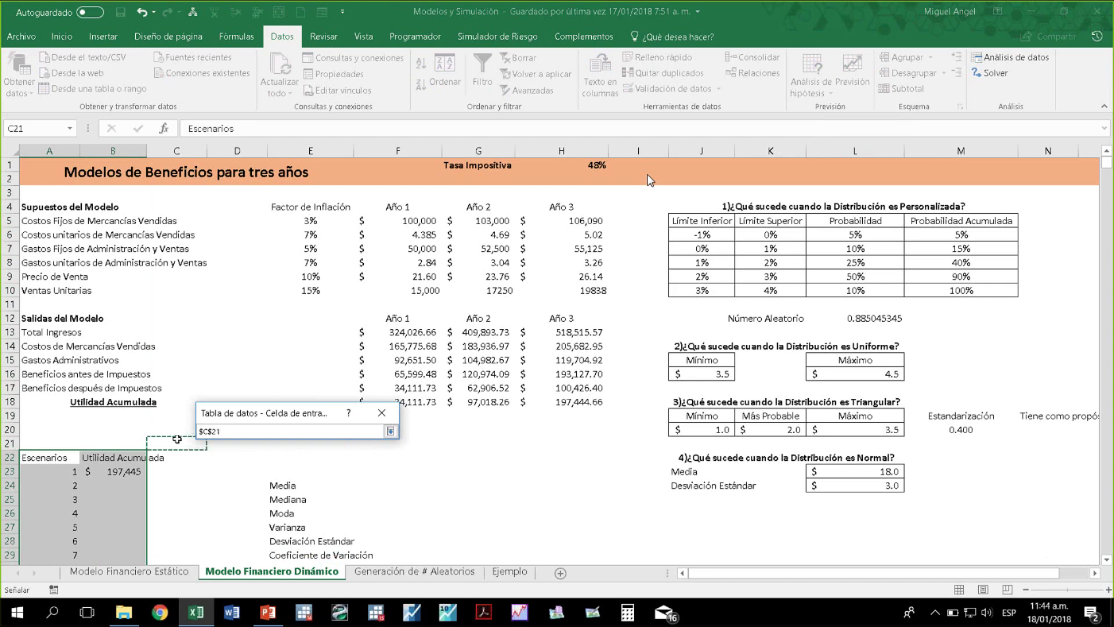
{"action": "key", "text": "Return"}
{"action": "left_click", "coordinate": [266, 482]}
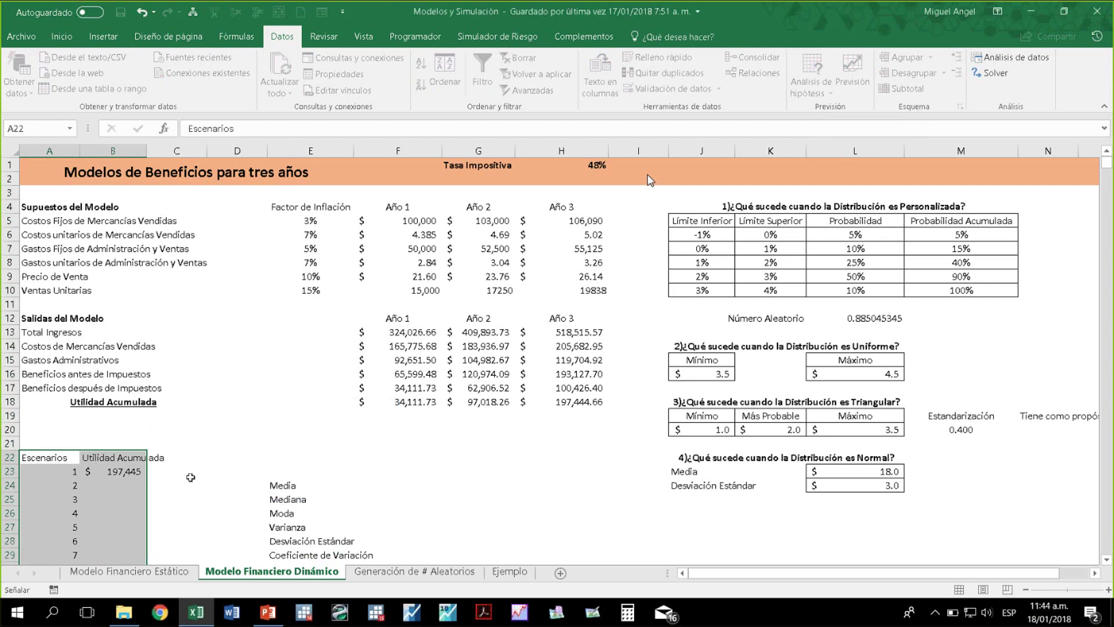
Inspect the data table formula in B23, try to undo the table, and return to the Modelo Financiero Dinámico sheet
{"action": "left_click", "coordinate": [129, 471]}
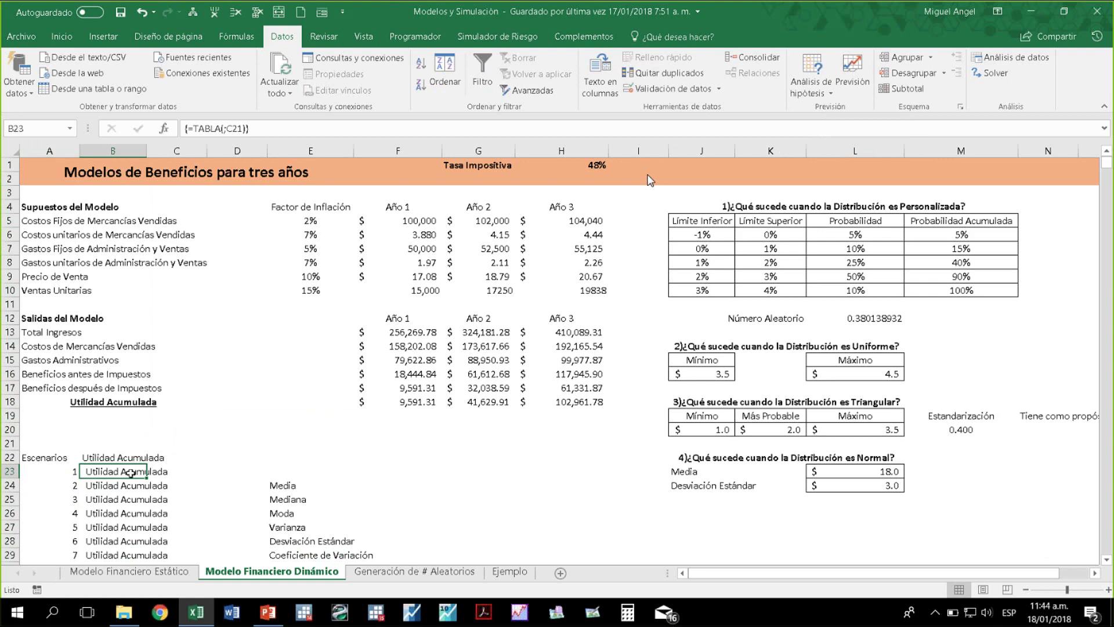
{"action": "key", "text": "ctrl+z"}
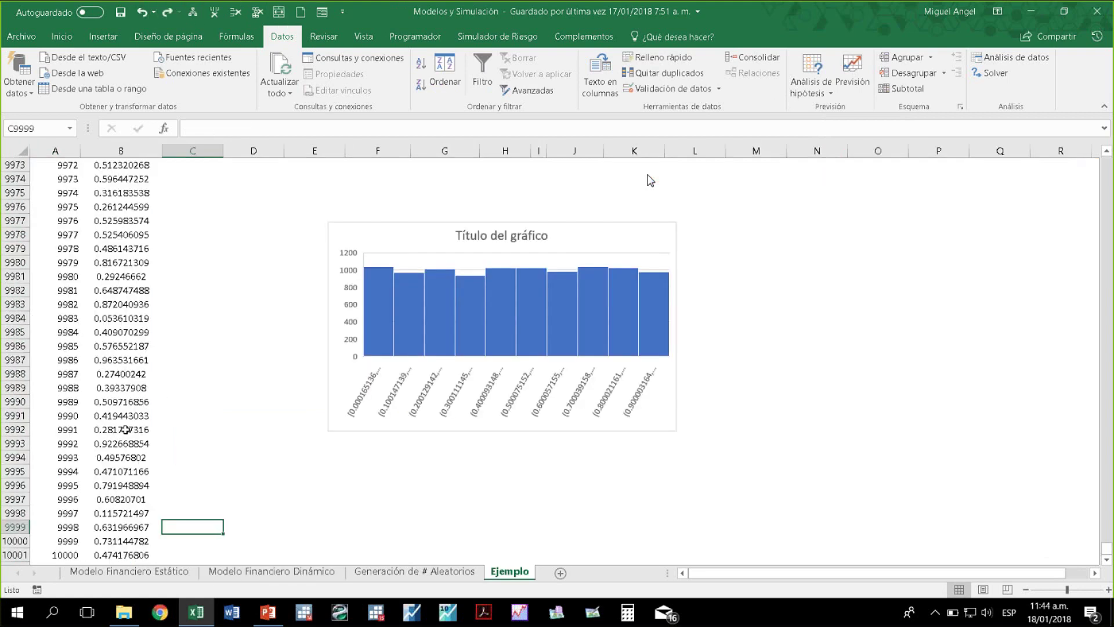
{"action": "left_click", "coordinate": [448, 574]}
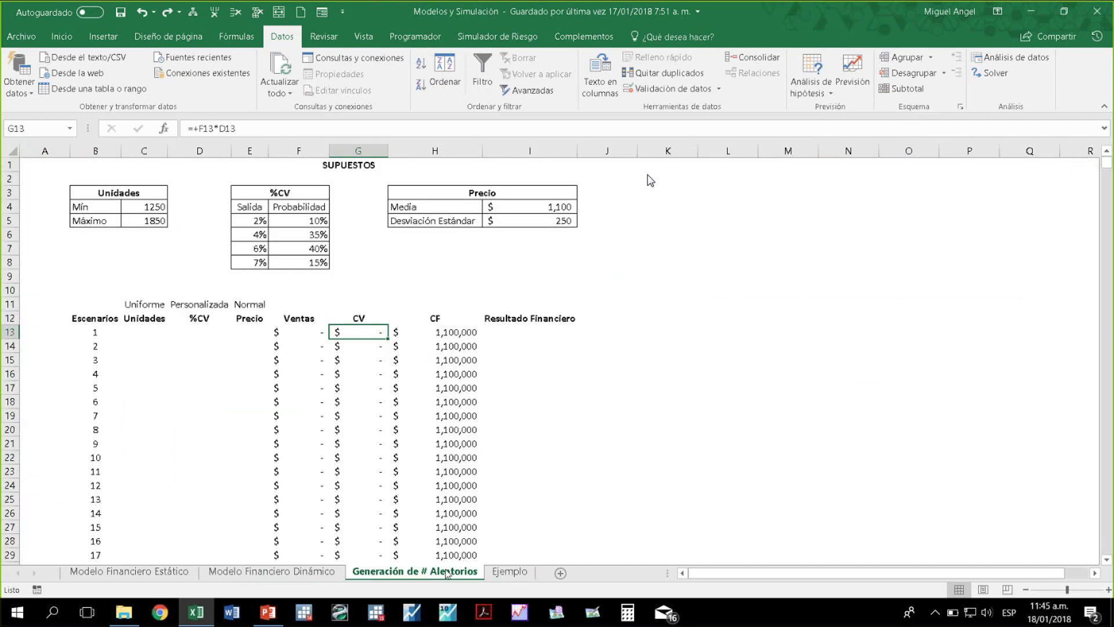
{"action": "left_click", "coordinate": [226, 574]}
Clear the scenario numbers and the data table results below the headings in columns A and B
{"action": "scroll", "coordinate": [171, 481], "scroll_direction": "down", "scroll_amount": 1}
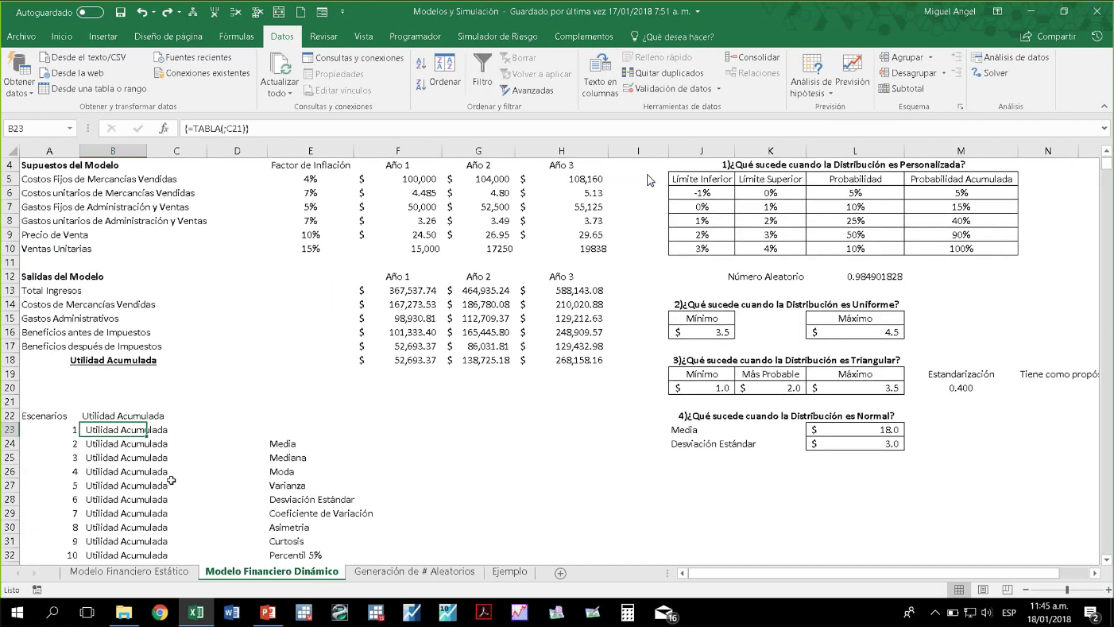
{"action": "key", "text": "ctrl+shift+Down"}
{"action": "key", "text": "ctrl+Up"}
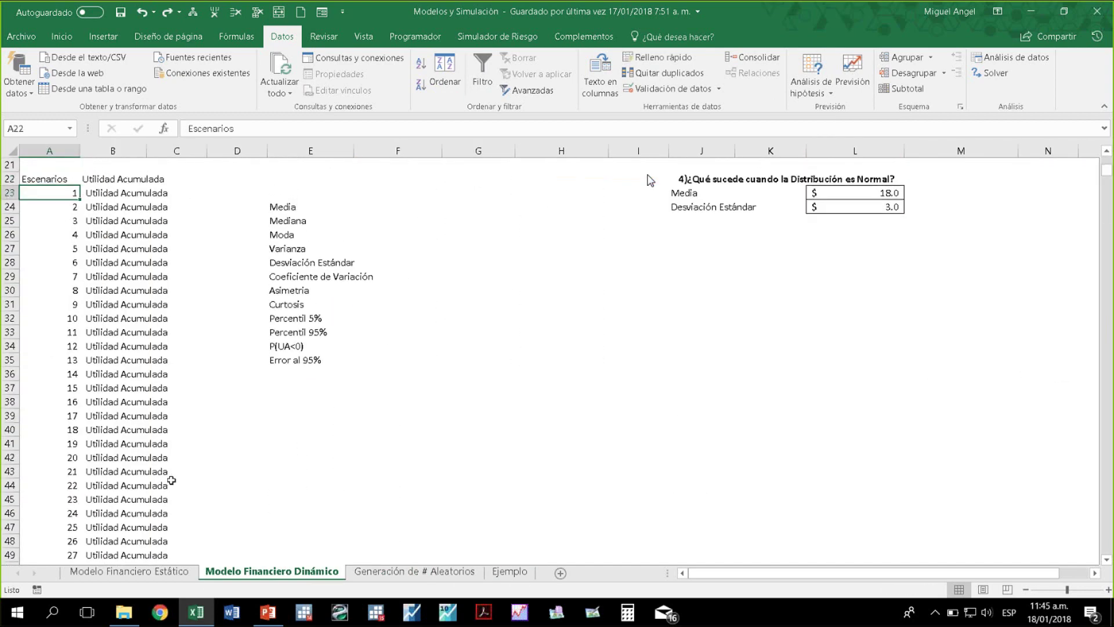
{"action": "key", "text": "Down"}
{"action": "key", "text": "shift+Right"}
{"action": "key", "text": "ctrl+shift+Down"}
{"action": "key", "text": "Delete"}
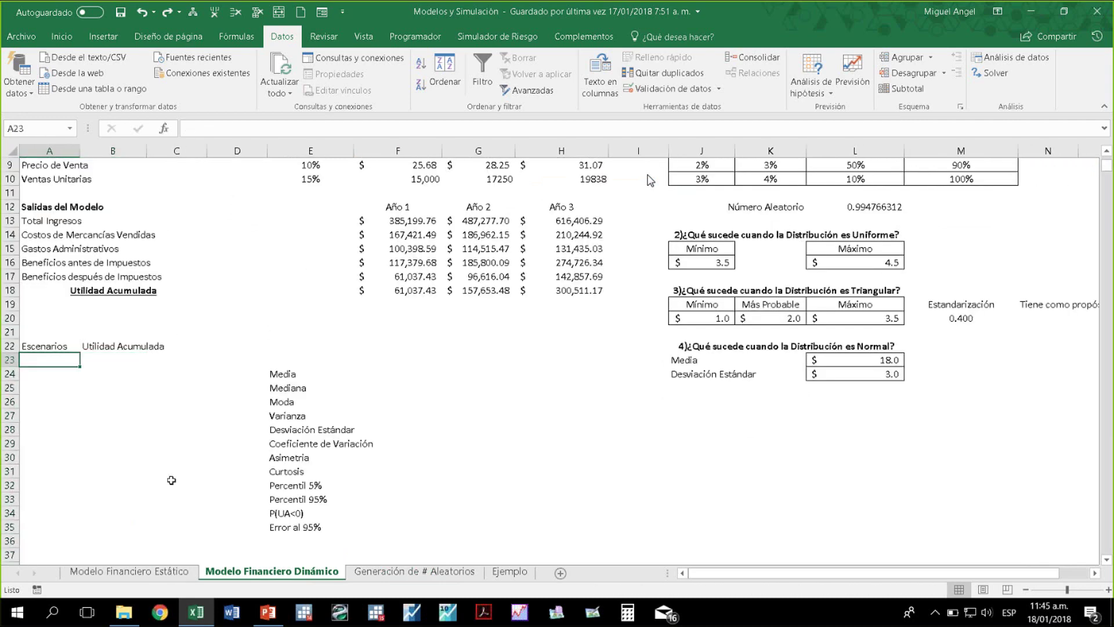
Enter 1 and 2 in A23:A24 and fill the scenario numbering down column A
{"action": "type", "text": "1"}
{"action": "key", "text": "Return"}
{"action": "type", "text": "2"}
{"action": "key", "text": "Up"}
{"action": "key", "text": "shift+Down"}
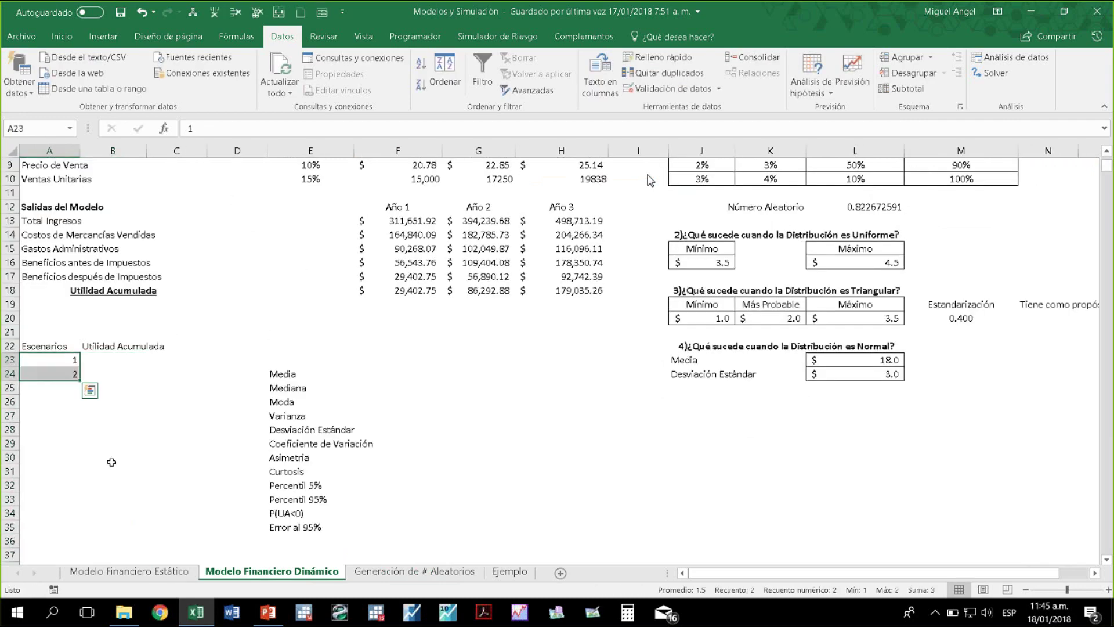
{"action": "left_click_drag", "start_coordinate": [80, 380], "coordinate": [81, 499]}
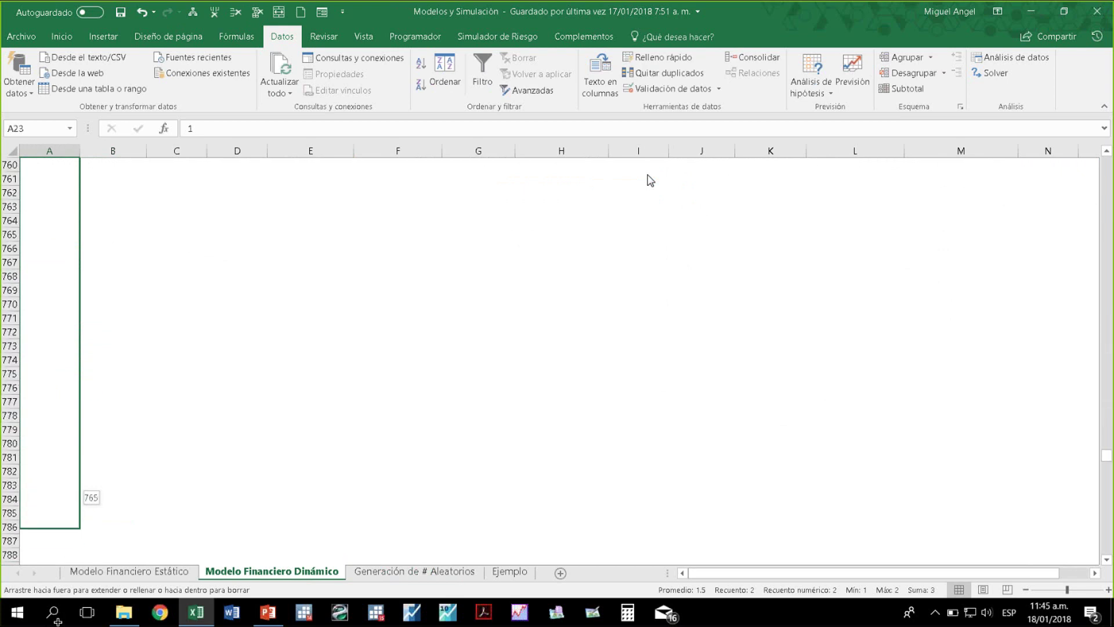
{"action": "left_click_drag", "start_coordinate": [57, 620], "coordinate": [63, 541]}
Link cell B23, the first Utilidad Acumulada scenario, to the Año 3 Utilidad Acumulada in H18
{"action": "key", "text": "ctrl+Up"}
{"action": "key", "text": "Up"}
{"action": "key", "text": "Up"}
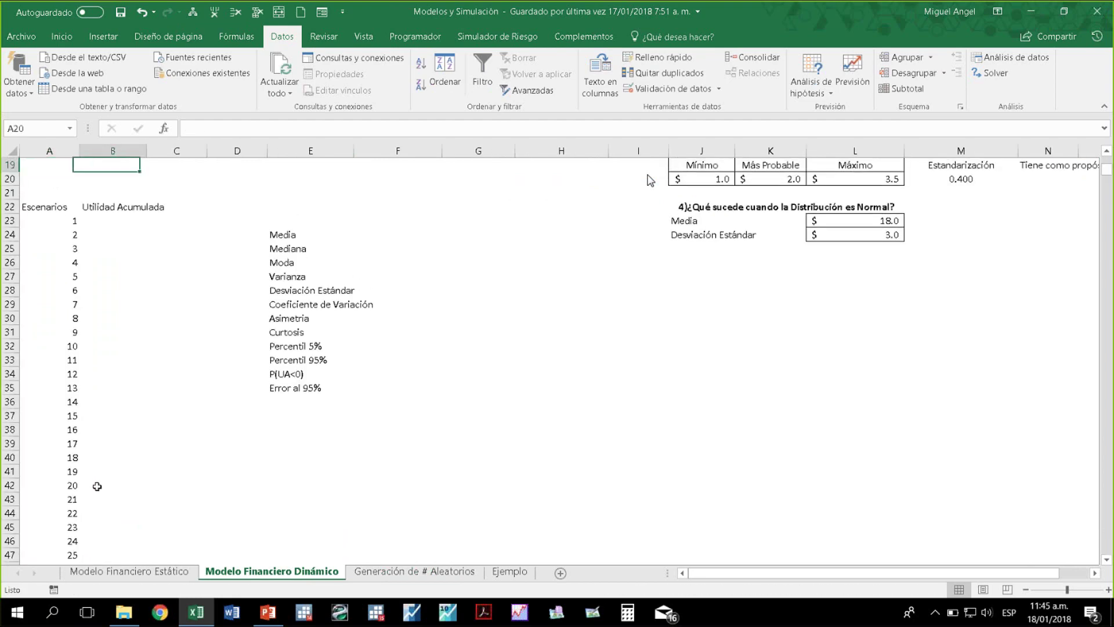
{"action": "key", "text": "Down"}
{"action": "key", "text": "Down"}
{"action": "key", "text": "Down"}
{"action": "key", "text": "Down"}
{"action": "type", "text": "+"}
{"action": "key", "text": "Up"}
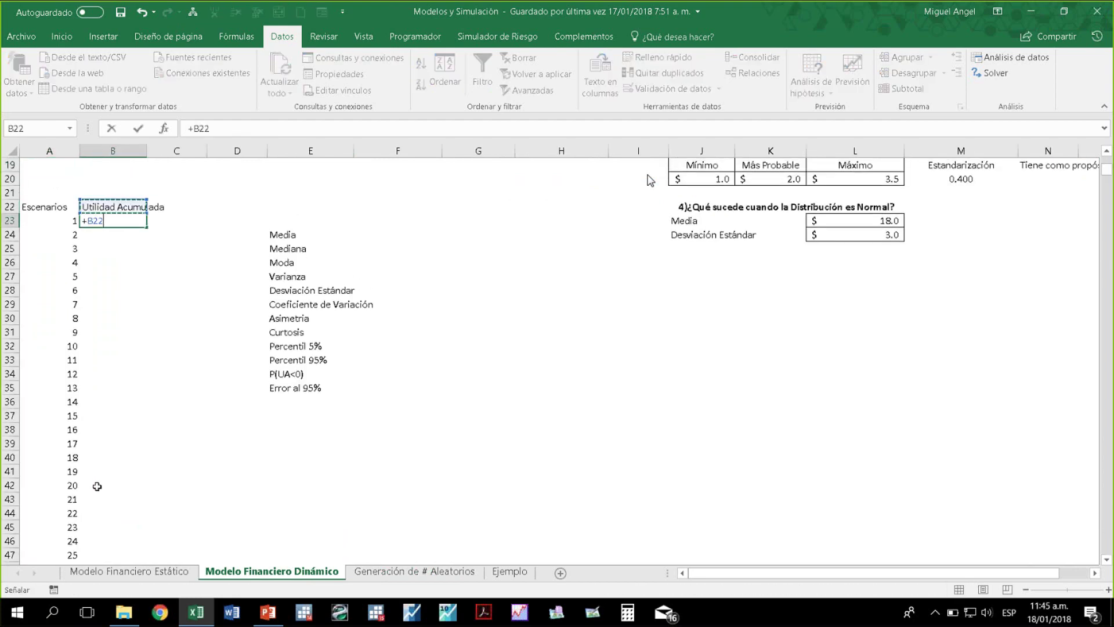
{"action": "key", "text": "Up"}
{"action": "key", "text": "Up"}
{"action": "key", "text": "Up"}
{"action": "key", "text": "Up"}
{"action": "key", "text": "Up"}
{"action": "key", "text": "Up"}
{"action": "key", "text": "Up"}
{"action": "key", "text": "Up"}
{"action": "key", "text": "Up"}
{"action": "key", "text": "Right"}
{"action": "key", "text": "Right"}
{"action": "key", "text": "Right"}
{"action": "key", "text": "Down"}
{"action": "key", "text": "Down"}
{"action": "key", "text": "Down"}
{"action": "key", "text": "Down"}
{"action": "key", "text": "Right"}
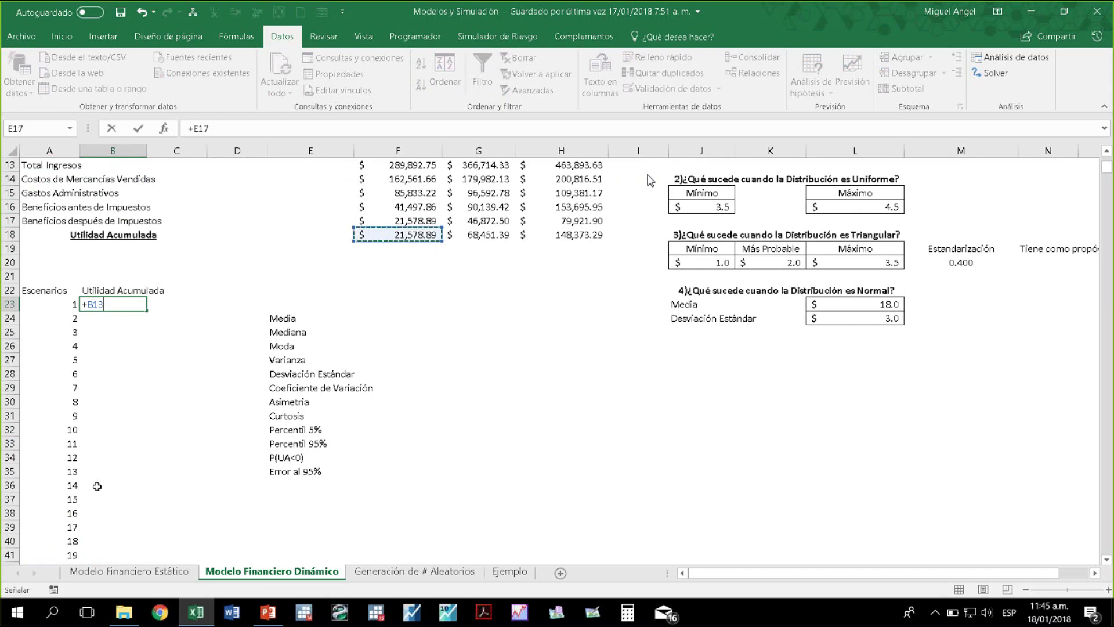
{"action": "key", "text": "Right"}
{"action": "key", "text": "Right"}
{"action": "key", "text": "Return"}
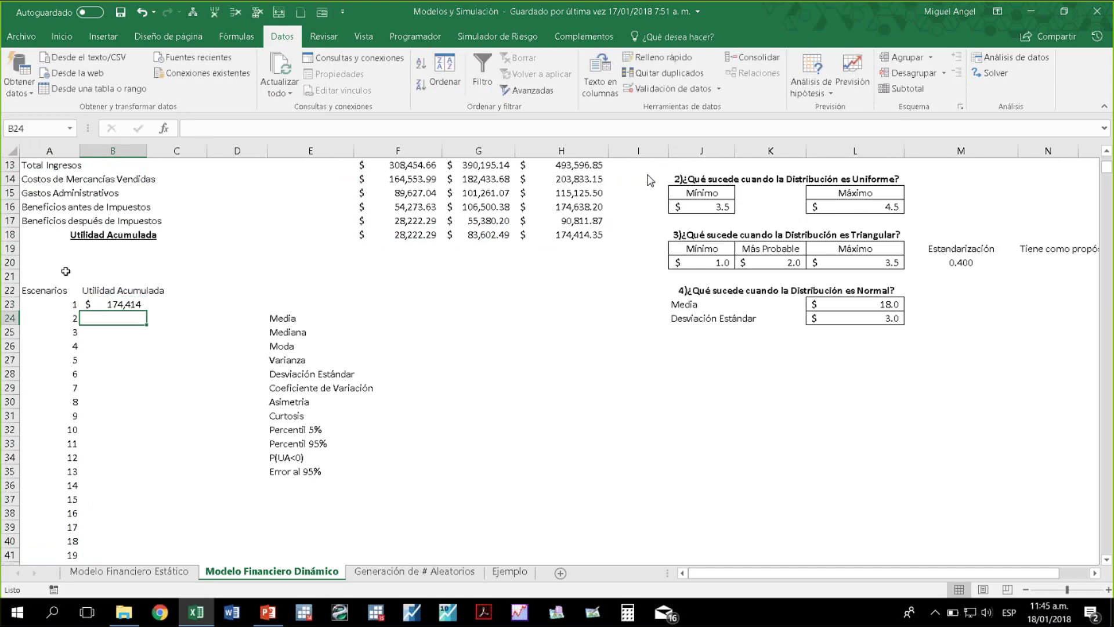
Create a what-if data table over A23:B1022 with empty cell E21 as the column input cell
{"action": "left_click_drag", "start_coordinate": [65, 303], "coordinate": [86, 304]}
{"action": "key", "text": "ctrl+shift+Down"}
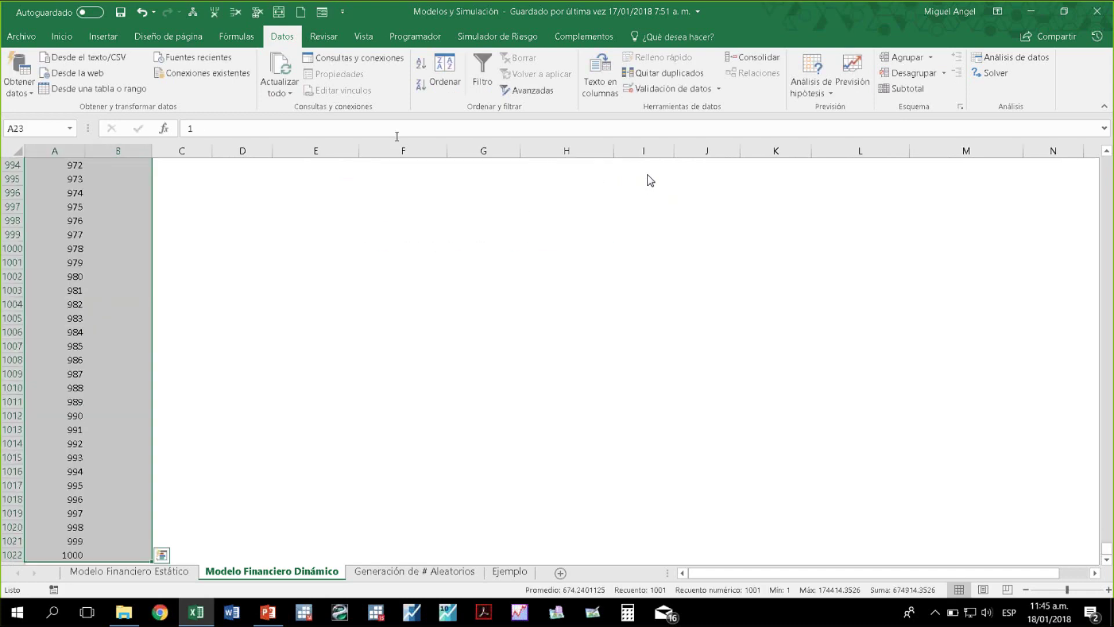
{"action": "left_click", "coordinate": [812, 87]}
{"action": "left_click", "coordinate": [827, 145]}
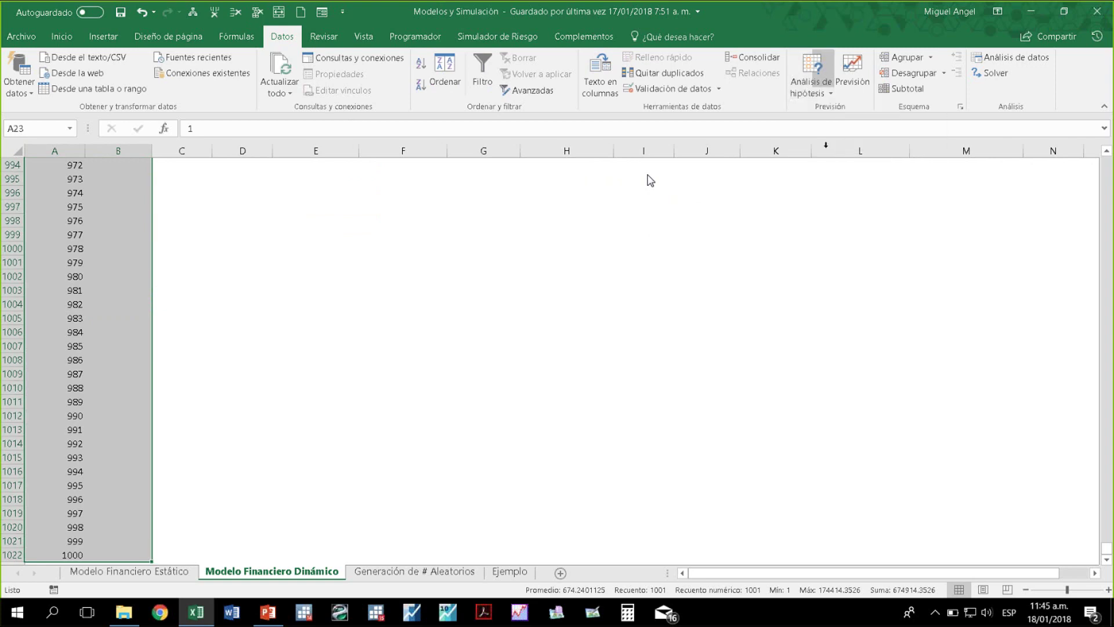
{"action": "left_click", "coordinate": [391, 456]}
{"action": "left_click", "coordinate": [176, 346]}
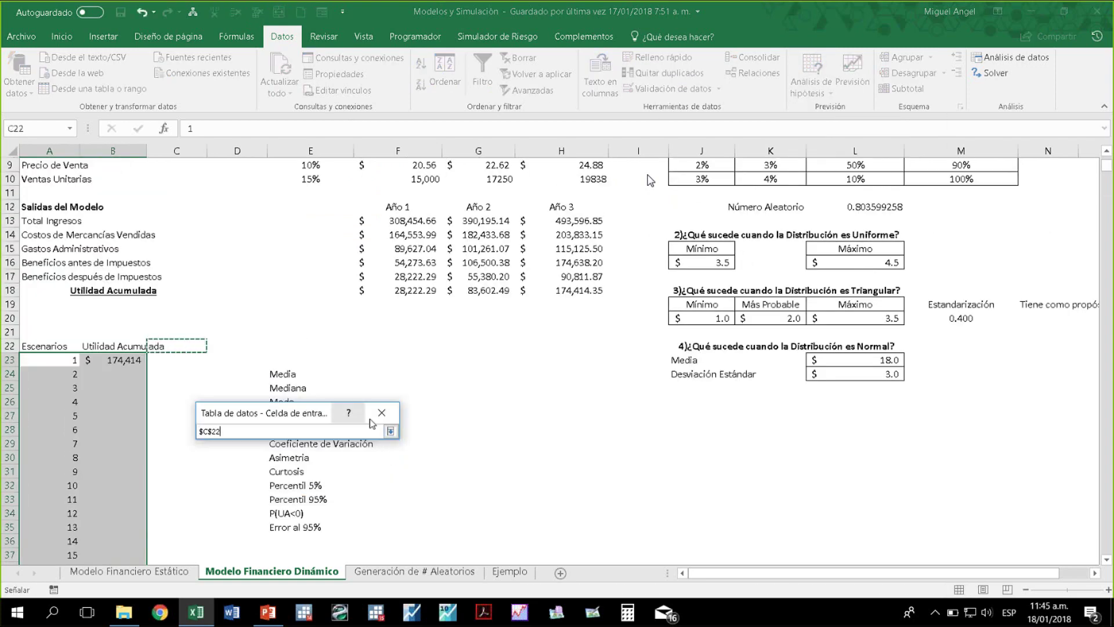
{"action": "left_click", "coordinate": [284, 335]}
{"action": "left_click", "coordinate": [391, 431]}
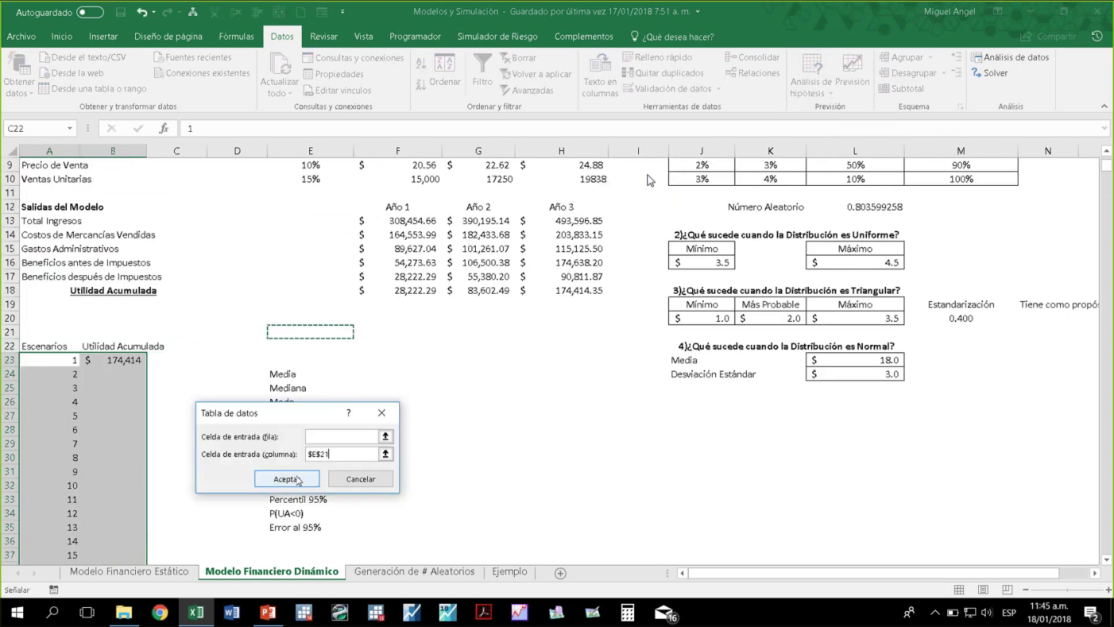
{"action": "left_click", "coordinate": [297, 479]}
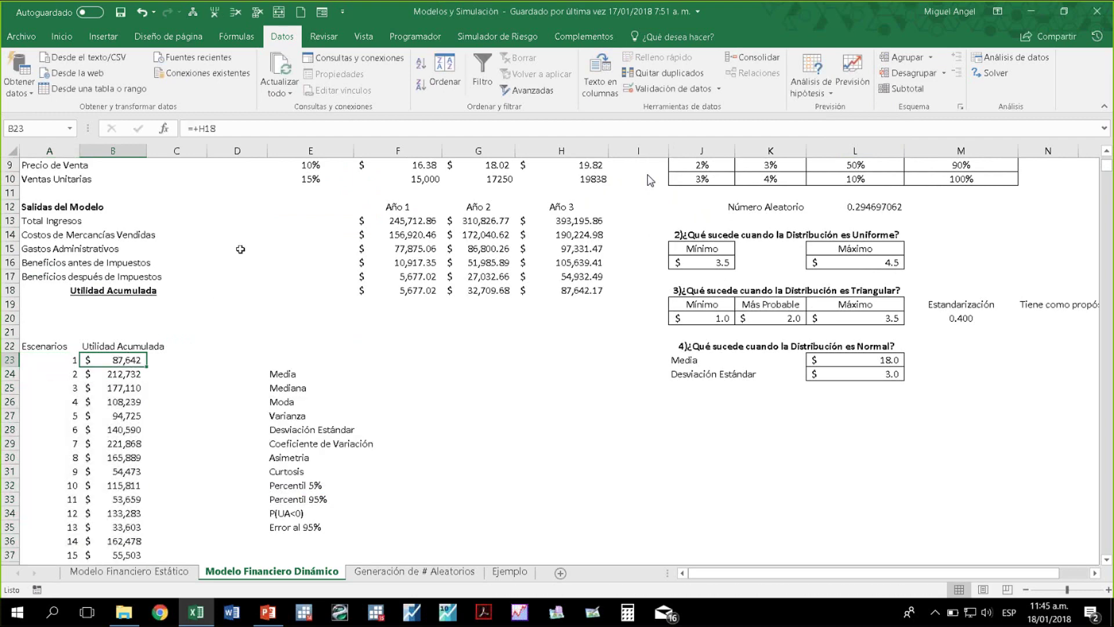
{"action": "key", "text": "Down"}
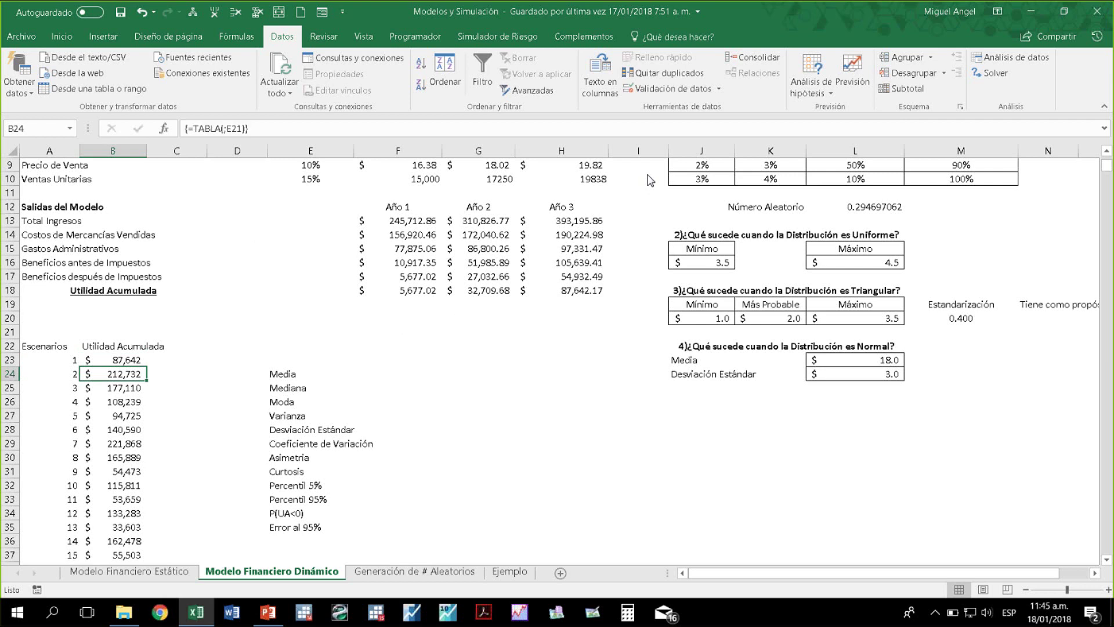
Fill the Costos Fijos inflation factor in E5 and the Año 1 unit merchandise cost in F6 with yellow
{"action": "scroll", "coordinate": [1107, 154], "scroll_direction": "up", "scroll_amount": 2}
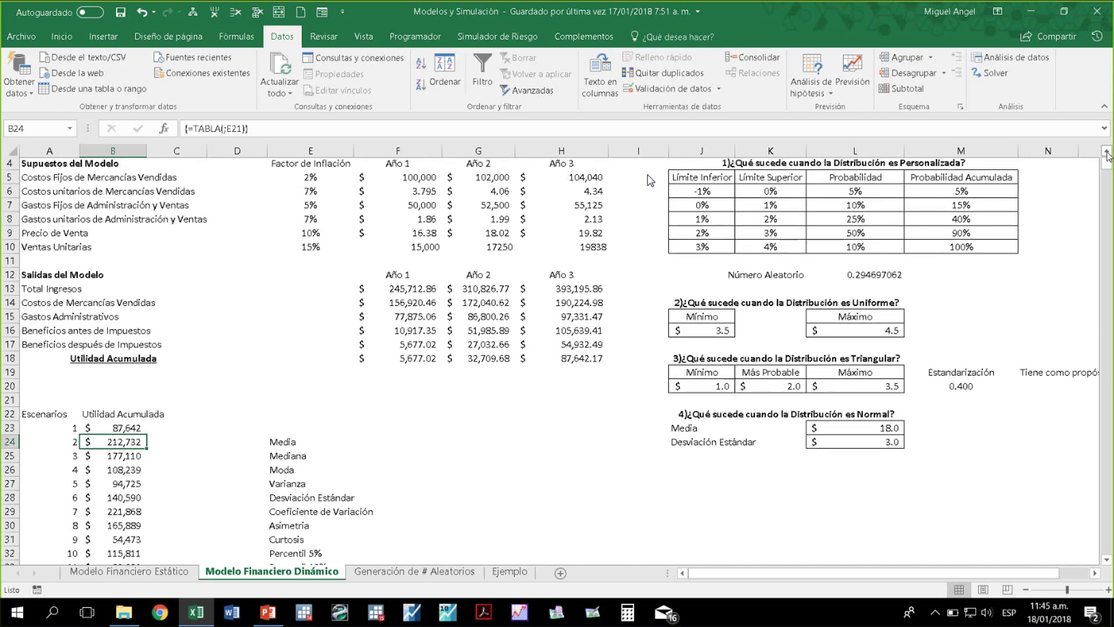
{"action": "left_click", "coordinate": [1107, 153]}
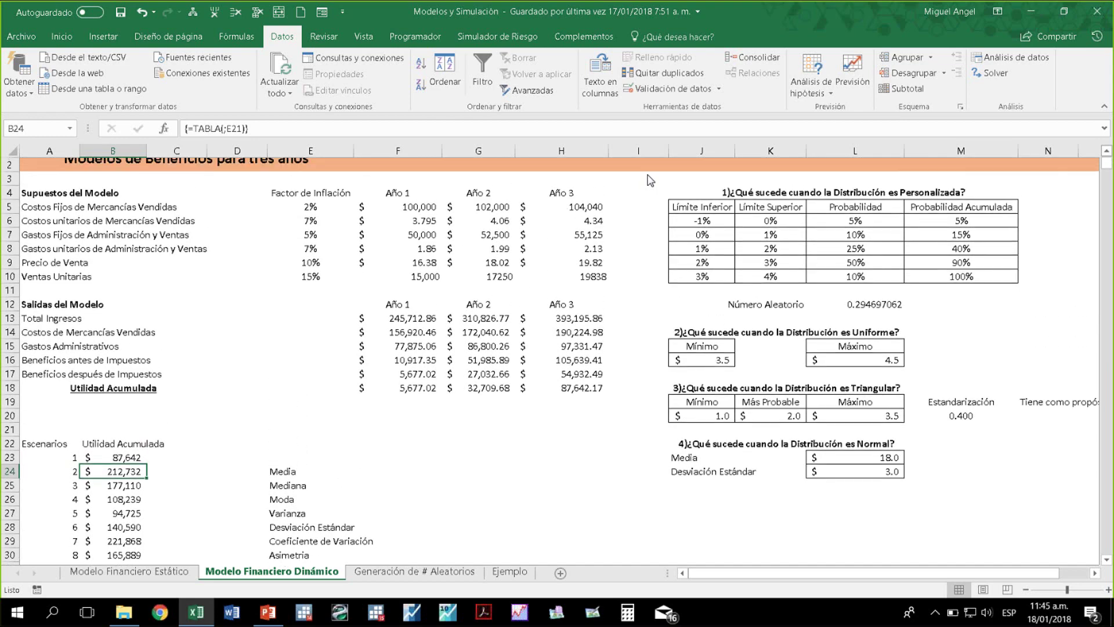
{"action": "left_click", "coordinate": [305, 203]}
{"action": "left_click", "coordinate": [61, 42]}
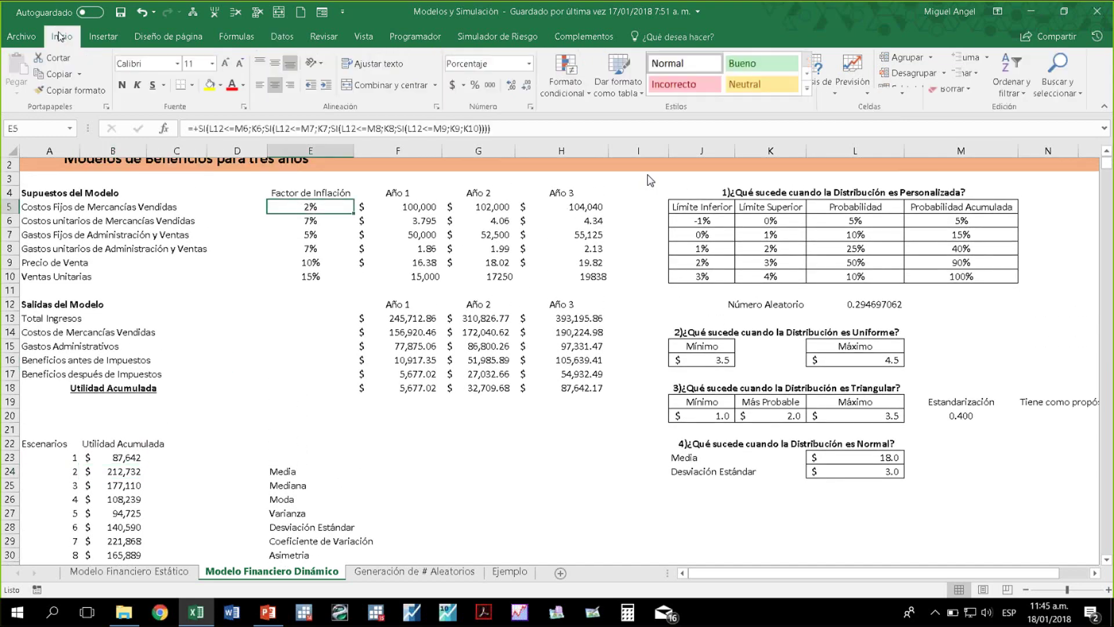
{"action": "left_click", "coordinate": [209, 85]}
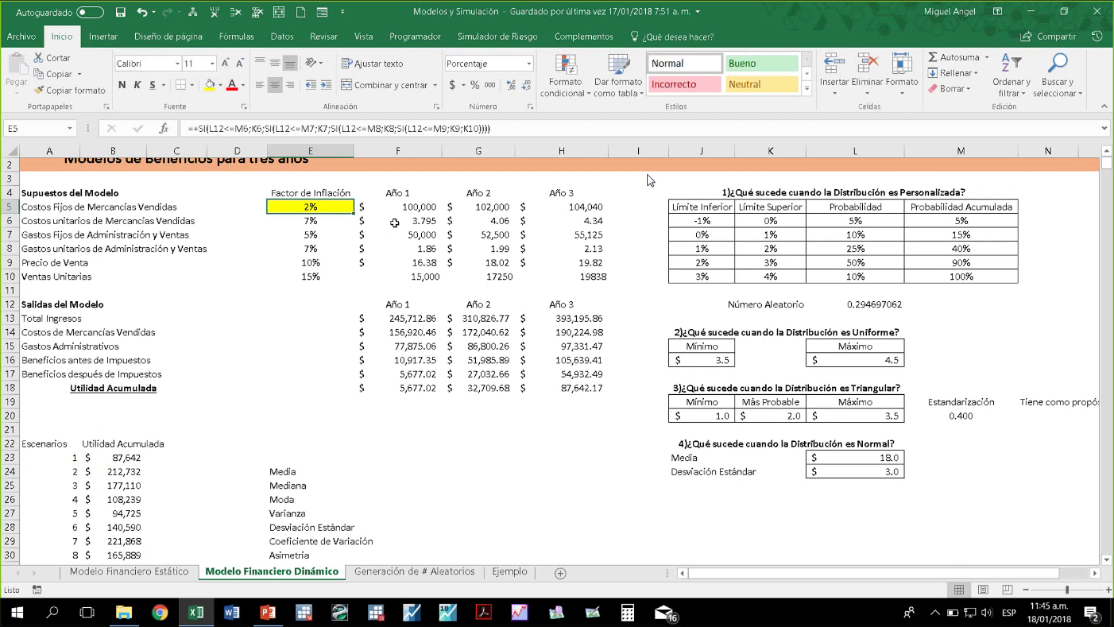
{"action": "left_click", "coordinate": [404, 223]}
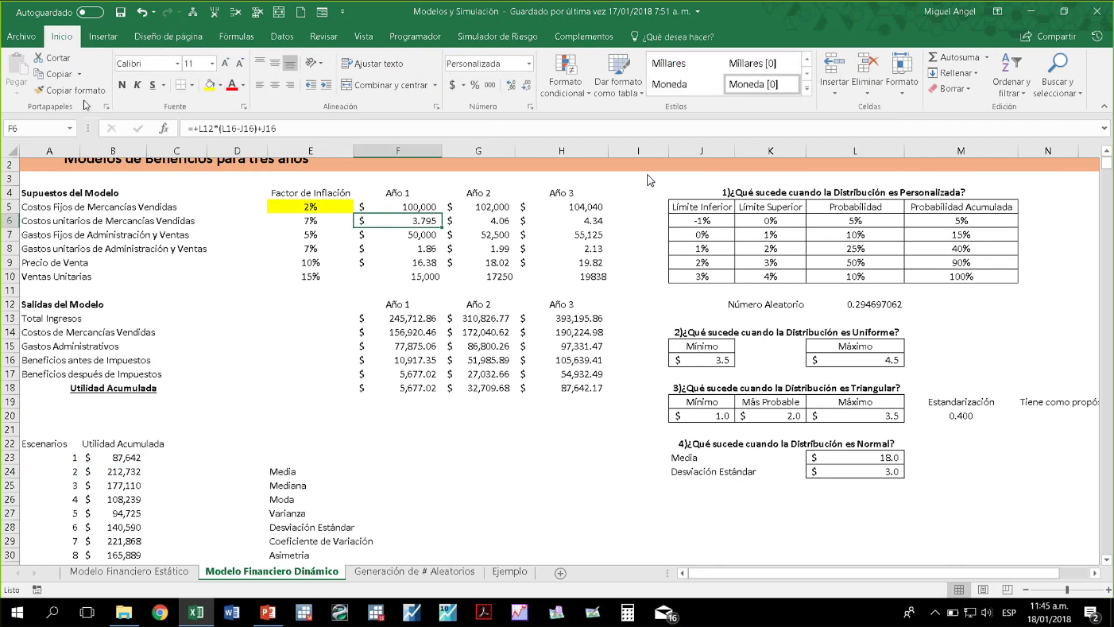
{"action": "left_click", "coordinate": [209, 85]}
Make the Año 1 unit administration and sales expense in F8 bold with yellow fill, and bold F6 and E5
{"action": "left_click", "coordinate": [402, 251]}
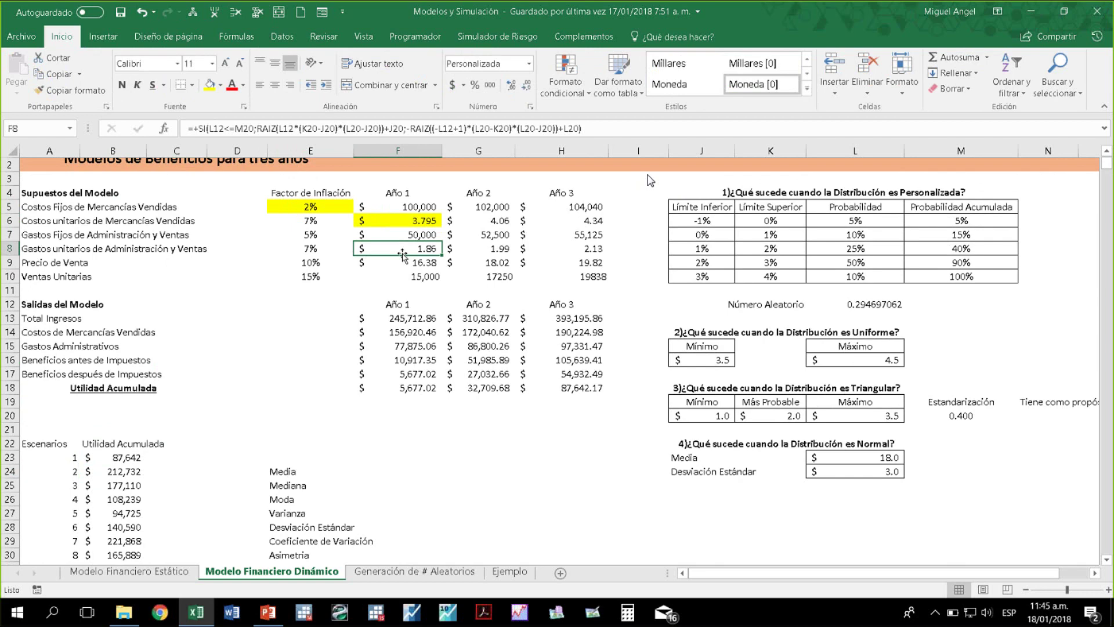
{"action": "left_click", "coordinate": [122, 85]}
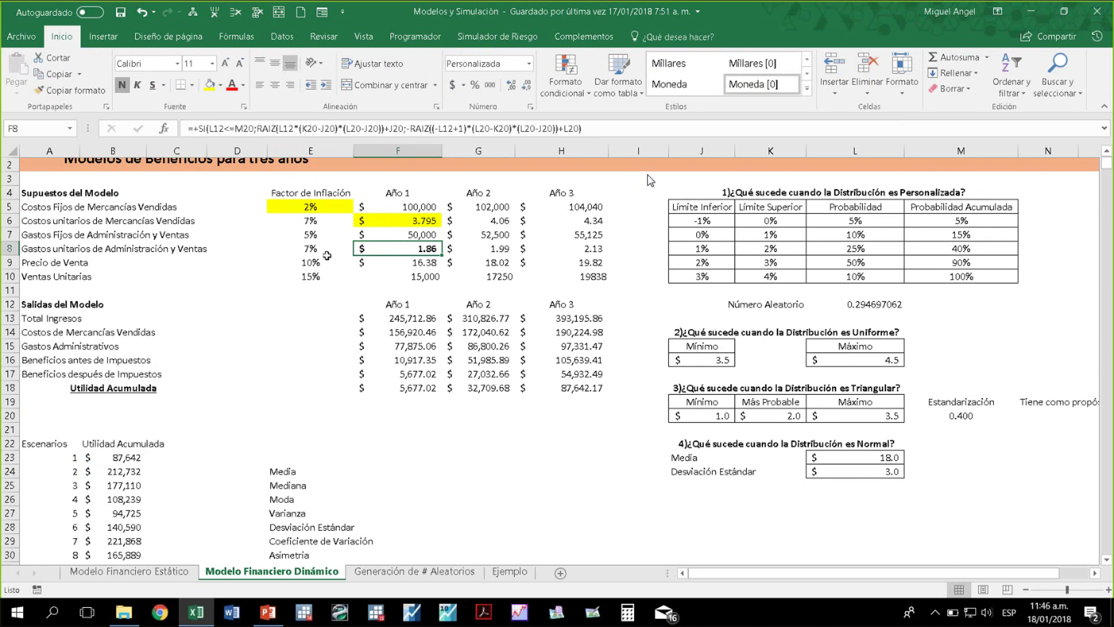
{"action": "left_click", "coordinate": [210, 86]}
{"action": "left_click", "coordinate": [403, 221]}
{"action": "left_click", "coordinate": [122, 85]}
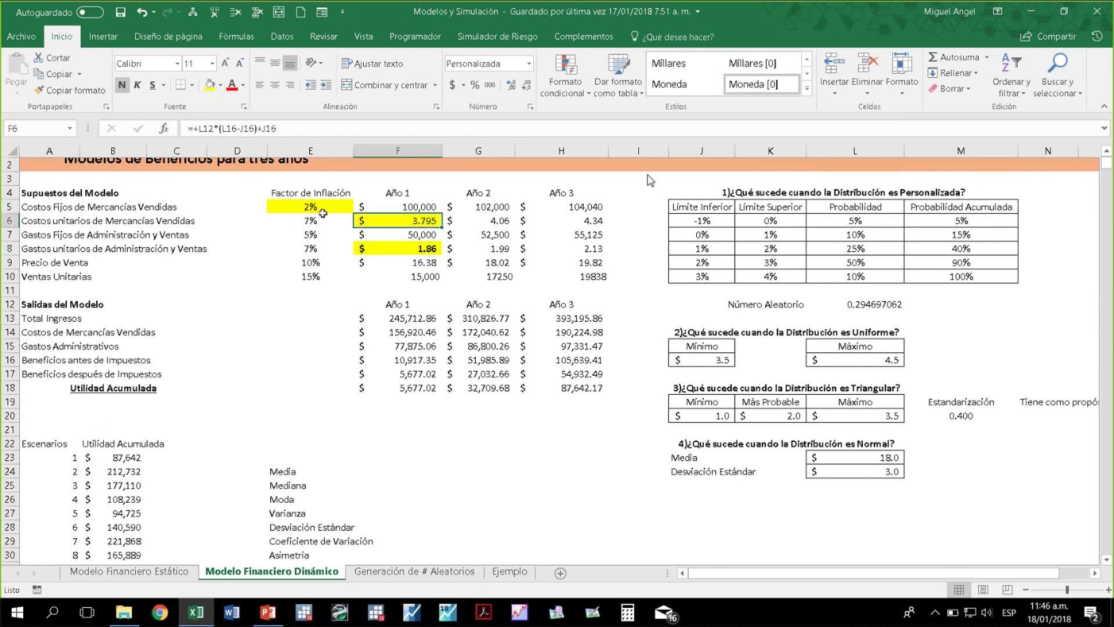
{"action": "left_click", "coordinate": [325, 209]}
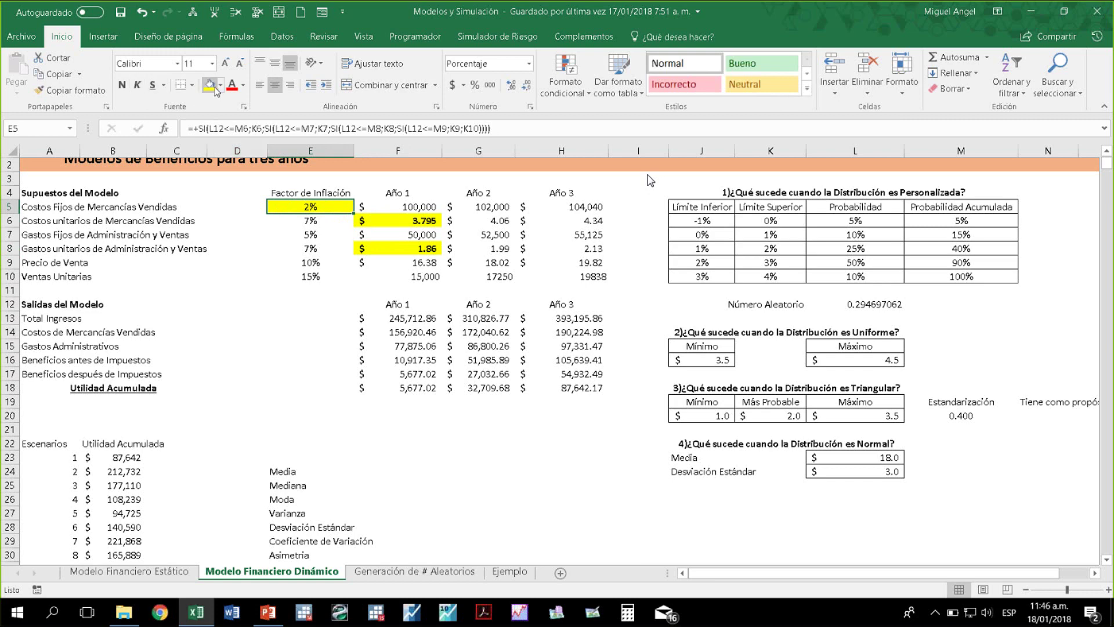
{"action": "left_click", "coordinate": [122, 85]}
Fill the Año 1 Precio de Venta in F9 with yellow and make it bold
{"action": "left_click", "coordinate": [393, 219]}
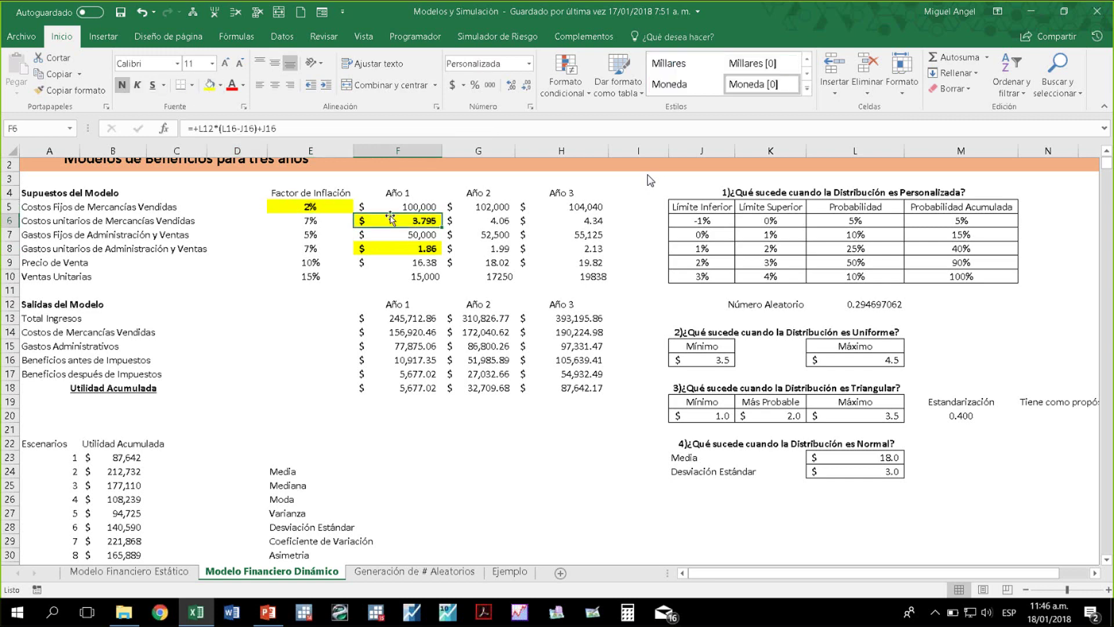
{"action": "left_click", "coordinate": [385, 248]}
{"action": "left_click", "coordinate": [394, 262]}
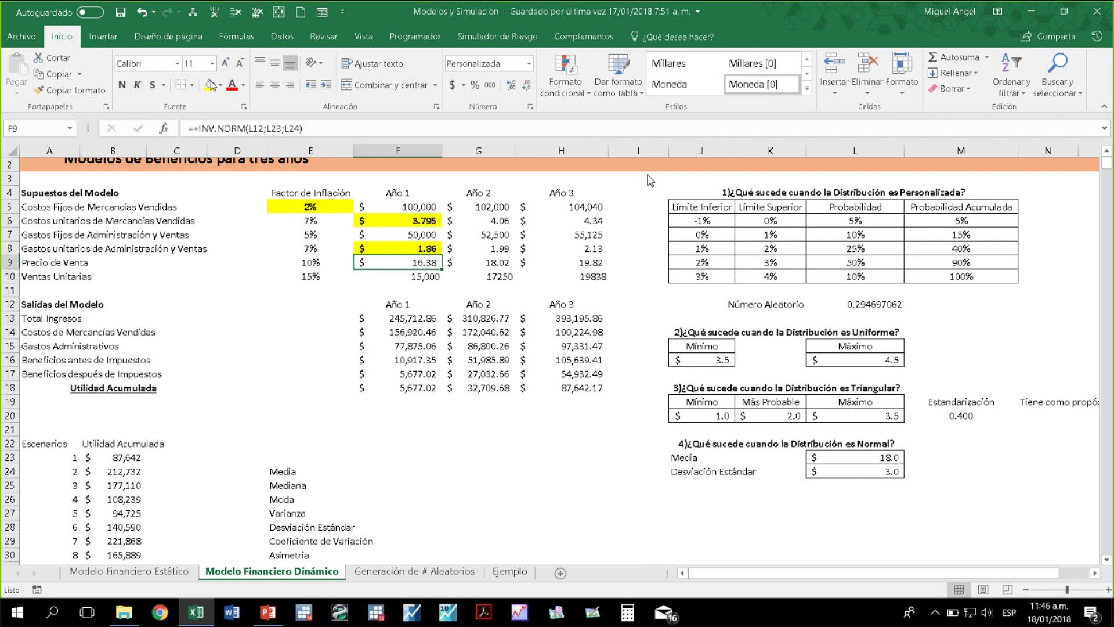
{"action": "left_click", "coordinate": [211, 85]}
{"action": "left_click", "coordinate": [122, 85]}
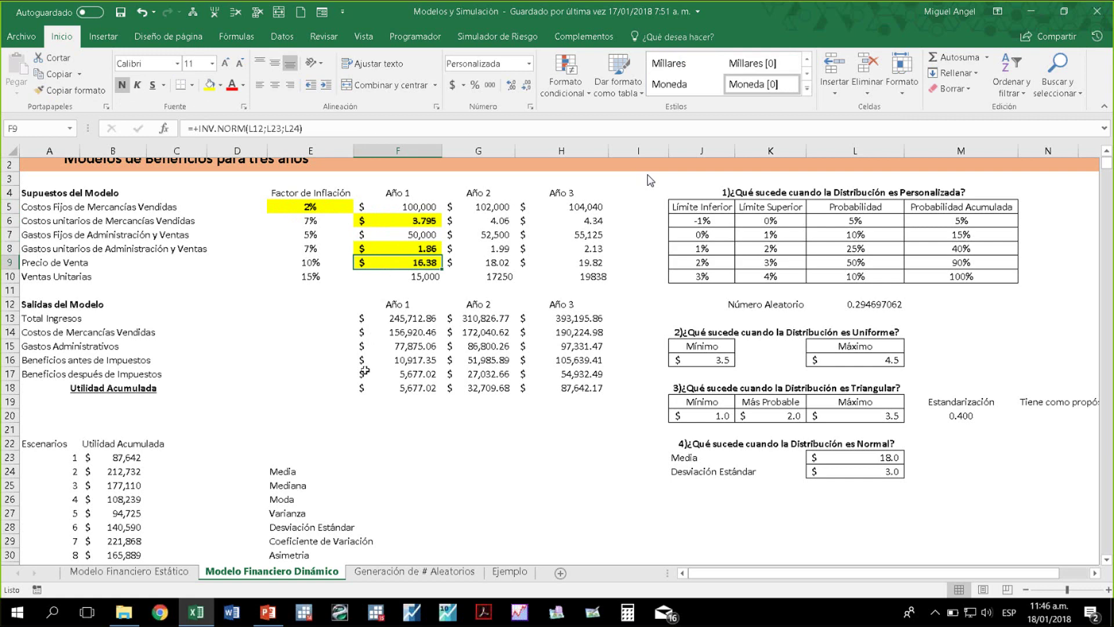
{"action": "left_click", "coordinate": [322, 212]}
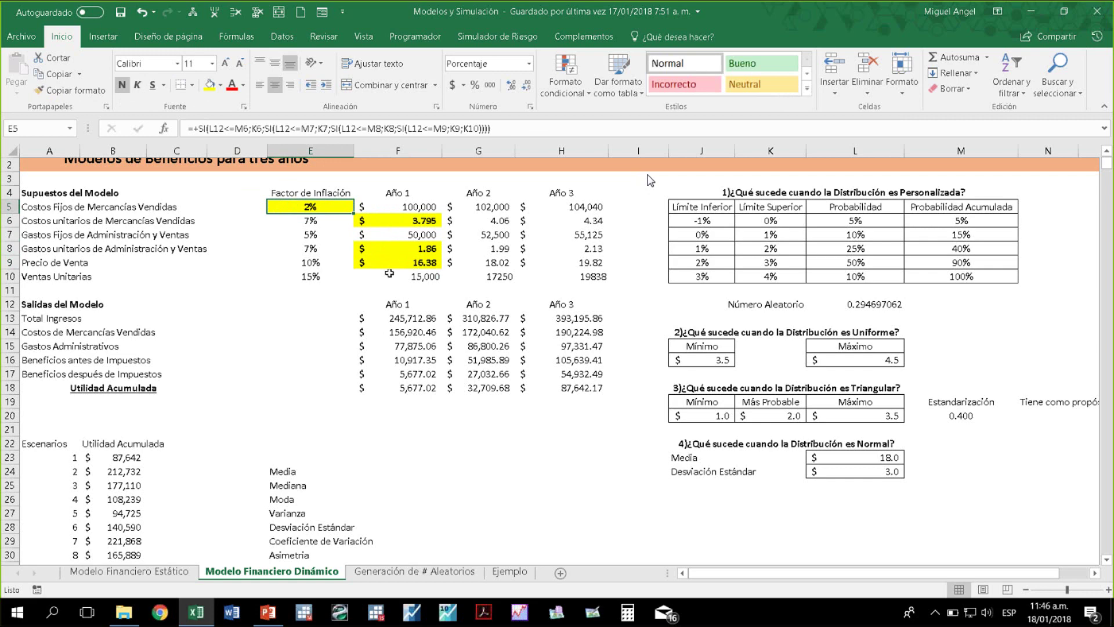
{"action": "left_click", "coordinate": [122, 457]}
{"action": "scroll", "coordinate": [131, 517], "scroll_direction": "down", "scroll_amount": 2}
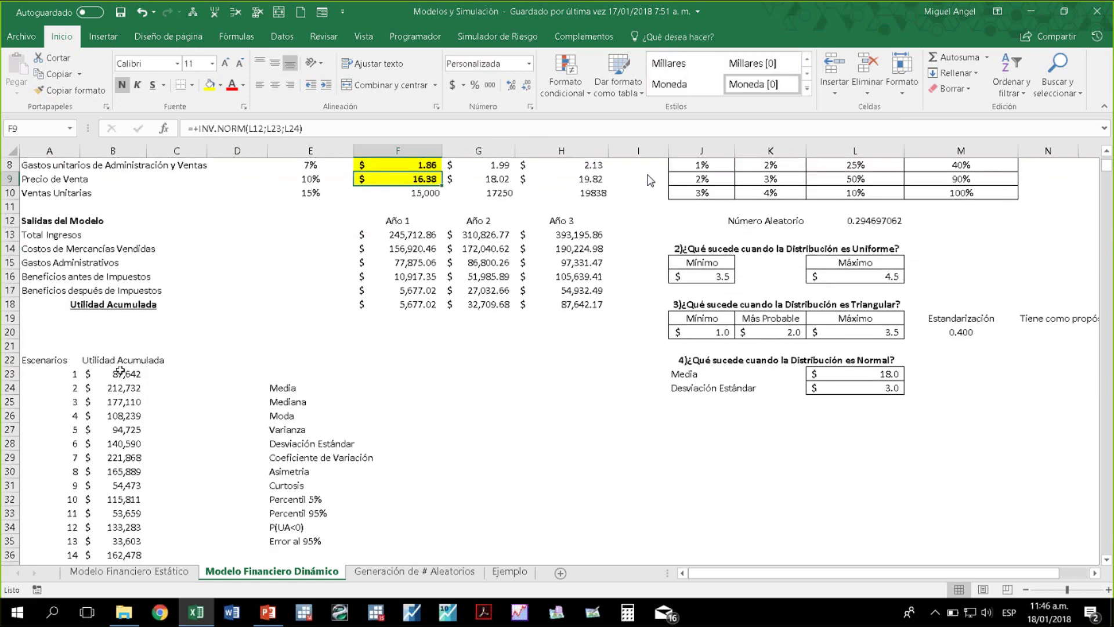
{"action": "left_click", "coordinate": [140, 549], "text": "shift"}
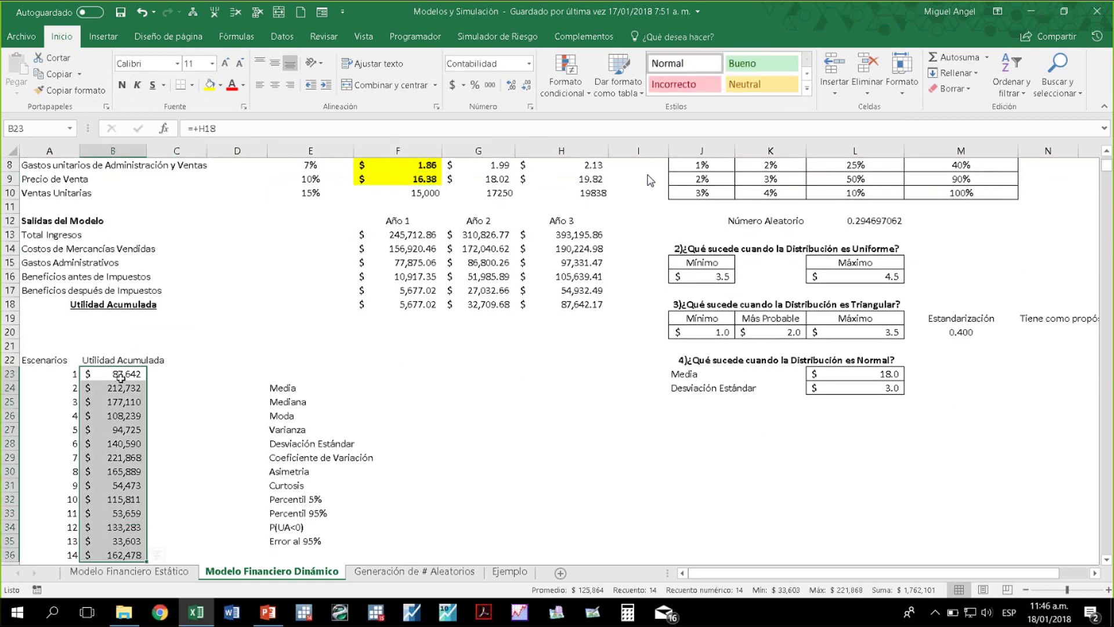
Calculate the Media in F24 with PROMEDIO over the simulated profits B23:B1022
{"action": "left_click", "coordinate": [372, 387]}
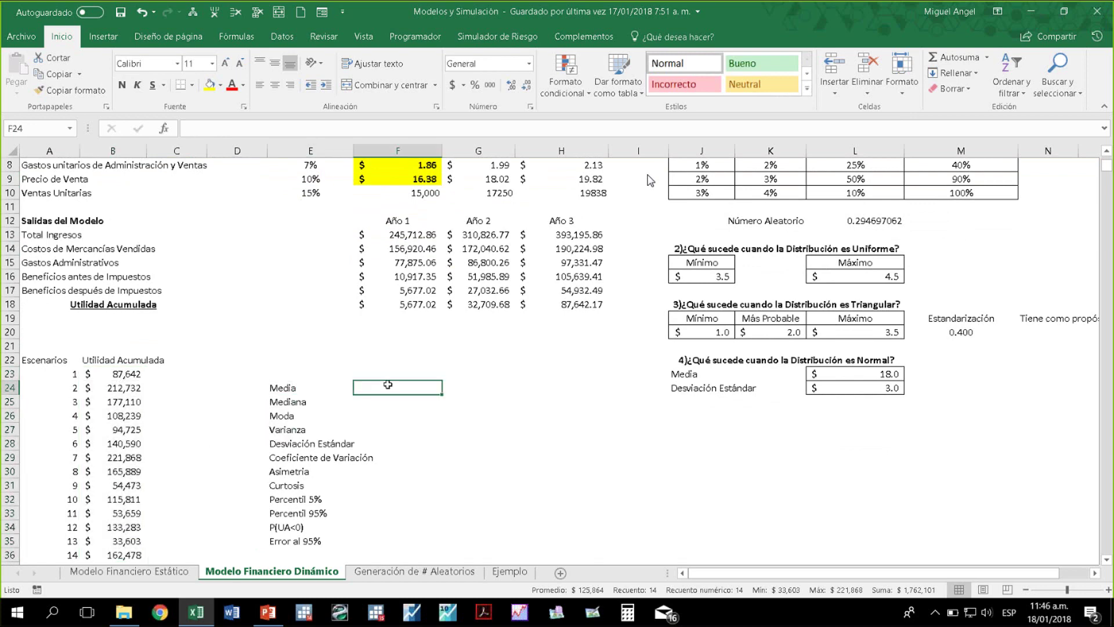
{"action": "type", "text": "+prom"}
{"action": "key", "text": "Tab"}
{"action": "key", "text": "Left"}
{"action": "key", "text": "Left"}
{"action": "key", "text": "Left"}
{"action": "key", "text": "Left"}
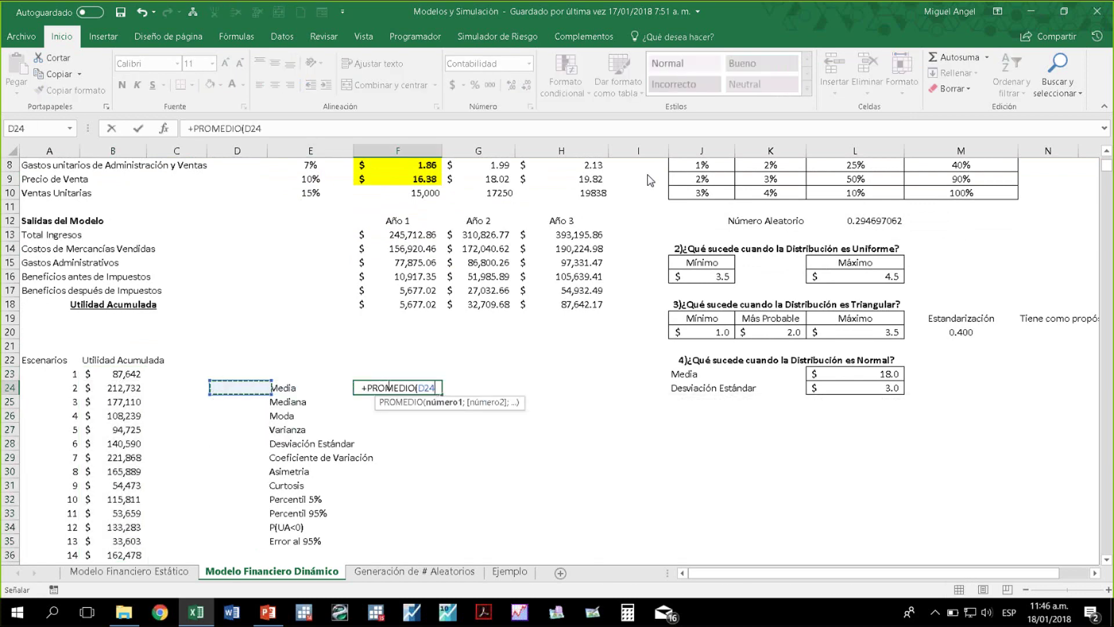
{"action": "key", "text": "Up"}
{"action": "key", "text": "ctrl+shift+Down"}
{"action": "key", "text": "ctrl+Return"}
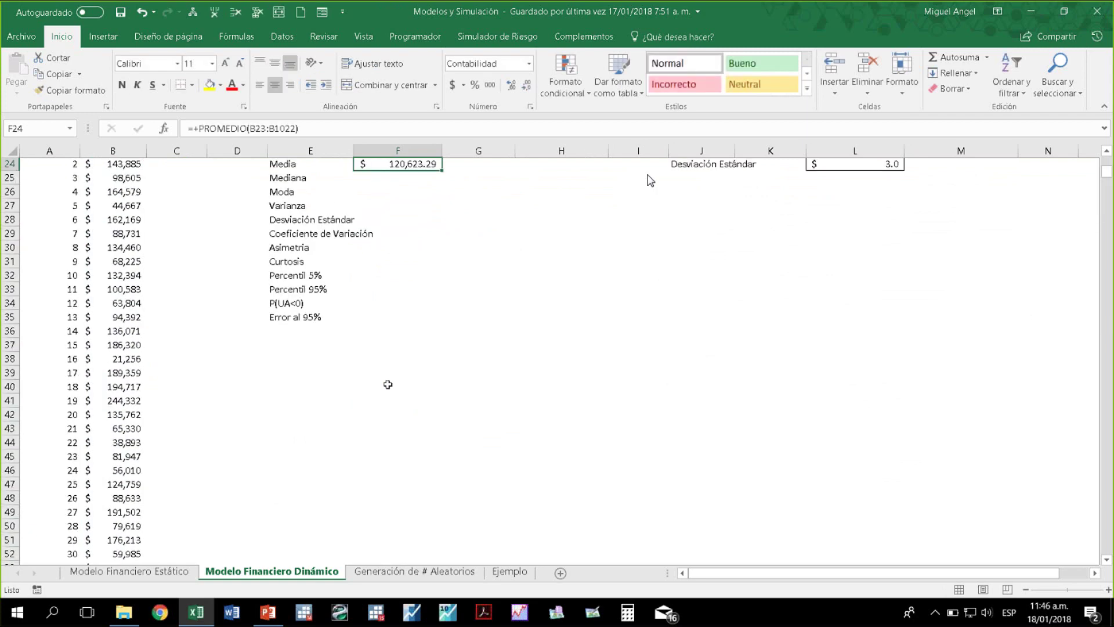
Compare the simulated Media with the Utilidad Acumulada on the Modelo Financiero Estático sheet, and return to F24 on Modelo Financiero Dinámico
{"action": "key", "text": "Up"}
{"action": "key", "text": "Up"}
{"action": "scroll", "coordinate": [387, 384], "scroll_direction": "up", "scroll_amount": 1}
{"action": "key", "text": "Up"}
{"action": "key", "text": "Up"}
{"action": "key", "text": "Up"}
{"action": "key", "text": "Up"}
{"action": "key", "text": "Up"}
{"action": "key", "text": "Up"}
{"action": "key", "text": "Up"}
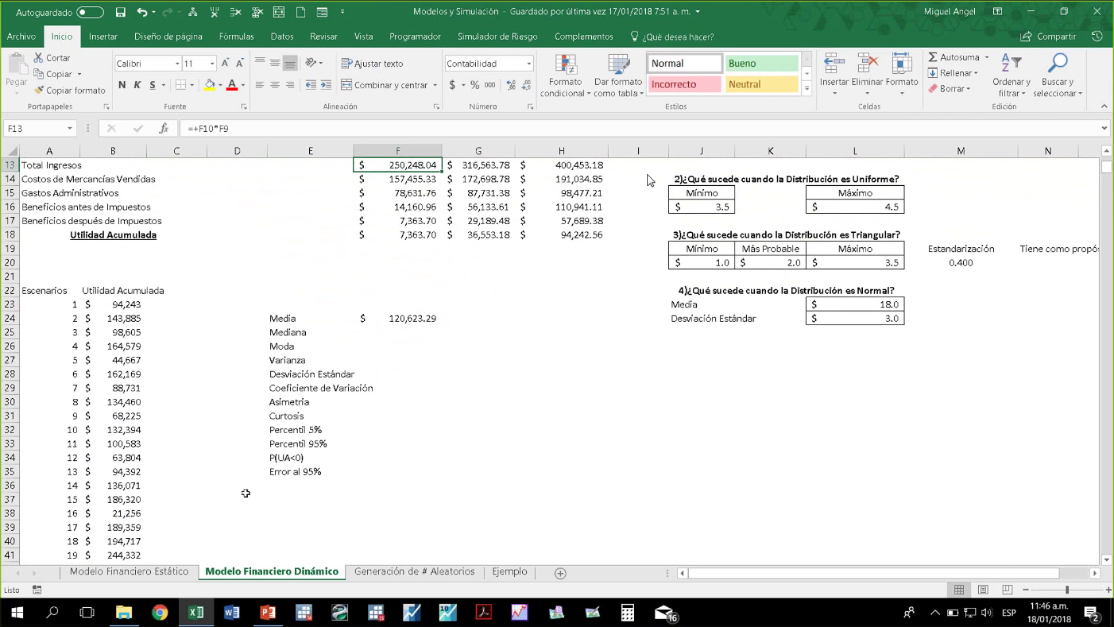
{"action": "left_click", "coordinate": [158, 574]}
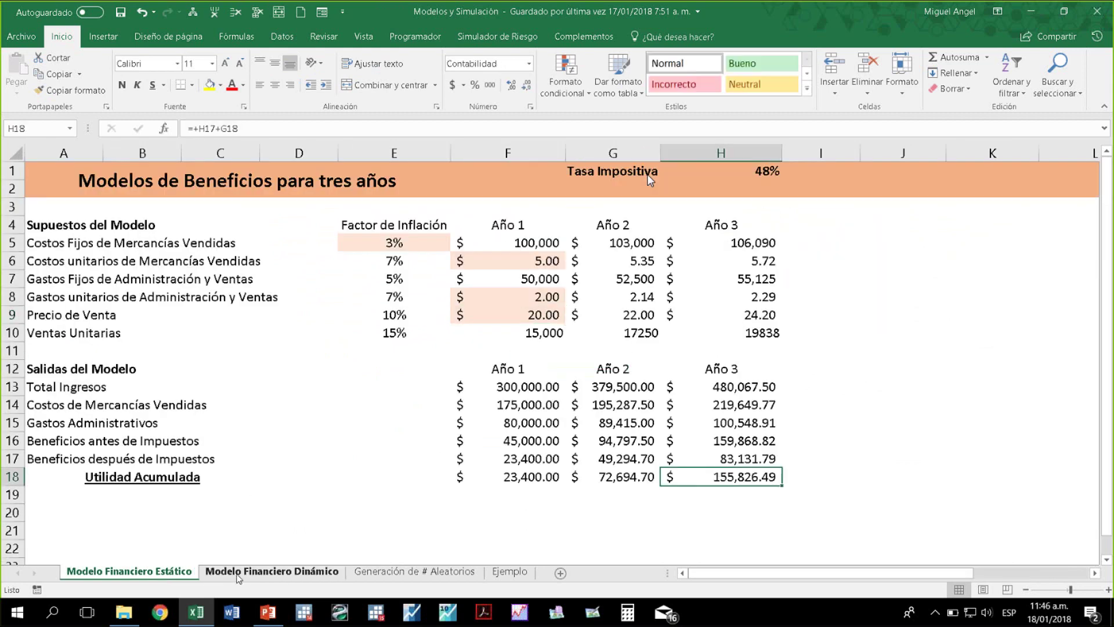
{"action": "left_click", "coordinate": [264, 573]}
{"action": "left_click", "coordinate": [397, 318]}
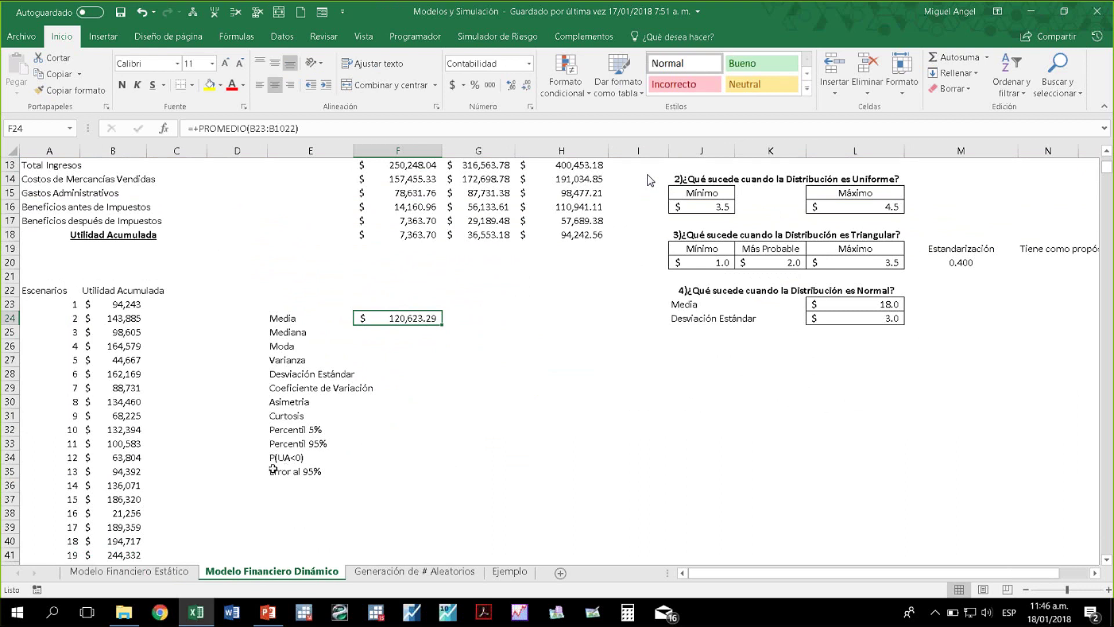
Calculate the Mediana in F25 with MEDIANA over the simulated profits B23:B1022
{"action": "key", "text": "Return"}
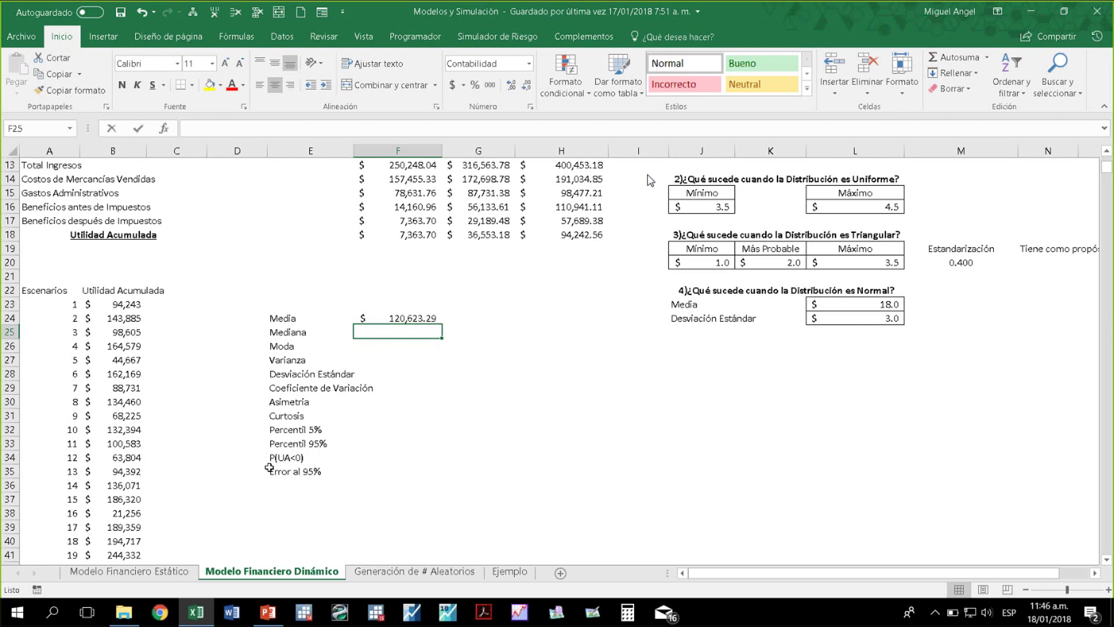
{"action": "type", "text": "+media"}
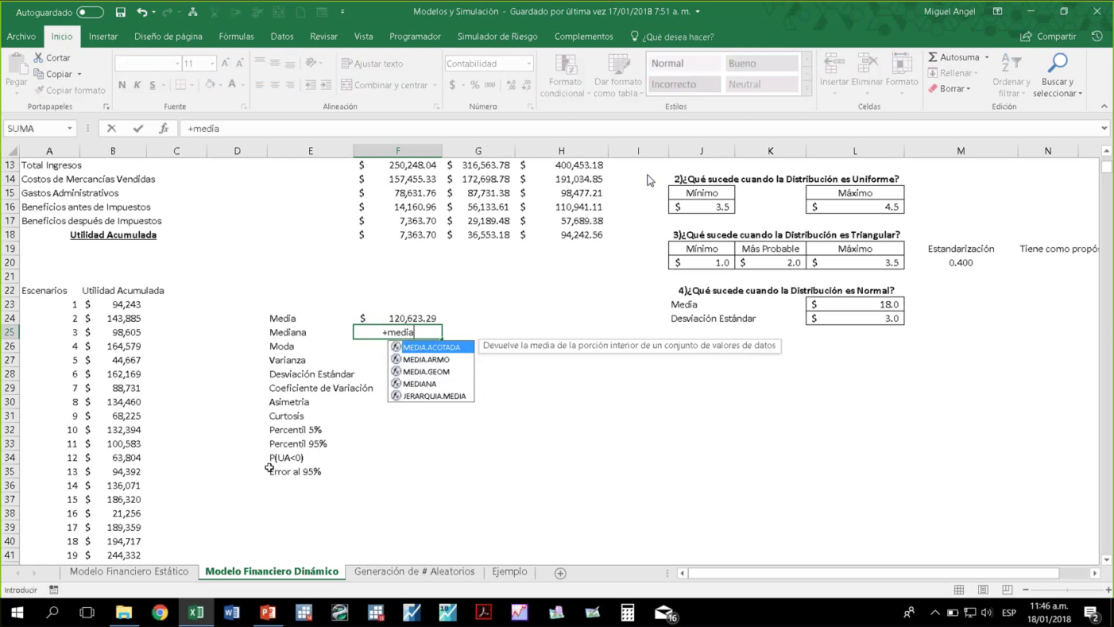
{"action": "key", "text": "Down"}
{"action": "key", "text": "Down"}
{"action": "key", "text": "Down"}
{"action": "key", "text": "Tab"}
{"action": "key", "text": "Left"}
{"action": "key", "text": "Left"}
{"action": "key", "text": "Left"}
{"action": "key", "text": "Left"}
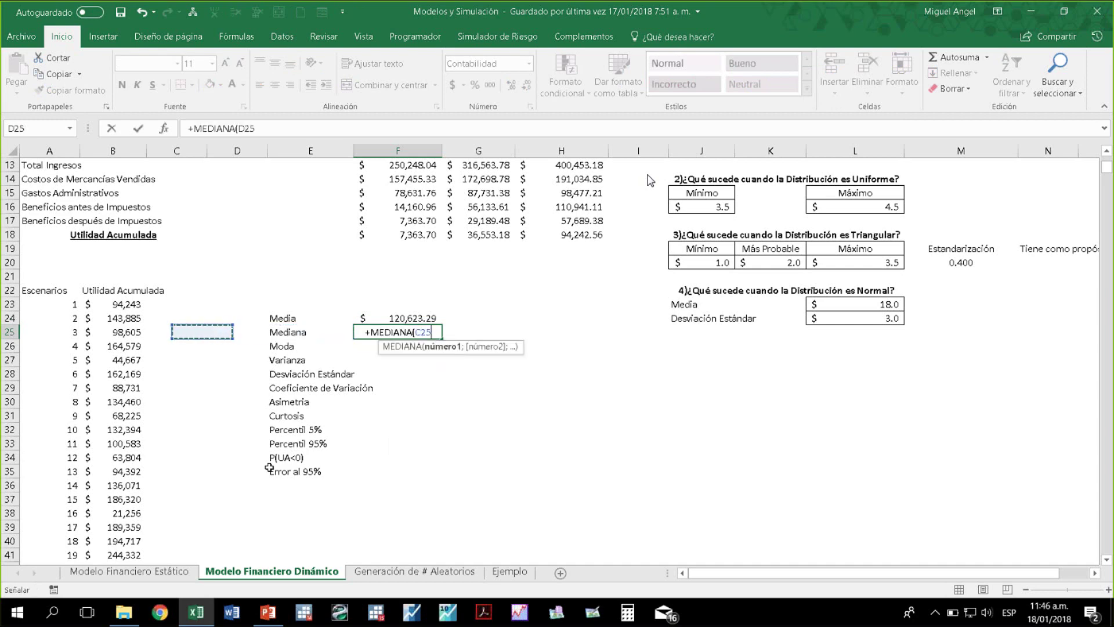
{"action": "key", "text": "Up"}
{"action": "key", "text": "Up"}
{"action": "key", "text": "ctrl+shift+Down"}
{"action": "key", "text": "shift+Return"}
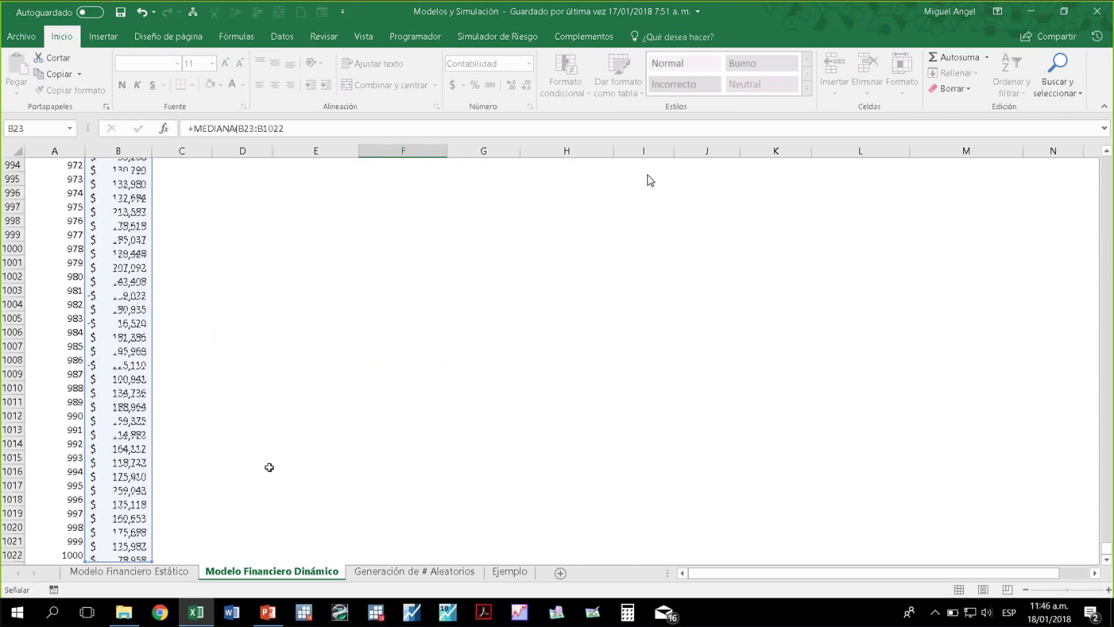
Return to the statistics list and examine the Mediana in F25 alongside the Media in F24
{"action": "key", "text": "Up"}
{"action": "key", "text": "Up"}
{"action": "key", "text": "Up"}
{"action": "key", "text": "Up"}
{"action": "key", "text": "Up"}
{"action": "key", "text": "Up"}
{"action": "key", "text": "Up"}
{"action": "key", "text": "Up"}
{"action": "key", "text": "Up"}
{"action": "key", "text": "Up"}
{"action": "key", "text": "Up"}
{"action": "key", "text": "Up"}
{"action": "key", "text": "Up"}
{"action": "key", "text": "Up"}
{"action": "key", "text": "Up"}
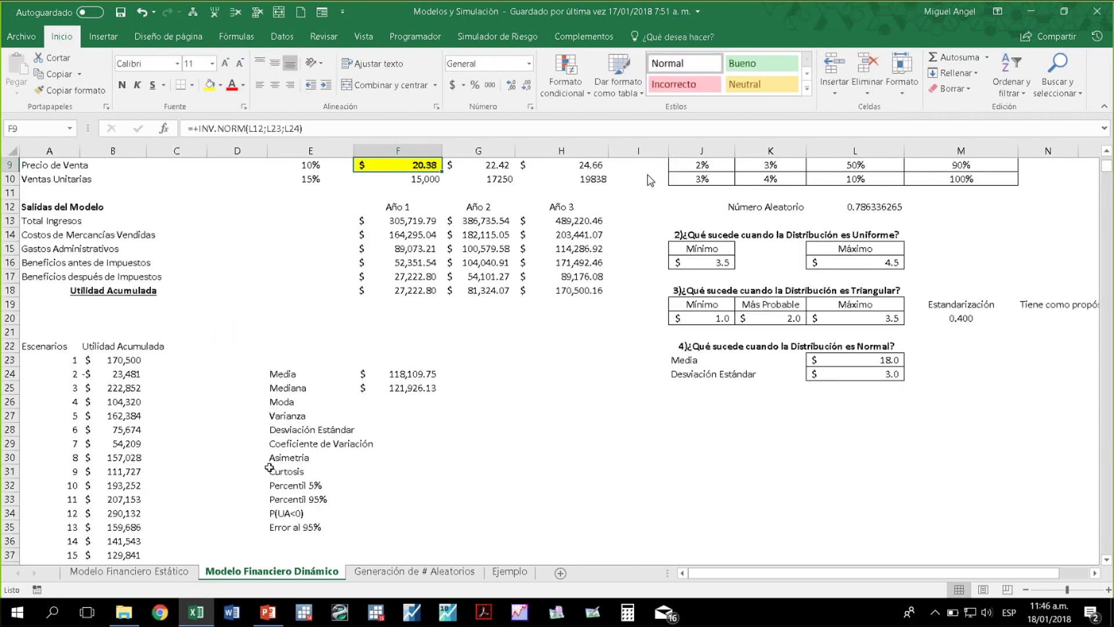
{"action": "left_click", "coordinate": [406, 387]}
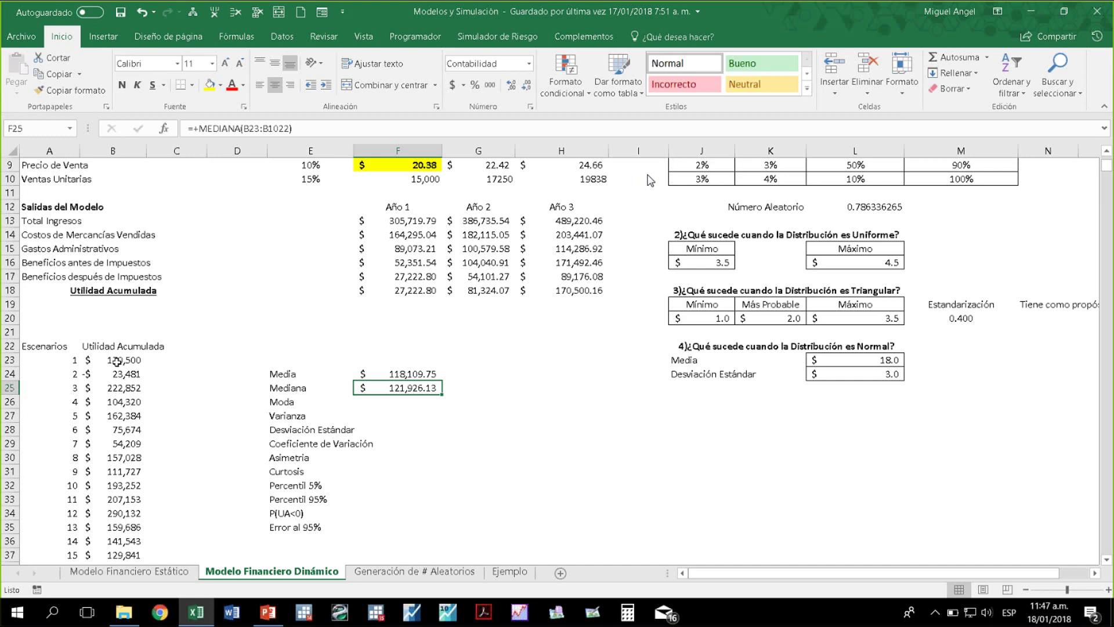
Calculate the Moda in F26 with MODA.UNO over the simulated profits B23:B1022, and move on to the Varianza cell F27
{"action": "key", "text": "Down"}
{"action": "type", "text": "+moda"}
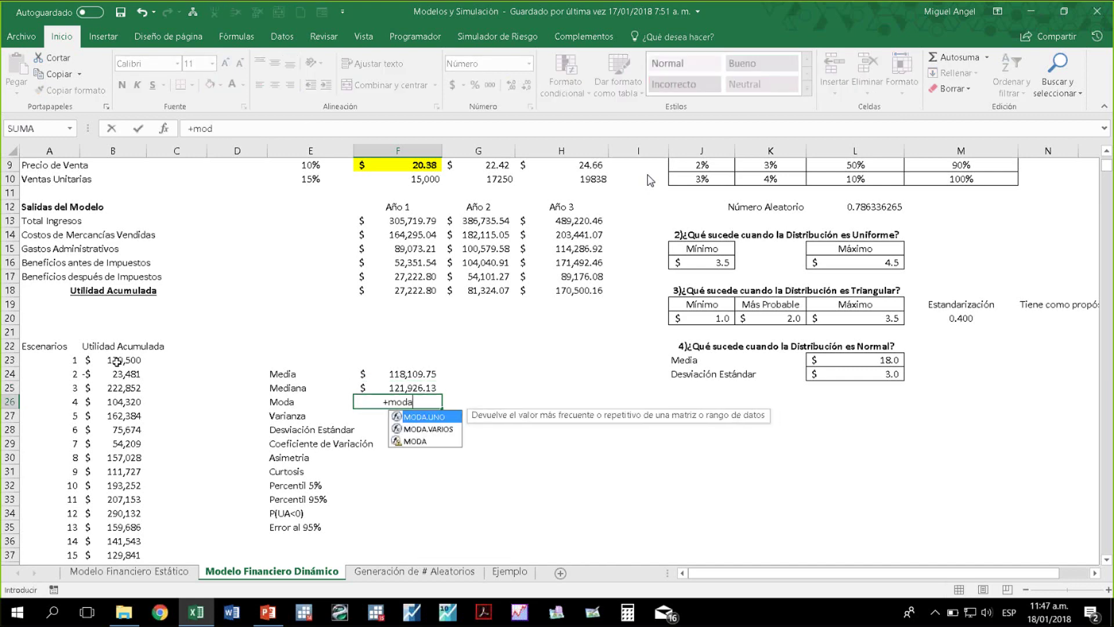
{"action": "key", "text": "Tab"}
{"action": "key", "text": "Left"}
{"action": "key", "text": "Left"}
{"action": "key", "text": "Left"}
{"action": "key", "text": "Up"}
{"action": "key", "text": "Up"}
{"action": "key", "text": "Left"}
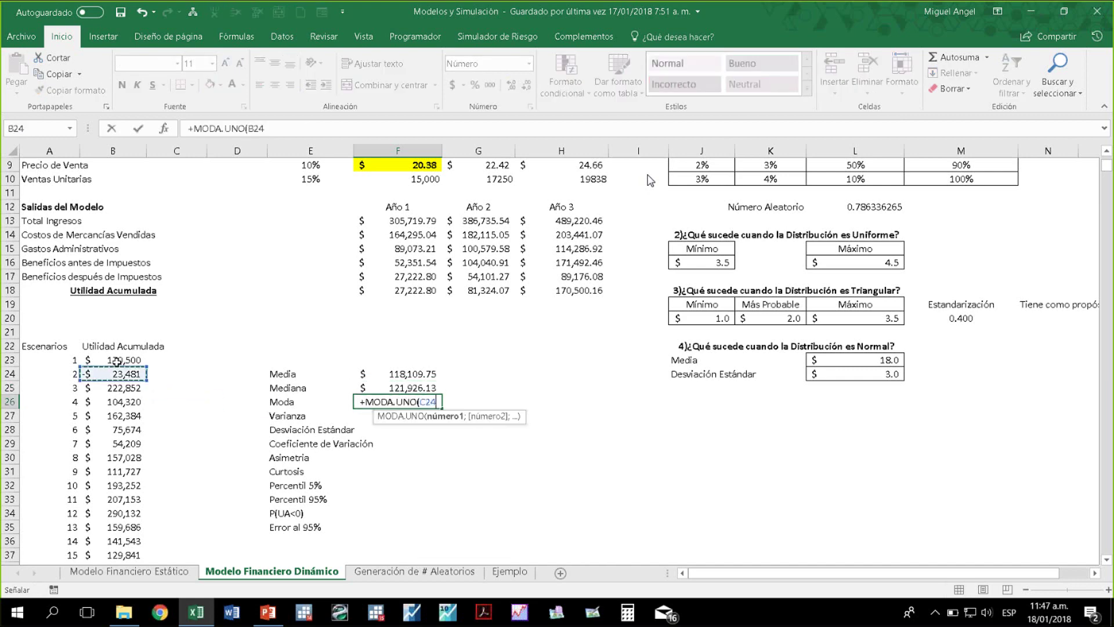
{"action": "key", "text": "Up"}
{"action": "key", "text": "ctrl+shift+Down"}
{"action": "type", "text": ")"}
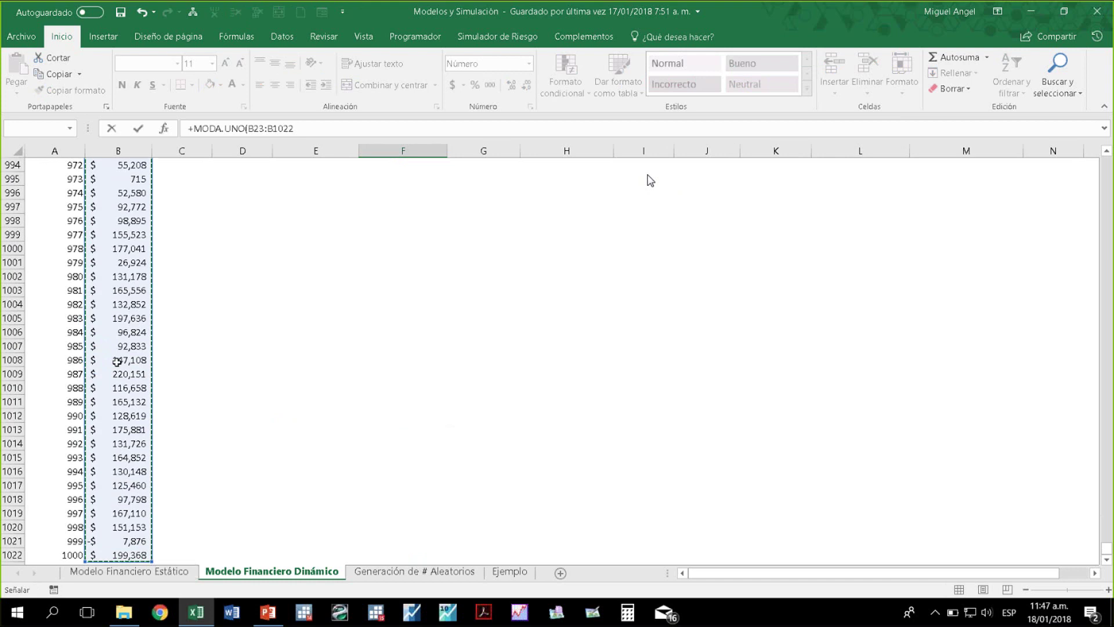
{"action": "key", "text": "Return"}
{"action": "key", "text": "Up"}
{"action": "key", "text": "Up"}
{"action": "key", "text": "Up"}
{"action": "key", "text": "Up"}
{"action": "key", "text": "Up"}
{"action": "key", "text": "Down"}
{"action": "key", "text": "Down"}
{"action": "key", "text": "Down"}
{"action": "key", "text": "Down"}
{"action": "key", "text": "Down"}
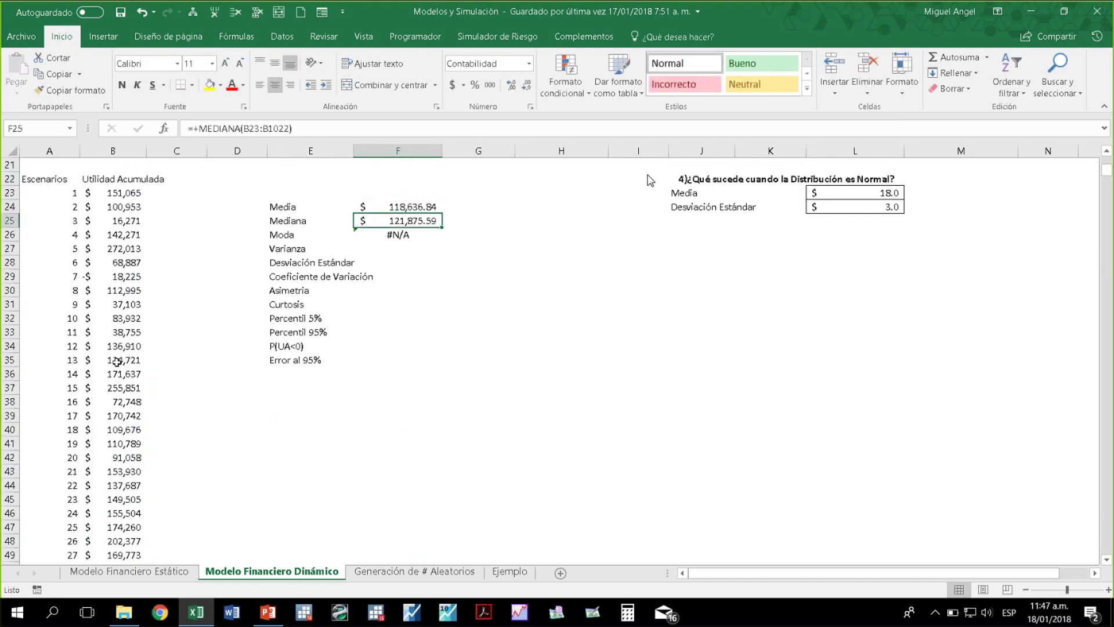
{"action": "type", "text": "+varia"}
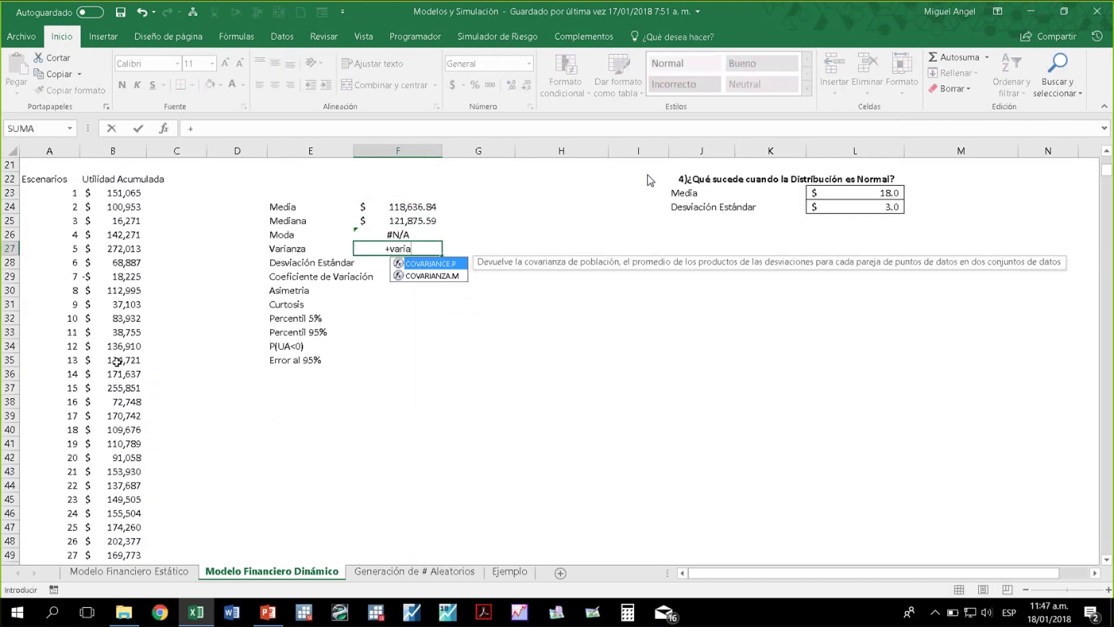
{"action": "key", "text": "Down"}
{"action": "key", "text": "Tab"}
{"action": "key", "text": "Left"}
{"action": "key", "text": "Left"}
{"action": "key", "text": "Left"}
{"action": "key", "text": "Left"}
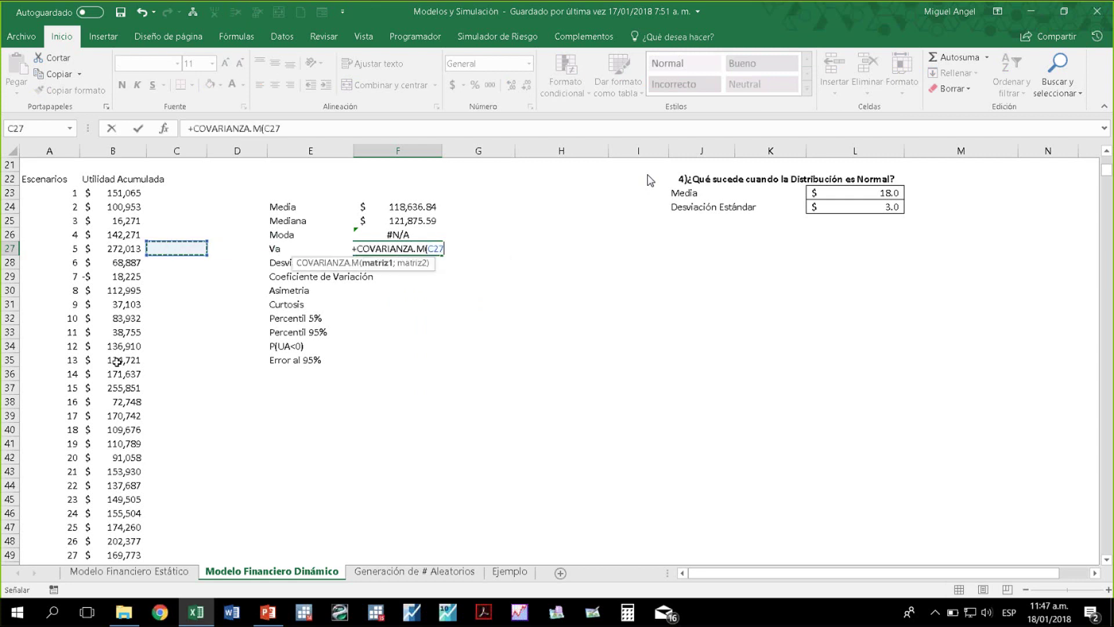
{"action": "key", "text": "BackSpace"}
{"action": "key", "text": "BackSpace"}
{"action": "key", "text": "BackSpace"}
{"action": "key", "text": "BackSpace"}
{"action": "key", "text": "BackSpace"}
{"action": "key", "text": "BackSpace"}
{"action": "key", "text": "BackSpace"}
{"action": "key", "text": "BackSpace"}
{"action": "key", "text": "BackSpace"}
{"action": "key", "text": "BackSpace"}
{"action": "key", "text": "BackSpace"}
{"action": "key", "text": "BackSpace"}
{"action": "key", "text": "BackSpace"}
{"action": "key", "text": "BackSpace"}
{"action": "key", "text": "BackSpace"}
{"action": "key", "text": "BackSpace"}
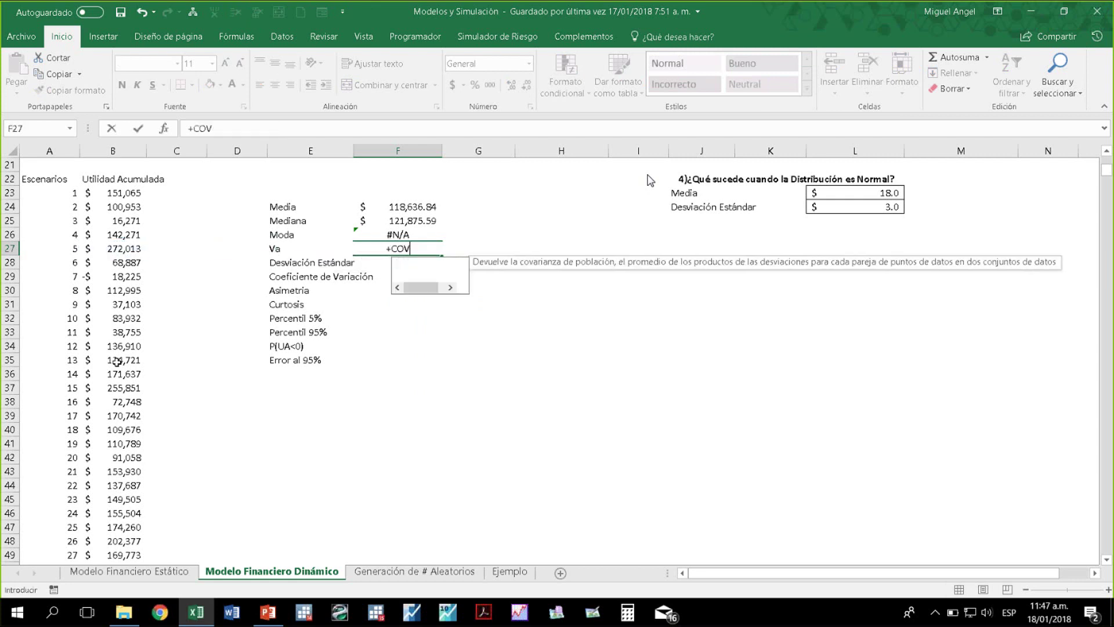
Calculate the Varianza in F27 with VAR.S over the simulated profits B23:B1022
{"action": "type", "text": "var"}
{"action": "key", "text": "Down"}
{"action": "key", "text": "Down"}
{"action": "key", "text": "Tab"}
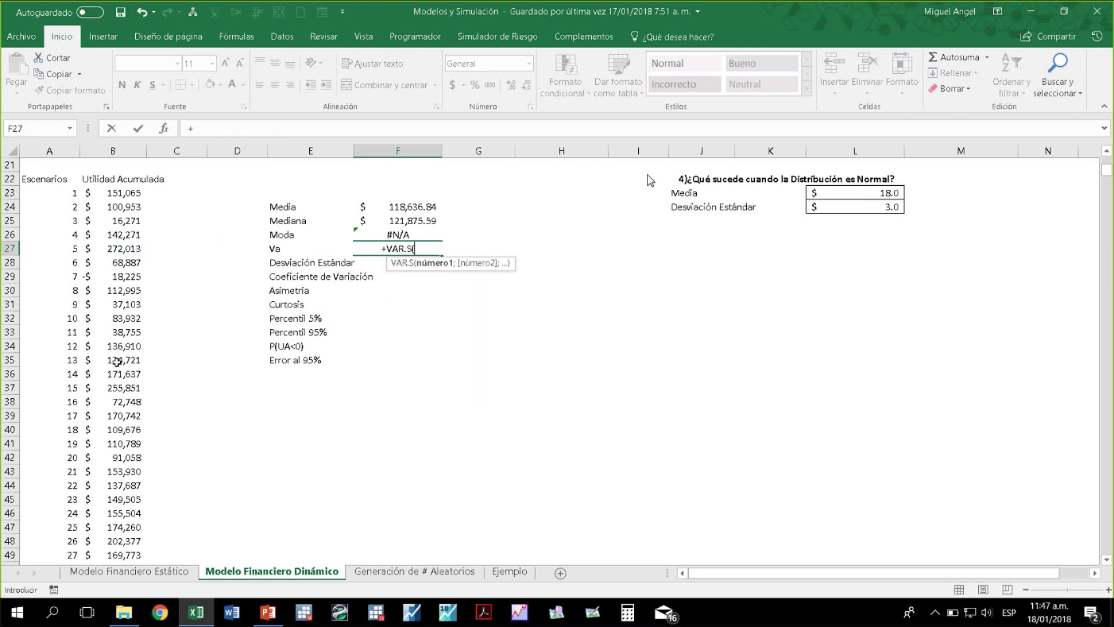
{"action": "key", "text": "Left"}
{"action": "key", "text": "Left"}
{"action": "key", "text": "Left"}
{"action": "key", "text": "Left"}
{"action": "key", "text": "ctrl+Up"}
{"action": "key", "text": "ctrl+shift+Down"}
{"action": "type", "text": ")"}
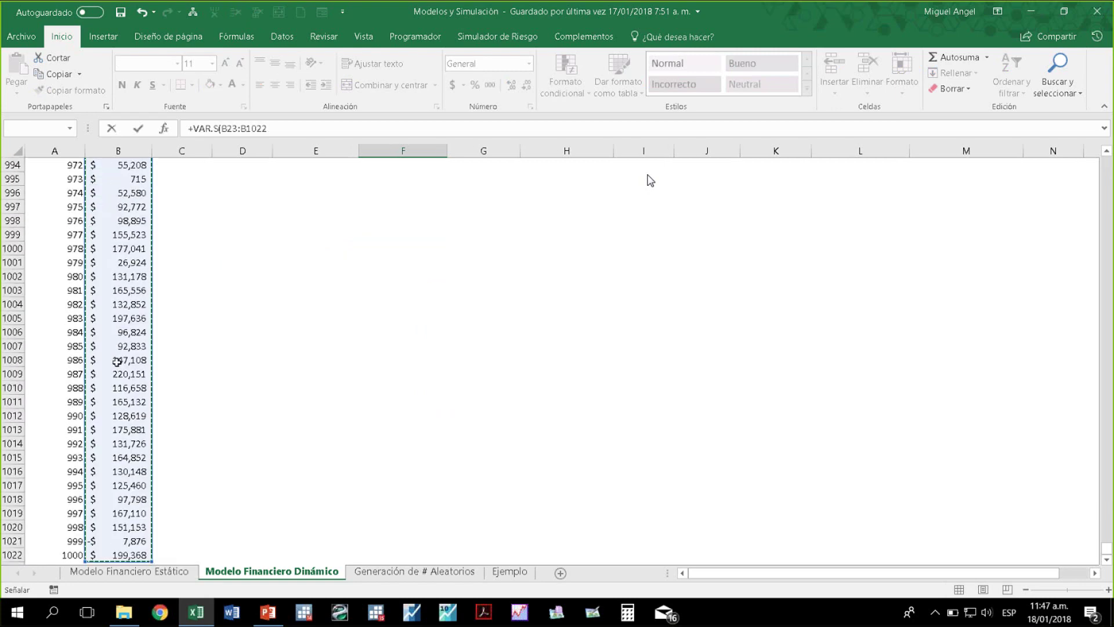
{"action": "key", "text": "Return"}
Calculate the Desviación Estándar in F28 as the square root of the variance in F27 with RAIZ
{"action": "key", "text": "Up"}
{"action": "key", "text": "Up"}
{"action": "key", "text": "Up"}
{"action": "key", "text": "ctrl+Up"}
{"action": "key", "text": "ctrl+Up"}
{"action": "key", "text": "Down"}
{"action": "key", "text": "Down"}
{"action": "key", "text": "Down"}
{"action": "key", "text": "Down"}
{"action": "key", "text": "Down"}
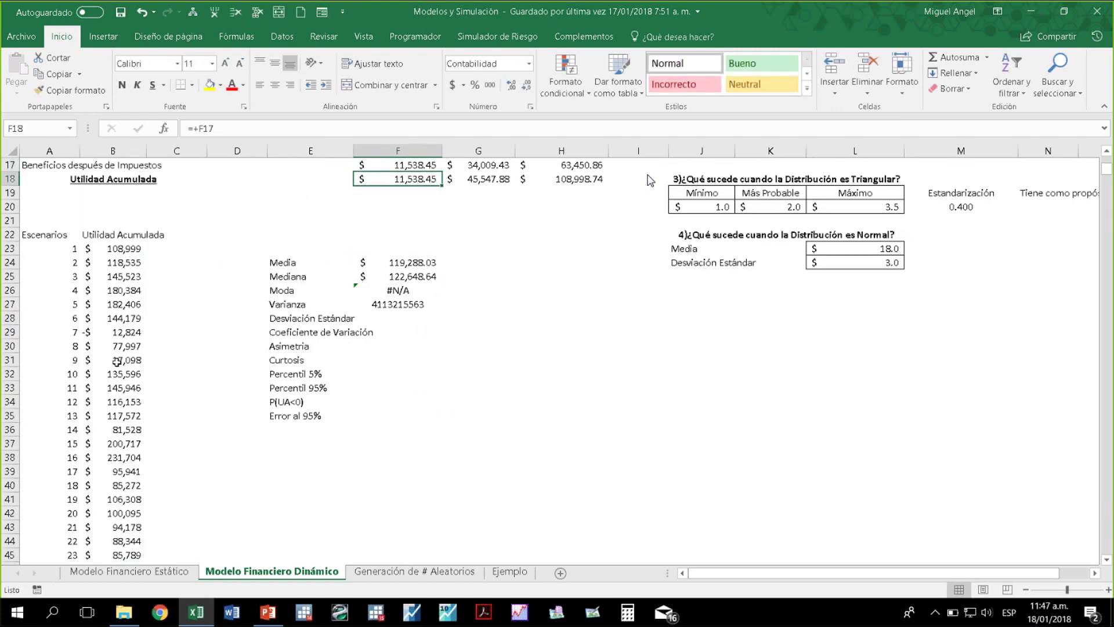
{"action": "key", "text": "Down"}
{"action": "key", "text": "Down"}
{"action": "key", "text": "Down"}
{"action": "key", "text": "Down"}
{"action": "key", "text": "Down"}
{"action": "type", "text": "+raiz"}
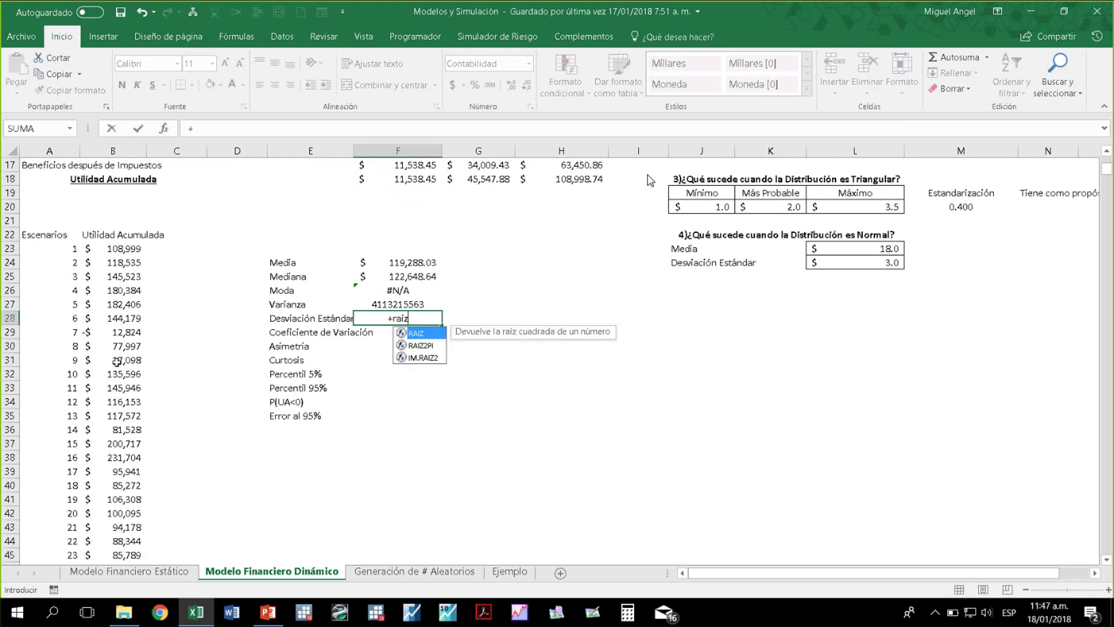
{"action": "key", "text": "Tab"}
{"action": "key", "text": "Up"}
{"action": "type", "text": ")"}
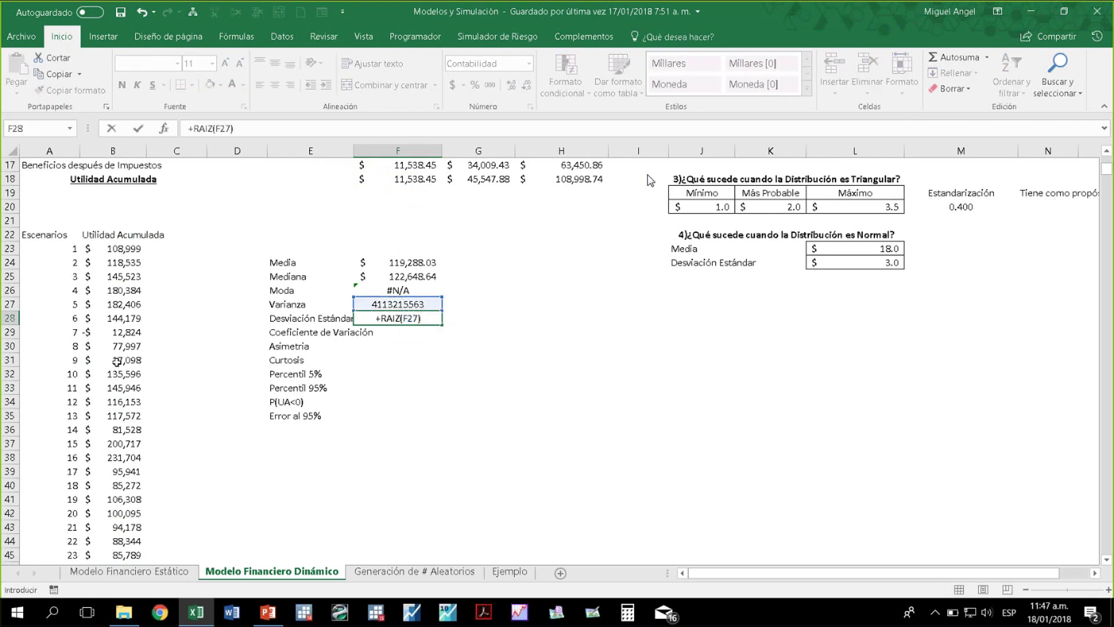
{"action": "key", "text": "Return"}
{"action": "key", "text": "Up"}
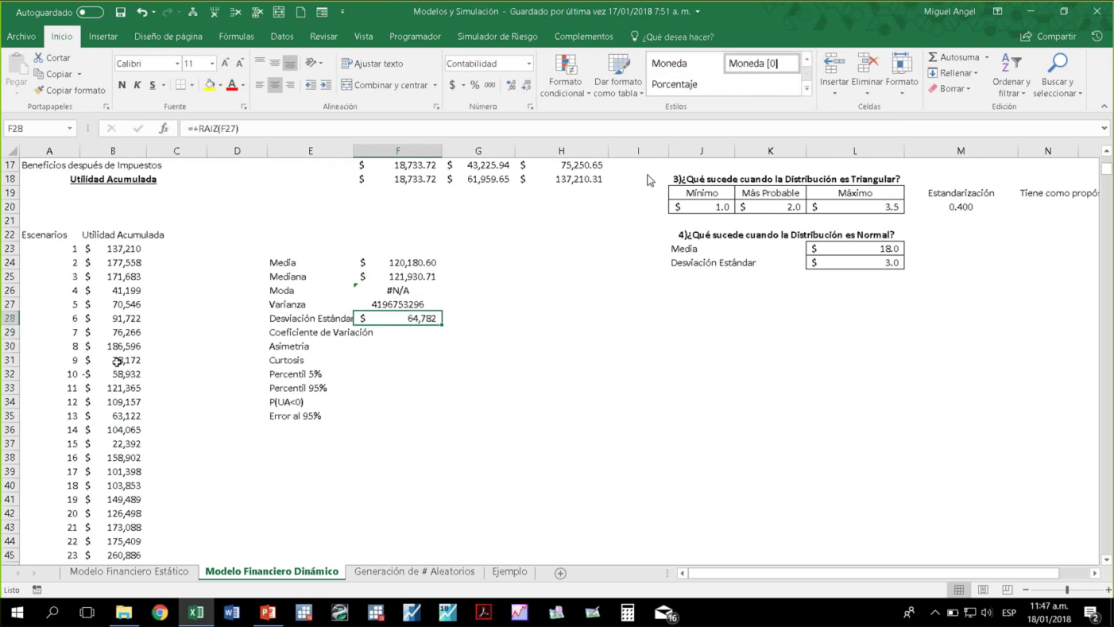
Calculate the Coeficiente de Variación in F29 by dividing the standard deviation F28 by the mean F24
{"action": "key", "text": "Down"}
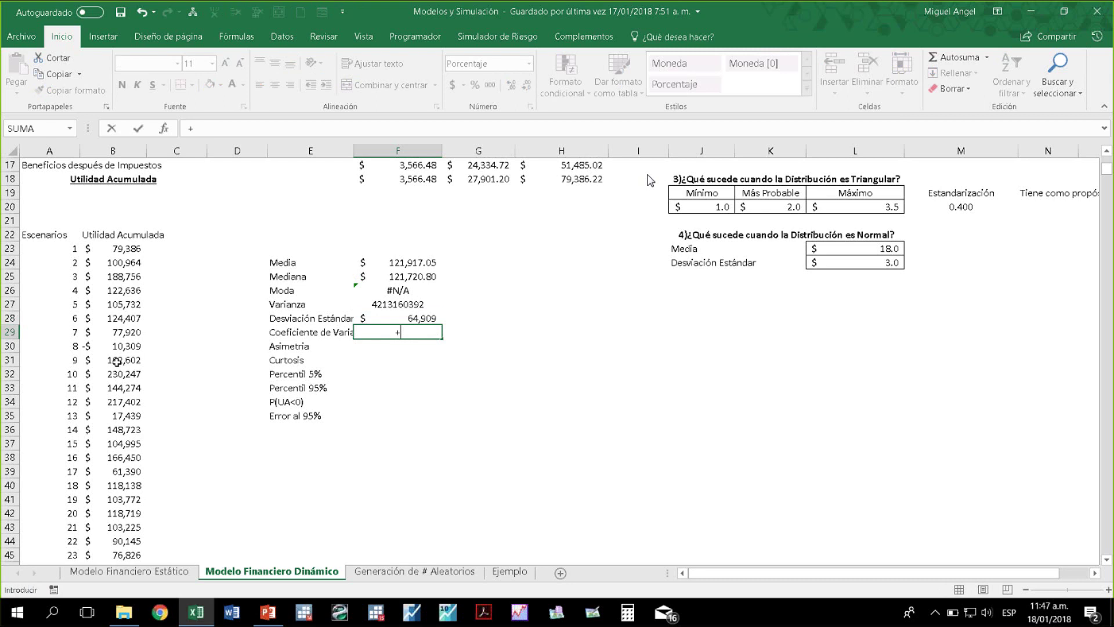
{"action": "key", "text": "Up"}
{"action": "type", "text": "/"}
{"action": "key", "text": "Up"}
{"action": "key", "text": "Up"}
{"action": "key", "text": "Up"}
{"action": "key", "text": "Up"}
{"action": "key", "text": "Up"}
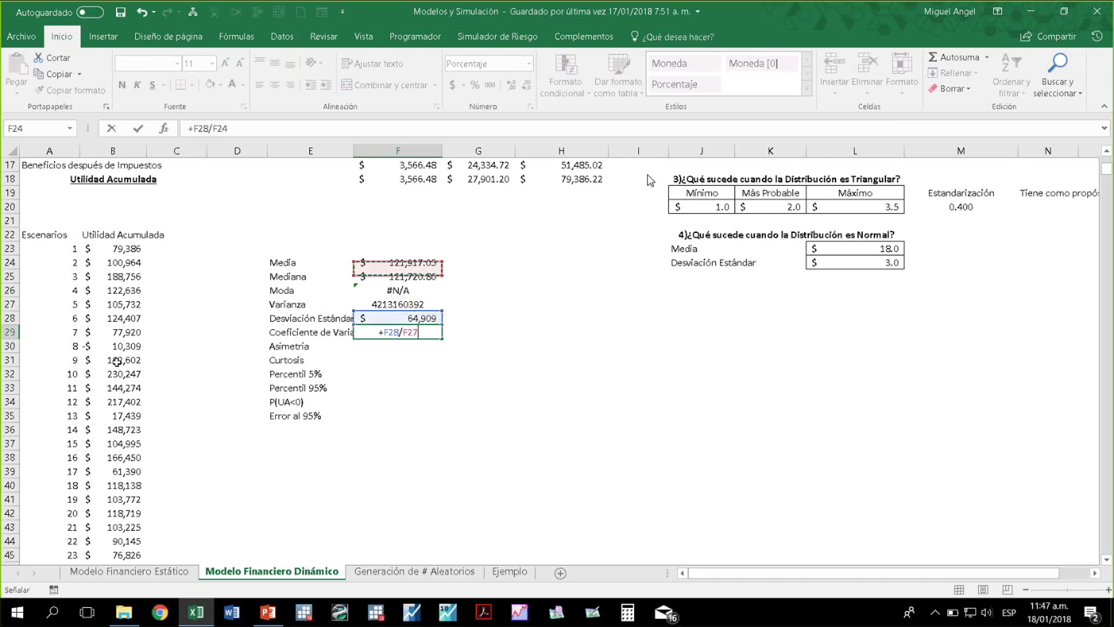
{"action": "key", "text": "ctrl+Return"}
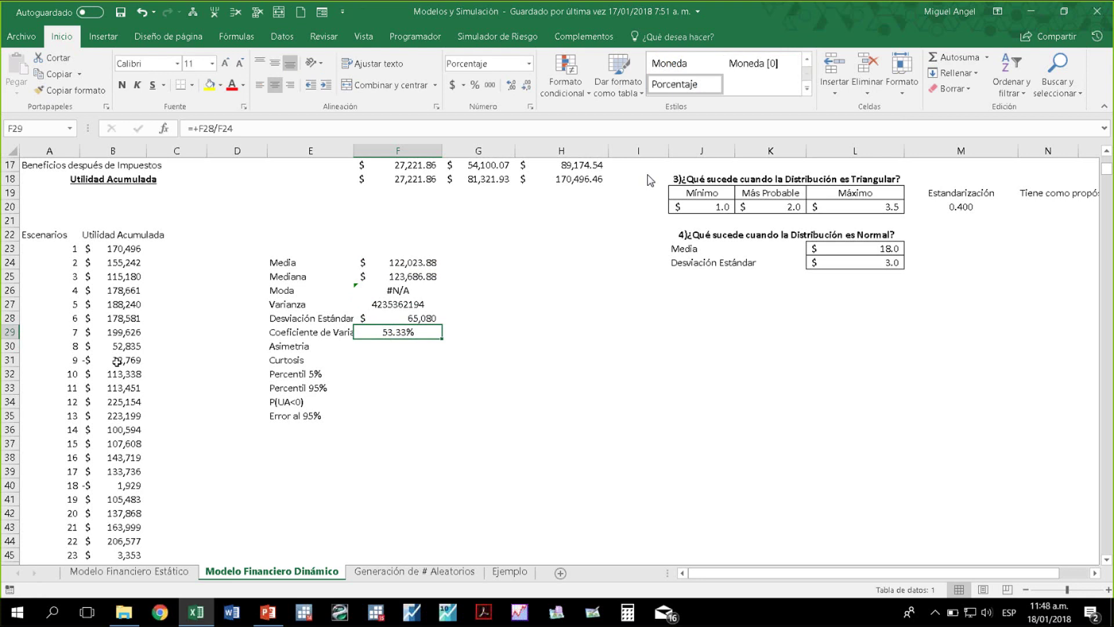
Calculate the Asimetria in F30 with COEFICIENTE.ASIMETRIA over the simulated profits B23:B1022
{"action": "key", "text": "Return"}
{"action": "type", "text": "+"}
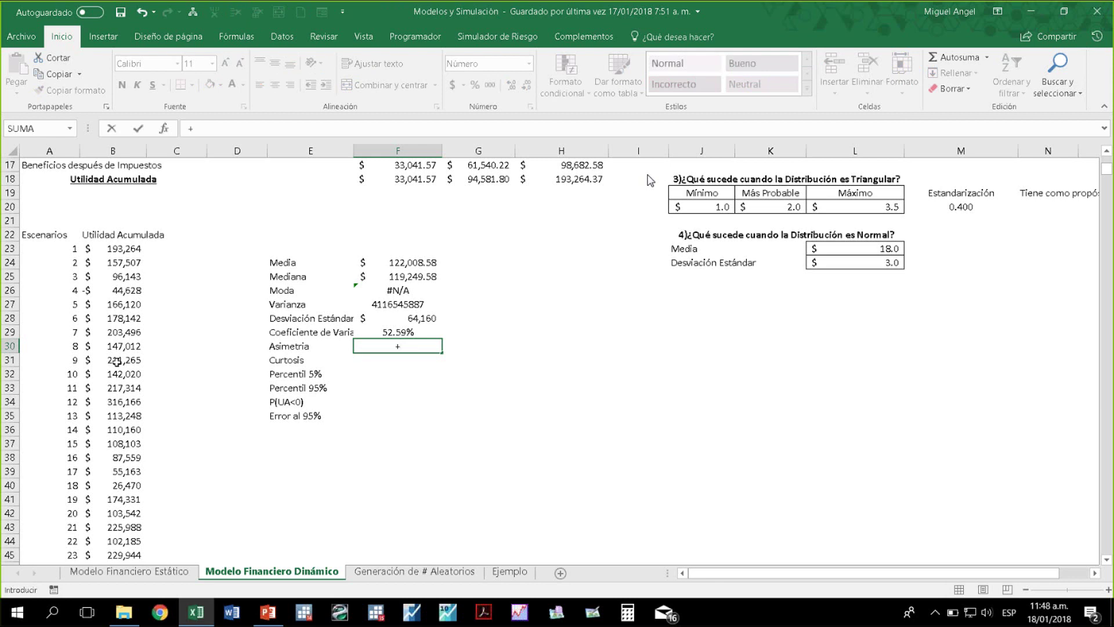
{"action": "type", "text": "asi"}
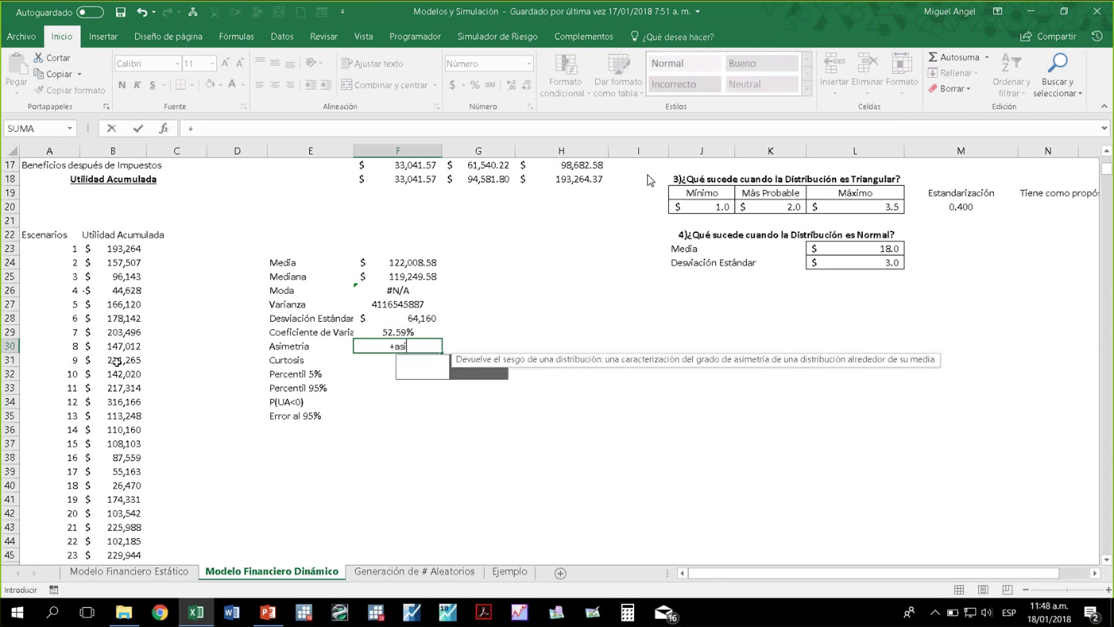
{"action": "key", "text": "Tab"}
{"action": "key", "text": "Left"}
{"action": "key", "text": "Left"}
{"action": "key", "text": "Left"}
{"action": "key", "text": "Left"}
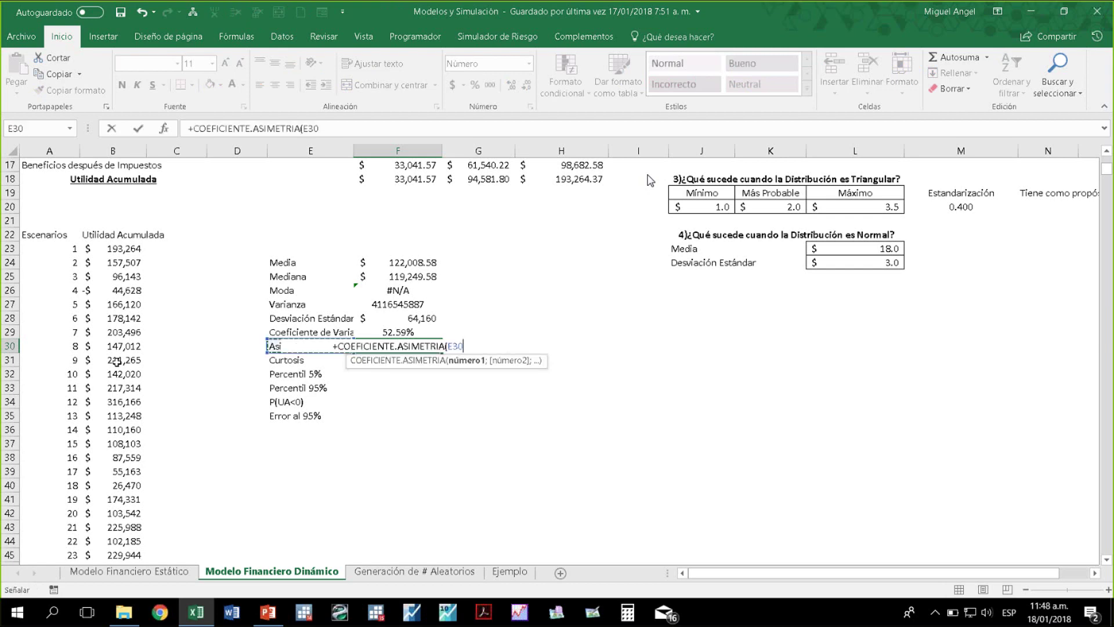
{"action": "key", "text": "Up"}
{"action": "key", "text": "Up"}
{"action": "key", "text": "Up"}
{"action": "key", "text": "Up"}
{"action": "key", "text": "Up"}
{"action": "key", "text": "Up"}
{"action": "key", "text": "Up"}
{"action": "key", "text": "ctrl+shift+Down"}
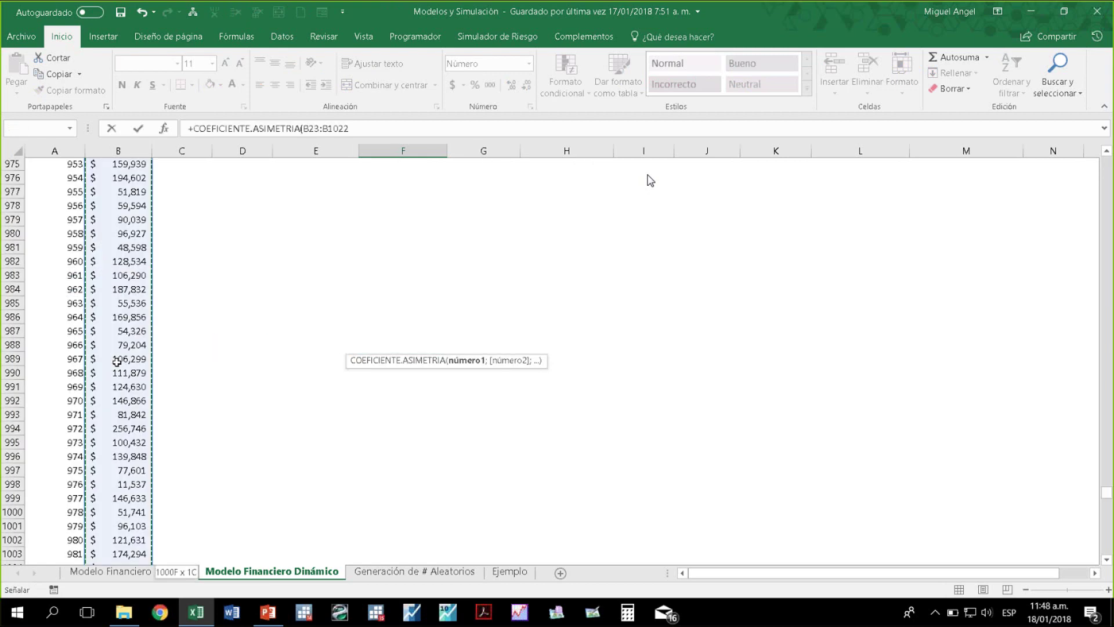
{"action": "key", "text": "Return"}
Calculate the Curtosis in F31 with CURTOSIS over the simulated profits B23:B1022
{"action": "key", "text": "Up"}
{"action": "key", "text": "Up"}
{"action": "key", "text": "Up"}
{"action": "key", "text": "Up"}
{"action": "key", "text": "Up"}
{"action": "key", "text": "Up"}
{"action": "key", "text": "Up"}
{"action": "key", "text": "Up"}
{"action": "key", "text": "Up"}
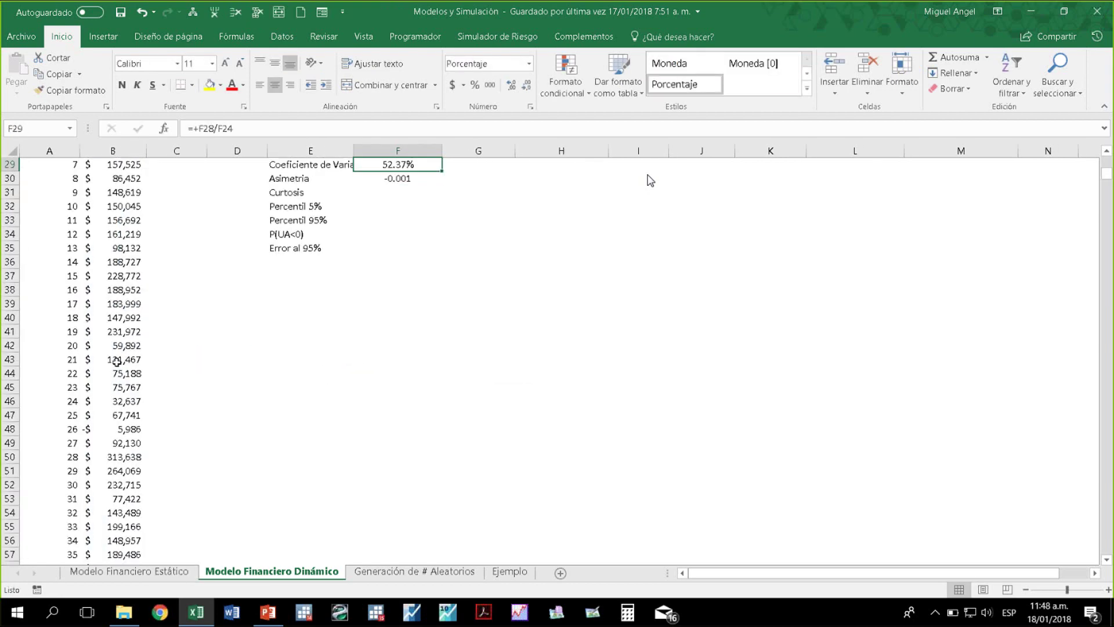
{"action": "key", "text": "Down"}
{"action": "key", "text": "Down"}
{"action": "key", "text": "Down"}
{"action": "key", "text": "Down"}
{"action": "key", "text": "Down"}
{"action": "key", "text": "Down"}
{"action": "key", "text": "Down"}
{"action": "key", "text": "Down"}
{"action": "key", "text": "Down"}
{"action": "key", "text": "Down"}
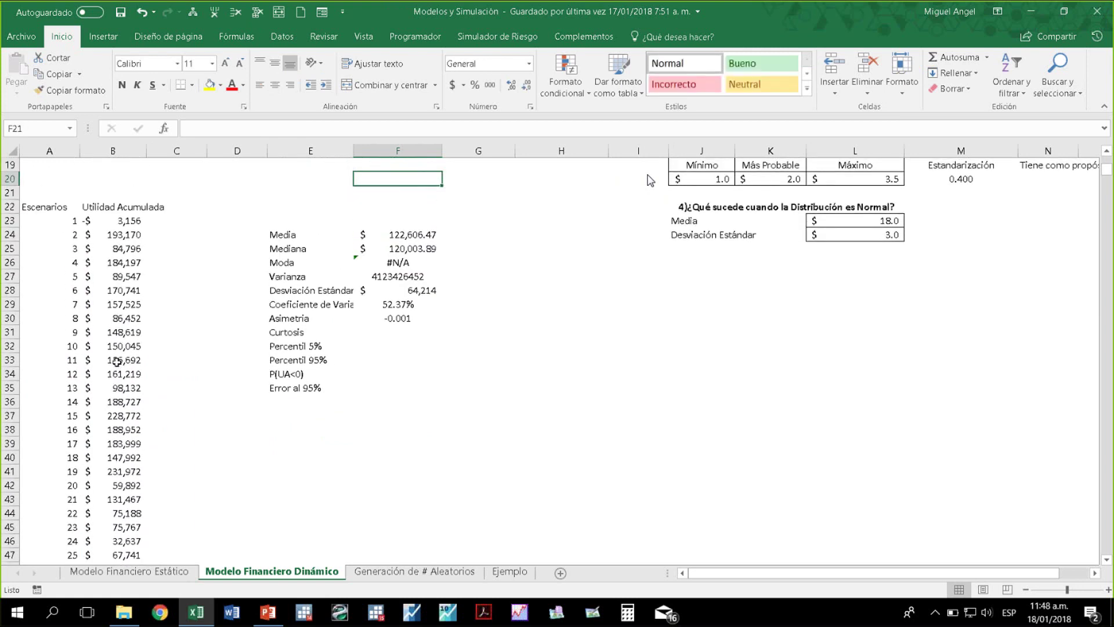
{"action": "type", "text": "+curto"}
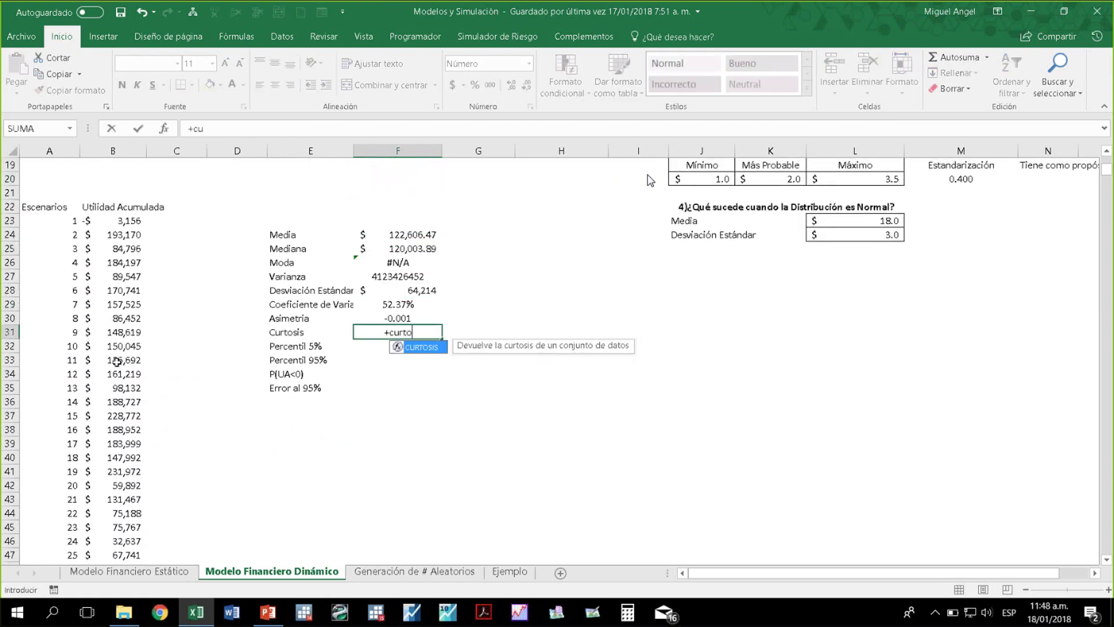
{"action": "key", "text": "Tab"}
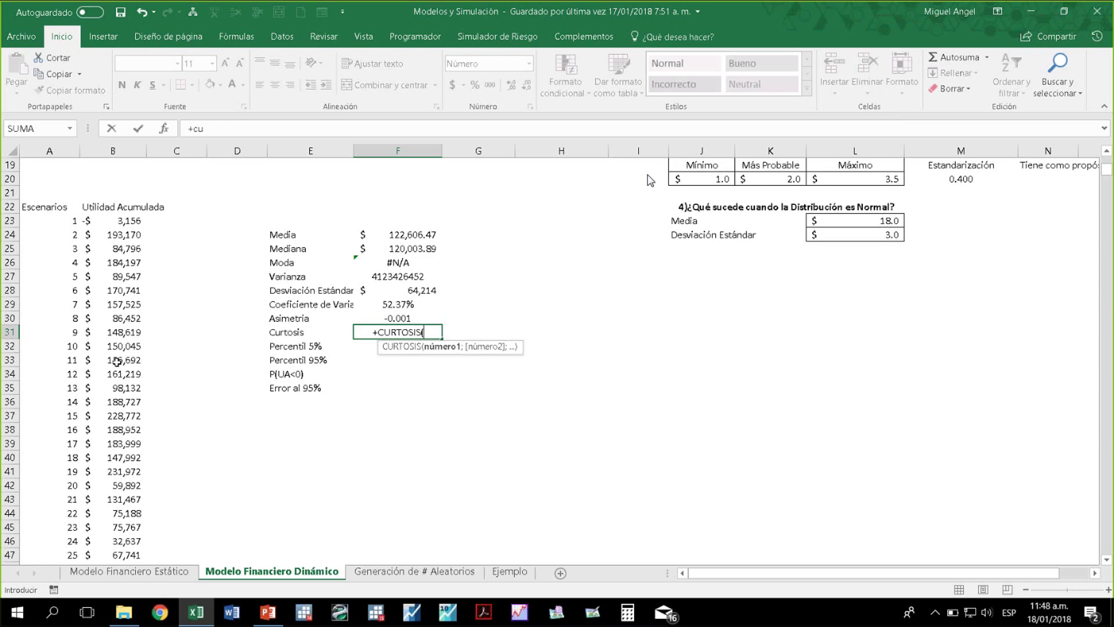
{"action": "key", "text": "Left"}
{"action": "key", "text": "Left"}
{"action": "key", "text": "Left"}
{"action": "key", "text": "Left"}
{"action": "key", "text": "Up"}
{"action": "key", "text": "Up"}
{"action": "key", "text": "Up"}
{"action": "key", "text": "Up"}
{"action": "key", "text": "Up"}
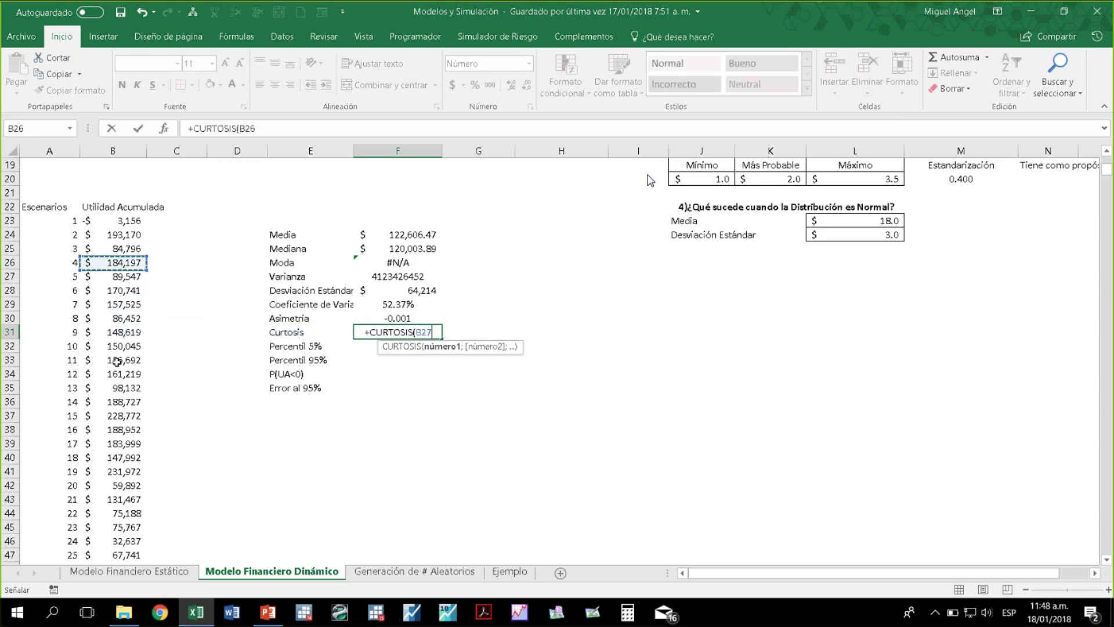
{"action": "key", "text": "Up"}
{"action": "key", "text": "Up"}
{"action": "key", "text": "Up"}
{"action": "key", "text": "ctrl+shift+Down"}
{"action": "key", "text": "ctrl+Return"}
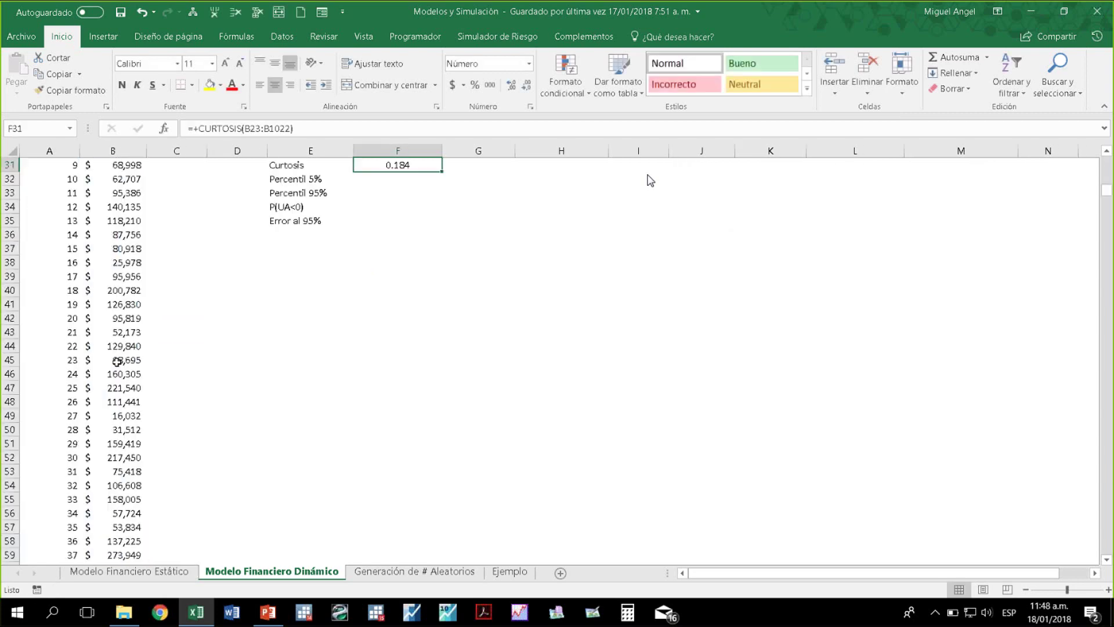
{"action": "scroll", "coordinate": [650, 180], "scroll_direction": "up", "scroll_amount": 2}
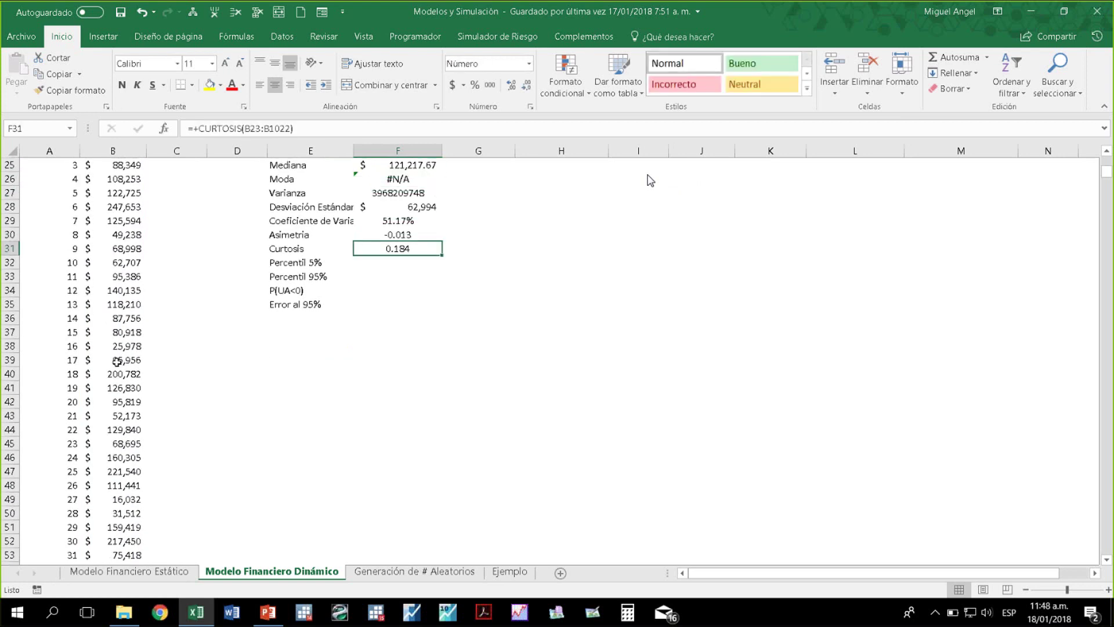
{"action": "key", "text": "Left"}
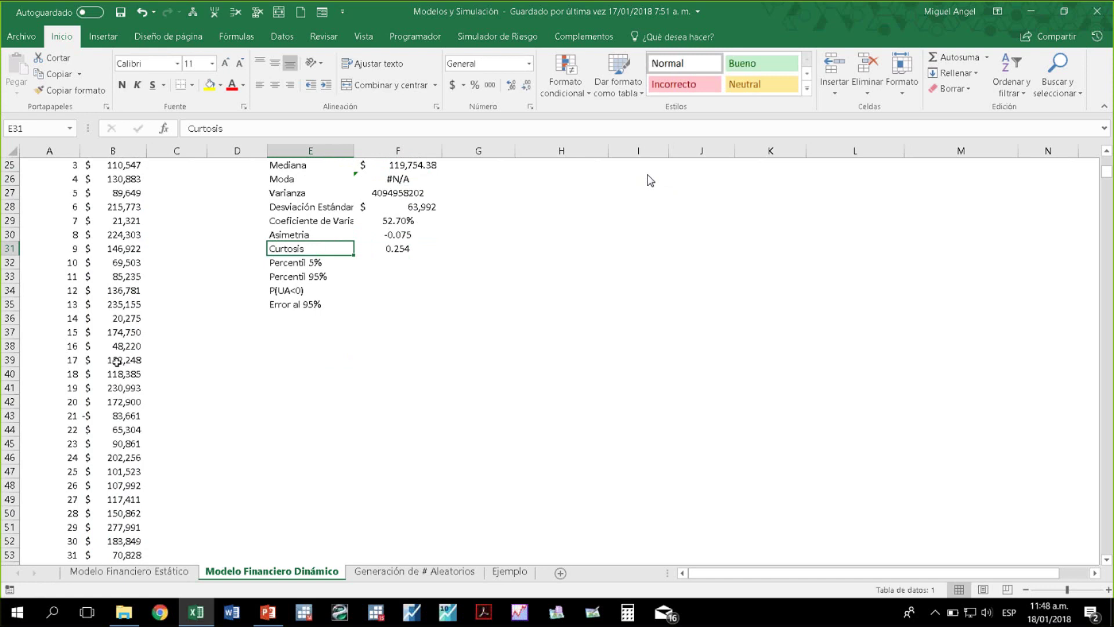
{"action": "key", "text": "Right"}
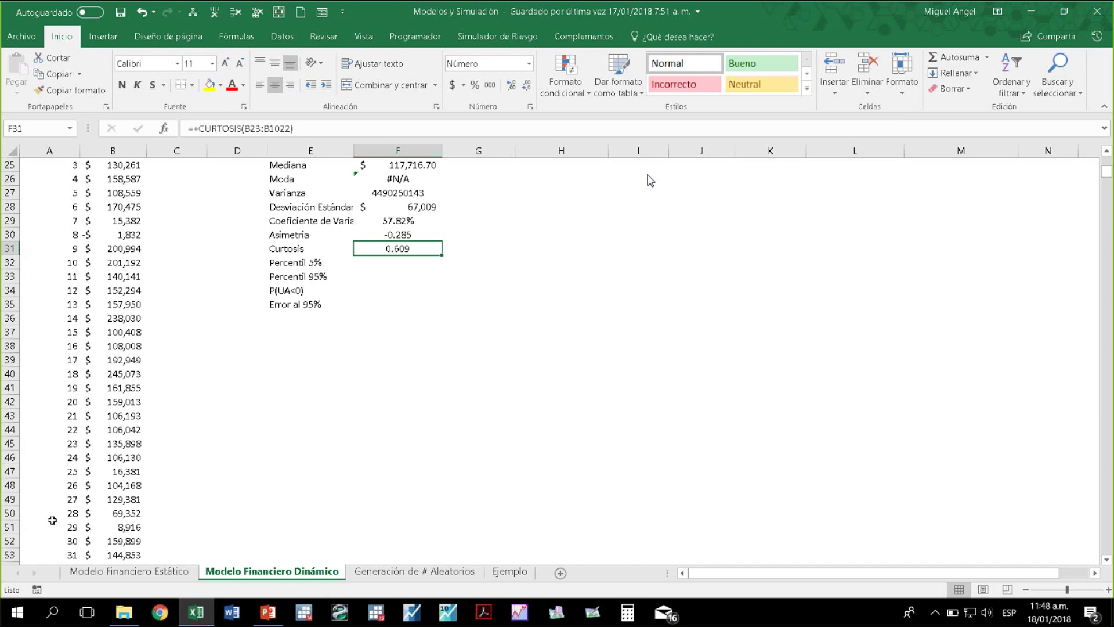
{"action": "scroll", "coordinate": [231, 443], "scroll_direction": "up", "scroll_amount": 3}
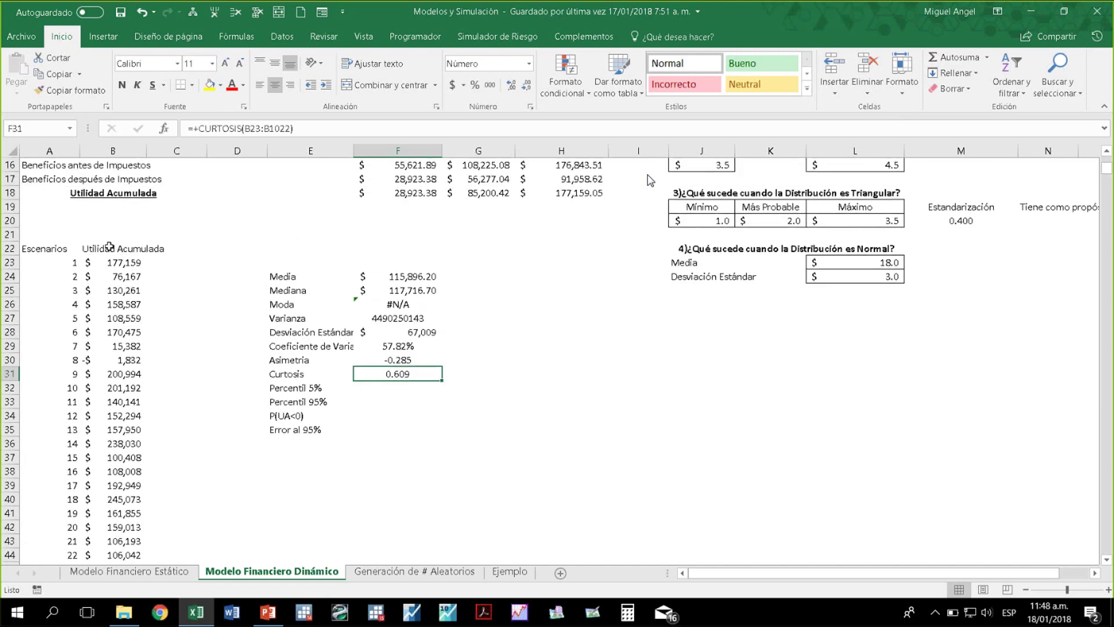
Start the Percentil 5% formula in F32
{"action": "left_click", "coordinate": [116, 249]}
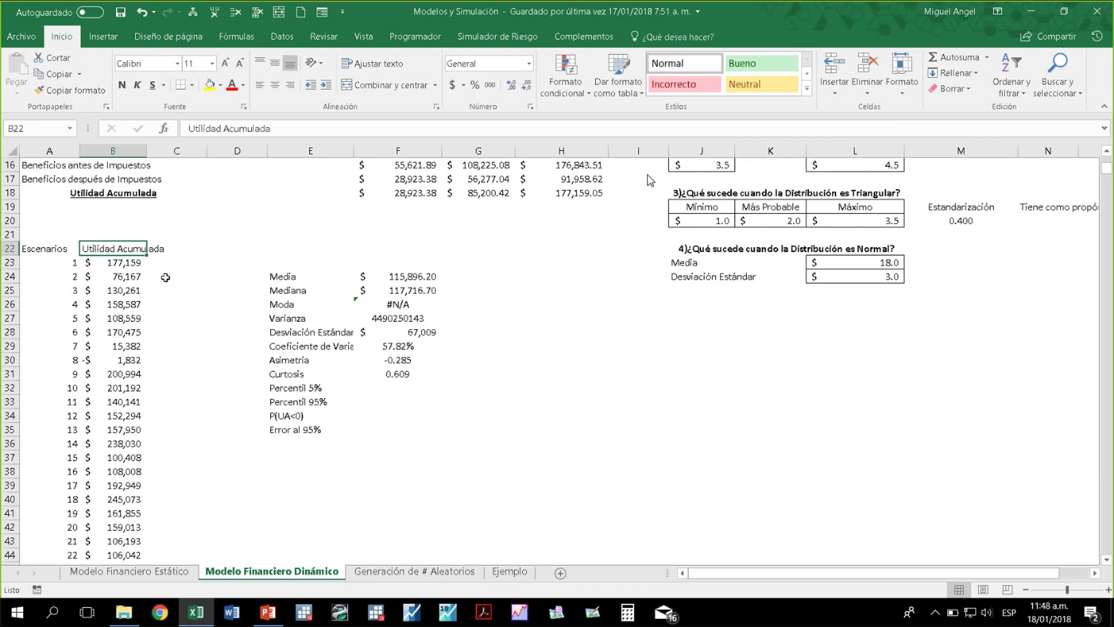
{"action": "left_click", "coordinate": [382, 387]}
{"action": "type", "text": "+per"}
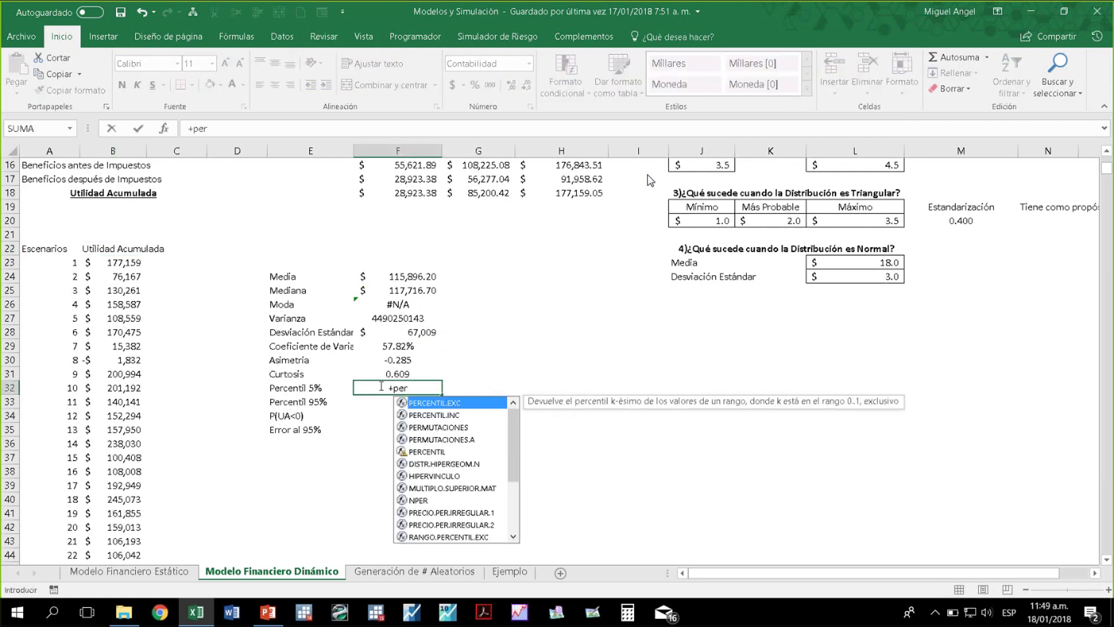
{"action": "key", "text": "Tab"}
{"action": "key", "text": "BackSpace"}
{"action": "key", "text": "BackSpace"}
{"action": "key", "text": "BackSpace"}
{"action": "key", "text": "BackSpace"}
{"action": "key", "text": "BackSpace"}
{"action": "key", "text": "BackSpace"}
{"action": "key", "text": "BackSpace"}
{"action": "key", "text": "BackSpace"}
{"action": "key", "text": "BackSpace"}
{"action": "key", "text": "BackSpace"}
{"action": "key", "text": "BackSpace"}
{"action": "key", "text": "BackSpace"}
{"action": "key", "text": "BackSpace"}
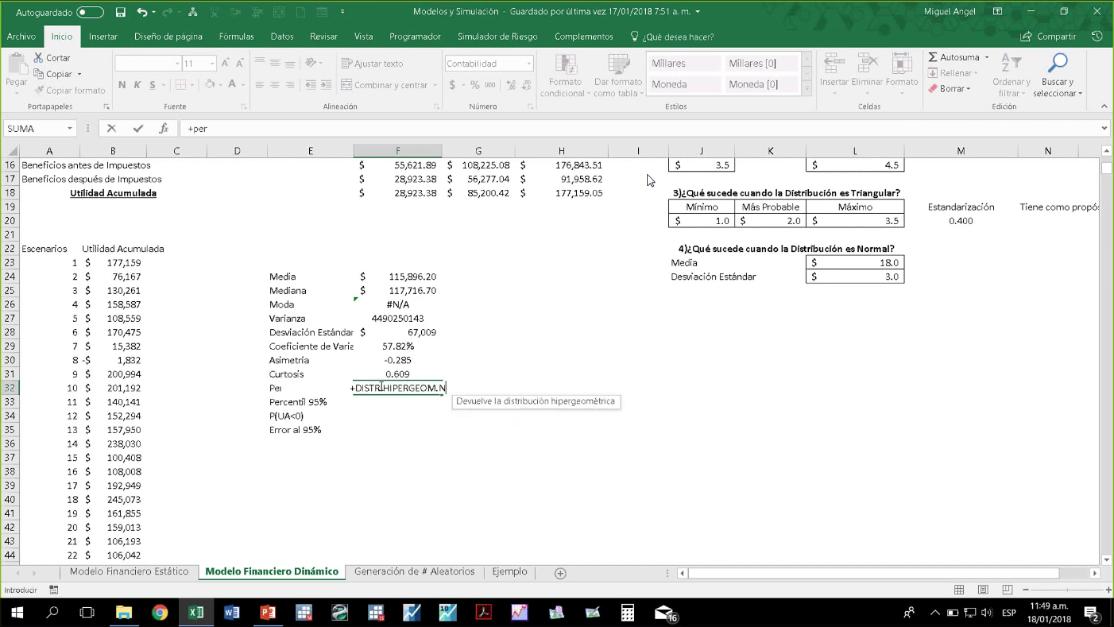
{"action": "key", "text": "BackSpace"}
{"action": "key", "text": "BackSpace"}
{"action": "key", "text": "BackSpace"}
{"action": "key", "text": "BackSpace"}
{"action": "key", "text": "BackSpace"}
Calculate the Percentil 5% in F32 with PERCENTIL over the simulated profits B23:B1022 and a k of 5%
{"action": "type", "text": "per"}
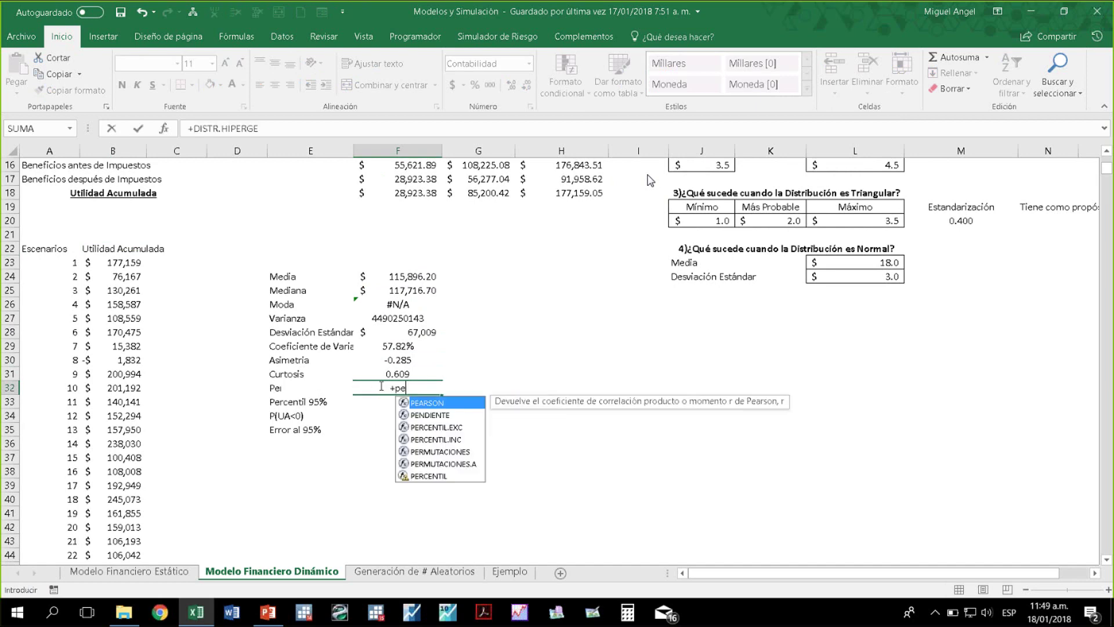
{"action": "key", "text": "Down"}
{"action": "key", "text": "Down"}
{"action": "key", "text": "Down"}
{"action": "key", "text": "Down"}
{"action": "key", "text": "Tab"}
{"action": "key", "text": "Left"}
{"action": "key", "text": "Left"}
{"action": "key", "text": "Left"}
{"action": "key", "text": "Left"}
{"action": "key", "text": "Up"}
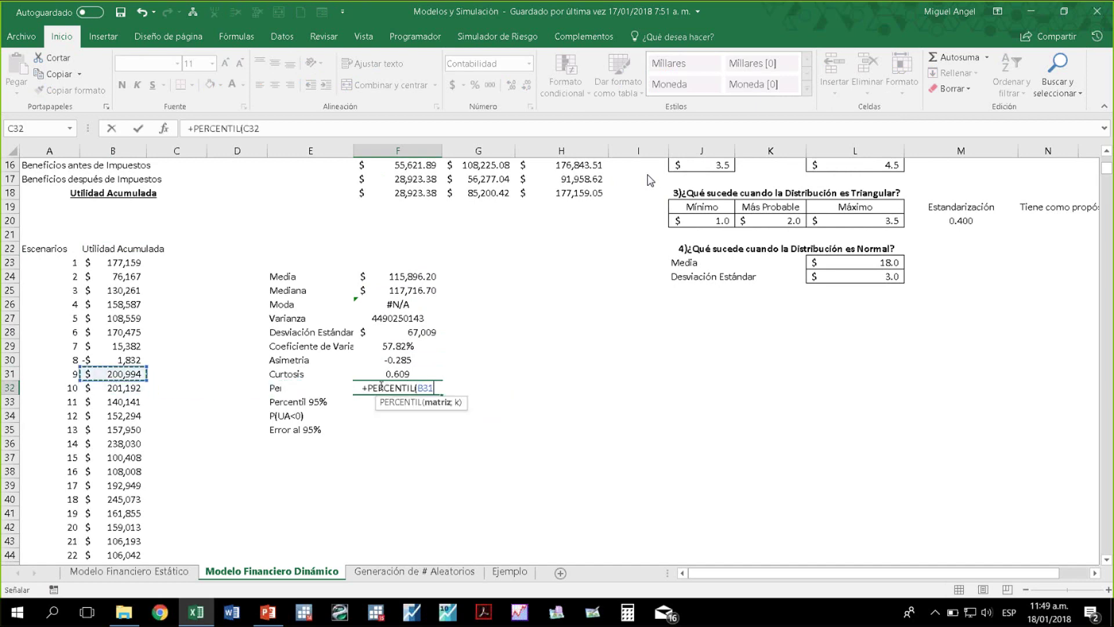
{"action": "key", "text": "ctrl+Up"}
{"action": "key", "text": "Down"}
{"action": "key", "text": "ctrl+shift+Down"}
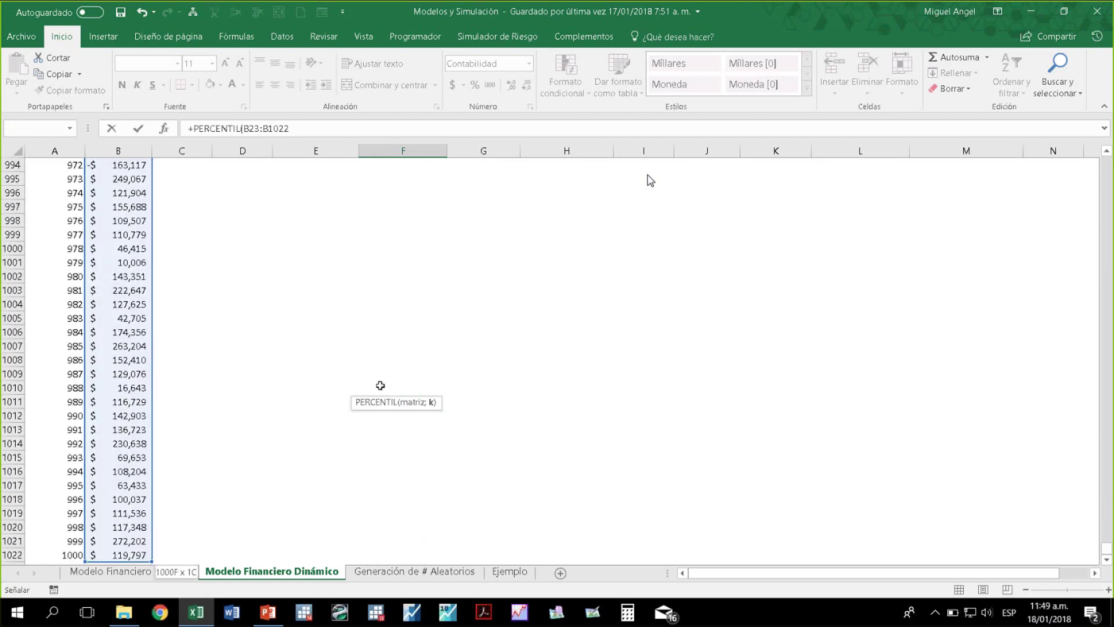
{"action": "type", "text": ";0.05)"}
{"action": "key", "text": "Return"}
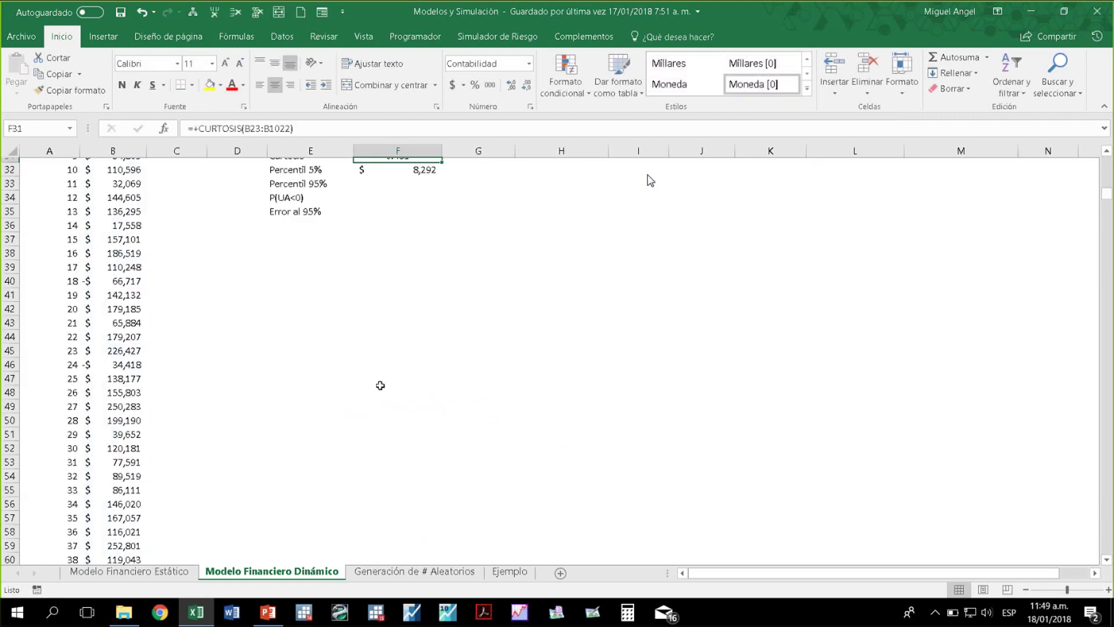
Review the recalculated statistics from Media down to Percentil 5% in F24:F32
{"action": "key", "text": "Up"}
{"action": "key", "text": "Up"}
{"action": "key", "text": "Up"}
{"action": "key", "text": "Up"}
{"action": "key", "text": "Up"}
{"action": "key", "text": "Up"}
{"action": "key", "text": "Up"}
{"action": "key", "text": "Up"}
{"action": "key", "text": "Up"}
{"action": "key", "text": "Up"}
{"action": "key", "text": "Up"}
{"action": "key", "text": "Down"}
{"action": "key", "text": "Down"}
{"action": "key", "text": "Down"}
{"action": "key", "text": "Down"}
{"action": "key", "text": "Down"}
{"action": "key", "text": "Down"}
{"action": "key", "text": "Down"}
{"action": "key", "text": "Down"}
{"action": "key", "text": "Down"}
{"action": "key", "text": "Down"}
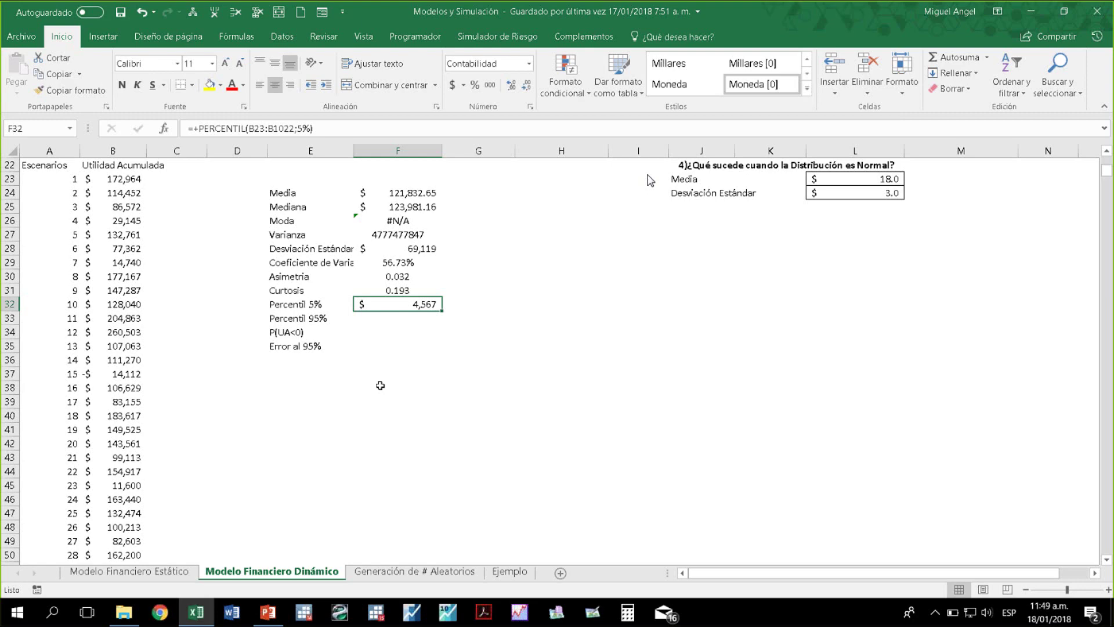
Calculate the Percentil 95% in F33 with PERCENTIL over the simulated profits B23:B1022 and a k of 95%
{"action": "key", "text": "Down"}
{"action": "type", "text": "+per"}
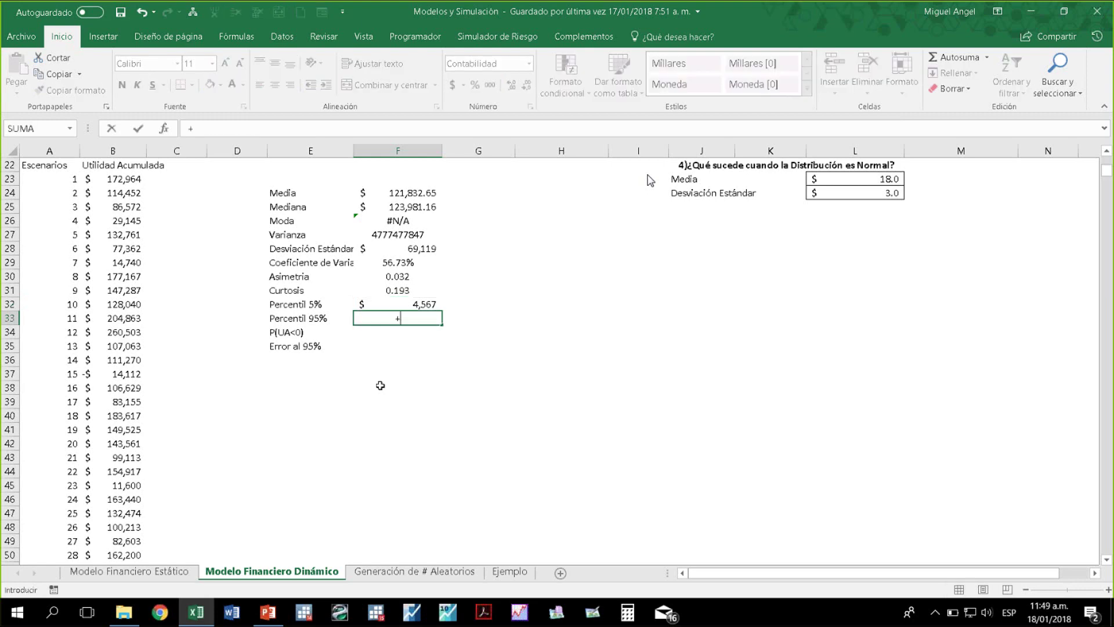
{"action": "key", "text": "Down"}
{"action": "key", "text": "Down"}
{"action": "key", "text": "Down"}
{"action": "key", "text": "Down"}
{"action": "key", "text": "Tab"}
{"action": "key", "text": "Left"}
{"action": "key", "text": "Left"}
{"action": "key", "text": "Left"}
{"action": "key", "text": "Left"}
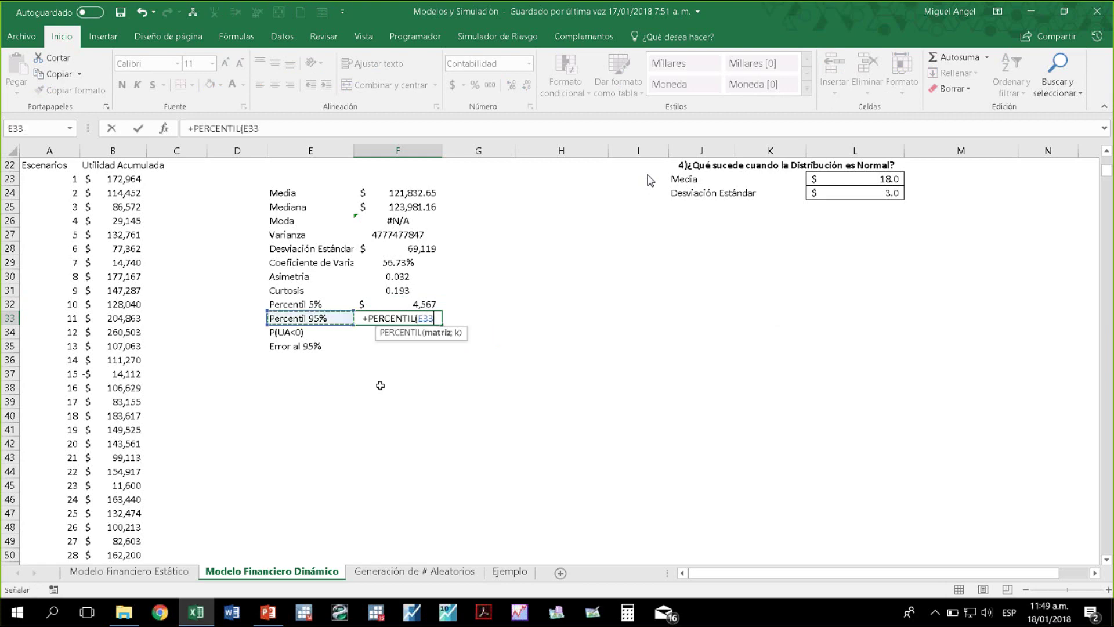
{"action": "key", "text": "Up"}
{"action": "key", "text": "Up"}
{"action": "key", "text": "Up"}
{"action": "key", "text": "Up"}
{"action": "key", "text": "Up"}
{"action": "key", "text": "Up"}
{"action": "key", "text": "Up"}
{"action": "key", "text": "Up"}
{"action": "key", "text": "Up"}
{"action": "key", "text": "Up"}
{"action": "key", "text": "Up"}
{"action": "key", "text": "Up"}
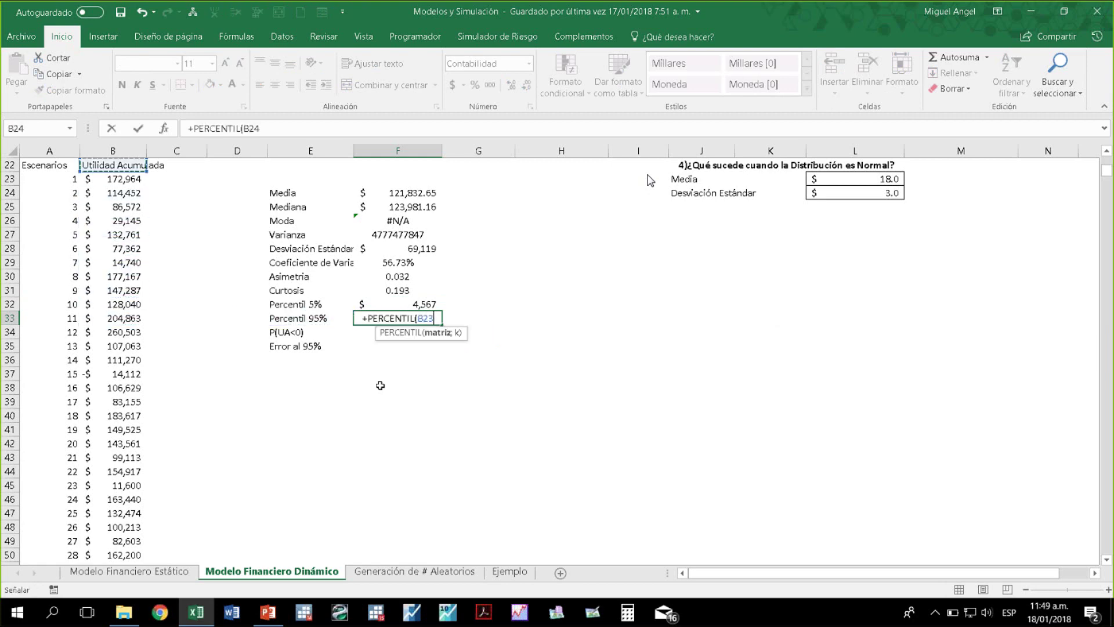
{"action": "key", "text": "Down"}
{"action": "key", "text": "ctrl+shift+Down"}
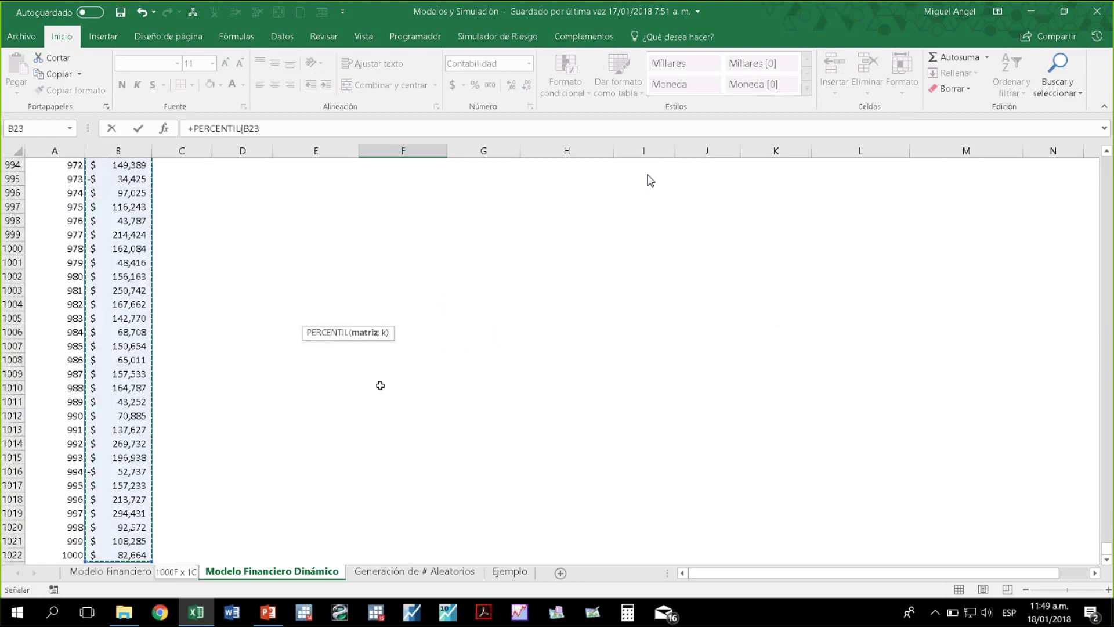
{"action": "type", "text": ";95"}
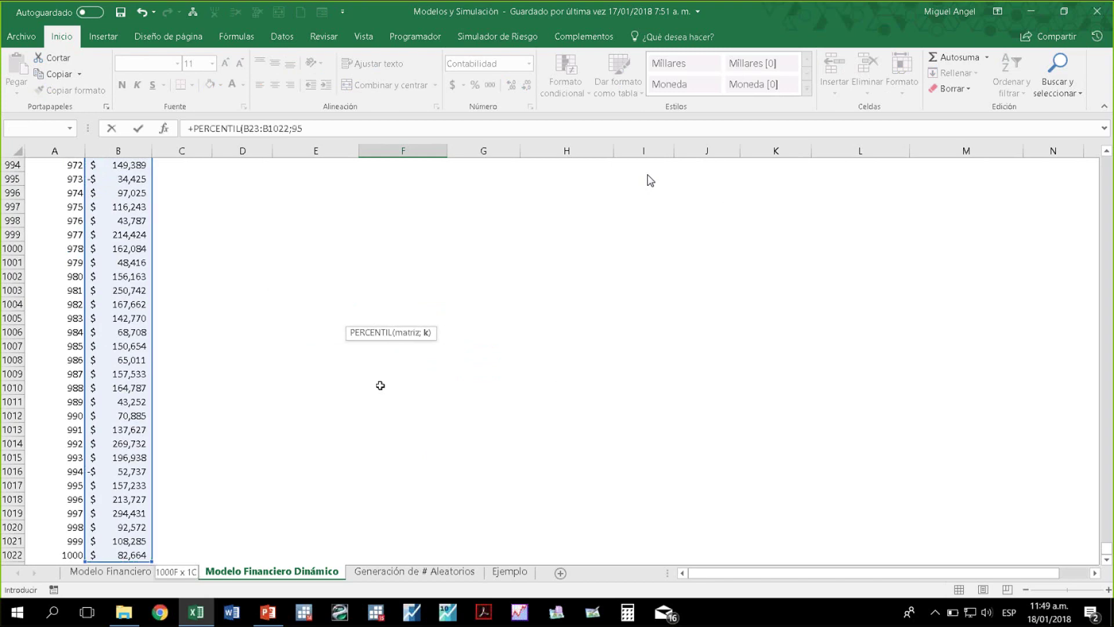
{"action": "type", "text": "%"}
{"action": "key", "text": "Return"}
Examine the 5% and 95% percentiles in F32:F33 and recalculate the simulation to compare them
{"action": "key", "text": "Up"}
{"action": "key", "text": "Up"}
{"action": "key", "text": "Up"}
{"action": "key", "text": "Up"}
{"action": "key", "text": "Up"}
{"action": "key", "text": "Up"}
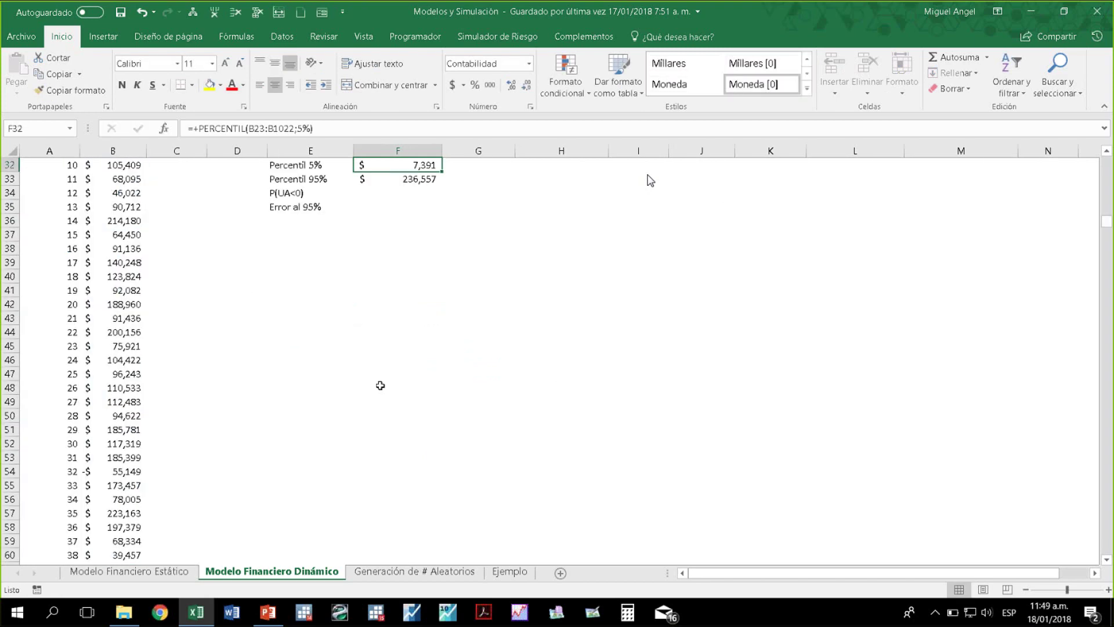
{"action": "key", "text": "Down"}
{"action": "key", "text": "Down"}
{"action": "key", "text": "Down"}
{"action": "key", "text": "Down"}
{"action": "key", "text": "Down"}
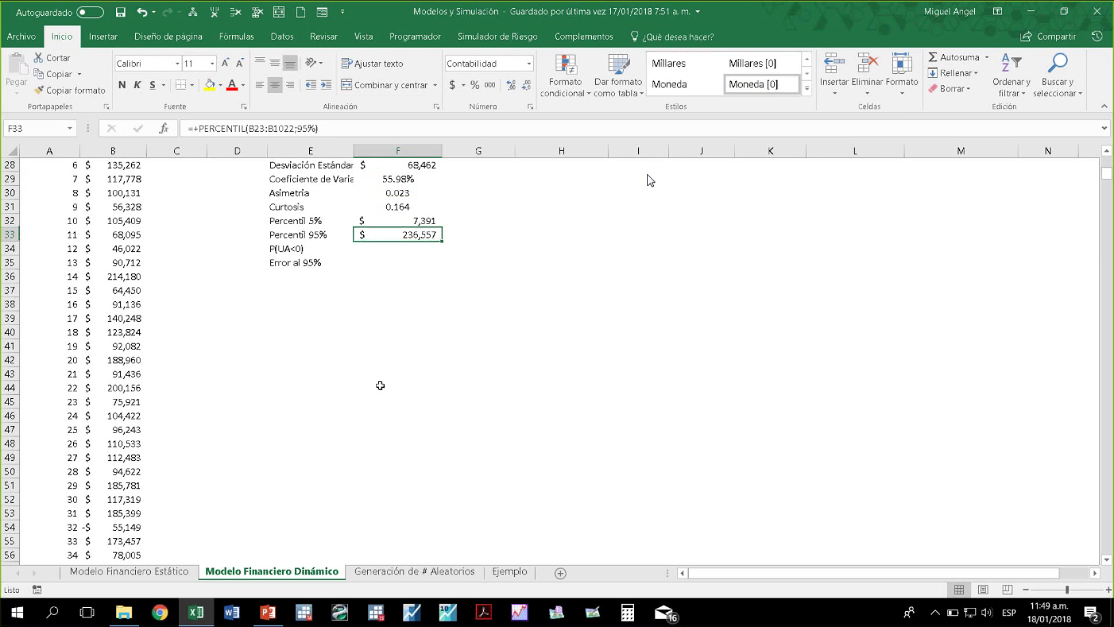
{"action": "key", "text": "F9"}
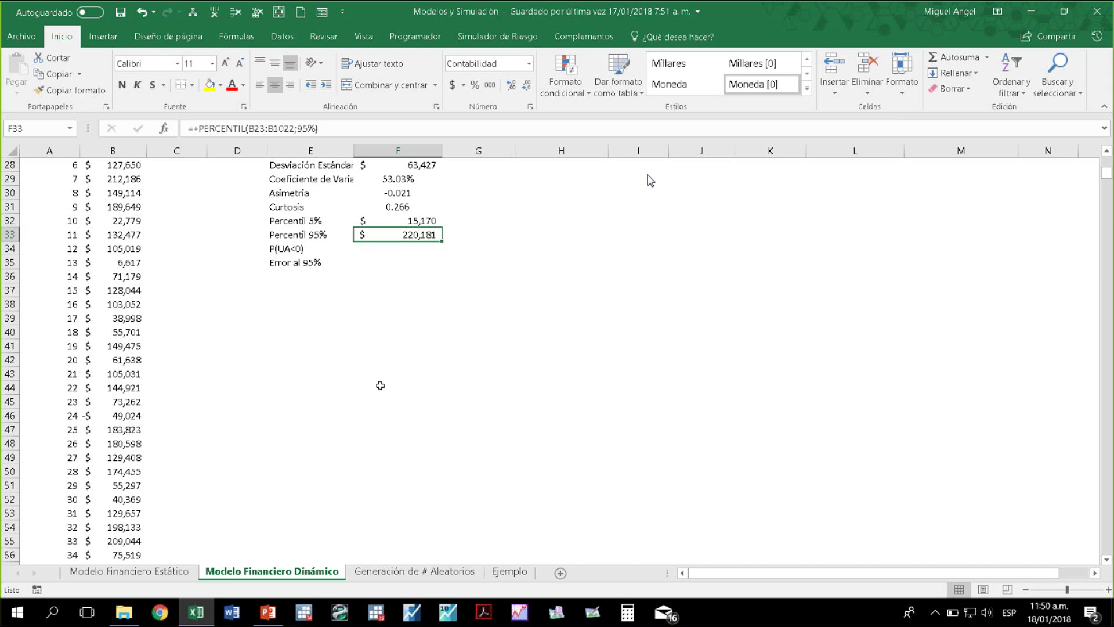
Calculate the probability P(UA<0) in F34 with RANGO.PERCENTIL over the simulated profits B23:B1022 and an x of 0
{"action": "key", "text": "Down"}
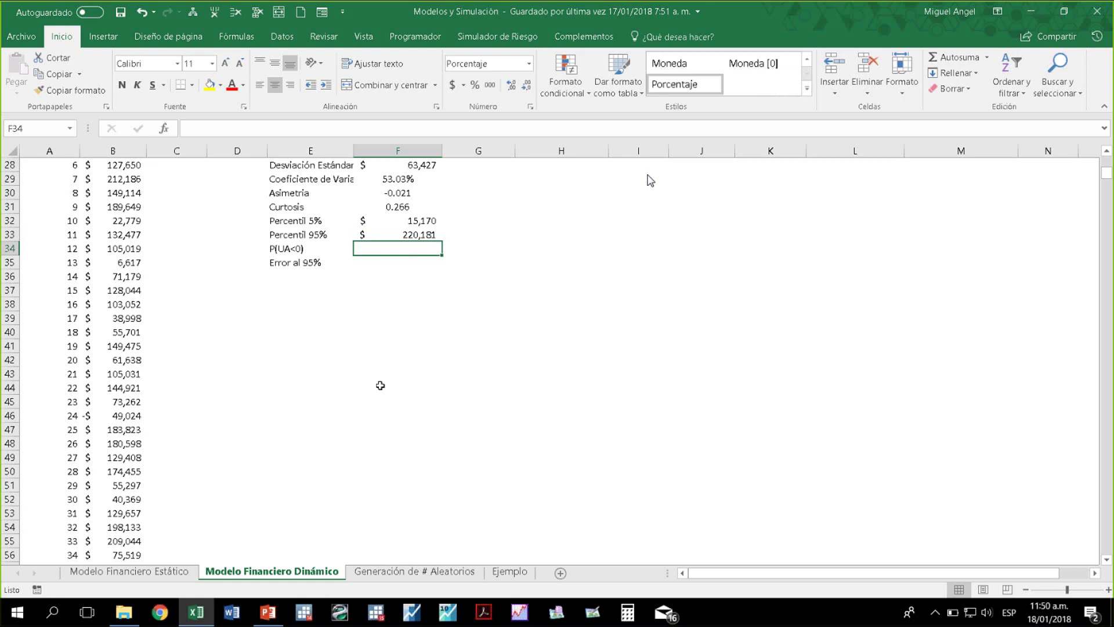
{"action": "type", "text": "+rang"}
{"action": "key", "text": "Down"}
{"action": "key", "text": "Down"}
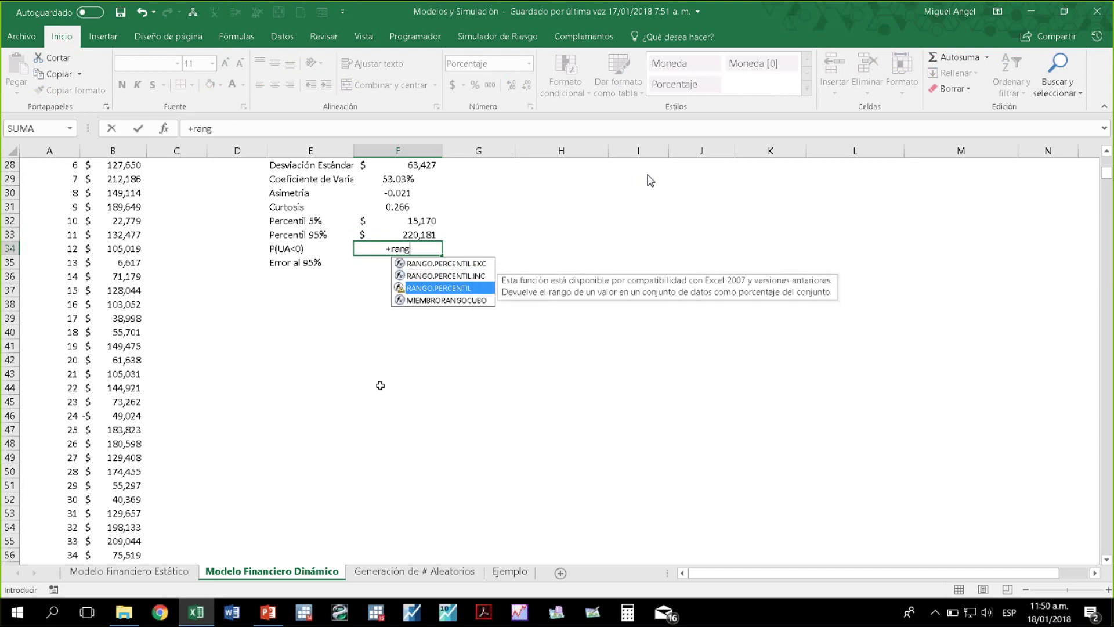
{"action": "key", "text": "Tab"}
{"action": "key", "text": "Left"}
{"action": "key", "text": "Left"}
{"action": "key", "text": "Left"}
{"action": "key", "text": "Left"}
{"action": "key", "text": "ctrl+Up"}
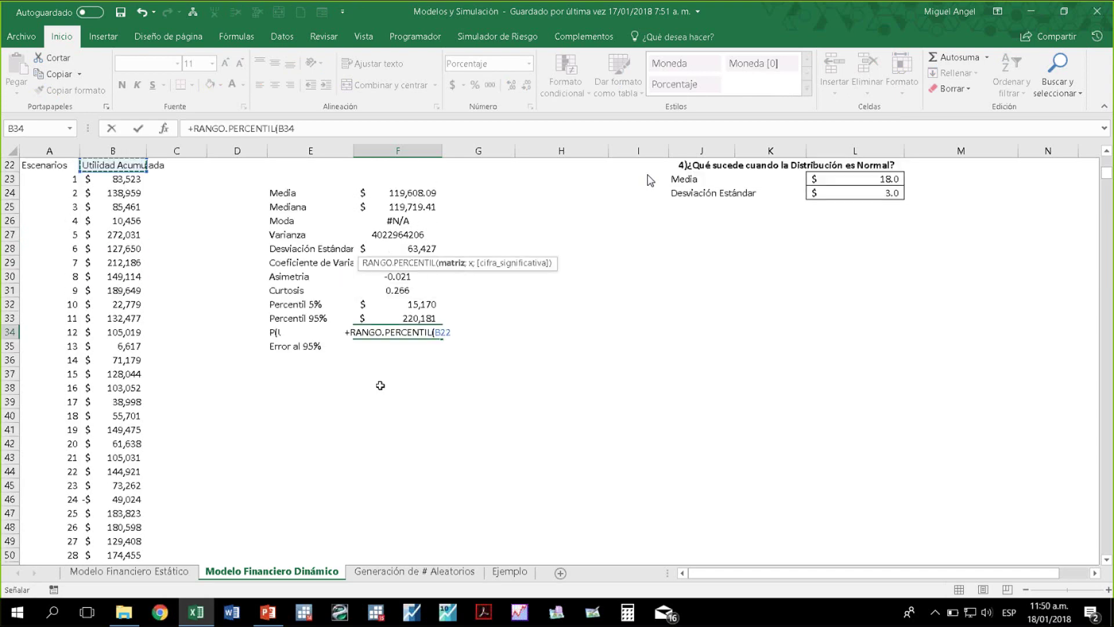
{"action": "key", "text": "ctrl+shift+Down"}
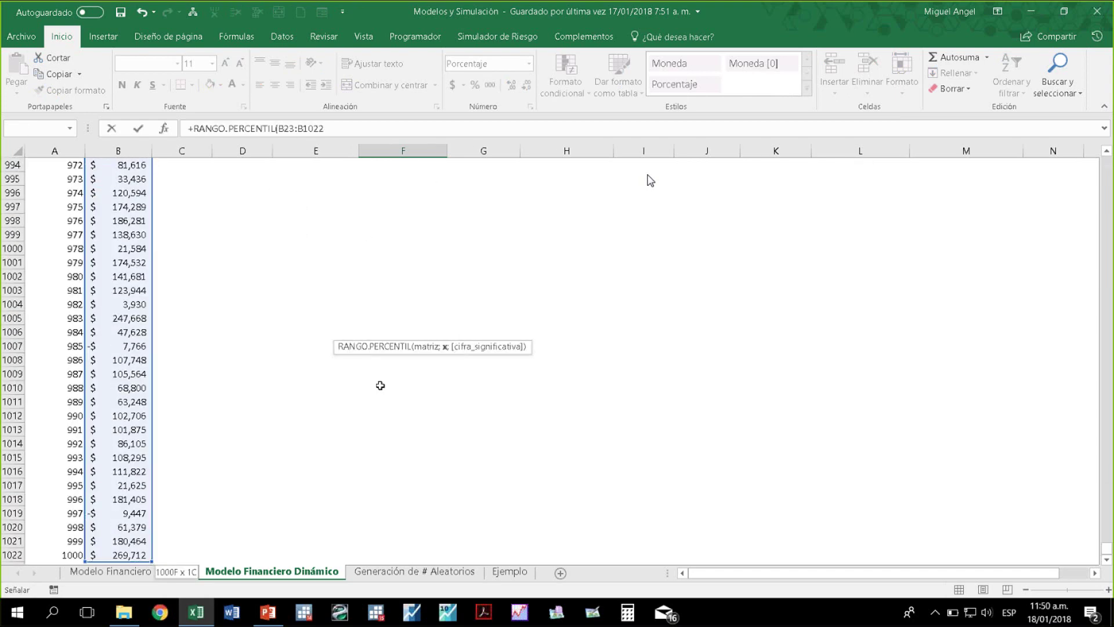
{"action": "type", "text": ";0)"}
{"action": "key", "text": "Return"}
{"action": "key", "text": "Up"}
{"action": "key", "text": "Up"}
{"action": "key", "text": "Up"}
{"action": "key", "text": "Up"}
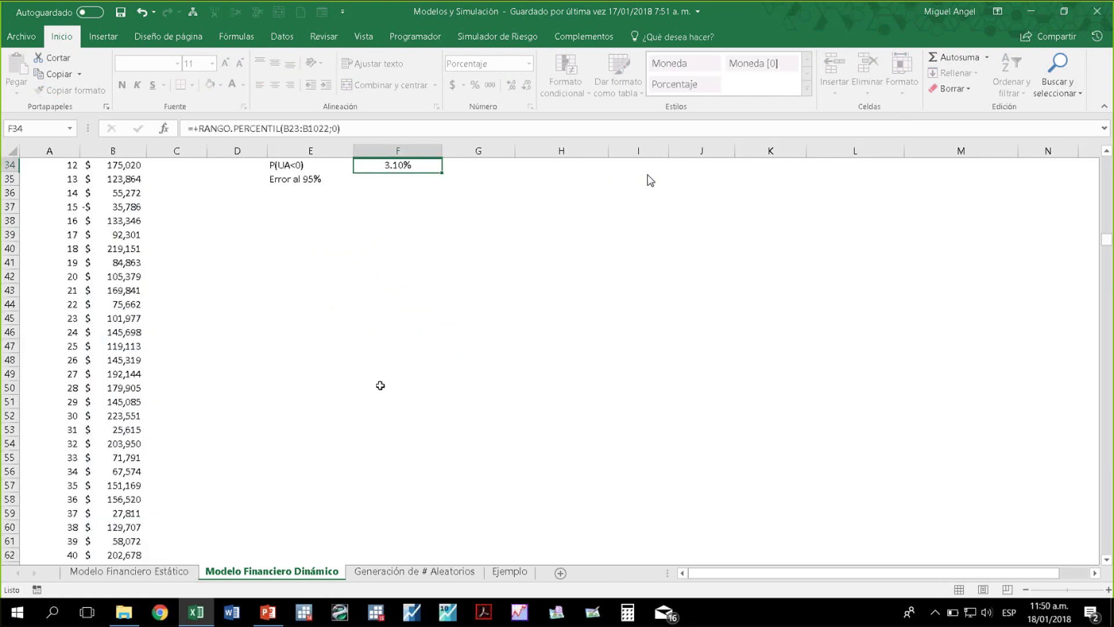
{"action": "key", "text": "Down"}
{"action": "key", "text": "Down"}
{"action": "key", "text": "Down"}
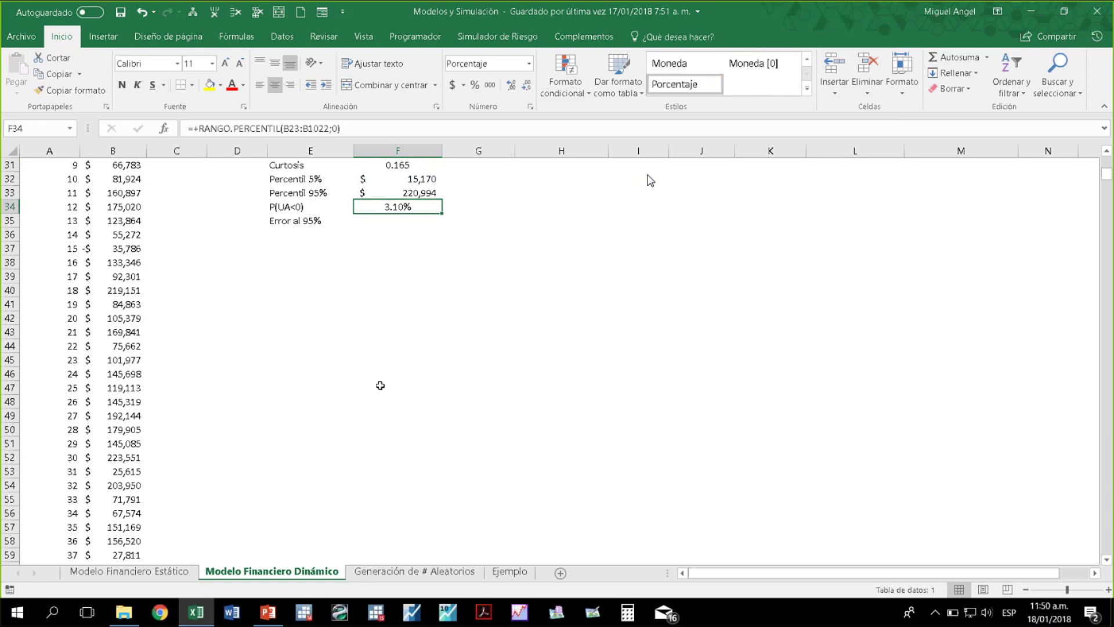
{"action": "key", "text": "Down"}
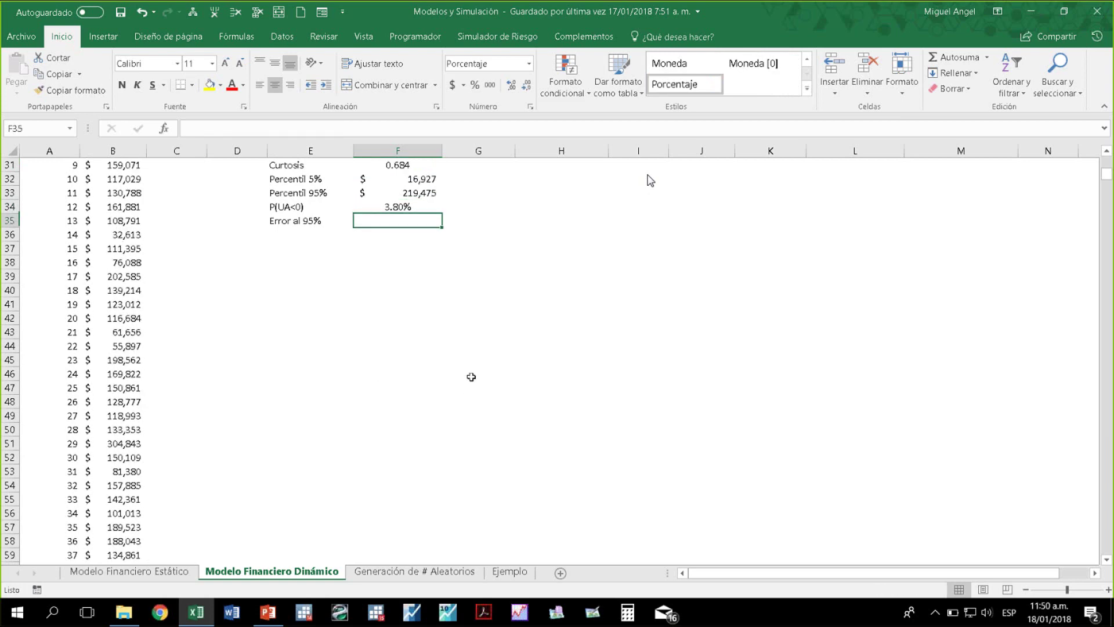
{"action": "scroll", "coordinate": [471, 377], "scroll_direction": "up", "scroll_amount": 2}
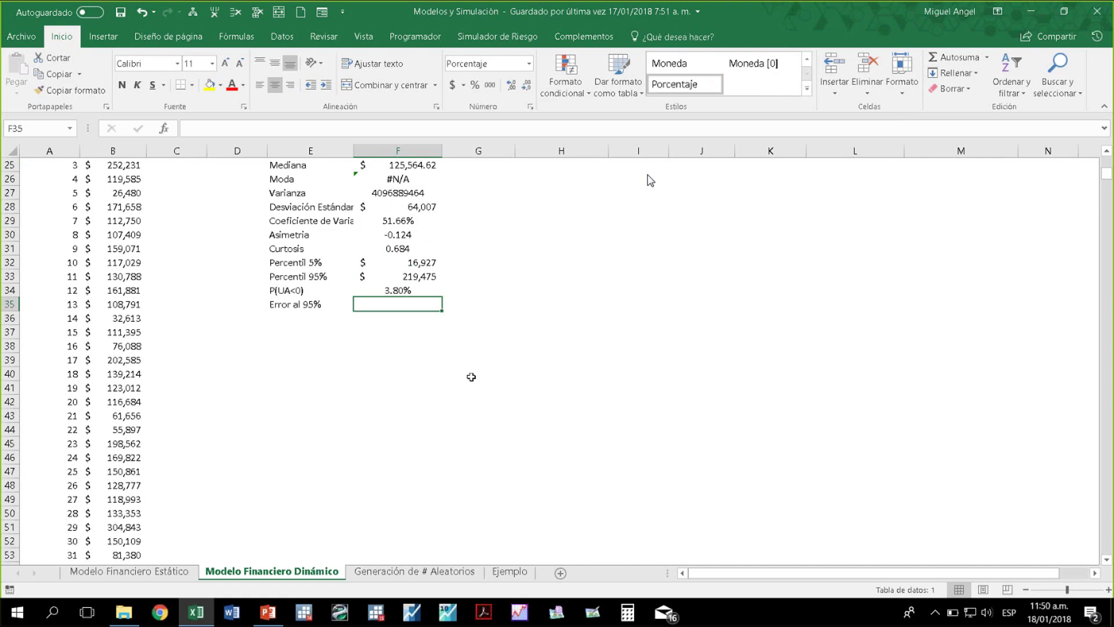
{"action": "scroll", "coordinate": [471, 377], "scroll_direction": "up", "scroll_amount": 2}
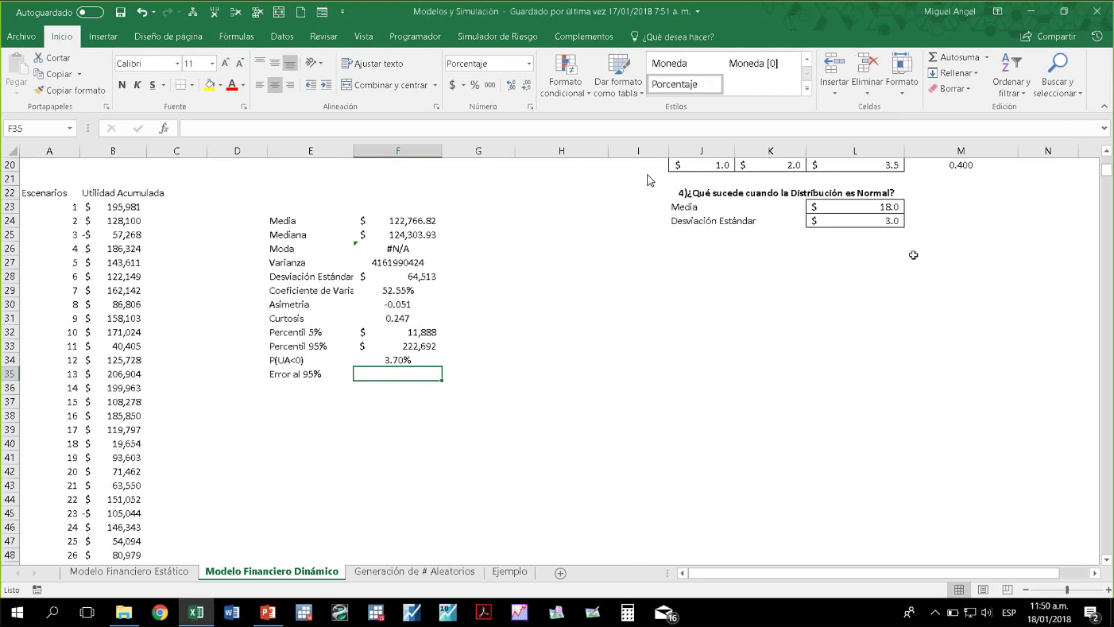
{"action": "left_click_drag", "start_coordinate": [911, 255], "coordinate": [900, 402]}
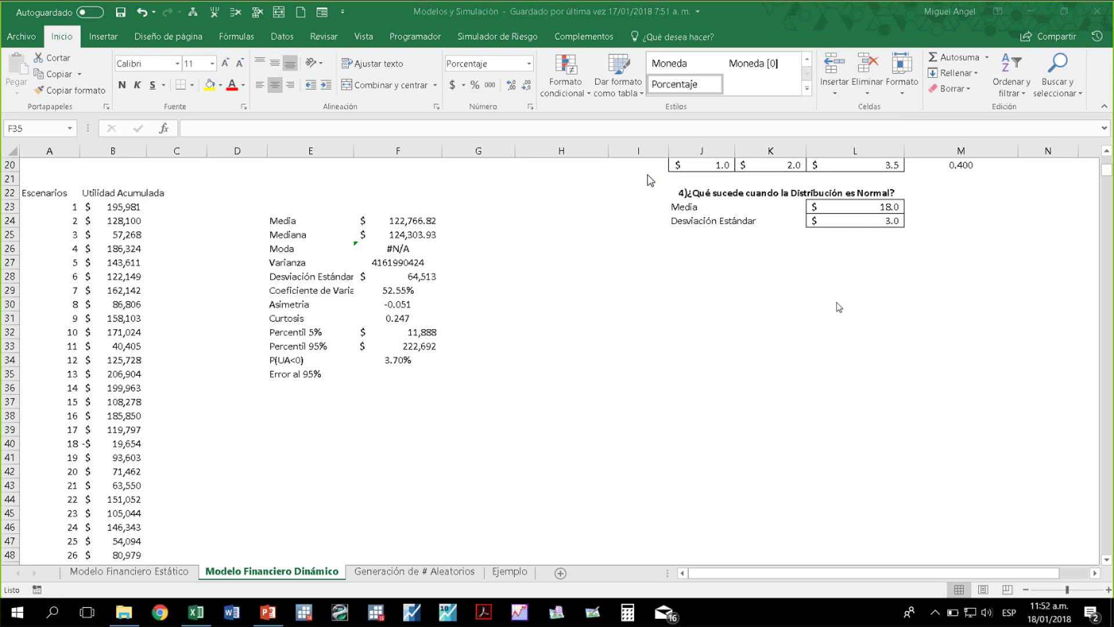
{"action": "left_click", "coordinate": [976, 119]}
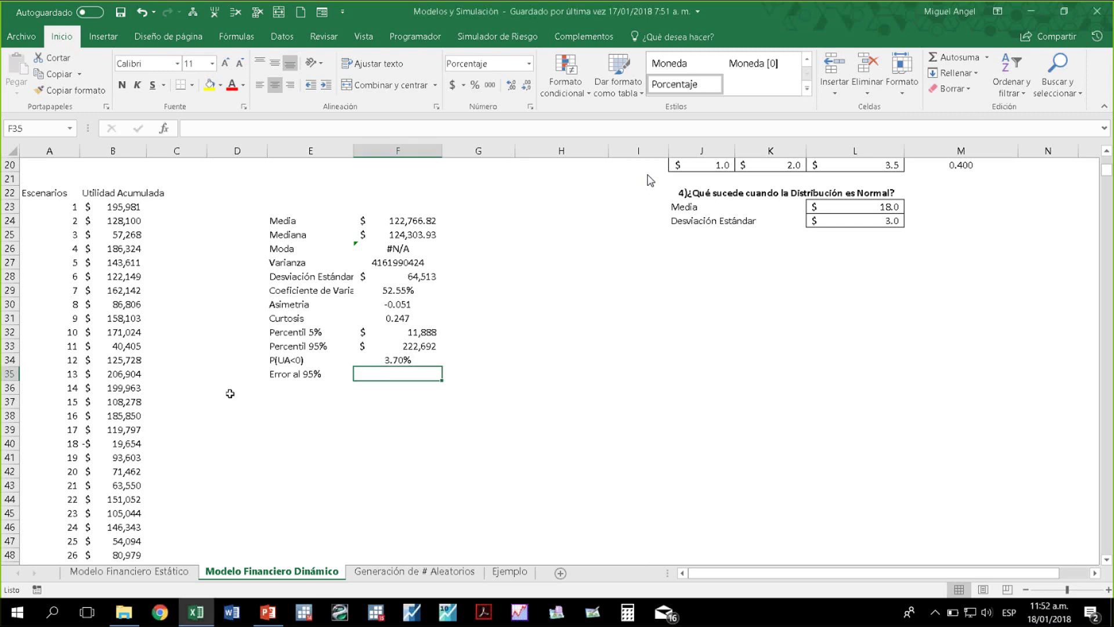
{"action": "left_click", "coordinate": [313, 407]}
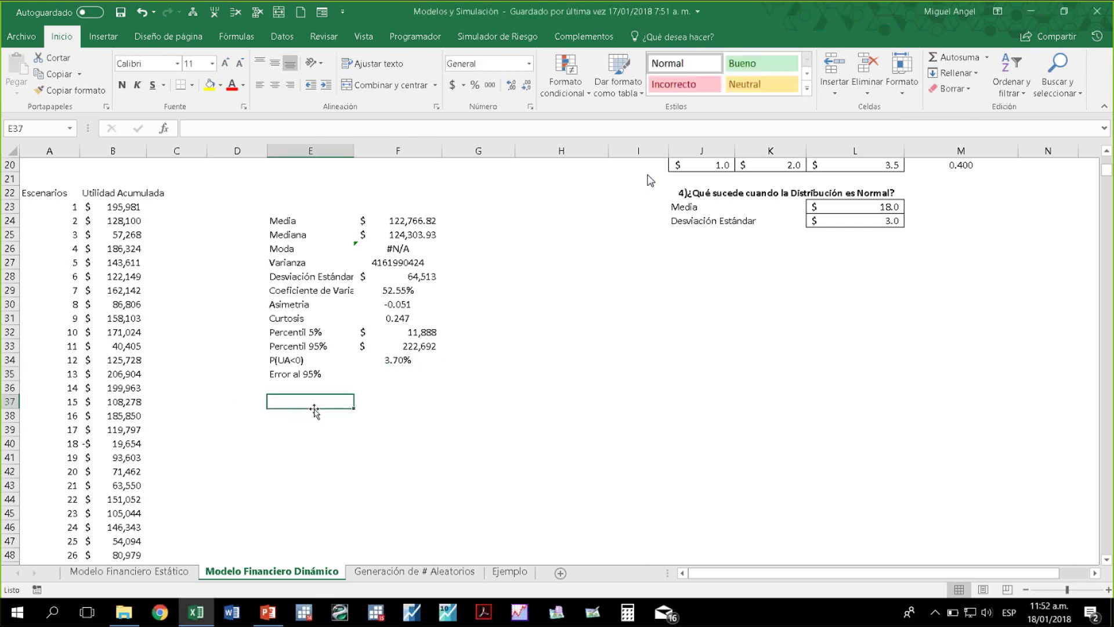
{"action": "key", "text": "Up"}
{"action": "key", "text": "Up"}
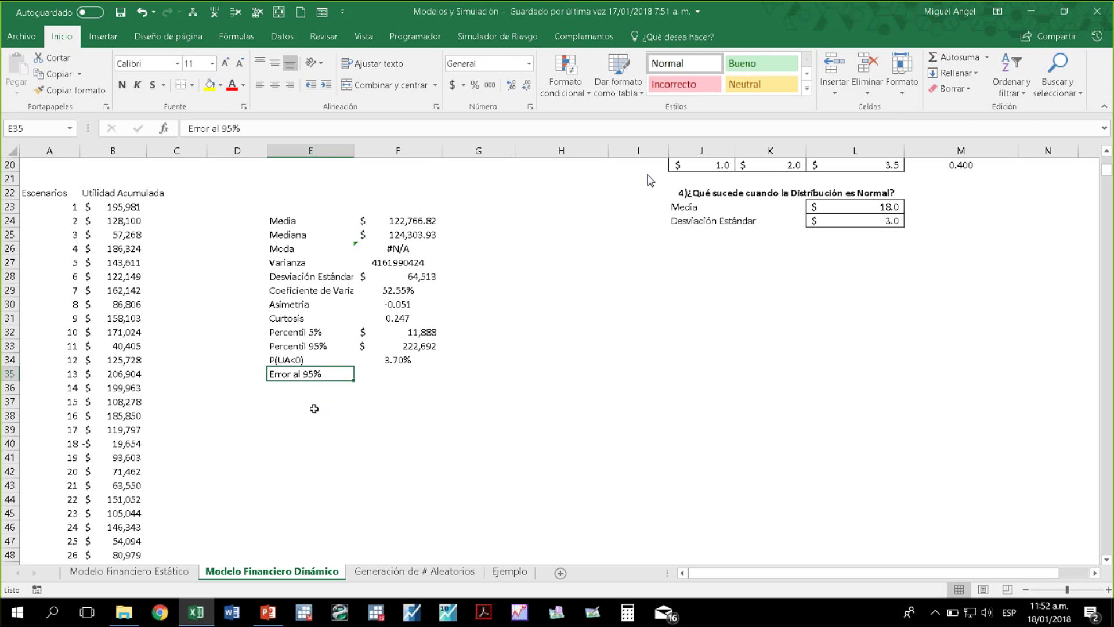
{"action": "key", "text": "Left"}
{"action": "key", "text": "Left"}
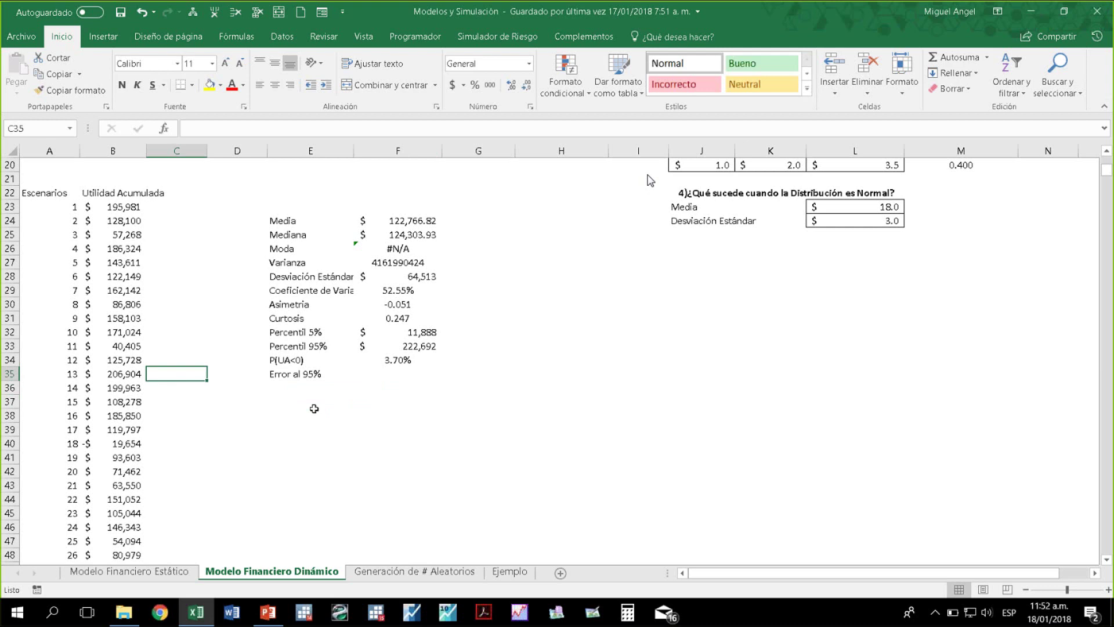
Write the sample-size formula note "n=Z^2alpha/2*varianza" in G38
{"action": "key", "text": "Right"}
{"action": "key", "text": "Right"}
{"action": "key", "text": "Down"}
{"action": "key", "text": "Down"}
{"action": "key", "text": "Right"}
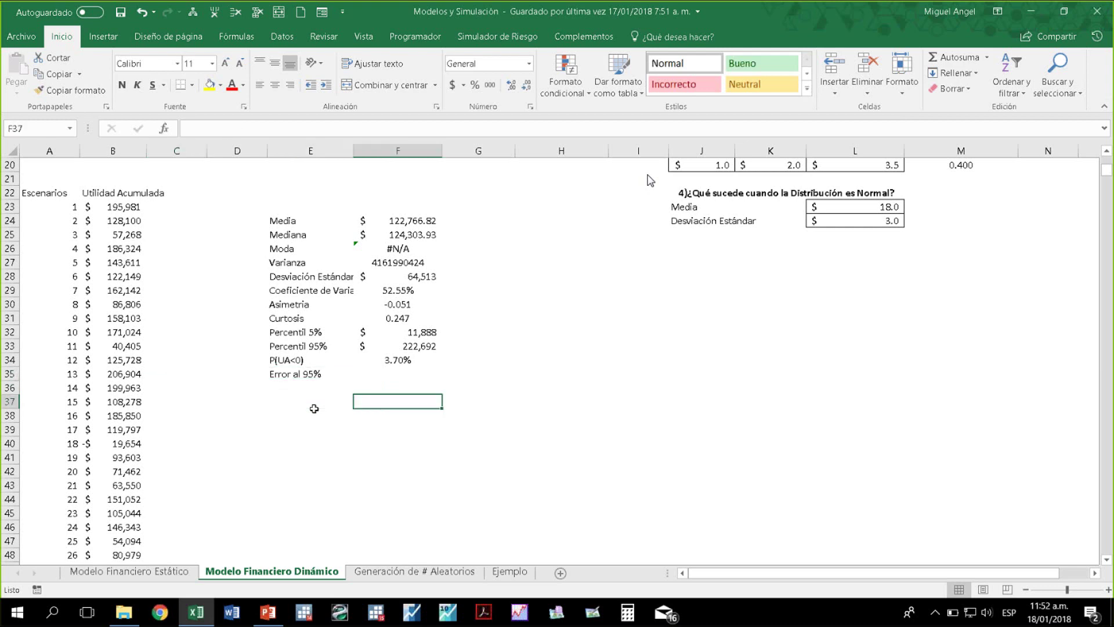
{"action": "key", "text": "Down"}
{"action": "key", "text": "Right"}
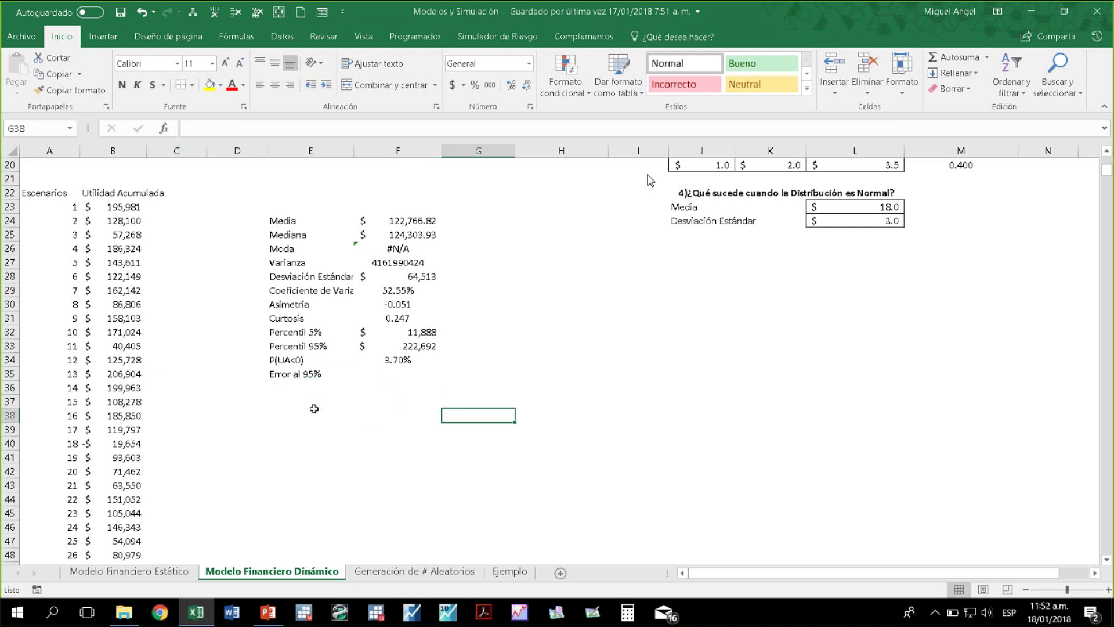
{"action": "type", "text": "n"}
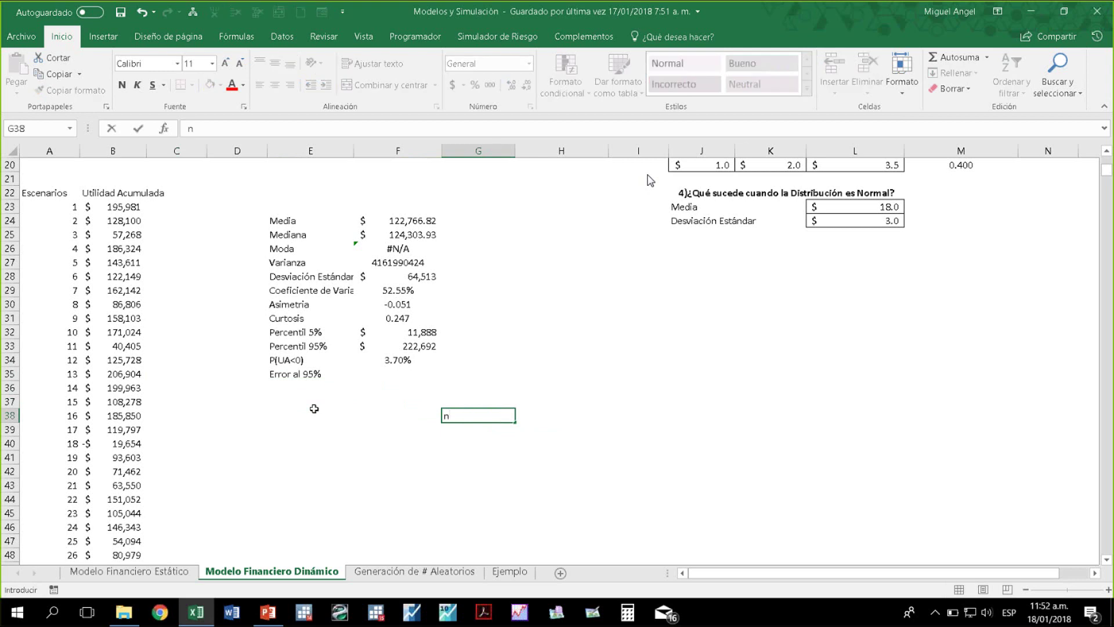
{"action": "type", "text": "=Z^2"}
{"action": "type", "text": "alpha/2*varianza"}
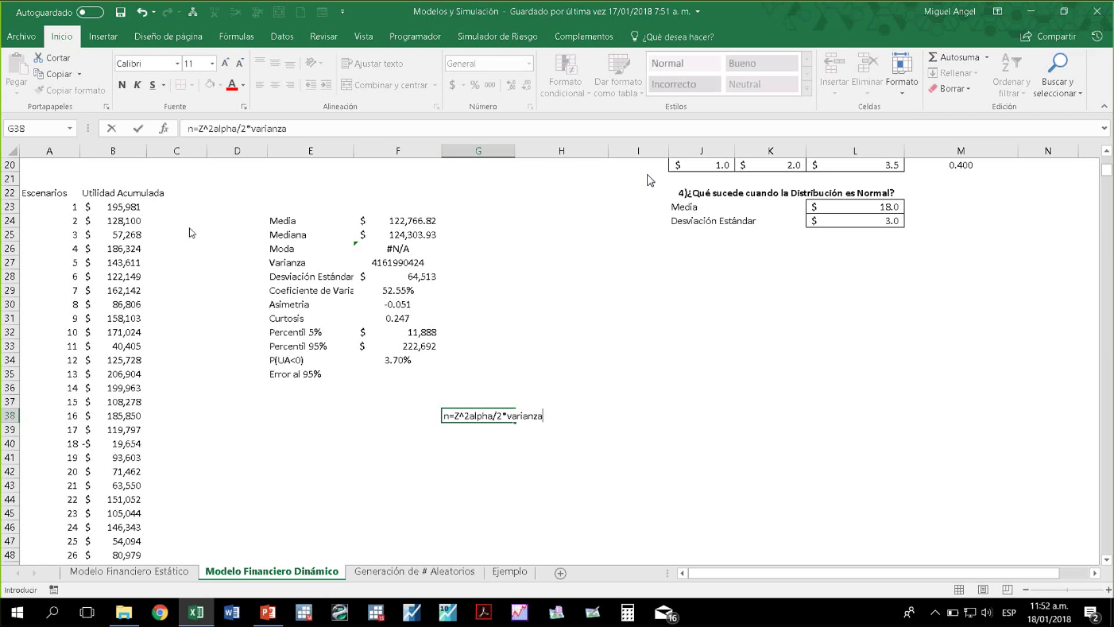
{"action": "key", "text": "ctrl+Return"}
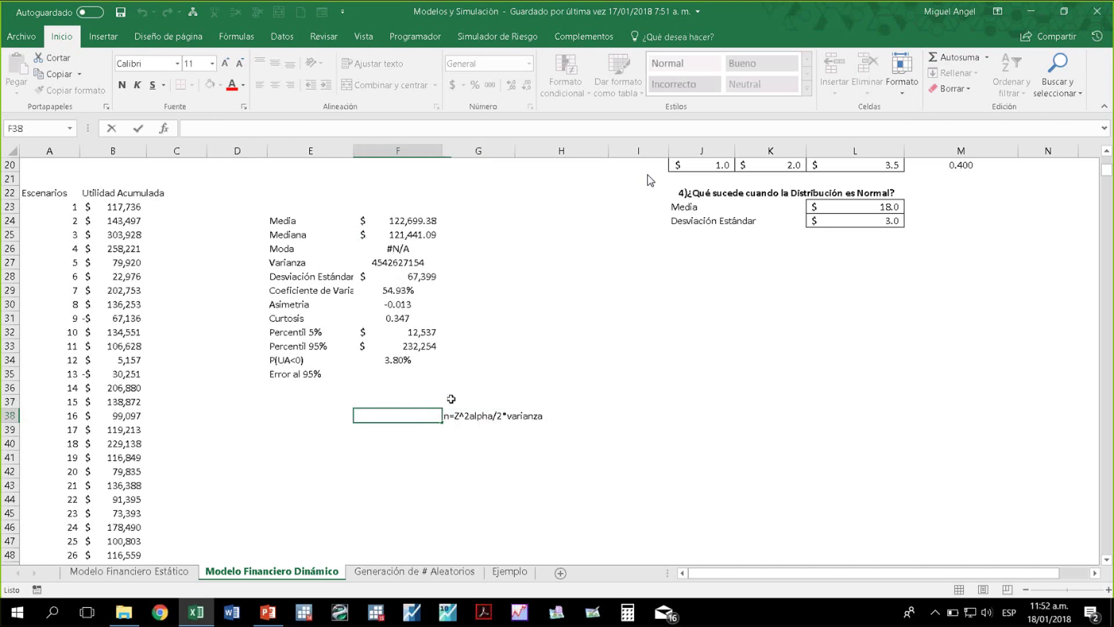
Enclose alpha/2 in parentheses in the sample-size note in G38 so it reads "n=Z^2(alpha/2)*varianza"
{"action": "left_click", "coordinate": [213, 131]}
{"action": "type", "text": "-8"}
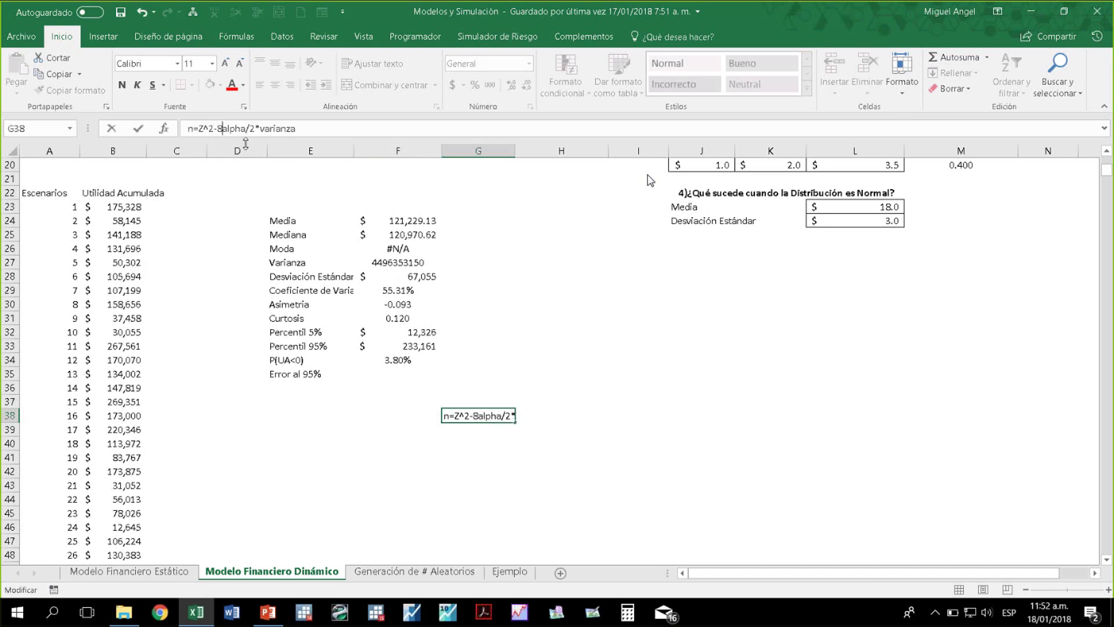
{"action": "left_click", "coordinate": [223, 128]}
{"action": "key", "text": "BackSpace"}
{"action": "key", "text": "BackSpace"}
{"action": "type", "text": "("}
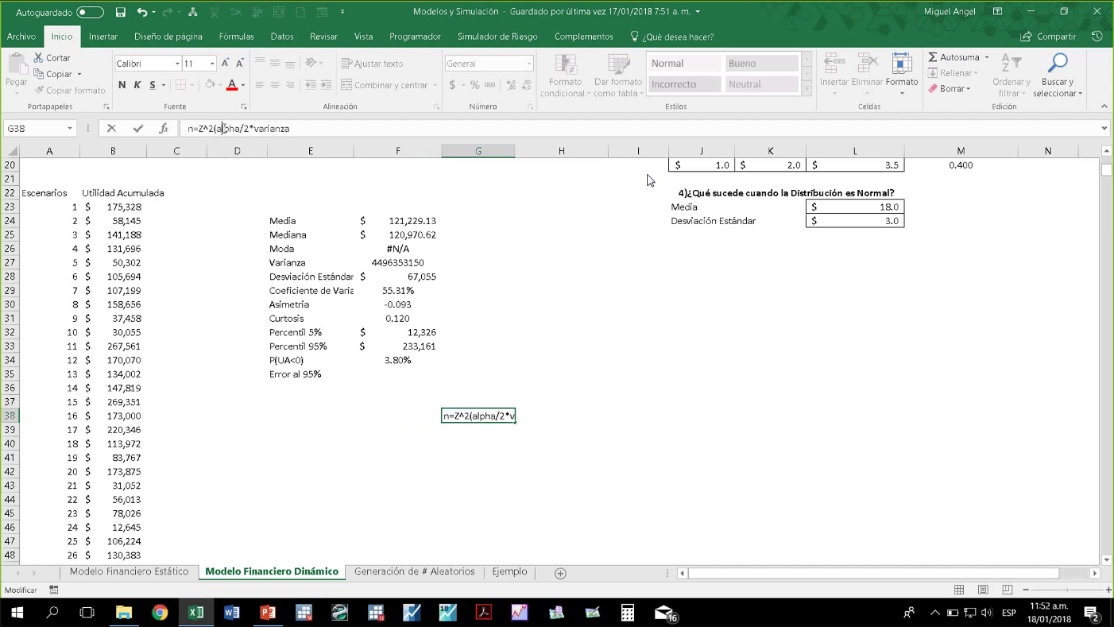
{"action": "key", "text": "Right"}
{"action": "key", "text": "Right"}
{"action": "key", "text": "Right"}
{"action": "key", "text": "Right"}
{"action": "key", "text": "Right"}
{"action": "key", "text": "Right"}
{"action": "key", "text": "Right"}
{"action": "type", "text": ")"}
Append "/E^2" to the end of the sample-size formula note in G38
{"action": "left_click", "coordinate": [316, 128]}
{"action": "type", "text": "/E"}
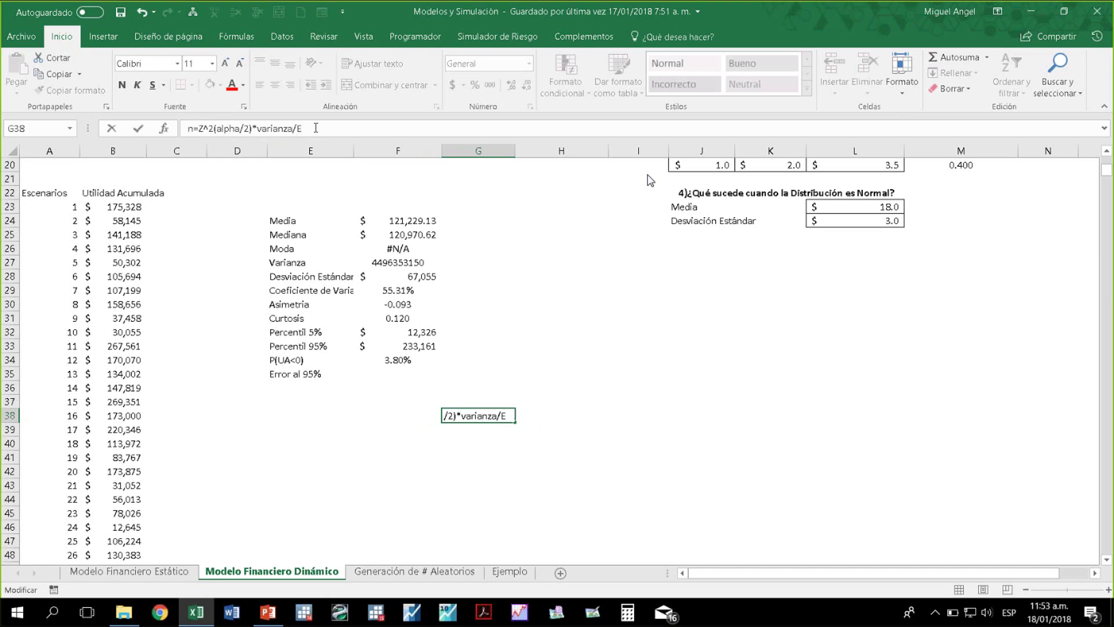
{"action": "type", "text": "^2"}
{"action": "key", "text": "Return"}
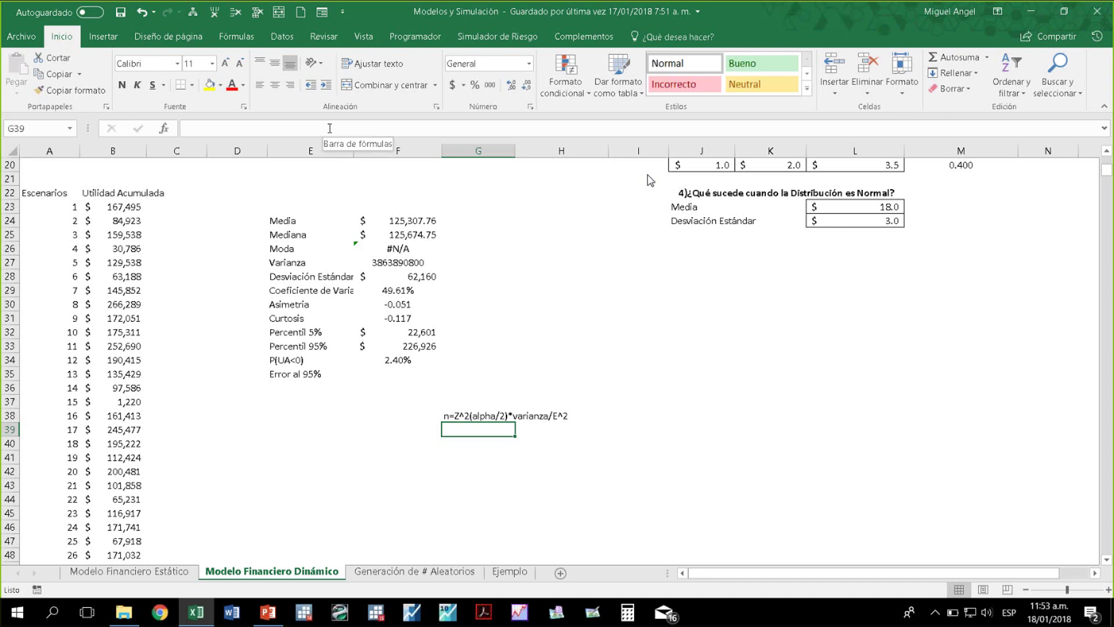
Write the error formula note "E=Z(Alpha/2)*Desviación/Raiz(n)" in G39
{"action": "type", "text": "E"}
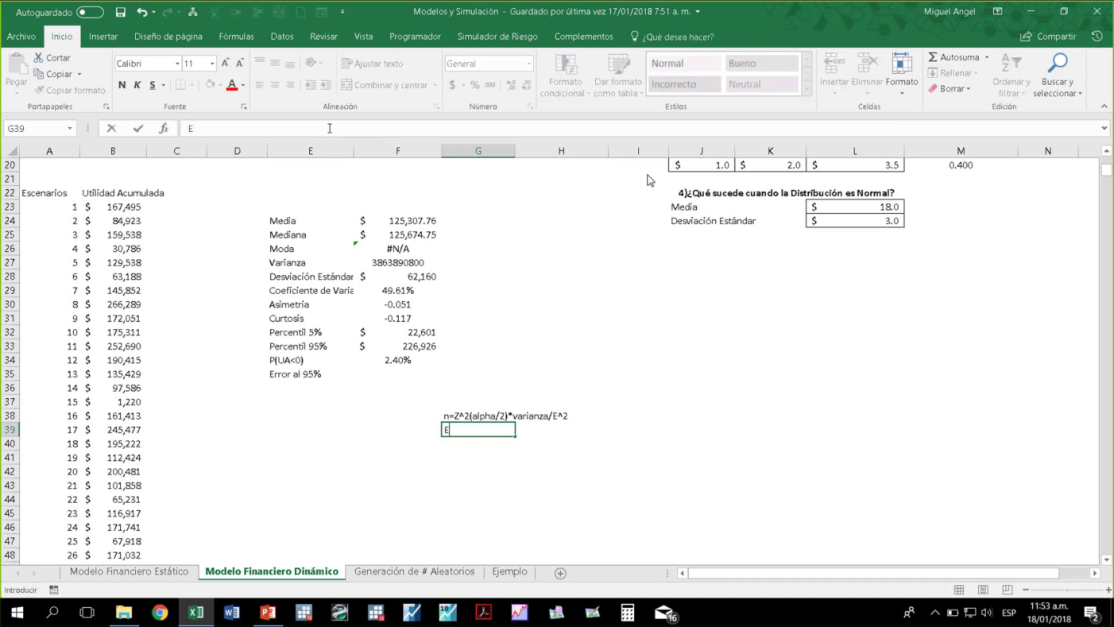
{"action": "type", "text": "=Z(Alpha\""}
{"action": "key", "text": "BackSpace"}
{"action": "type", "text": "/2)*"}
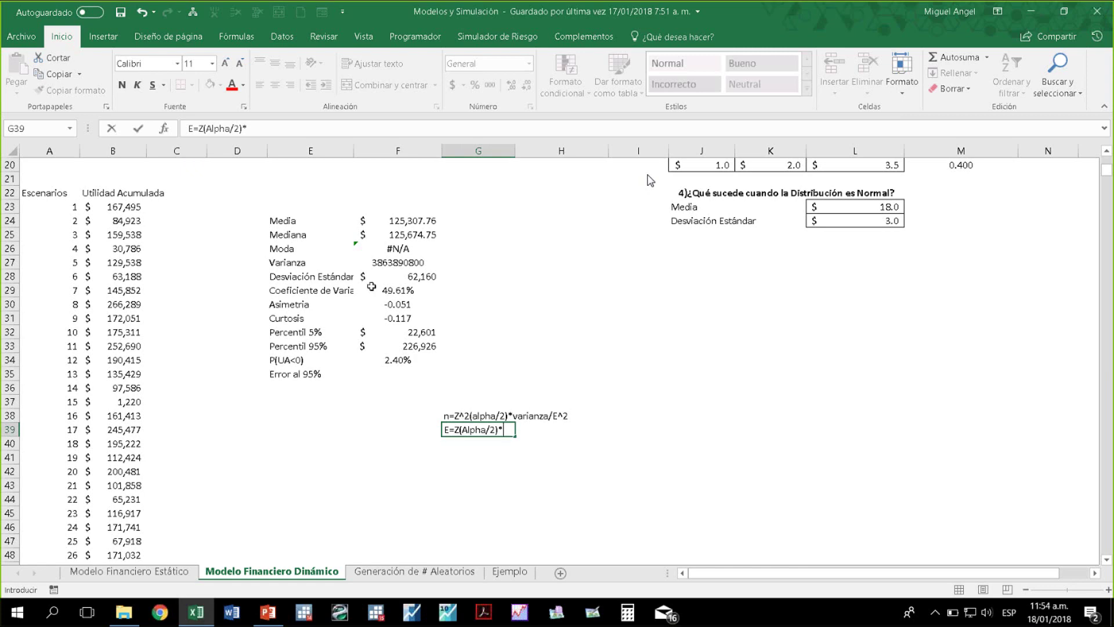
{"action": "type", "text": "Desvc"}
{"action": "left_click", "coordinate": [281, 131]}
{"action": "type", "text": "iaci"}
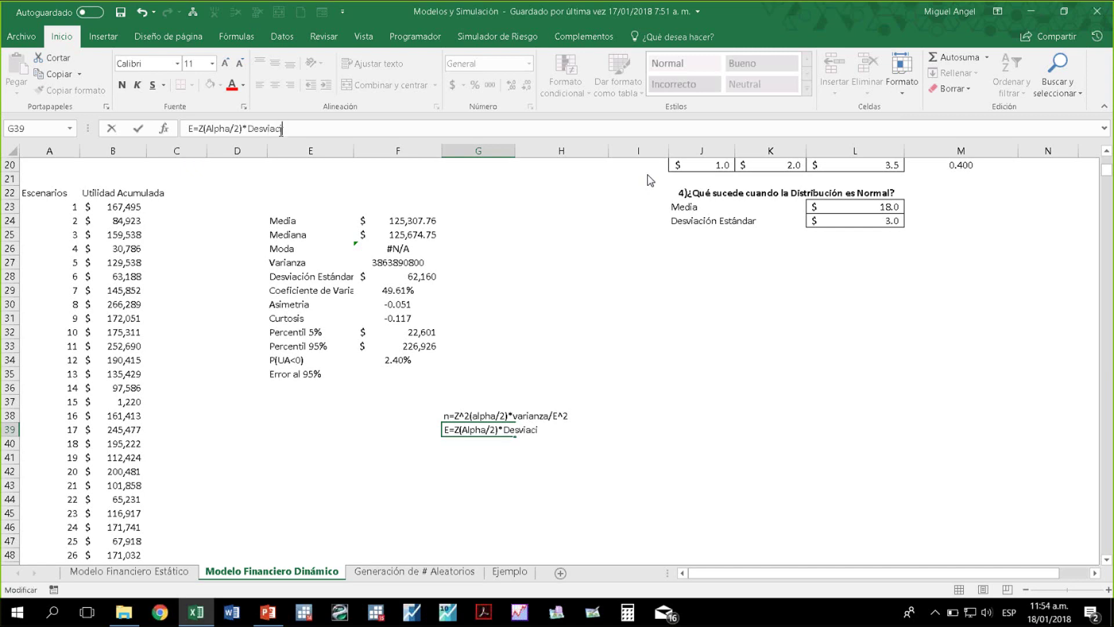
{"action": "type", "text": "ón/Raiz(n)"}
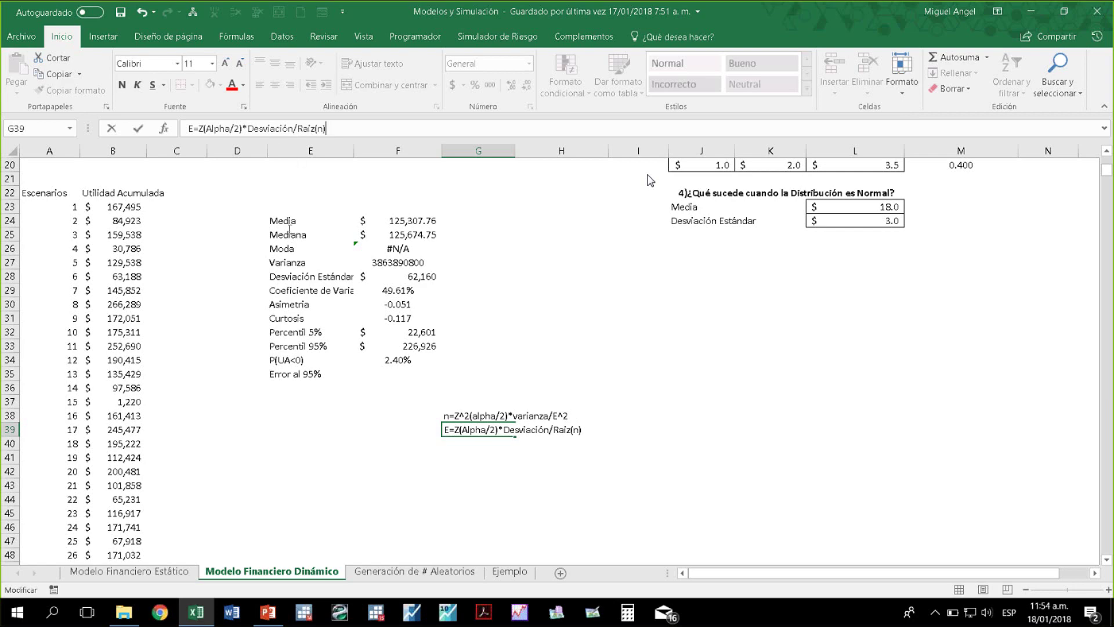
{"action": "left_click", "coordinate": [394, 374]}
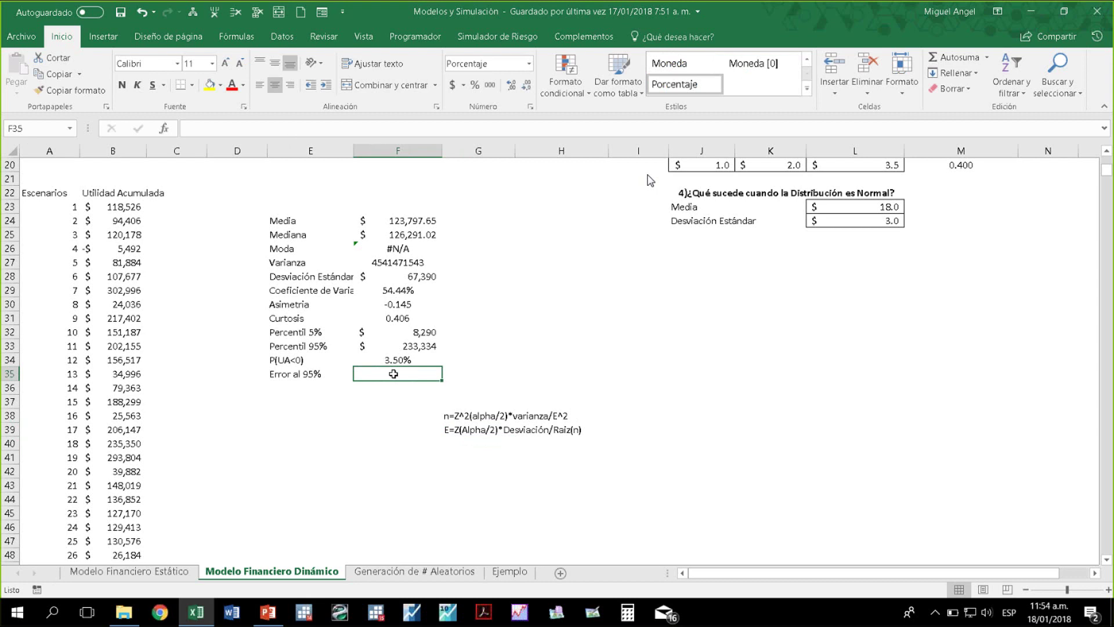
Add the label "NC" in E36 below Error al 95% and enter 95% in F36
{"action": "double_click", "coordinate": [394, 373]}
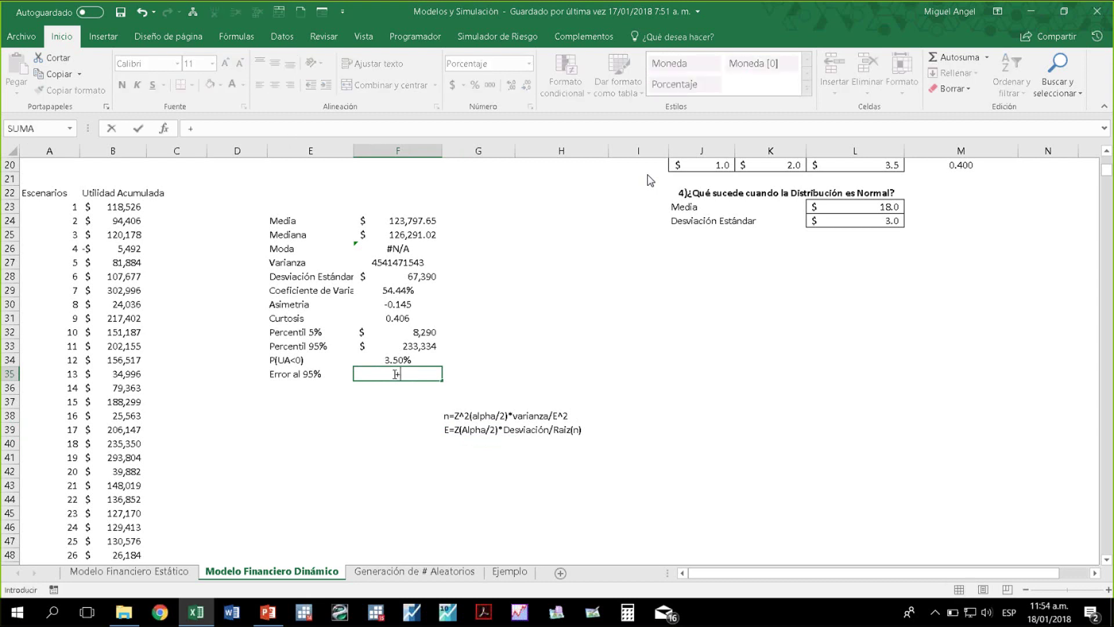
{"action": "key", "text": "Return"}
{"action": "key", "text": "Left"}
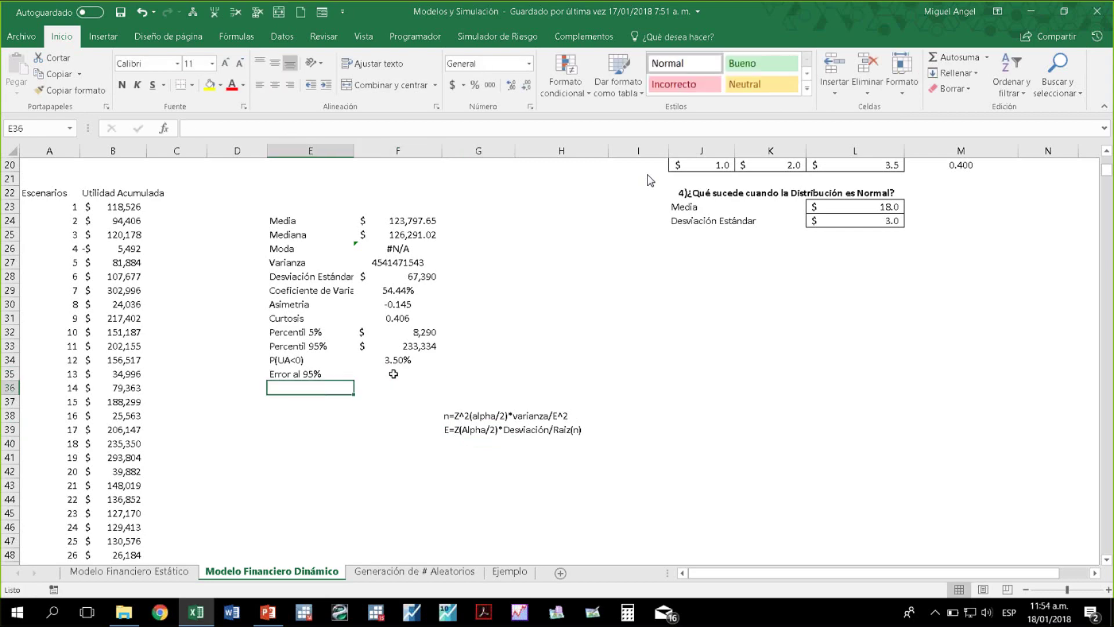
{"action": "key", "text": "Up"}
{"action": "key", "text": "Down"}
{"action": "type", "text": "N"}
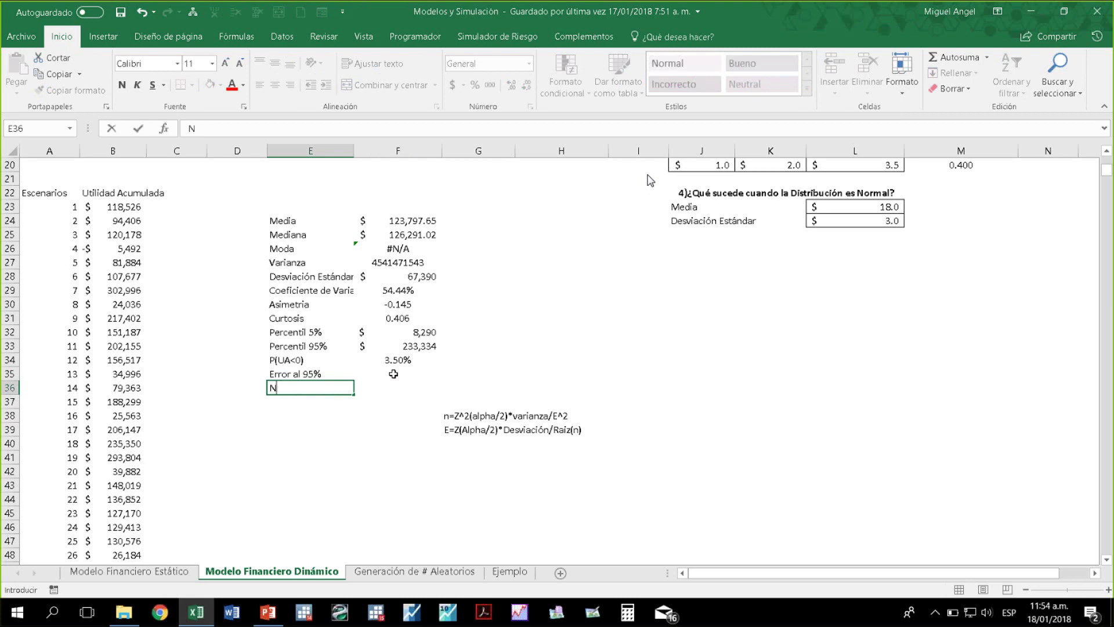
{"action": "type", "text": "C"}
{"action": "key", "text": "Tab"}
{"action": "type", "text": "95%"}
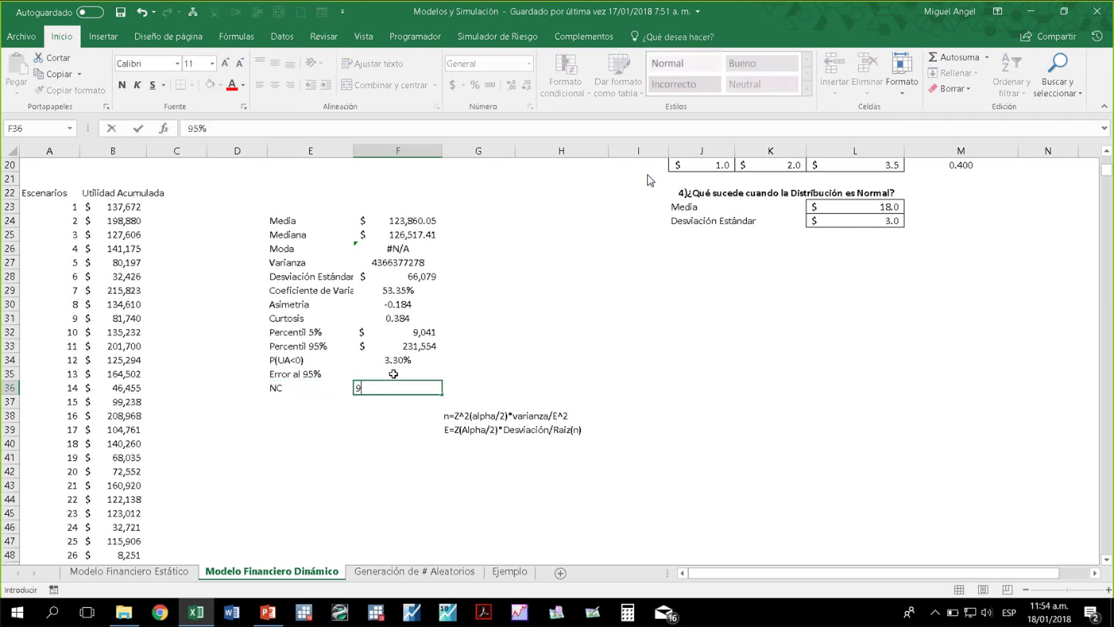
{"action": "key", "text": "Return"}
Add the label "NS" in E37 and calculate it in F37 with +1-F36
{"action": "type", "text": "NS"}
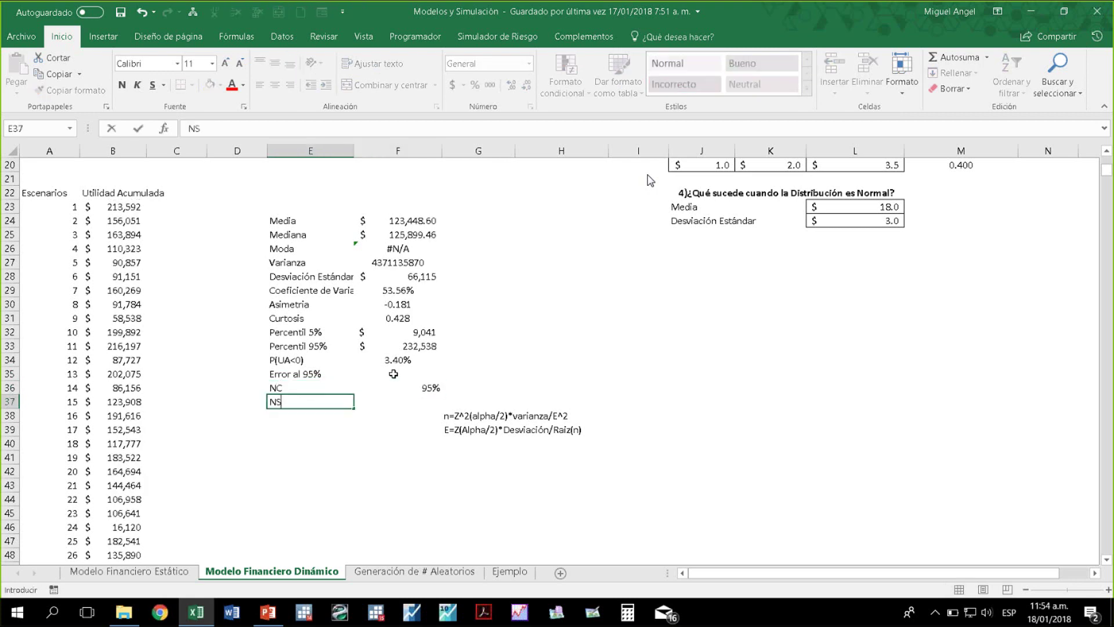
{"action": "key", "text": "Tab"}
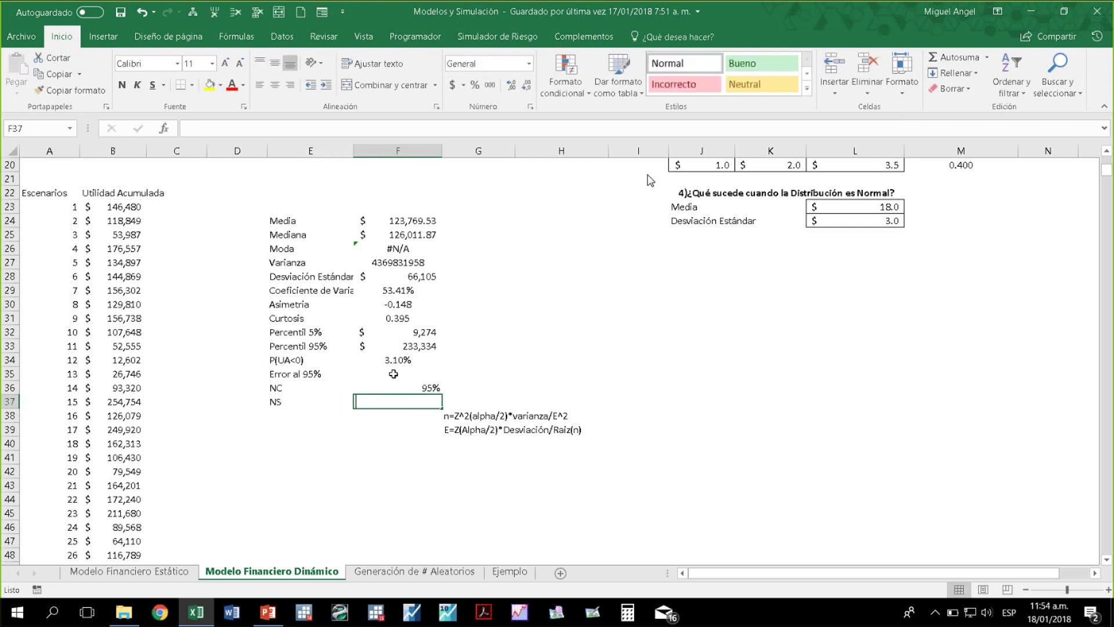
{"action": "type", "text": "+1-"}
{"action": "key", "text": "Up"}
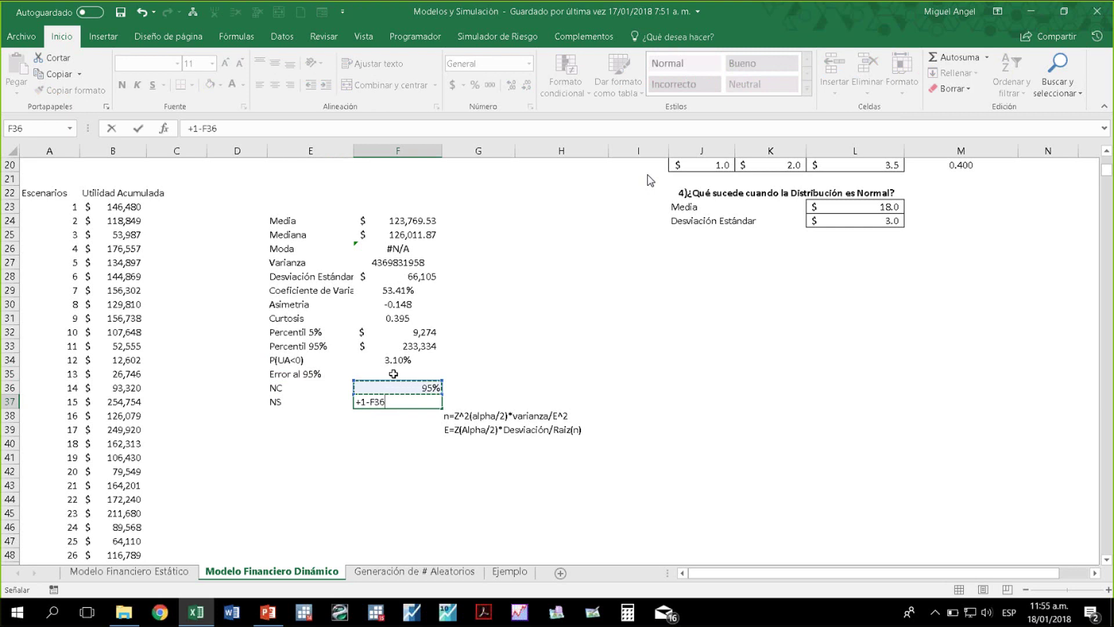
{"action": "key", "text": "Return"}
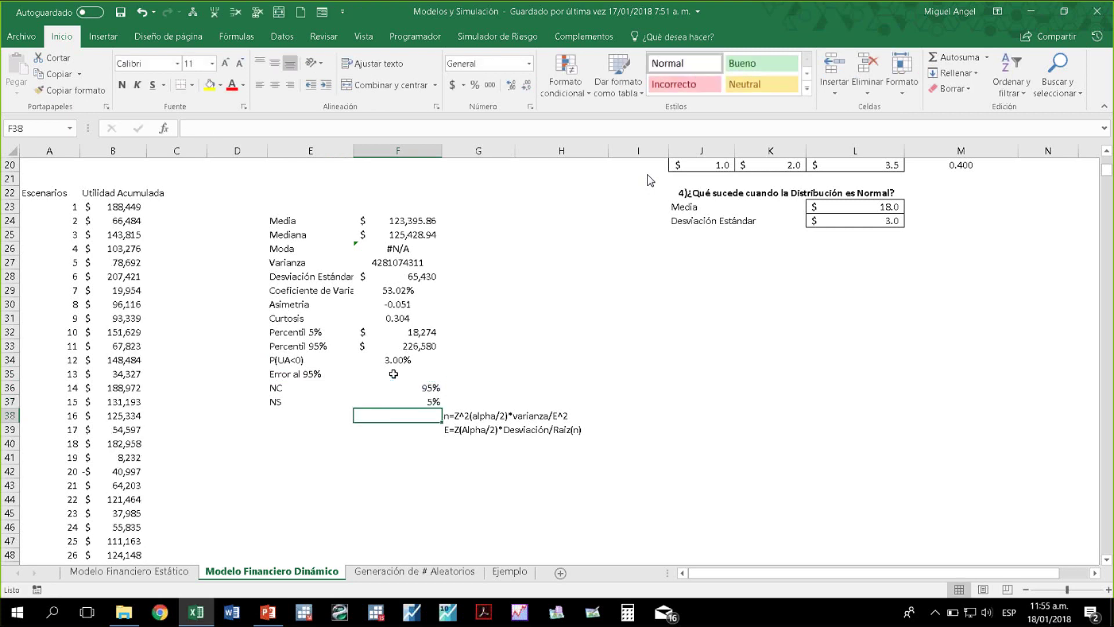
Calculate alpha/2 in F38 by halving the significance level with +F37/2
{"action": "key", "text": "Left"}
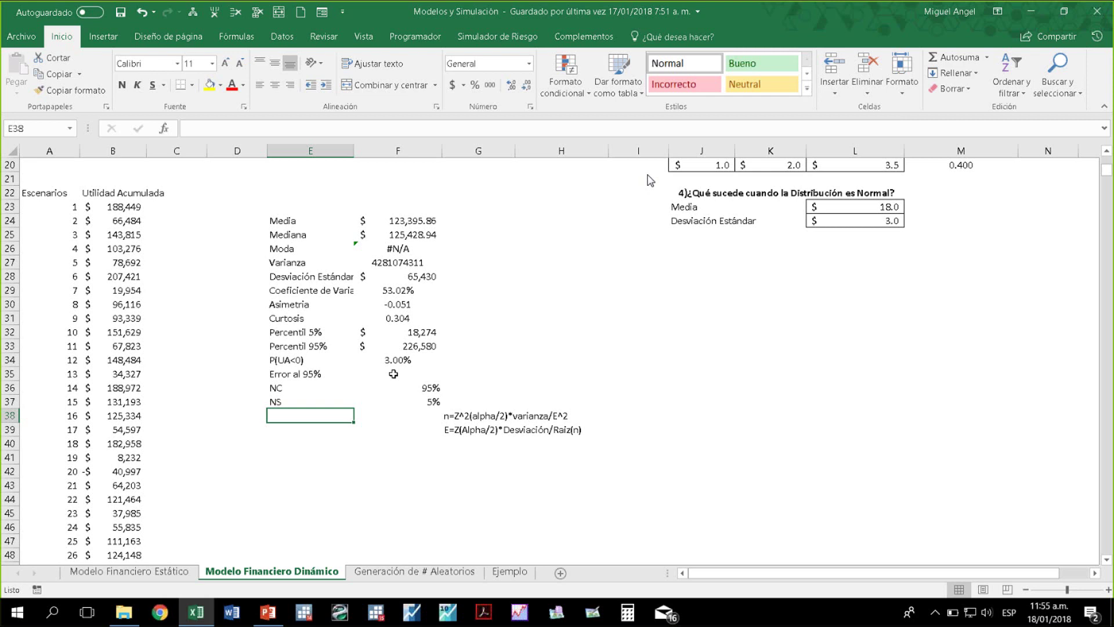
{"action": "key", "text": "Right"}
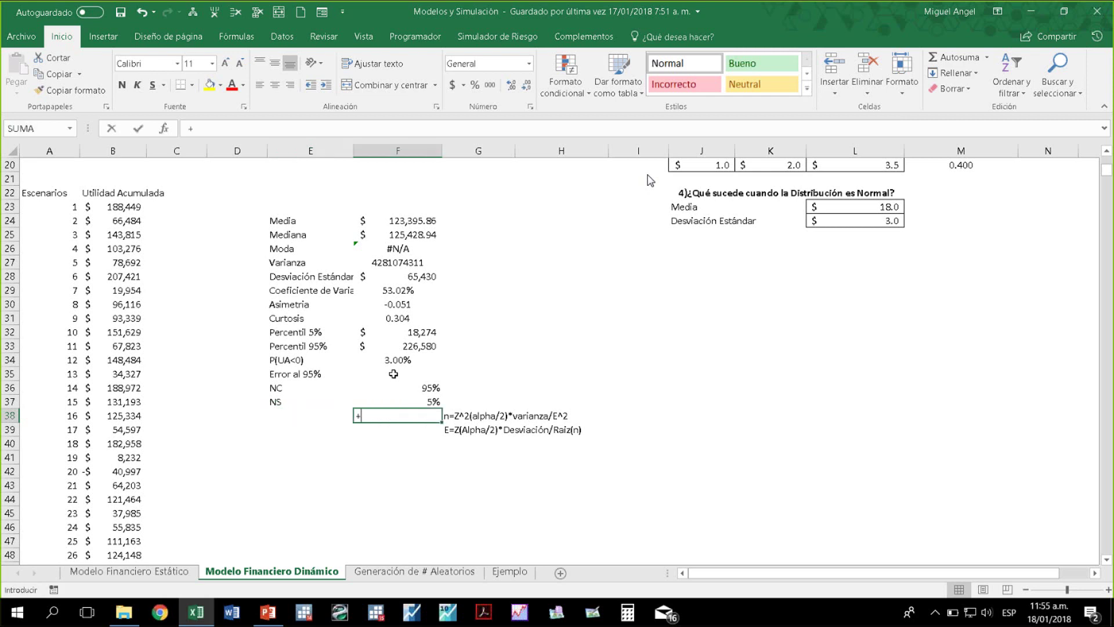
{"action": "type", "text": "+"}
{"action": "key", "text": "Up"}
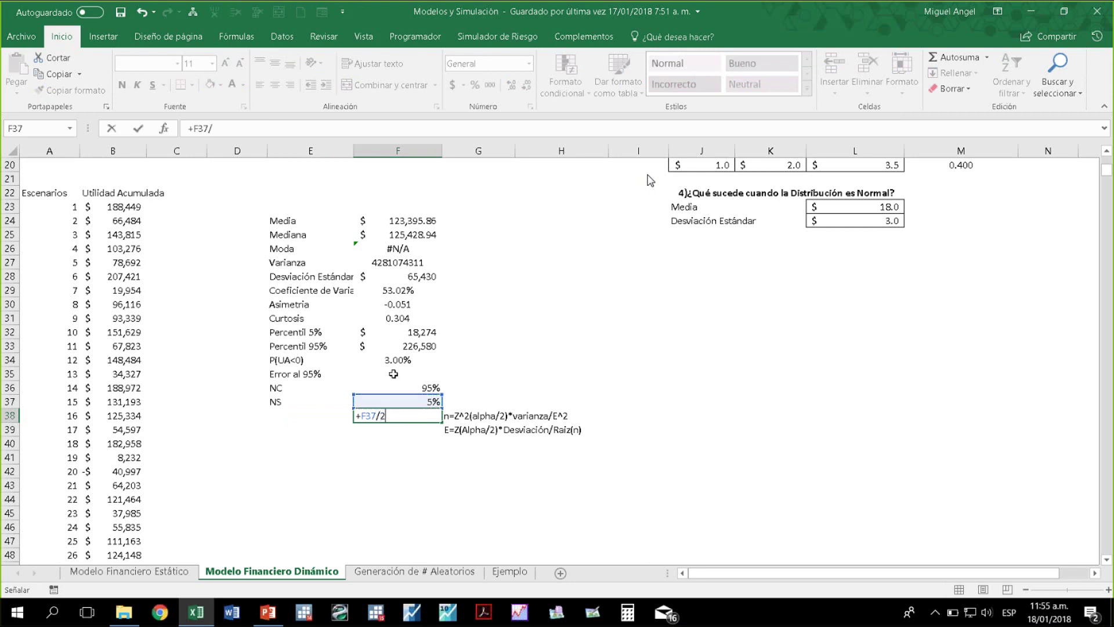
{"action": "type", "text": "/2"}
{"action": "key", "text": "Return"}
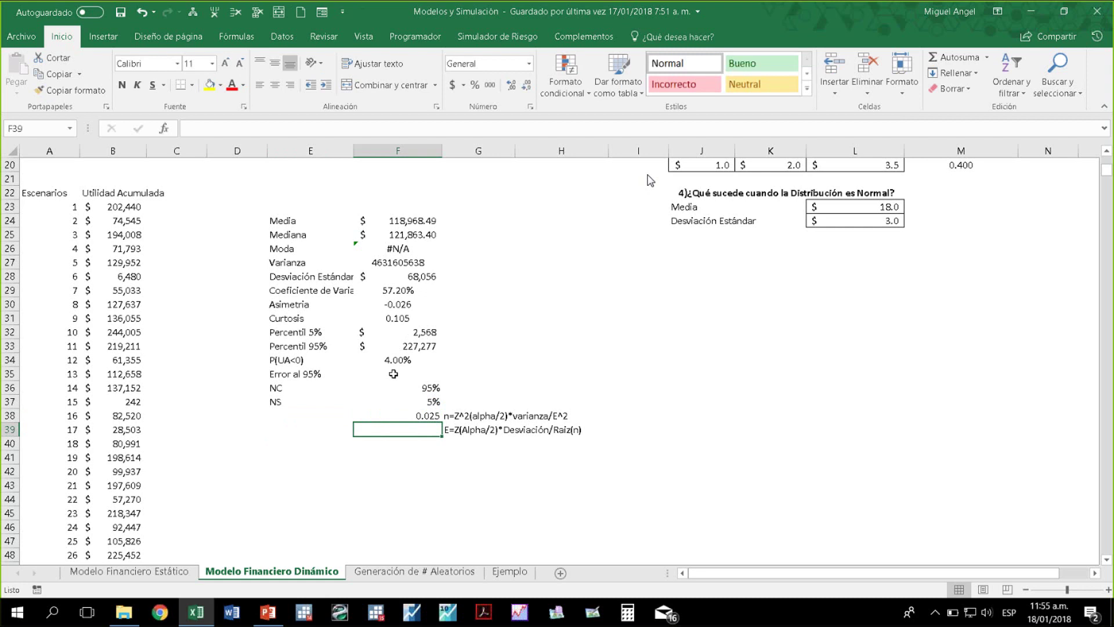
Calculate the Z value in F39 with INV.NORM.ESTAND, using the alpha/2 cell F38 as the probability
{"action": "key", "text": "Up"}
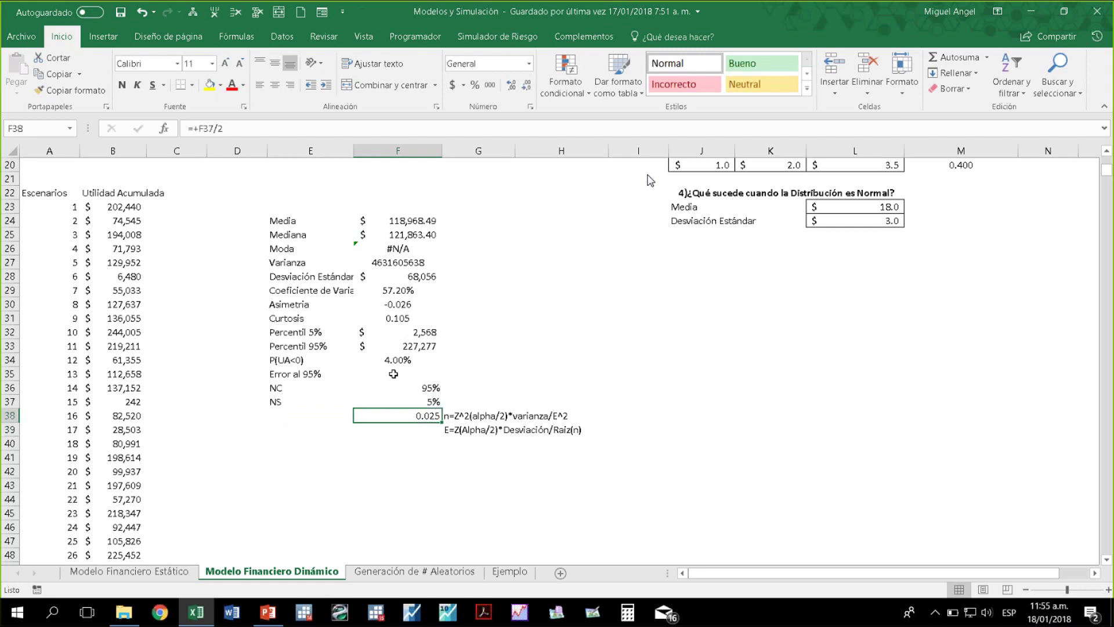
{"action": "key", "text": "Down"}
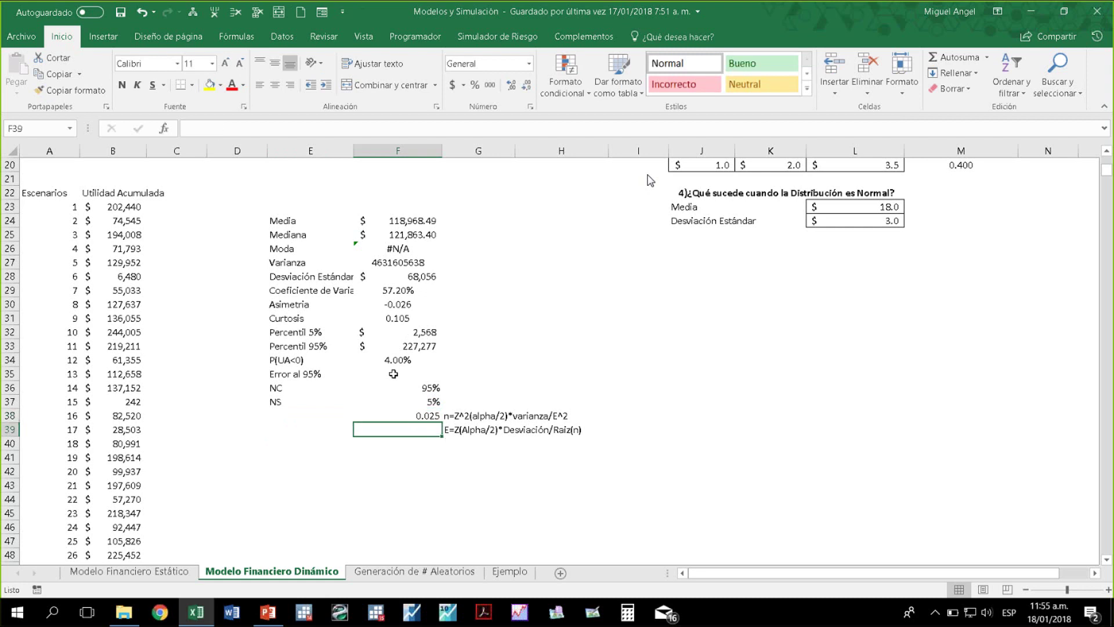
{"action": "type", "text": "+INV"}
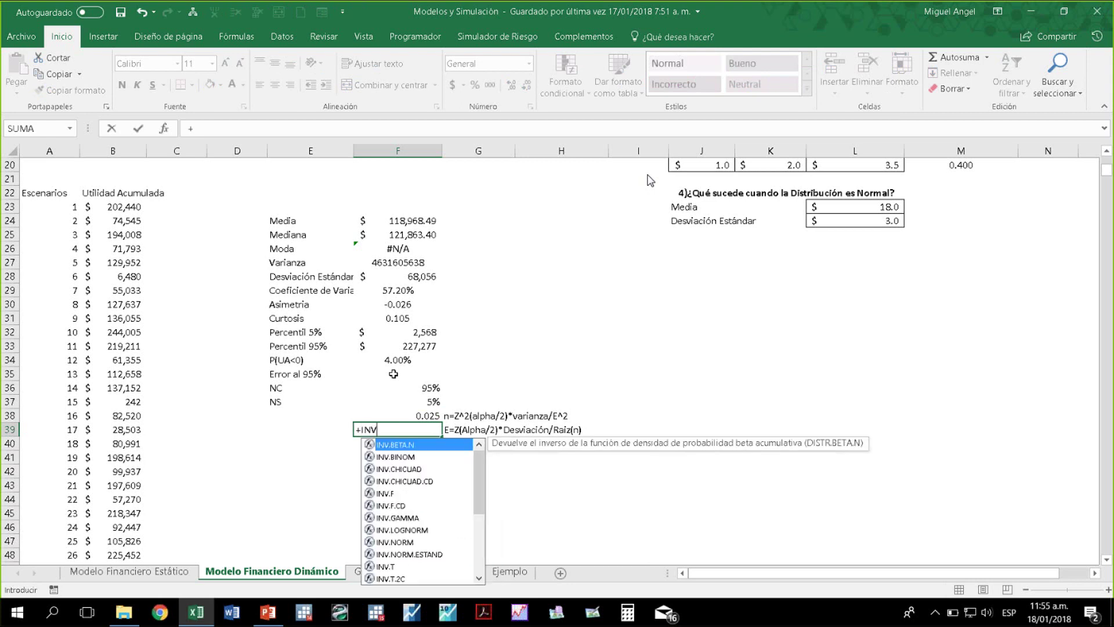
{"action": "key", "text": "Down"}
{"action": "key", "text": "Down"}
{"action": "key", "text": "Down"}
{"action": "key", "text": "Down"}
{"action": "key", "text": "Down"}
{"action": "key", "text": "Down"}
{"action": "key", "text": "Down"}
{"action": "key", "text": "Down"}
{"action": "key", "text": "Down"}
{"action": "key", "text": "Tab"}
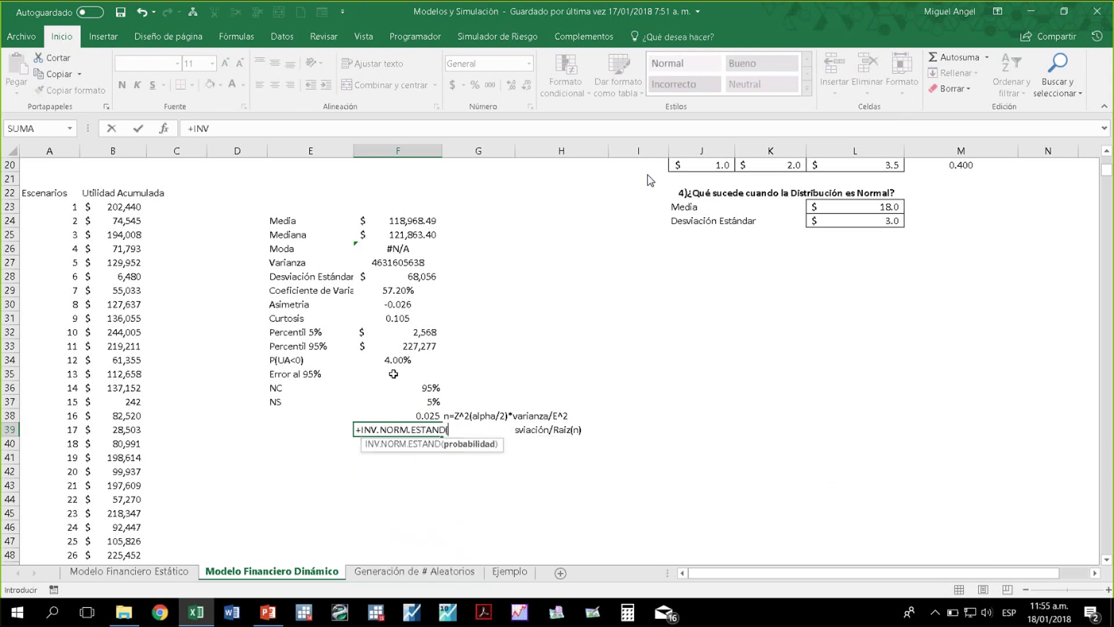
{"action": "key", "text": "Up"}
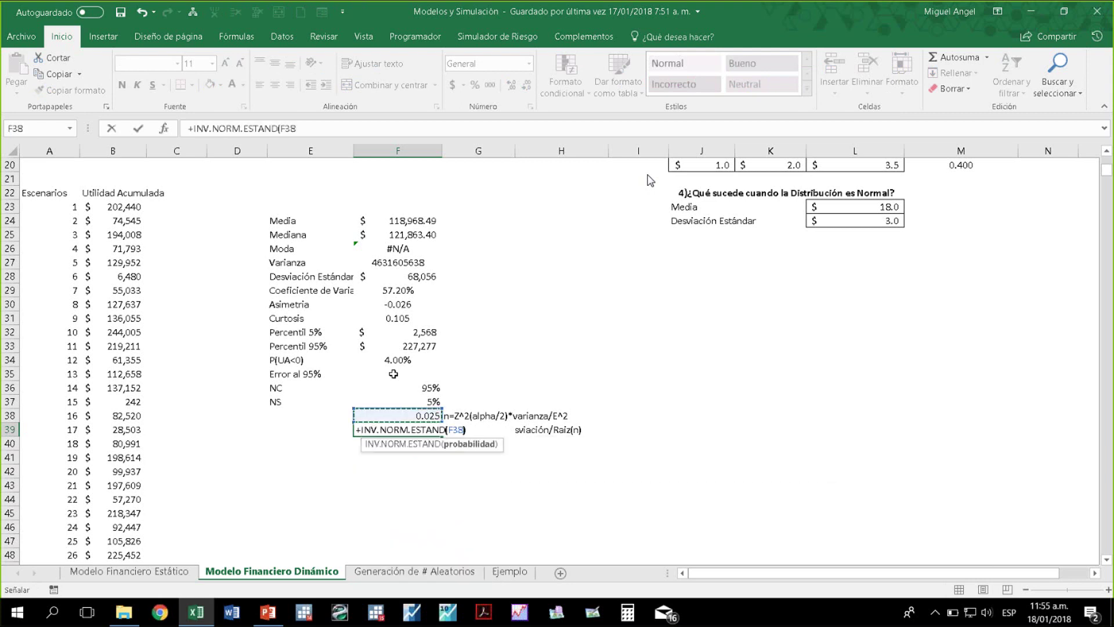
{"action": "type", "text": ")"}
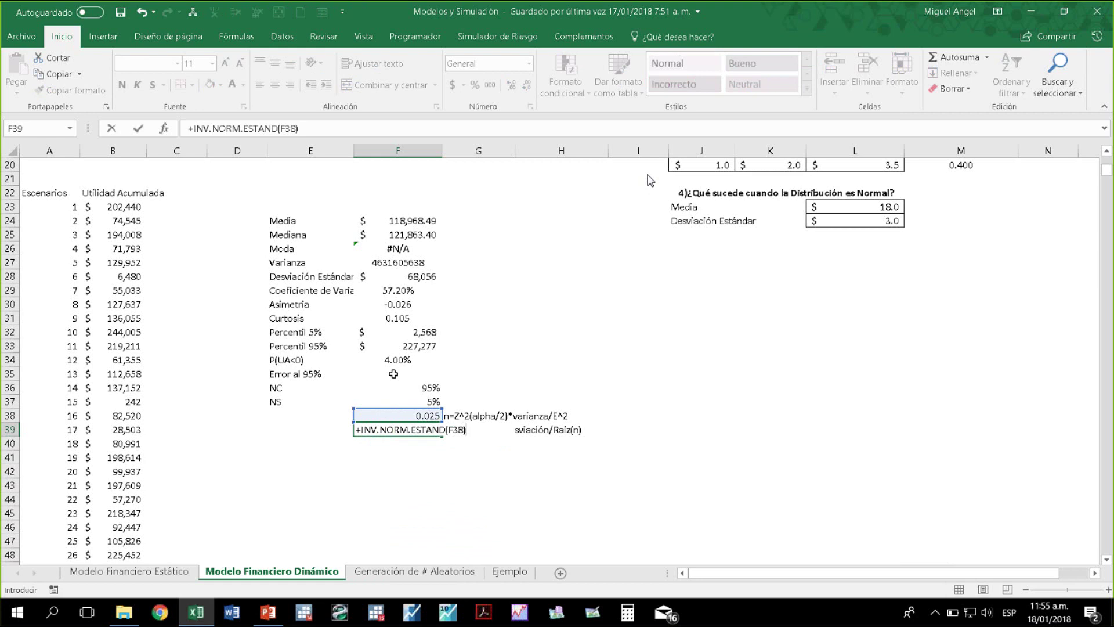
{"action": "key", "text": "Return"}
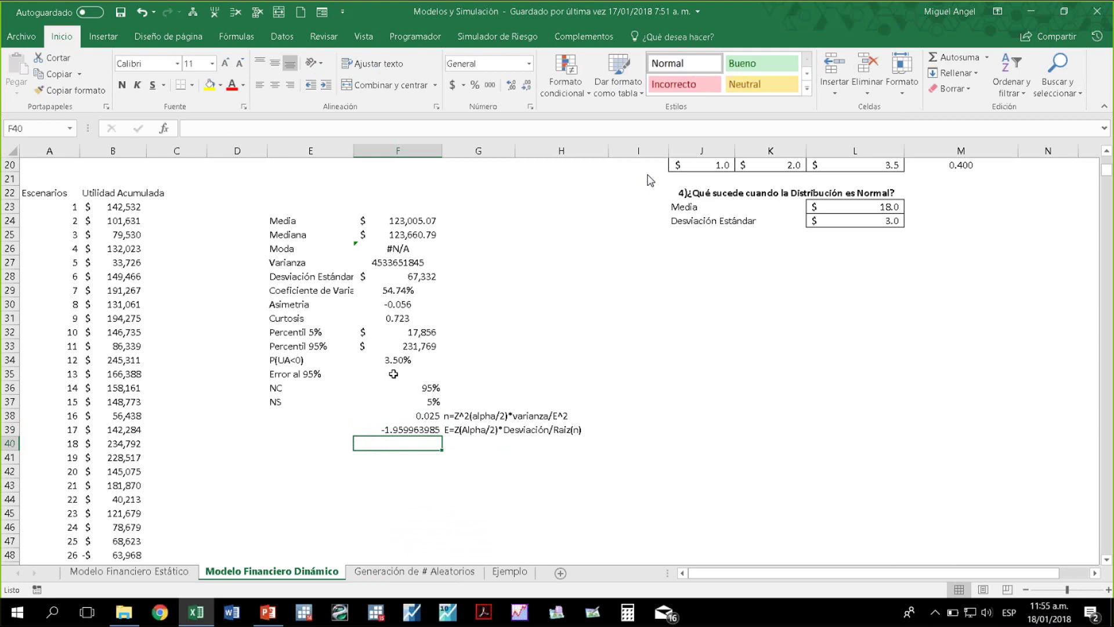
Change the probability in the F39 INV.NORM.ESTAND formula to 1-F38
{"action": "key", "text": "Up"}
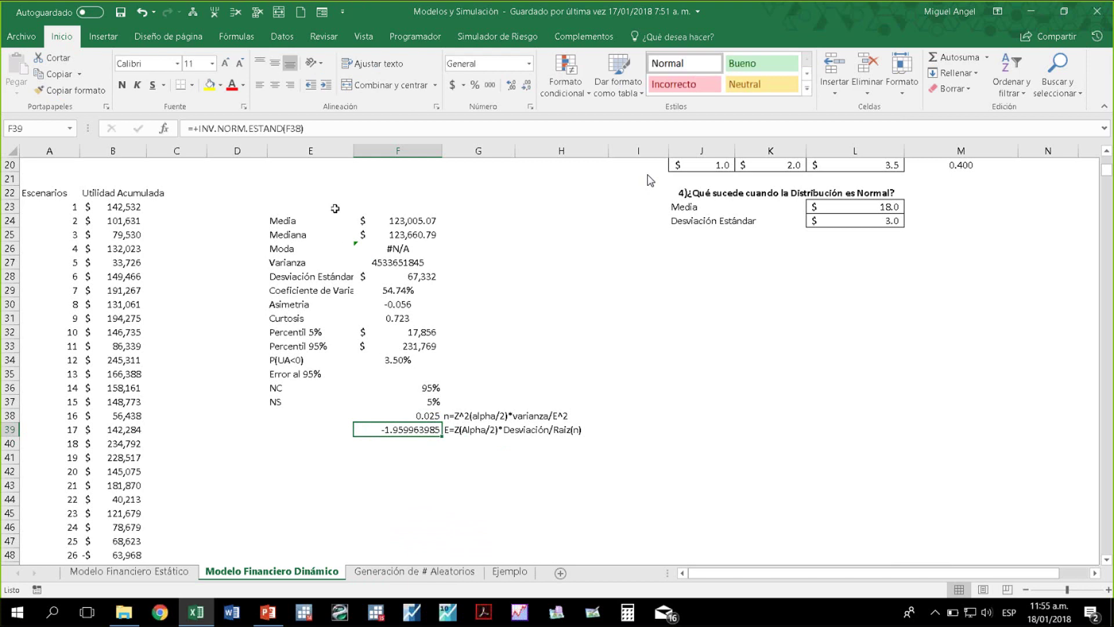
{"action": "left_click", "coordinate": [285, 128]}
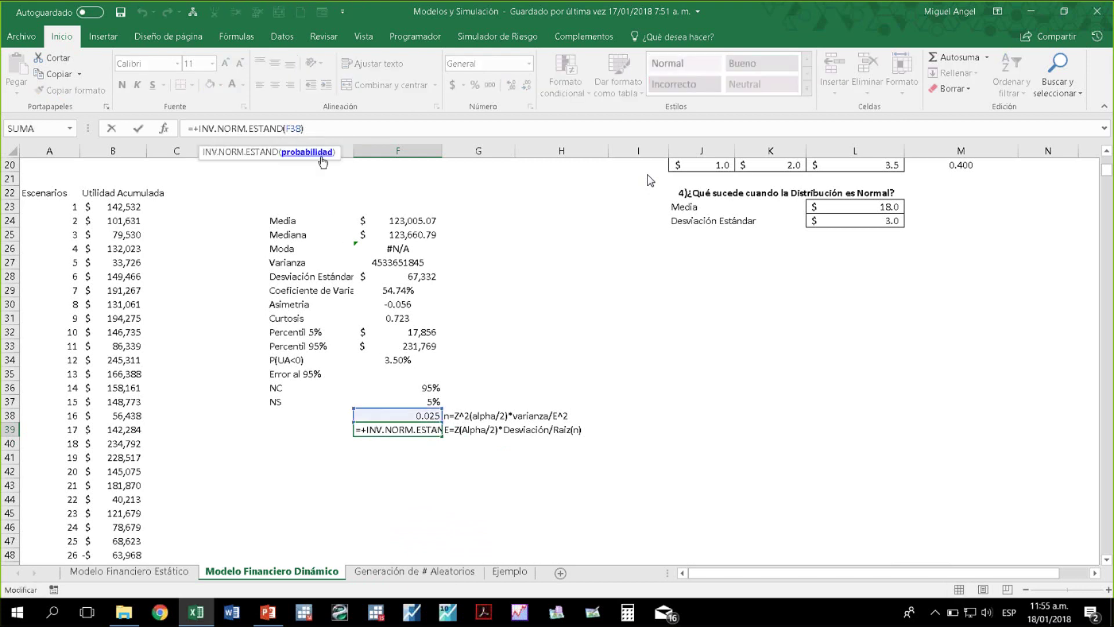
{"action": "type", "text": "1-"}
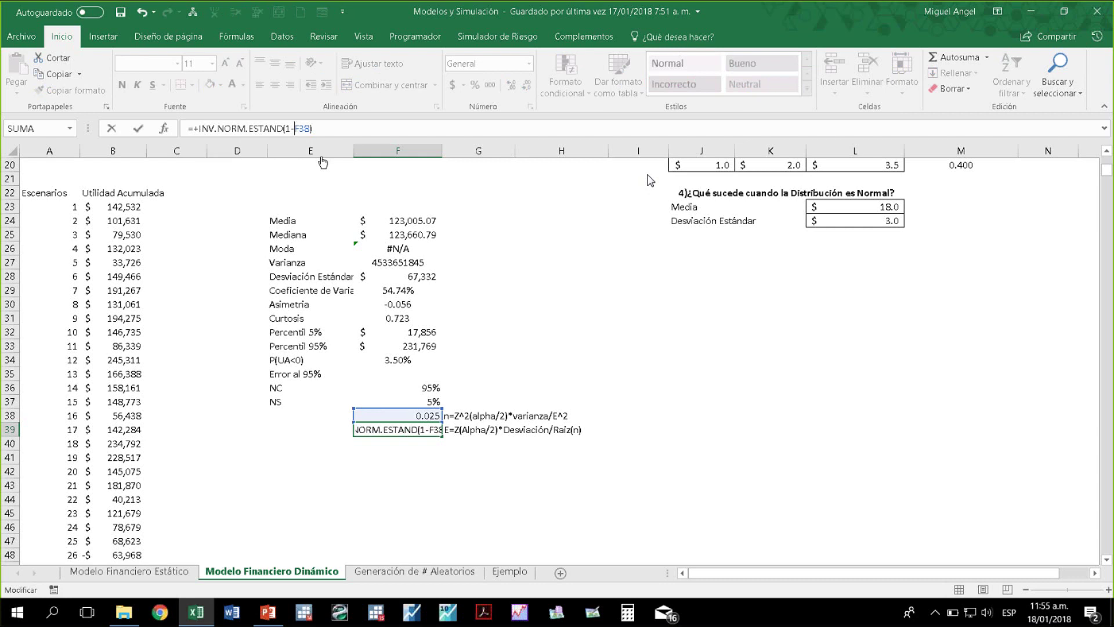
{"action": "key", "text": "Return"}
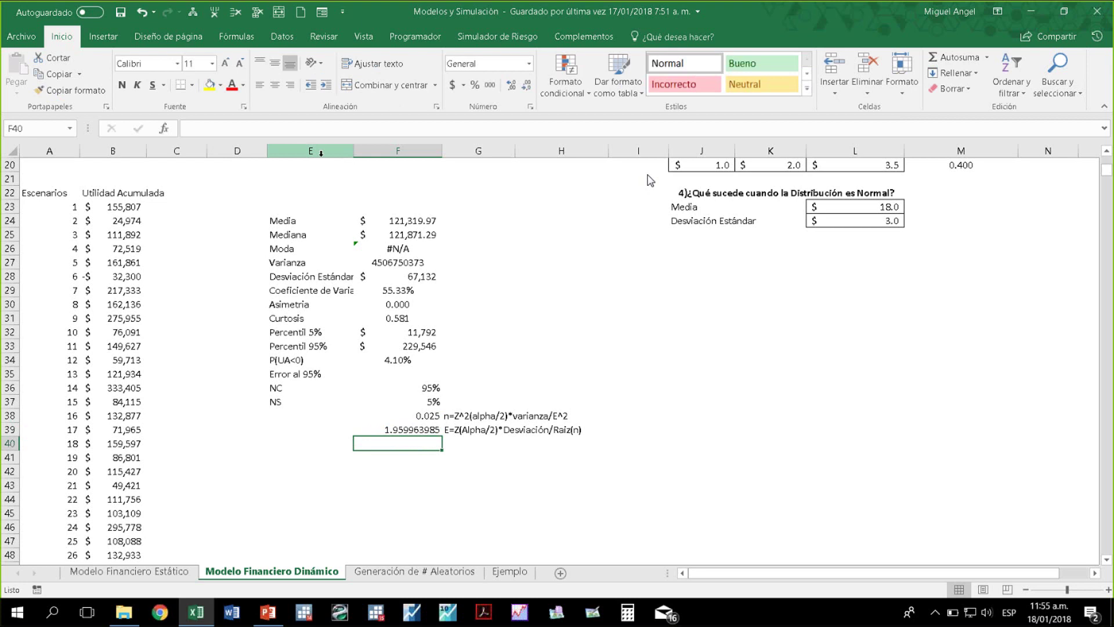
Review the error, NC, NS, alpha/2 and Z cells in F35:F39
{"action": "key", "text": "Up"}
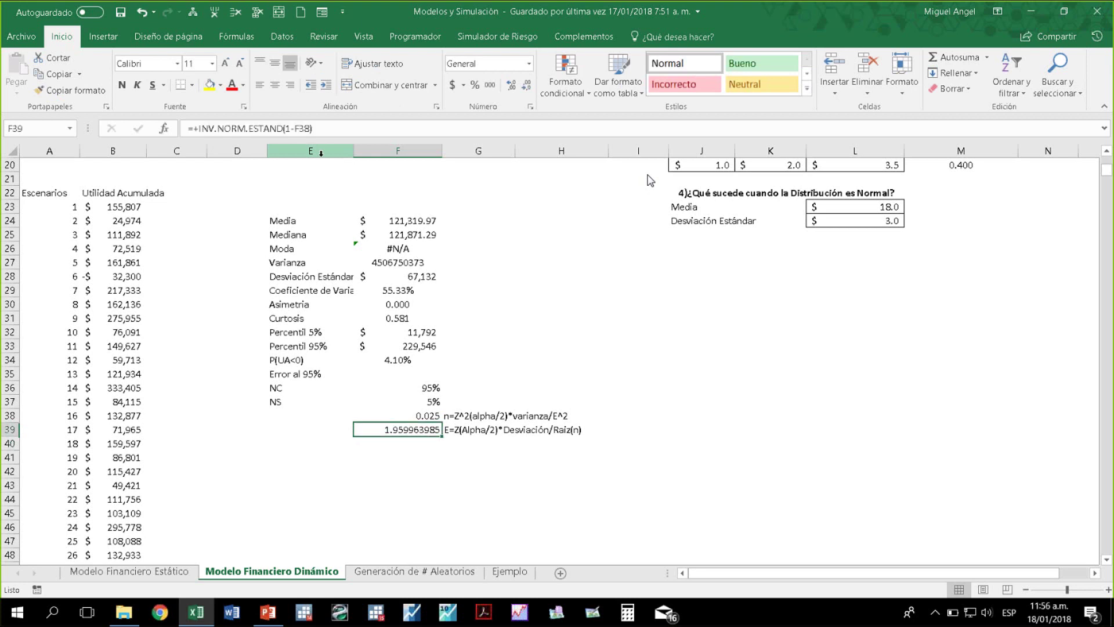
{"action": "key", "text": "Up"}
{"action": "key", "text": "Up"}
{"action": "key", "text": "Up"}
{"action": "key", "text": "Up"}
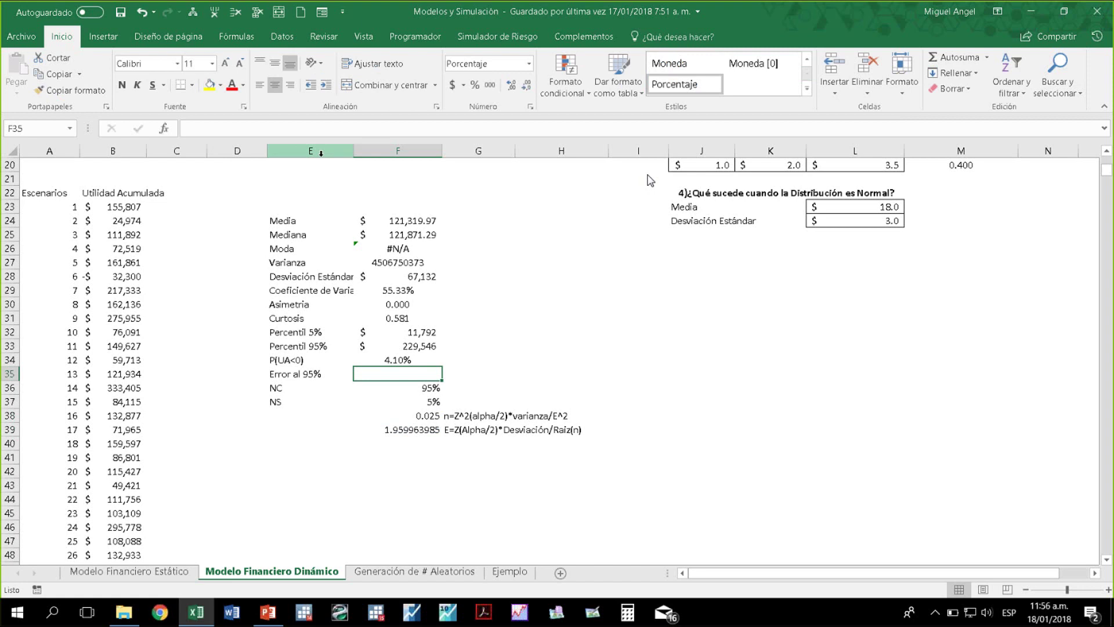
{"action": "key", "text": "Down"}
{"action": "key", "text": "Down"}
{"action": "key", "text": "Down"}
{"action": "key", "text": "Down"}
{"action": "key", "text": "Up"}
{"action": "key", "text": "Up"}
{"action": "key", "text": "Up"}
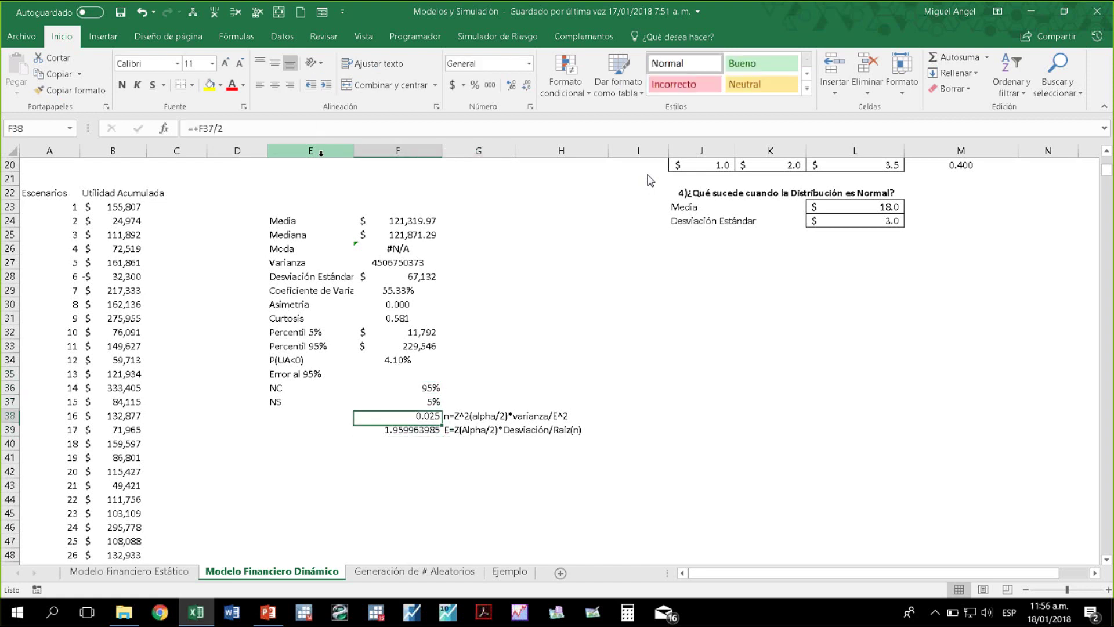
Calculate the error at 95% in F35 relative to the mean with the formula +F39*F28/RAIZ(1000)/F24
{"action": "type", "text": "+"}
{"action": "key", "text": "Down"}
{"action": "key", "text": "Down"}
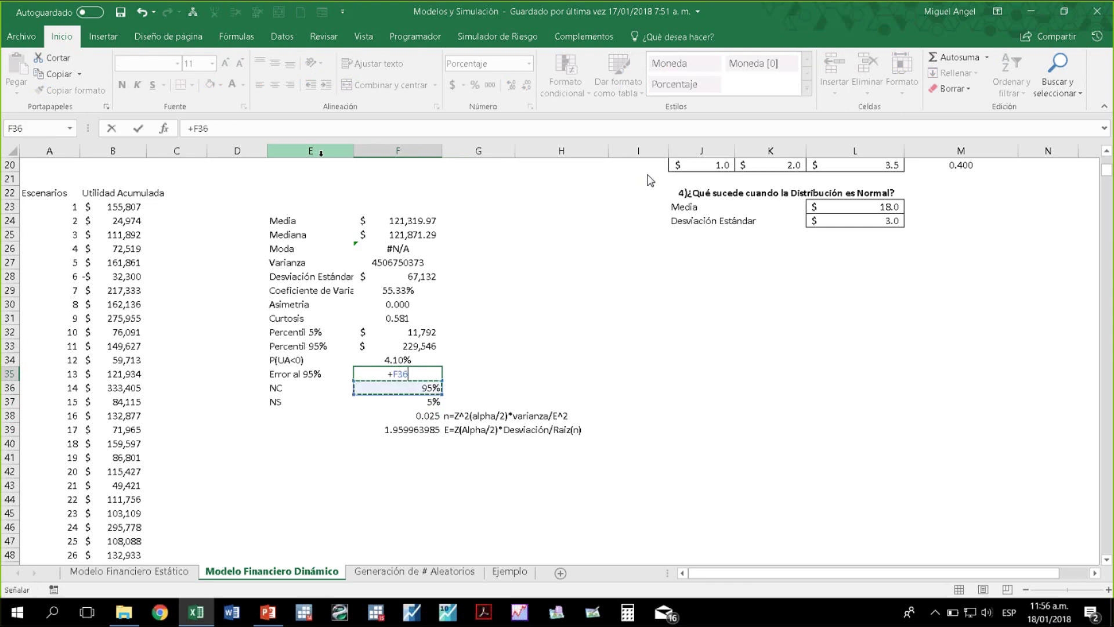
{"action": "type", "text": "*"}
{"action": "key", "text": "Up"}
{"action": "key", "text": "Up"}
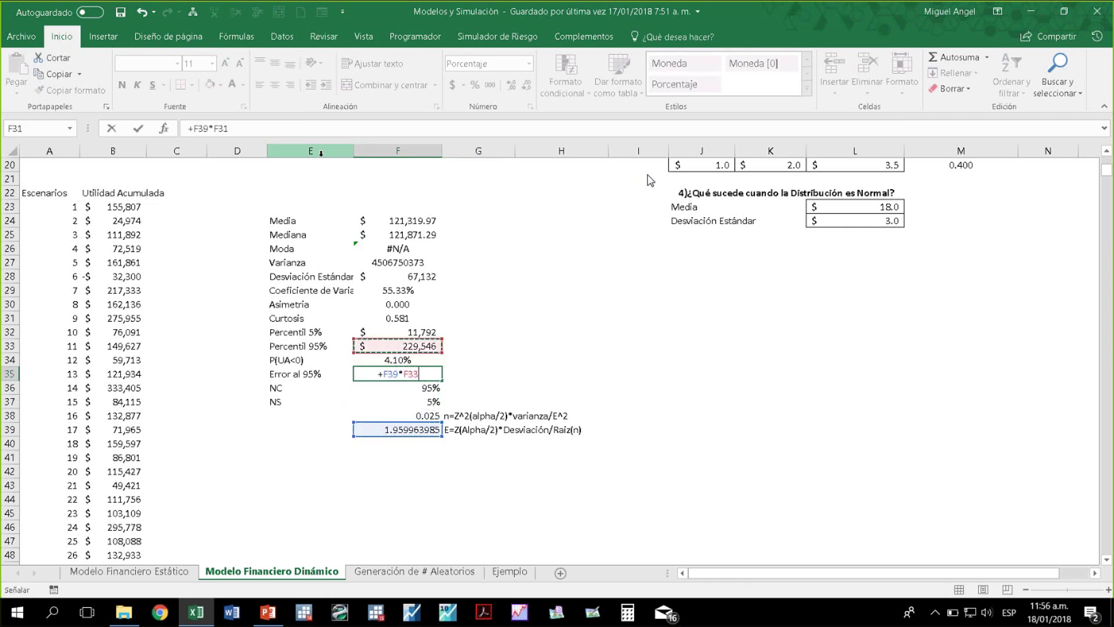
{"action": "key", "text": "Up"}
{"action": "key", "text": "Up"}
{"action": "key", "text": "Up"}
{"action": "key", "text": "Up"}
{"action": "key", "text": "Up"}
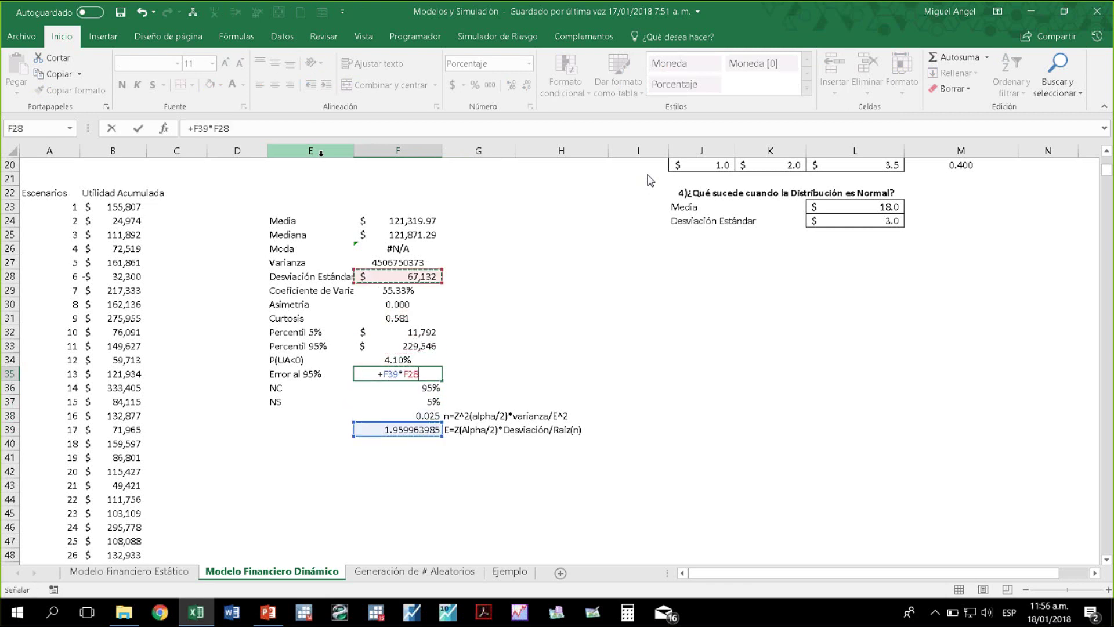
{"action": "type", "text": "/RAIZ("}
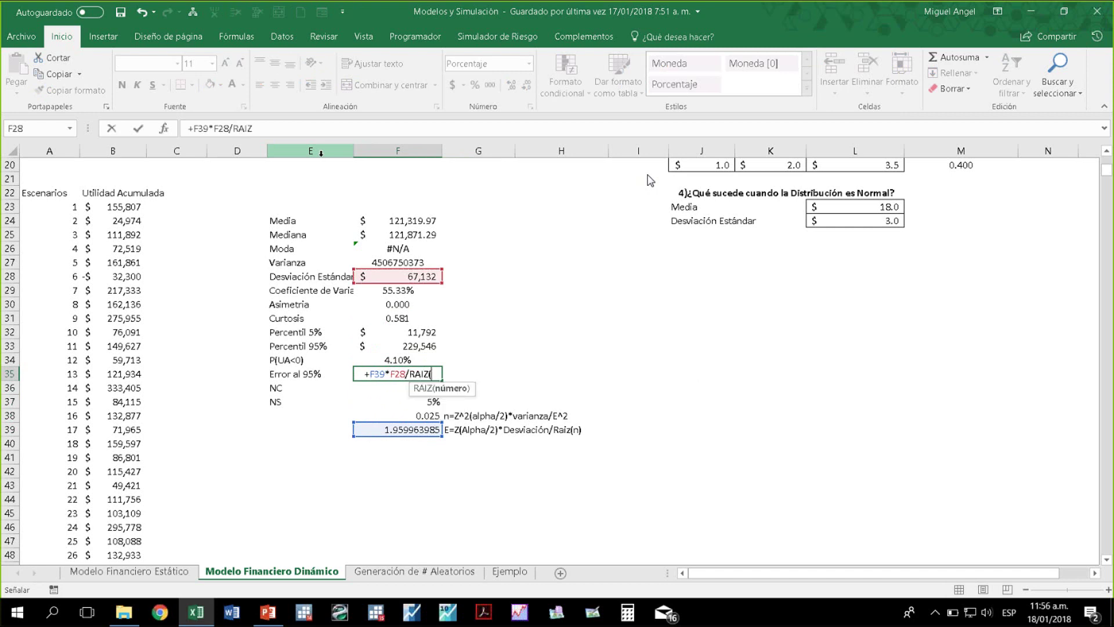
{"action": "type", "text": "1000"}
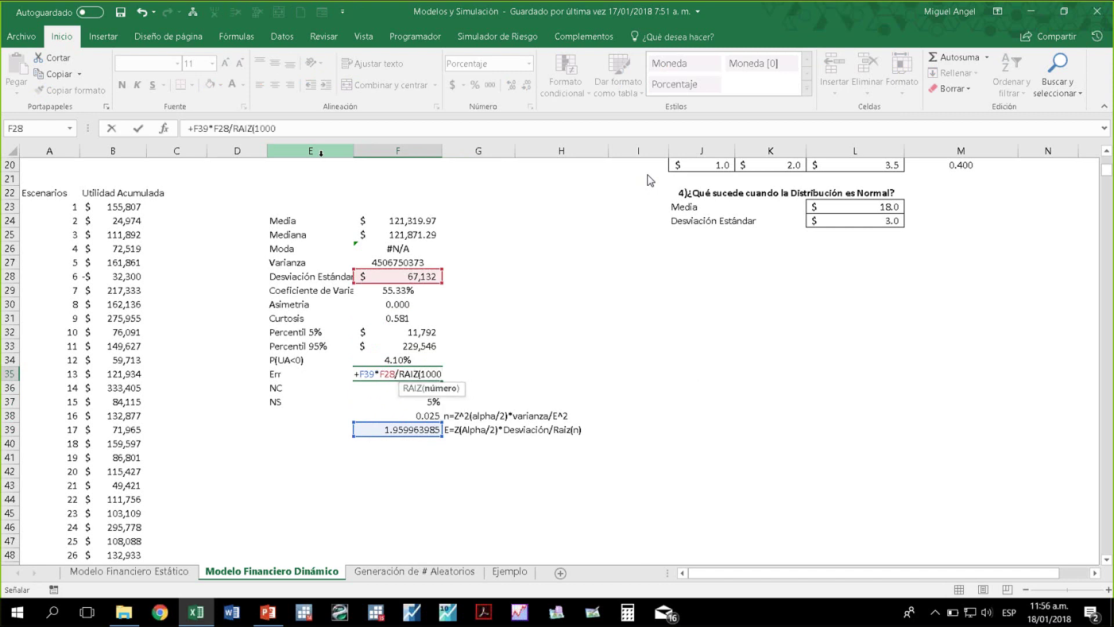
{"action": "type", "text": ")/"}
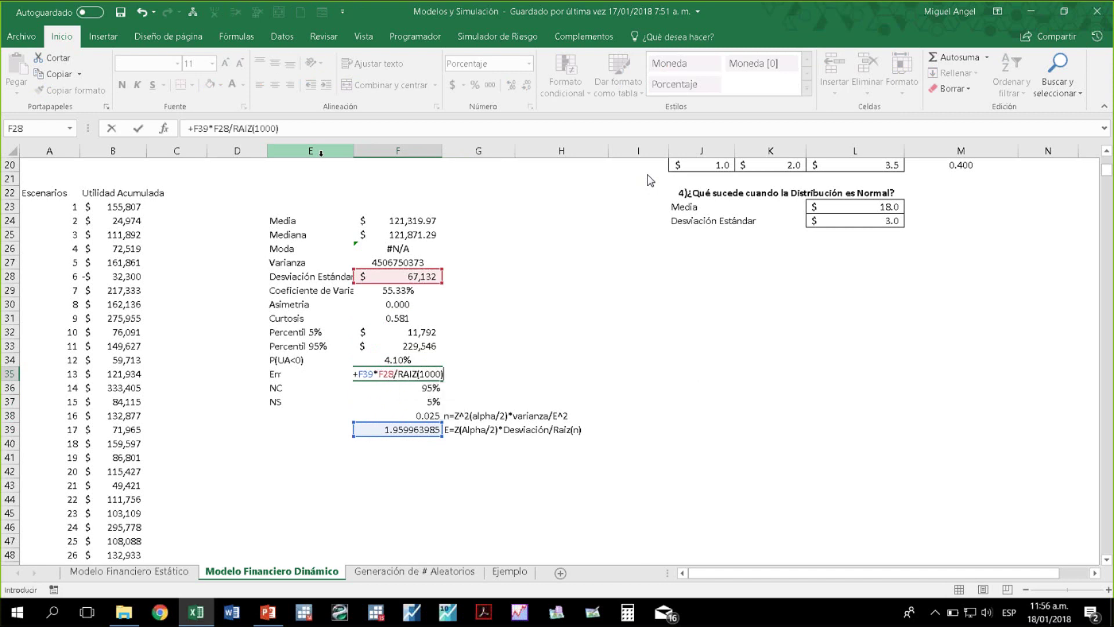
{"action": "left_click", "coordinate": [394, 220]}
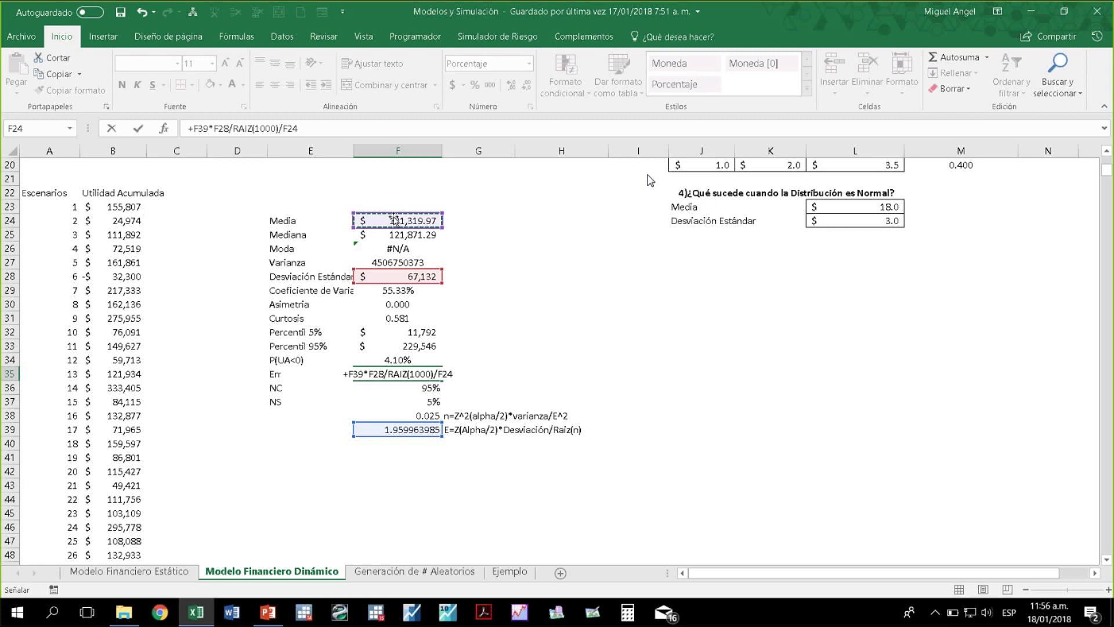
{"action": "key", "text": "Return"}
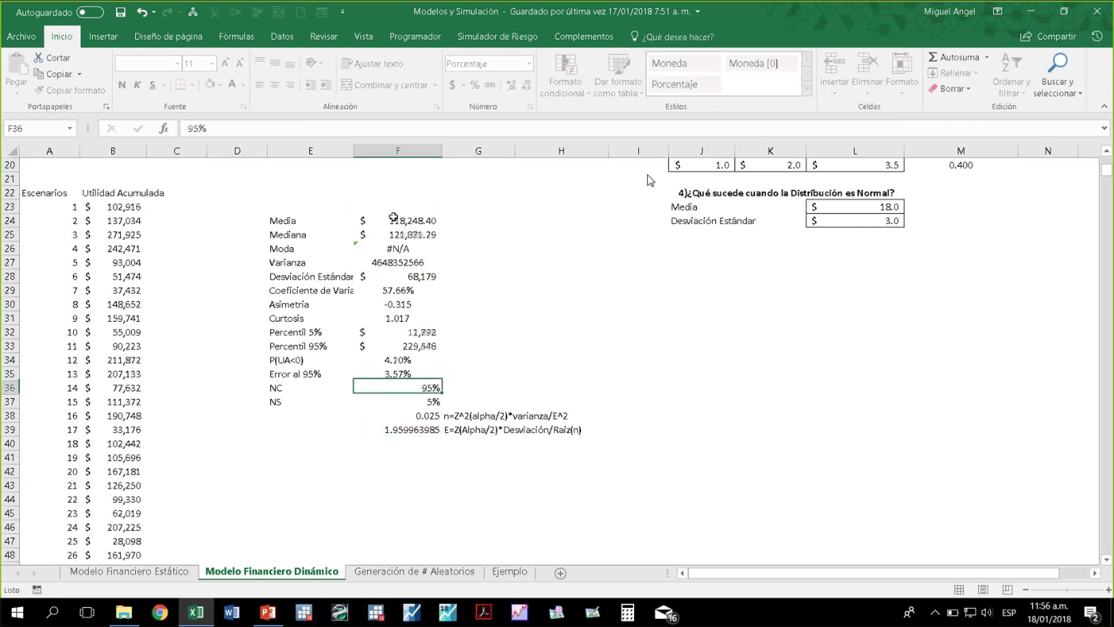
{"action": "key", "text": "Up"}
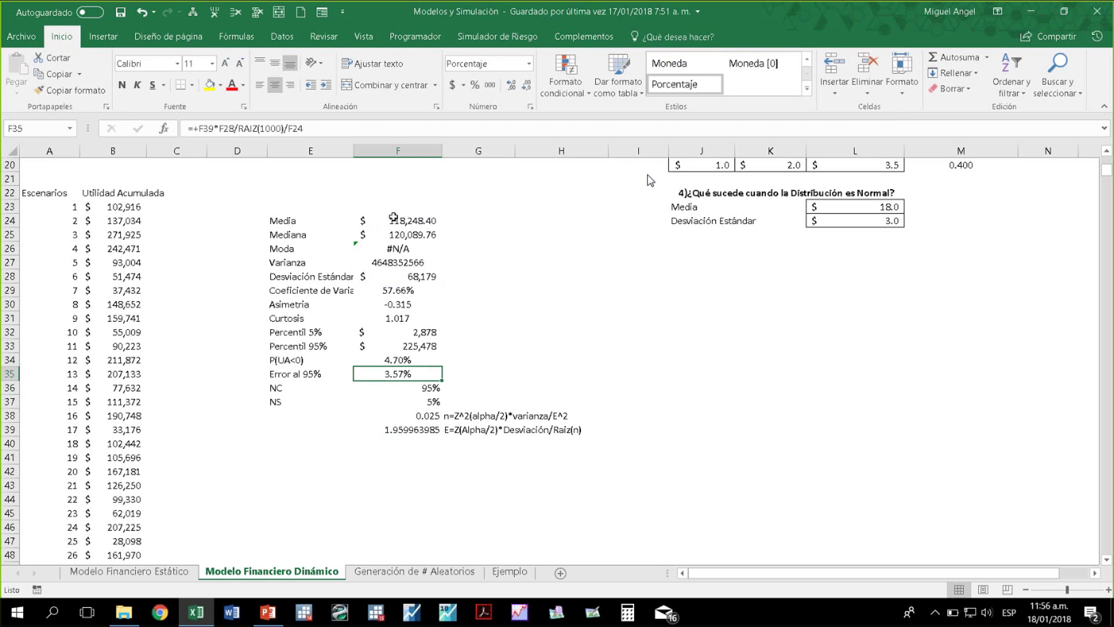
Insert a histogram of the 1000 simulated Utilidad Acumulada values in B23:B1022
{"action": "key", "text": "Left"}
{"action": "key", "text": "Left"}
{"action": "key", "text": "Left"}
{"action": "key", "text": "Left"}
{"action": "key", "text": "Up"}
{"action": "key", "text": "Up"}
{"action": "key", "text": "Up"}
{"action": "key", "text": "Up"}
{"action": "key", "text": "Up"}
{"action": "key", "text": "Up"}
{"action": "key", "text": "Up"}
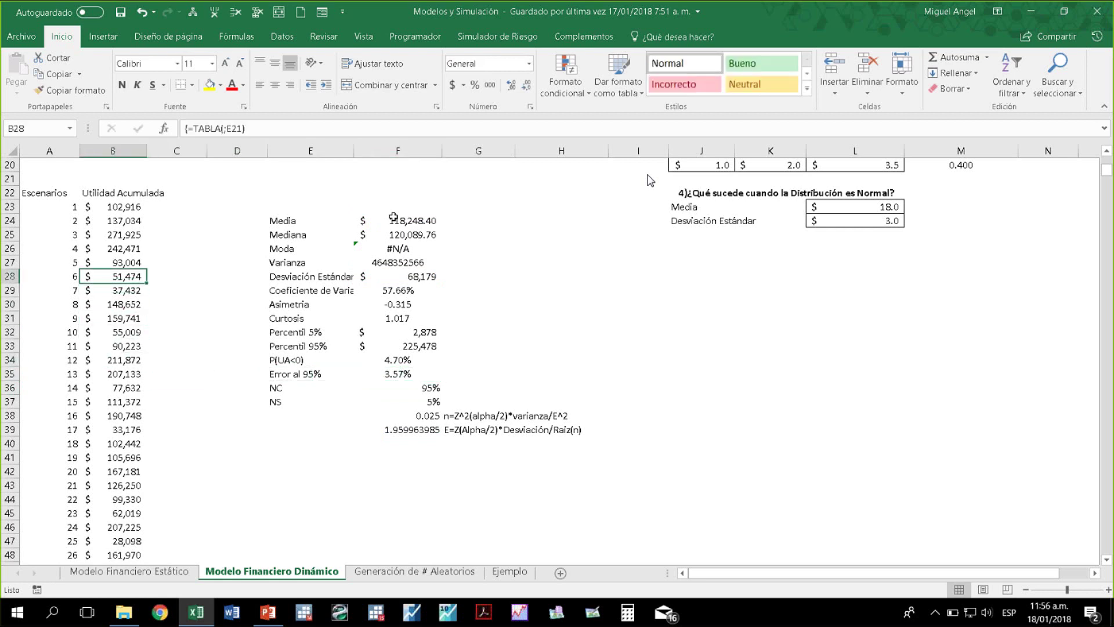
{"action": "key", "text": "Up"}
{"action": "key", "text": "Up"}
{"action": "key", "text": "Up"}
{"action": "key", "text": "Up"}
{"action": "key", "text": "Up"}
{"action": "key", "text": "ctrl+shift+Down"}
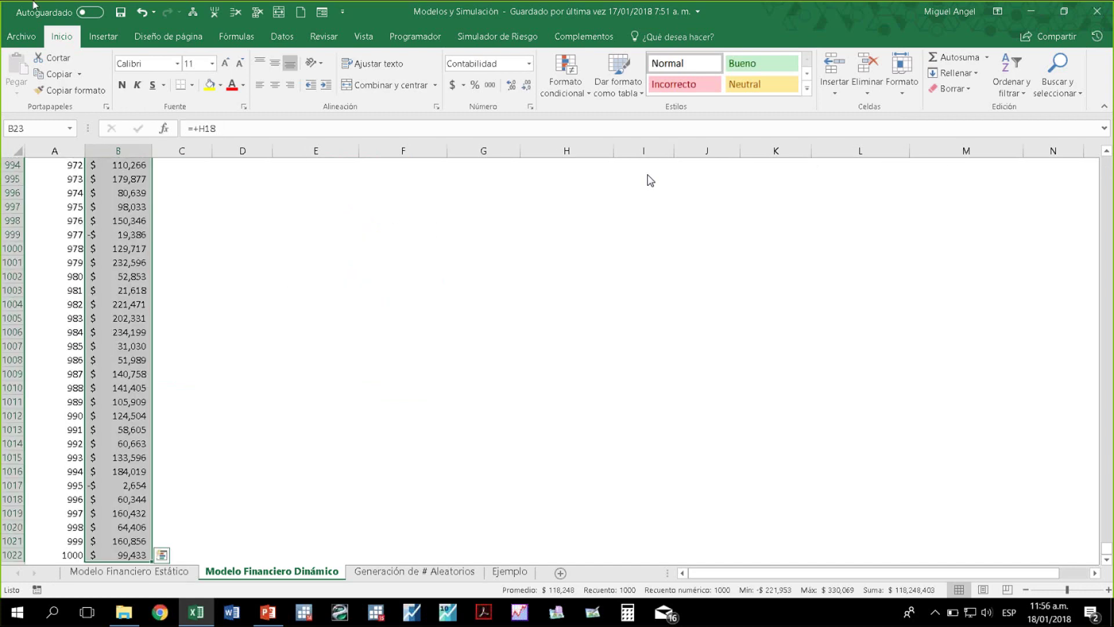
{"action": "left_click", "coordinate": [104, 36]}
{"action": "left_click", "coordinate": [511, 72]}
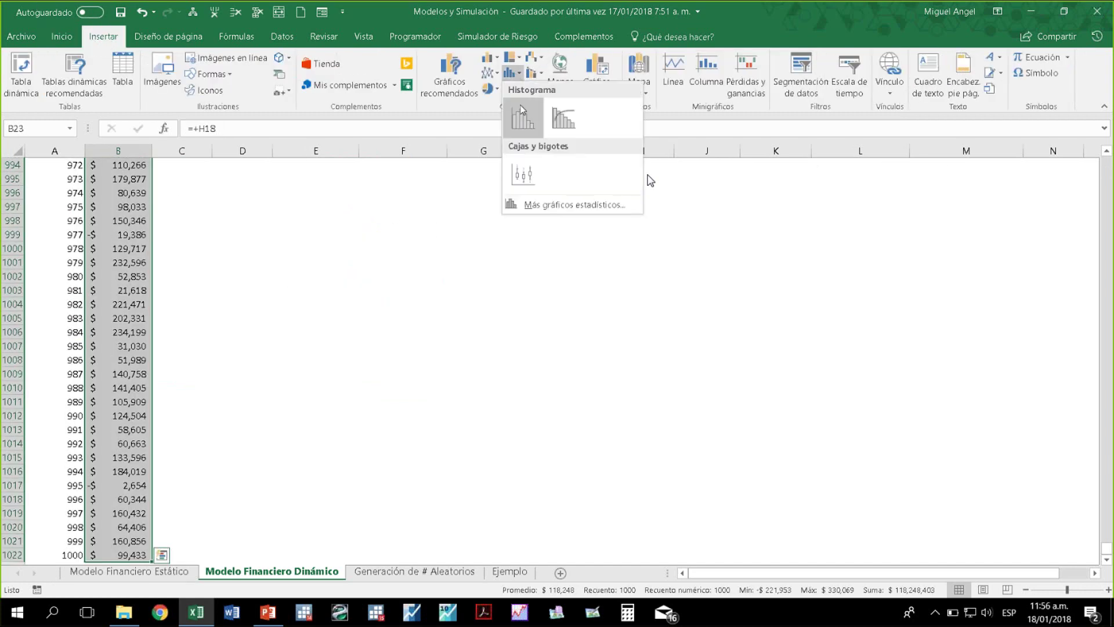
{"action": "left_click", "coordinate": [522, 110]}
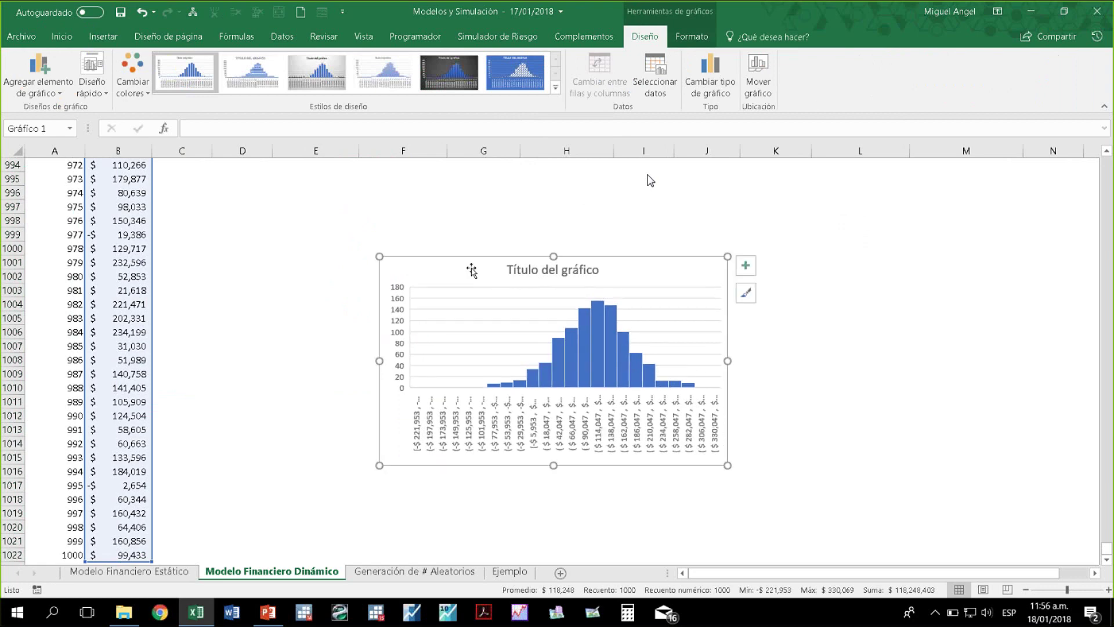
Move the histogram from the end of the scenario list to E42, below the statistics table
{"action": "key", "text": "Delete"}
{"action": "left_click_drag", "start_coordinate": [1107, 548], "coordinate": [1095, 159]}
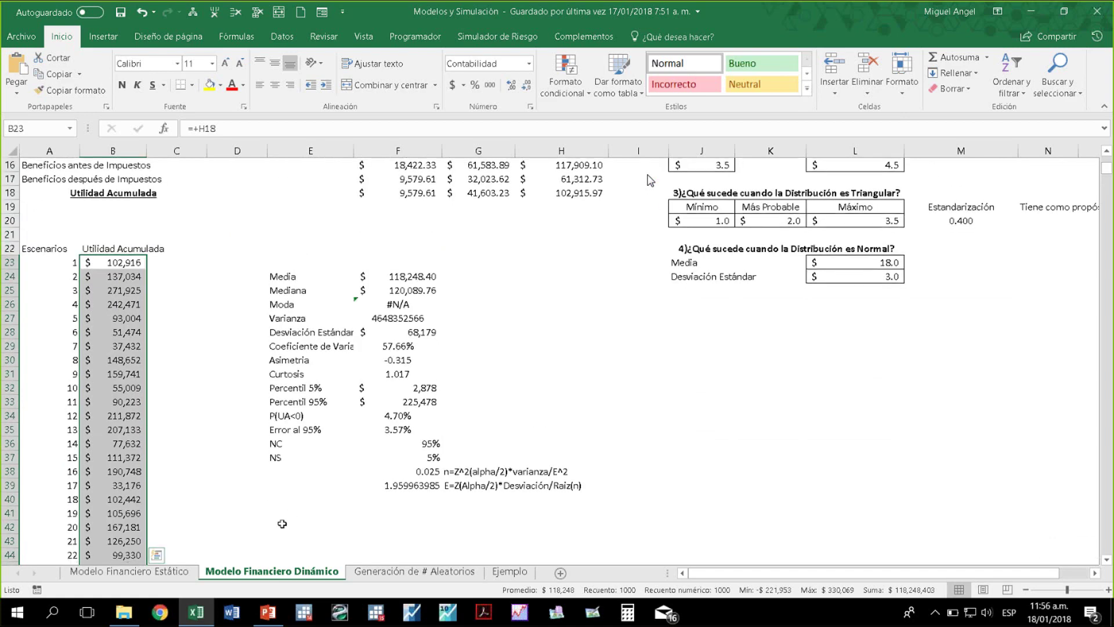
{"action": "left_click", "coordinate": [282, 524]}
{"action": "key", "text": "ctrl+v"}
{"action": "scroll", "coordinate": [397, 464], "scroll_direction": "down", "scroll_amount": 4}
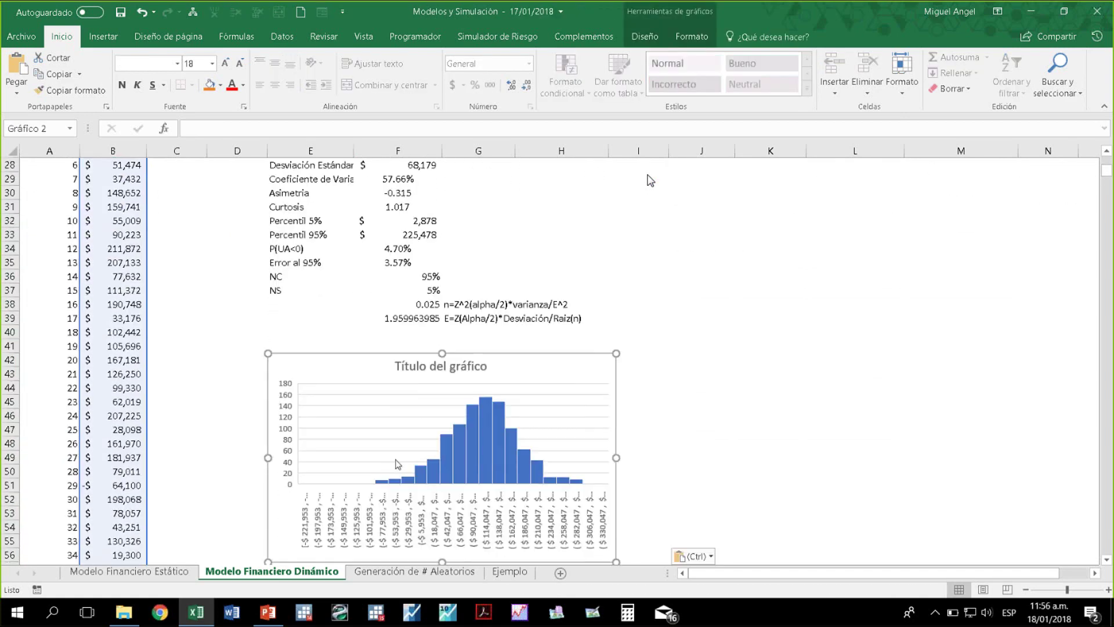
Open the histogram's title for editing and select its whole placeholder text
{"action": "left_click", "coordinate": [441, 366]}
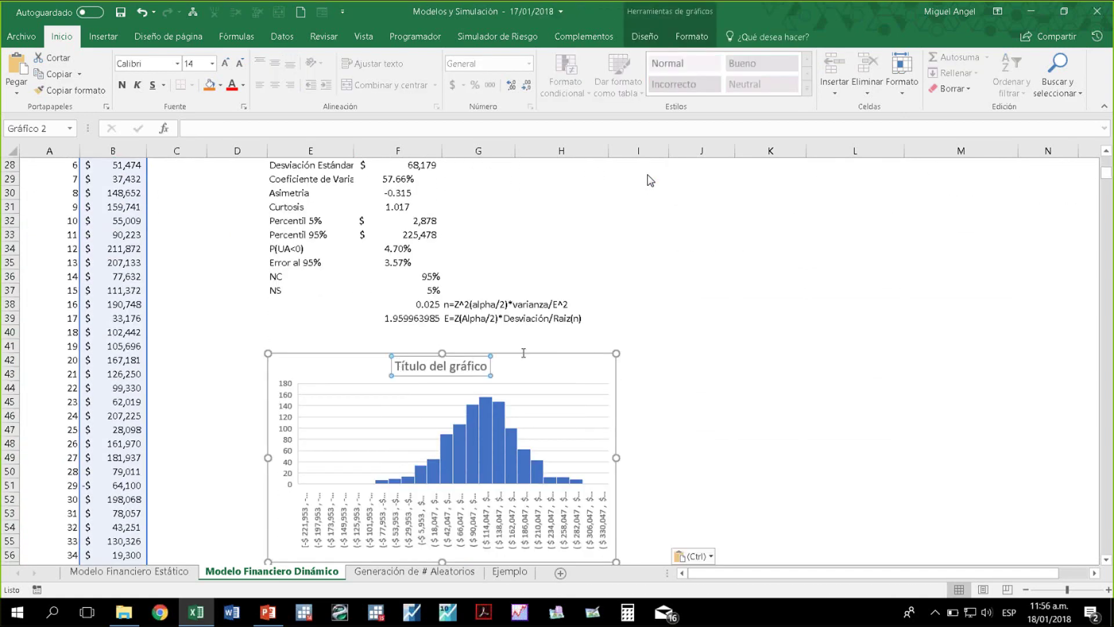
{"action": "double_click", "coordinate": [472, 366]}
{"action": "double_click", "coordinate": [470, 365]}
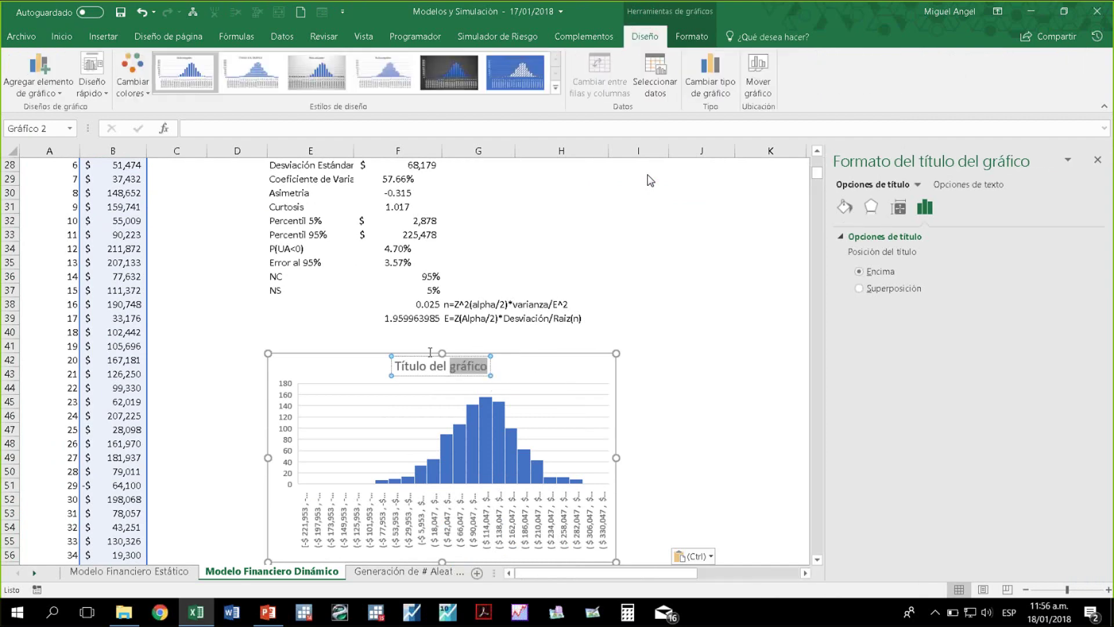
{"action": "triple_click", "coordinate": [430, 352]}
{"action": "type", "text": "sIMULAC"}
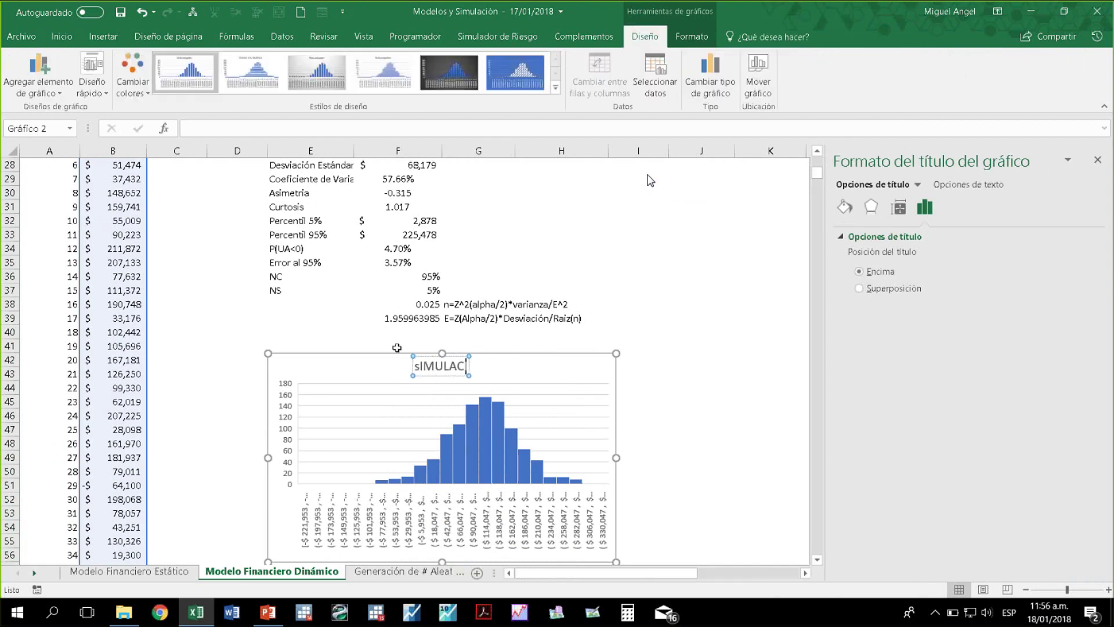
{"action": "type", "text": "IÓN DE L"}
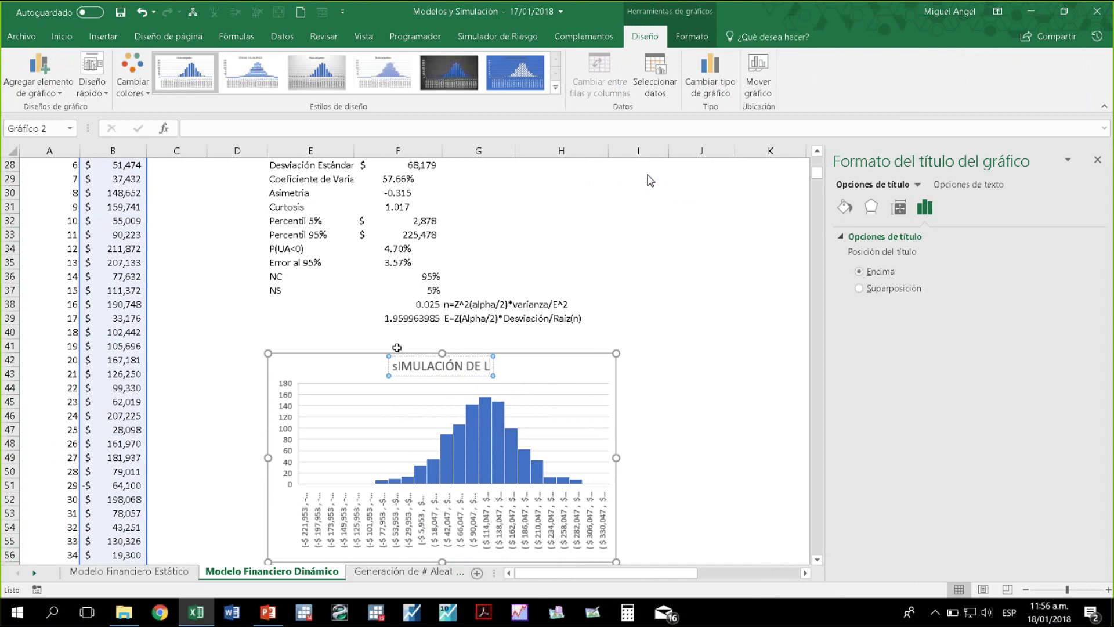
{"action": "key", "text": "BackSpace"}
{"action": "key", "text": "BackSpace"}
{"action": "key", "text": "BackSpace"}
{"action": "key", "text": "BackSpace"}
{"action": "key", "text": "BackSpace"}
{"action": "key", "text": "BackSpace"}
{"action": "key", "text": "BackSpace"}
{"action": "key", "text": "BackSpace"}
{"action": "key", "text": "BackSpace"}
{"action": "key", "text": "BackSpace"}
{"action": "key", "text": "BackSpace"}
{"action": "key", "text": "BackSpace"}
{"action": "key", "text": "BackSpace"}
{"action": "key", "text": "BackSpace"}
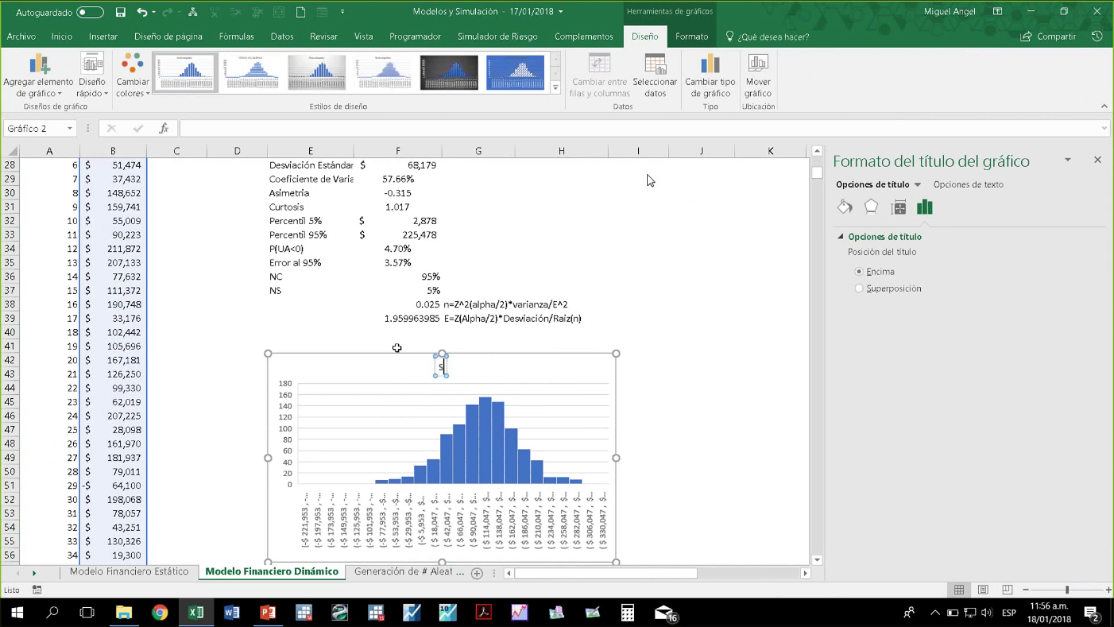
{"action": "key", "text": "BackSpace"}
{"action": "type", "text": "S"}
{"action": "key", "text": "BackSpace"}
Title the histogram Utilidad Acumulada and leave the chart
{"action": "type", "text": "Utilidad Acim"}
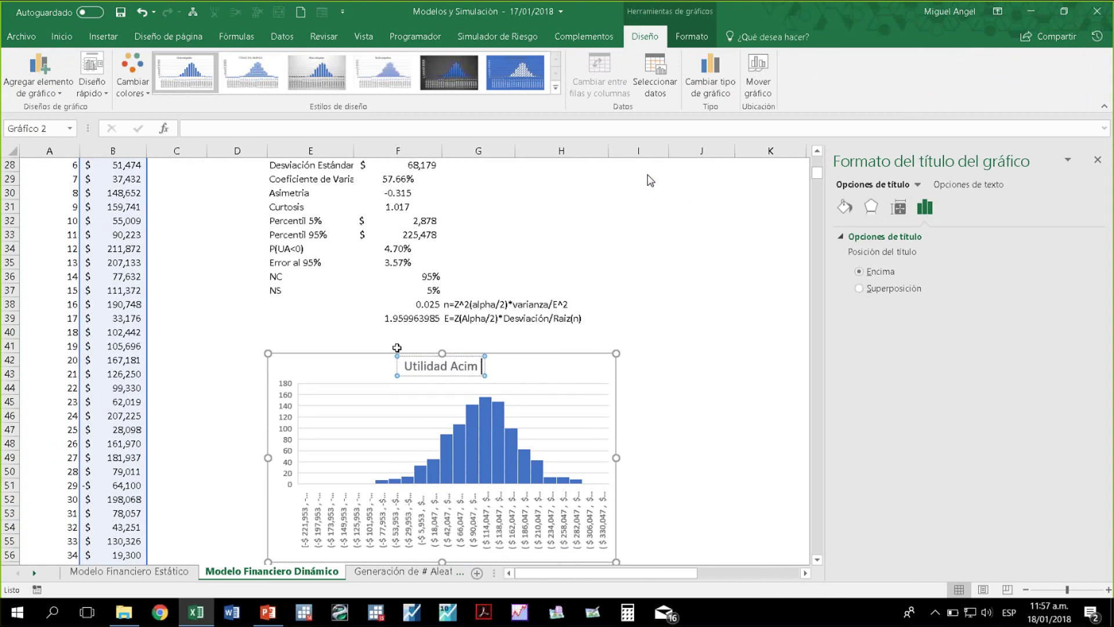
{"action": "key", "text": "BackSpace"}
{"action": "key", "text": "BackSpace"}
{"action": "key", "text": "BackSpace"}
{"action": "type", "text": "umu"}
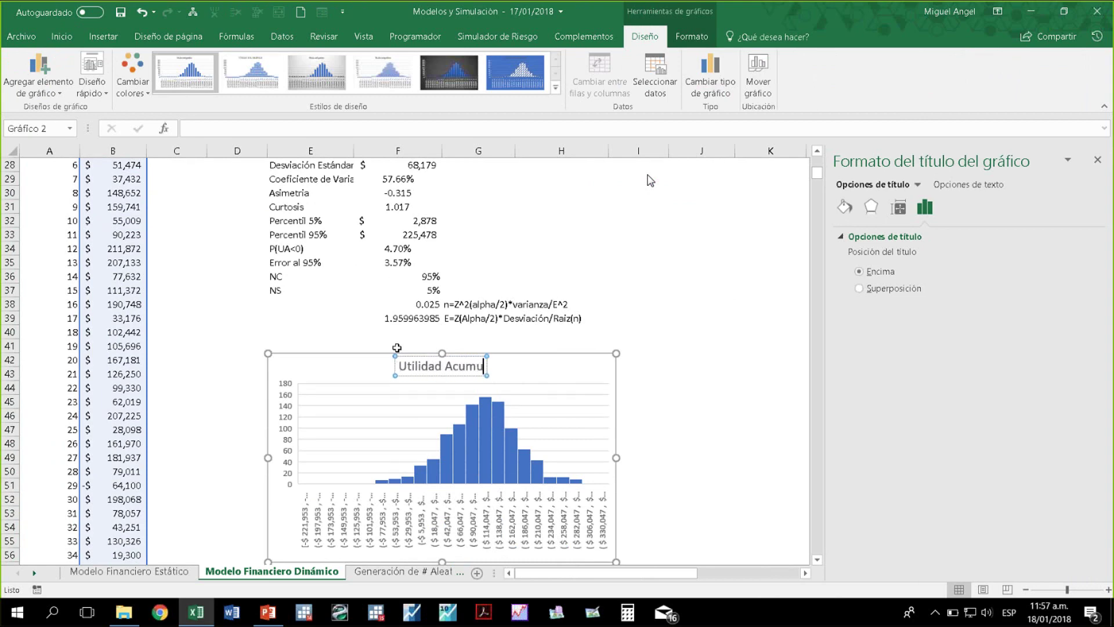
{"action": "type", "text": "lada"}
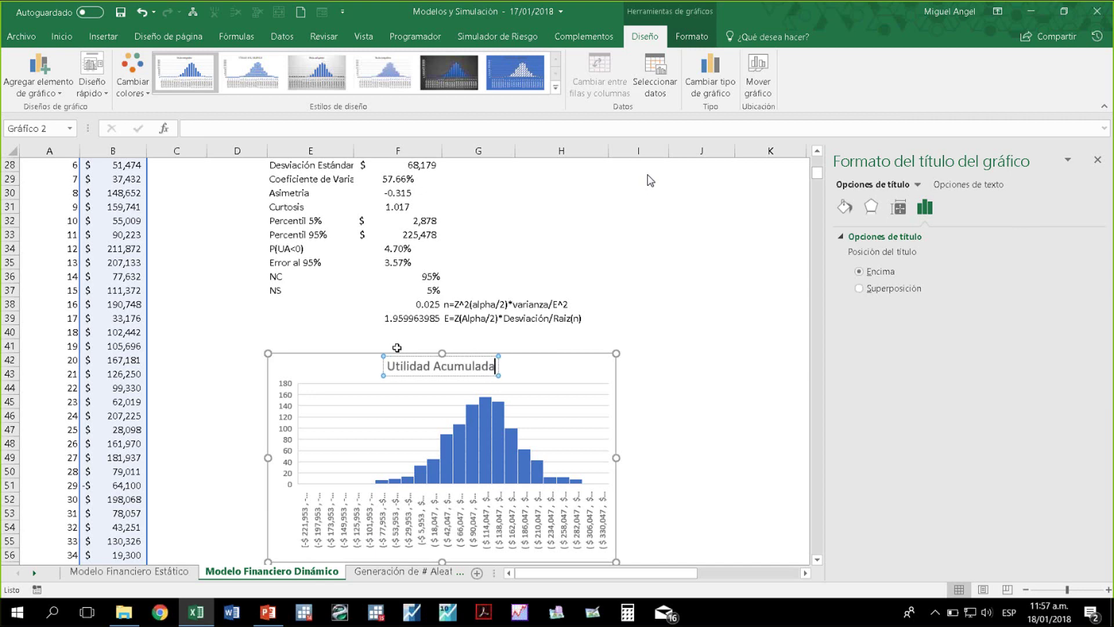
{"action": "left_click", "coordinate": [702, 329]}
Review the error formula in F35 and the inflation factor formula in E5, and close the shape formatting pane
{"action": "scroll", "coordinate": [484, 303], "scroll_direction": "up", "scroll_amount": 1}
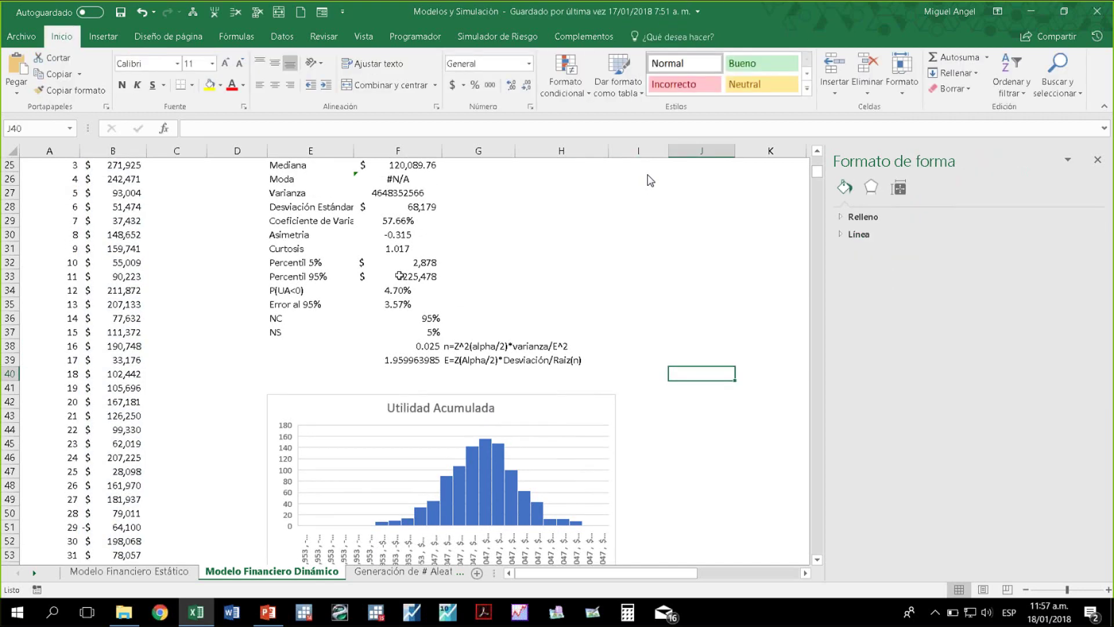
{"action": "left_click", "coordinate": [400, 304]}
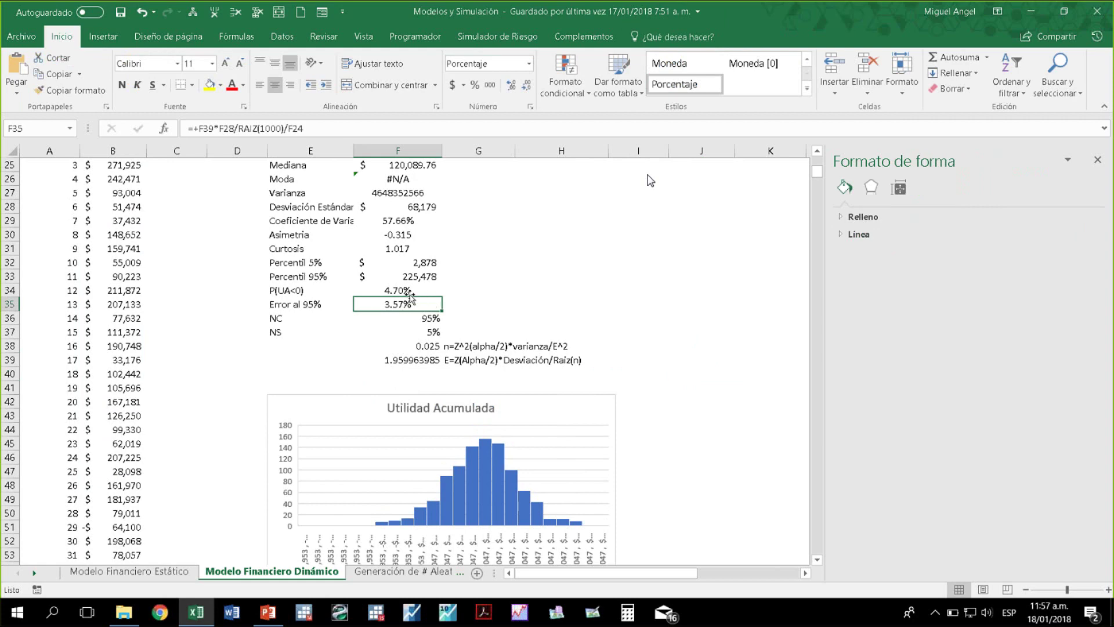
{"action": "scroll", "coordinate": [184, 398], "scroll_direction": "up", "scroll_amount": 8}
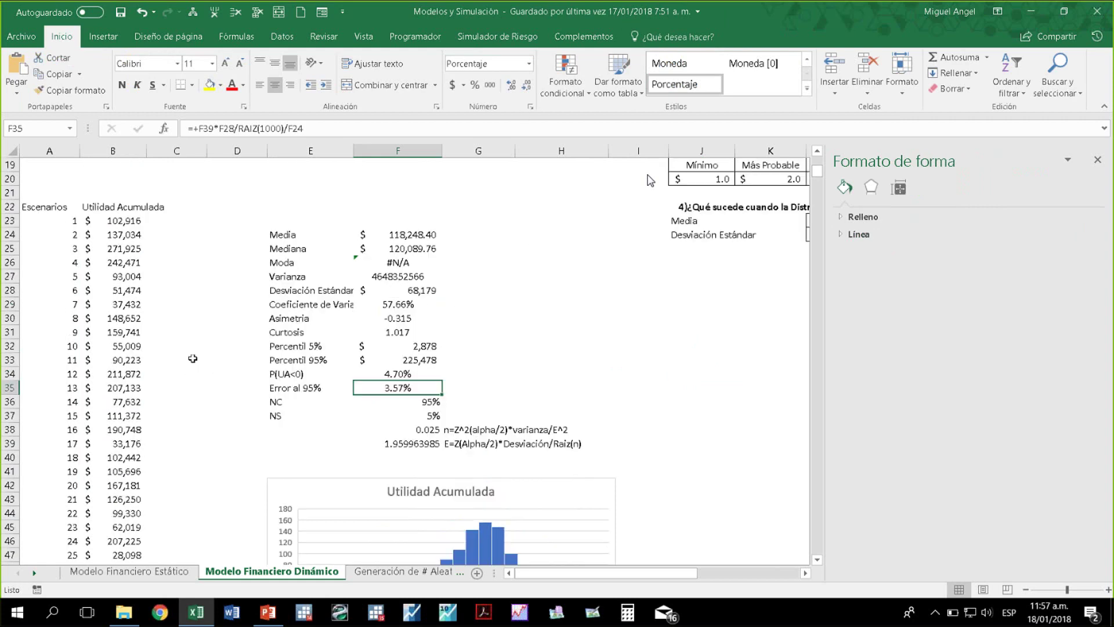
{"action": "left_click", "coordinate": [286, 225]}
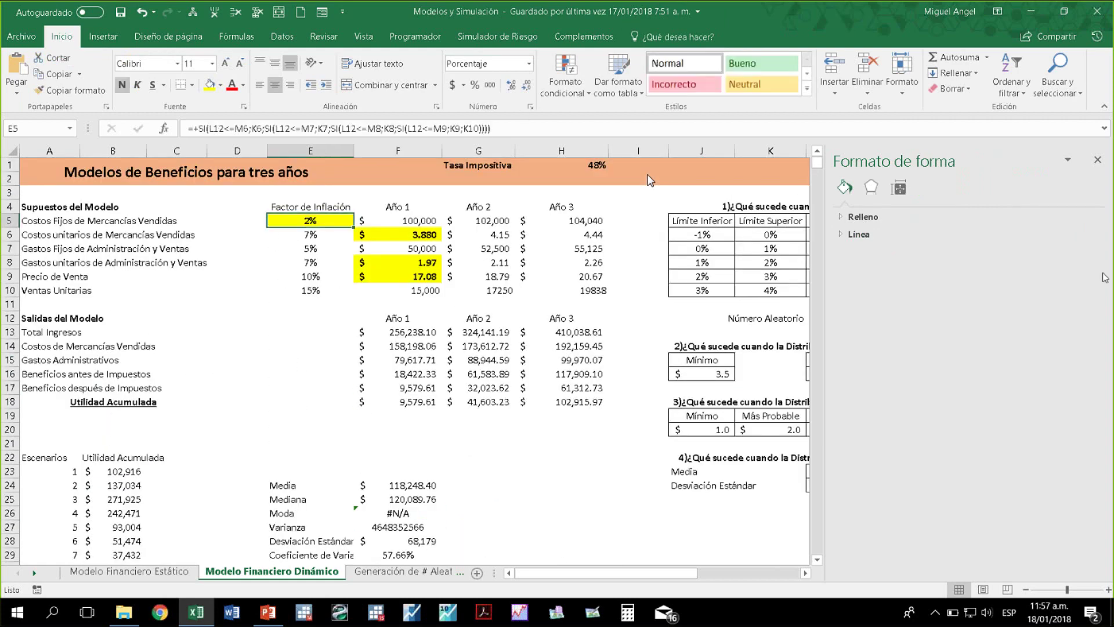
{"action": "left_click", "coordinate": [1097, 159]}
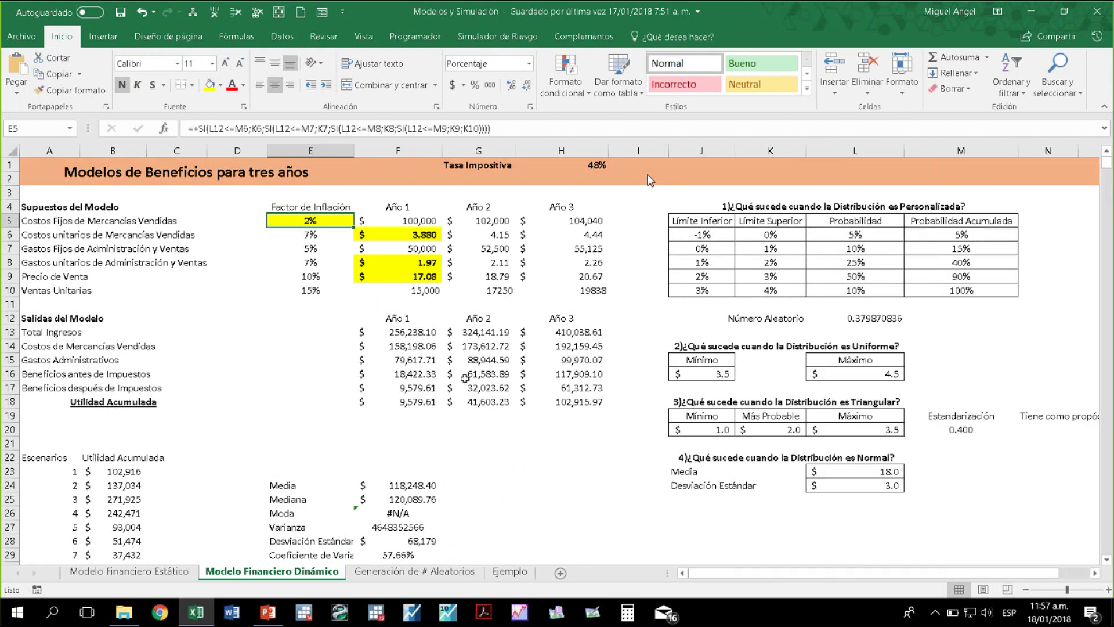
Switch to the Generación de # Aleatorios sheet and examine its Unidades, %CV and Precio assumptions
{"action": "left_click", "coordinate": [453, 572]}
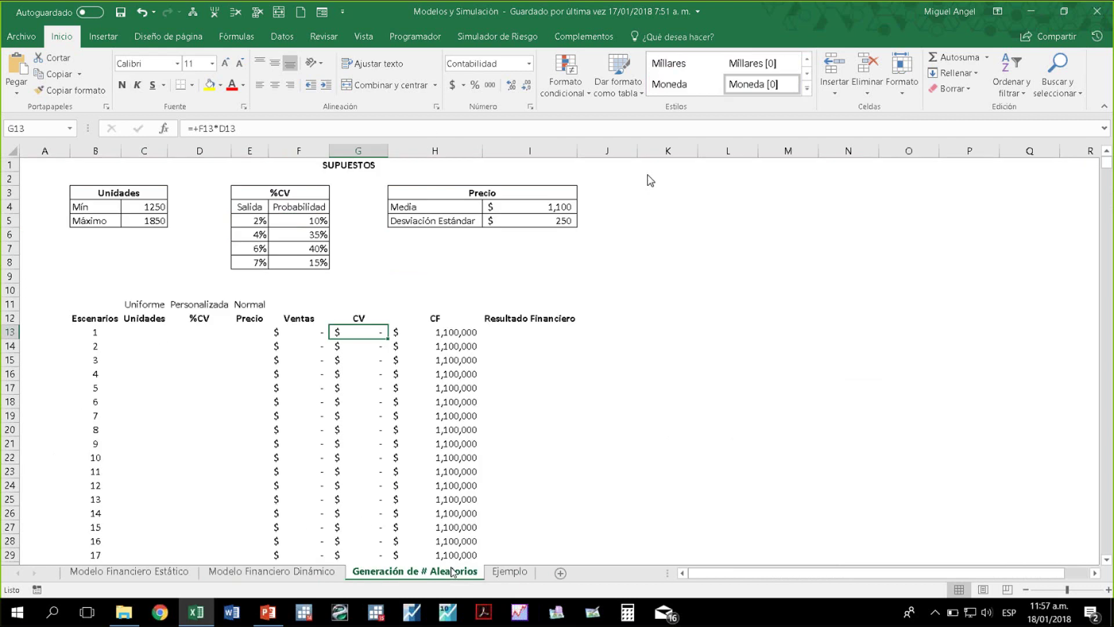
{"action": "left_click", "coordinate": [149, 208]}
{"action": "left_click_drag", "start_coordinate": [148, 214], "coordinate": [149, 221]}
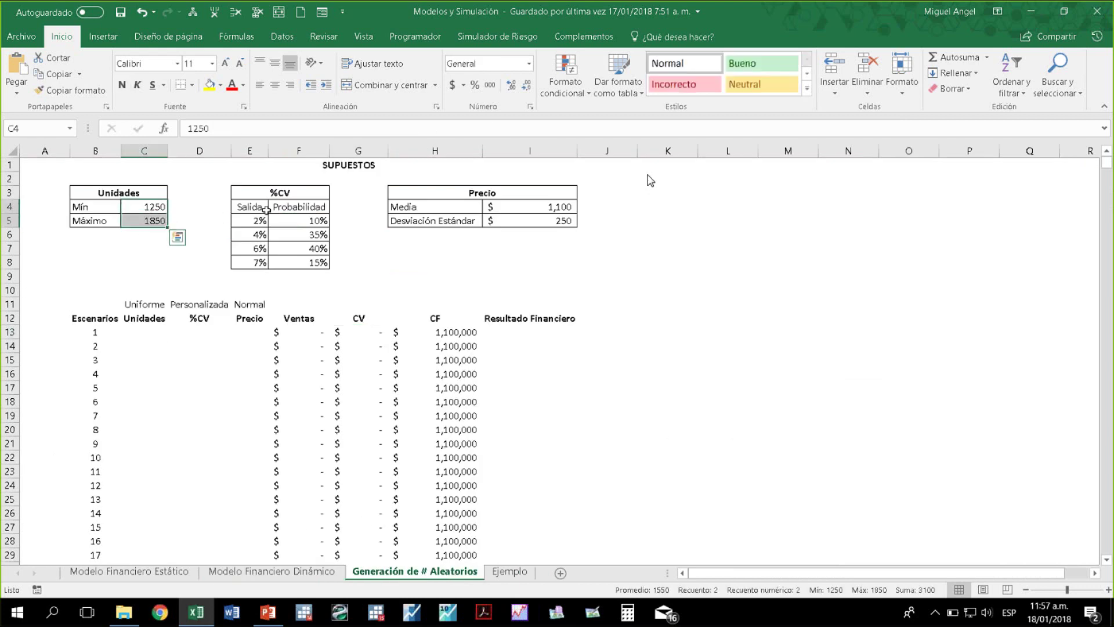
{"action": "left_click_drag", "start_coordinate": [290, 220], "coordinate": [297, 268]}
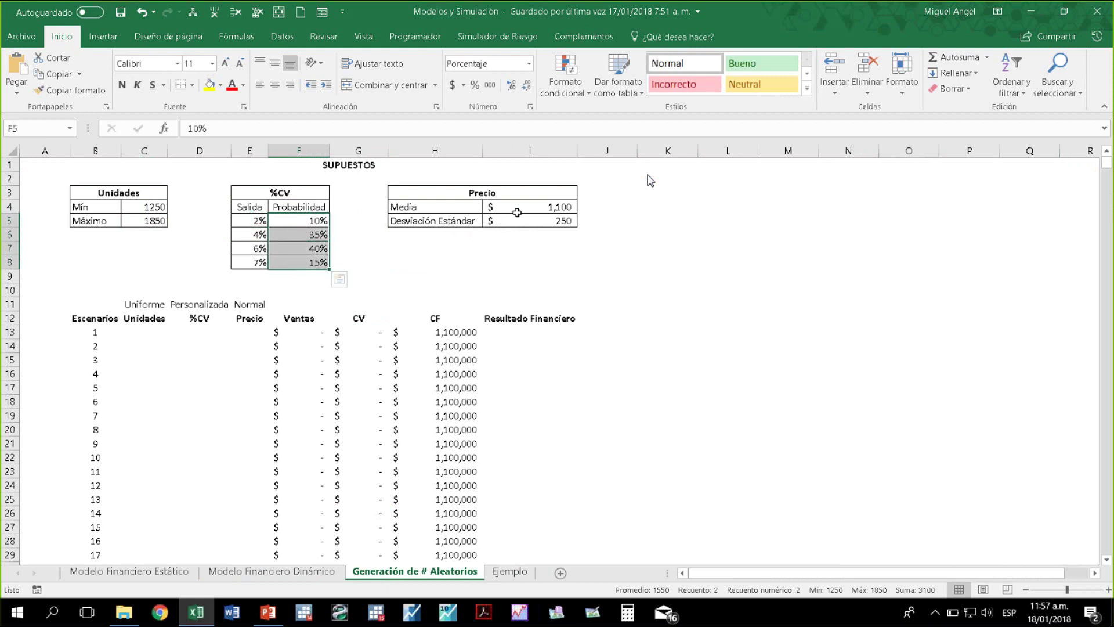
{"action": "left_click_drag", "start_coordinate": [527, 203], "coordinate": [529, 214]}
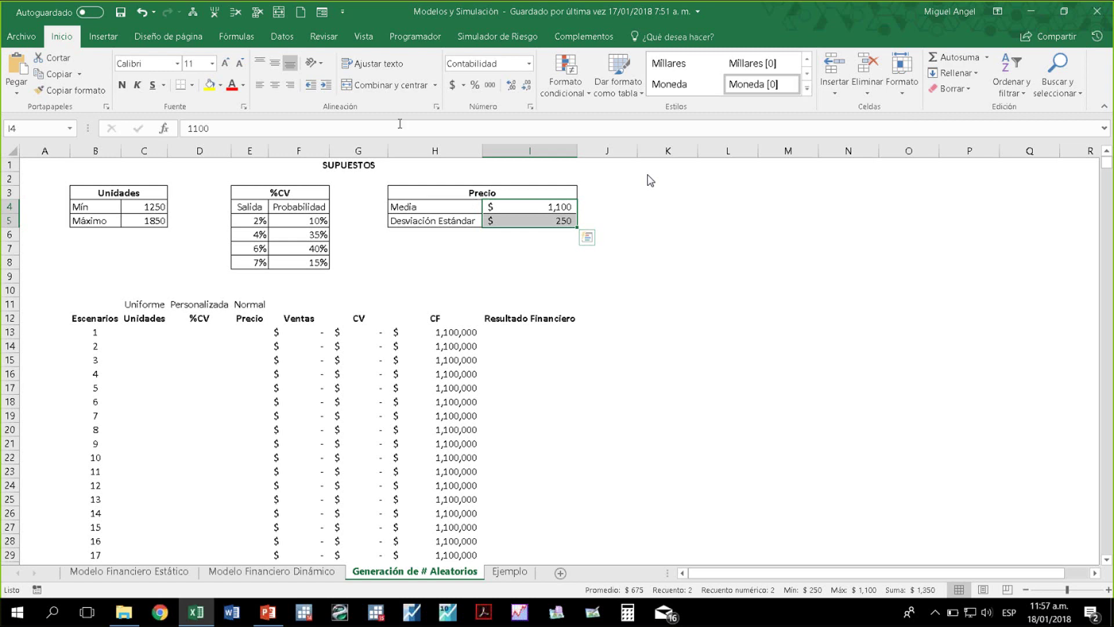
Start Generación de números aleatorios from data analysis with 1 variable, 1000 random numbers and the Uniforme distribution
{"action": "left_click", "coordinate": [283, 37]}
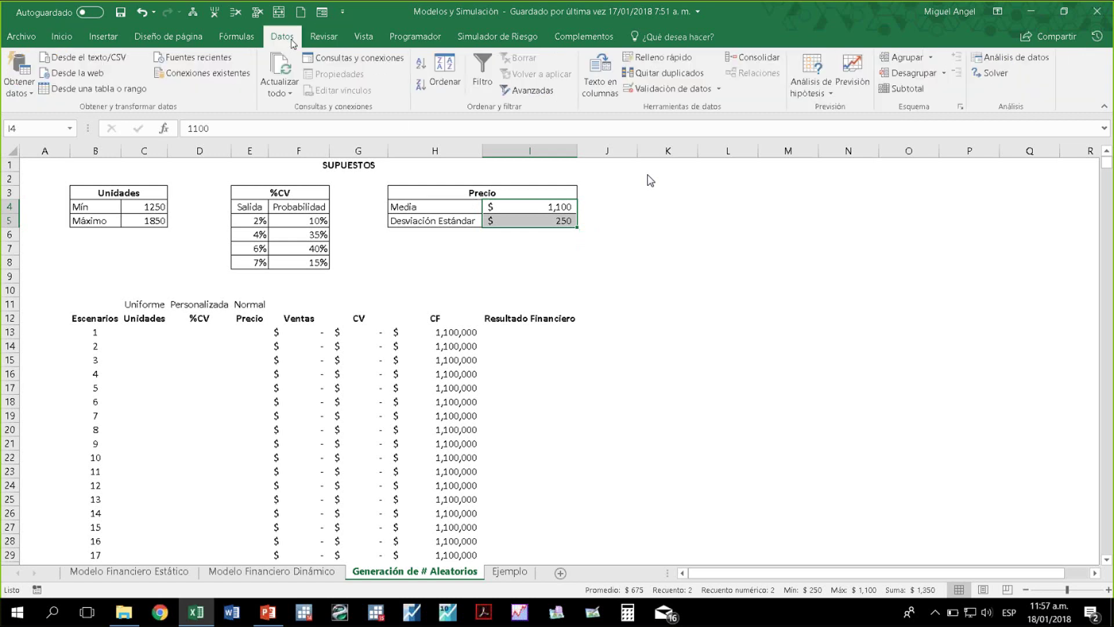
{"action": "left_click", "coordinate": [1002, 58]}
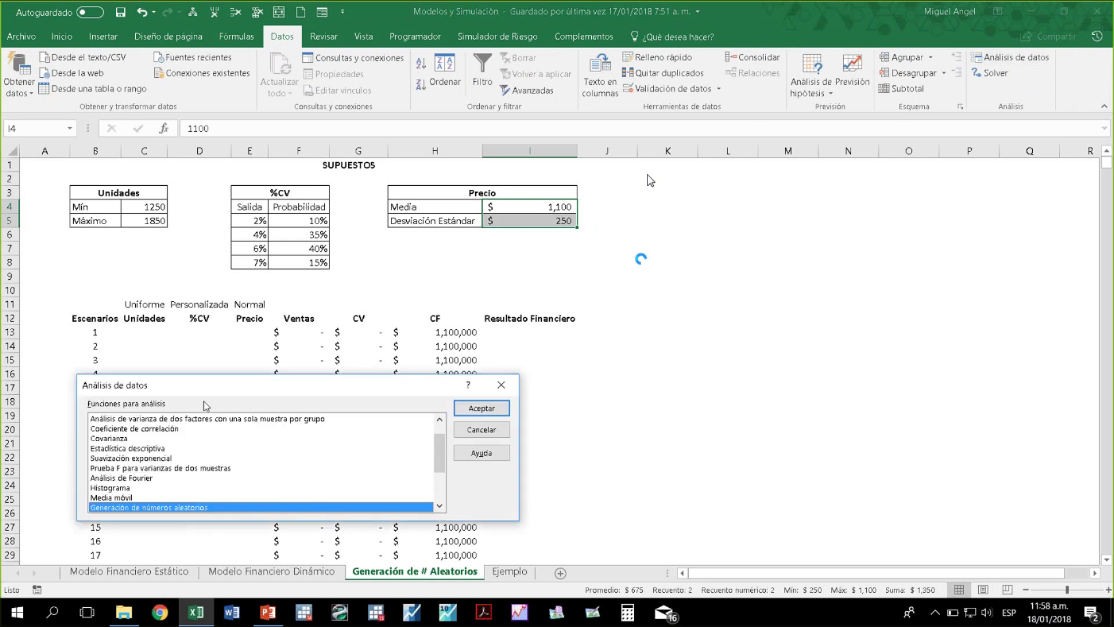
{"action": "left_click", "coordinate": [481, 408]}
{"action": "left_click_drag", "start_coordinate": [691, 277], "coordinate": [713, 282]}
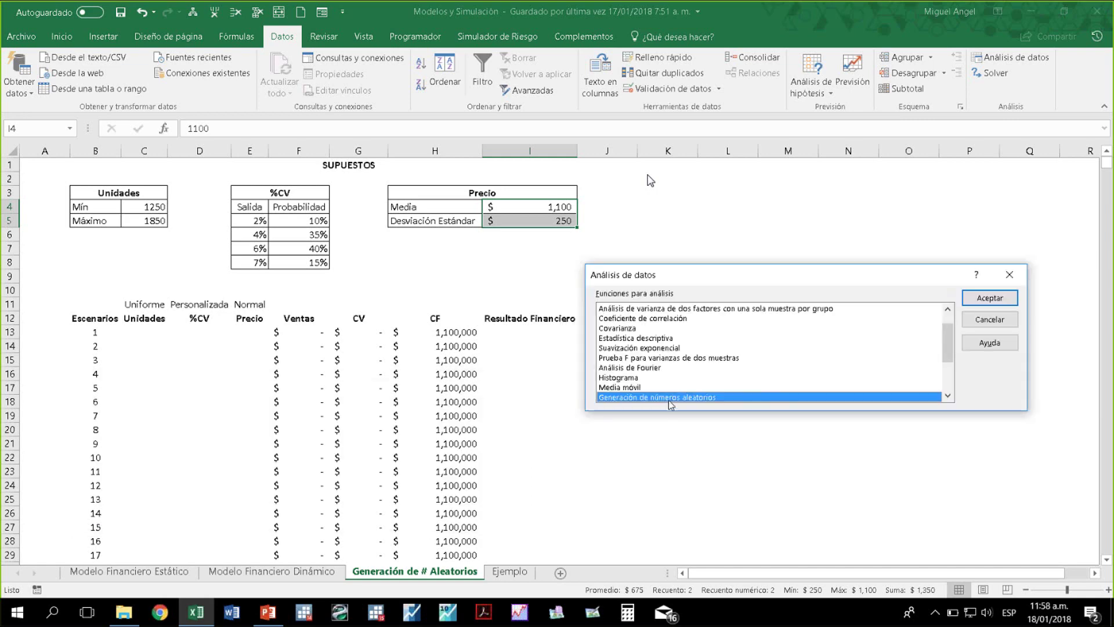
{"action": "left_click", "coordinate": [1002, 303]}
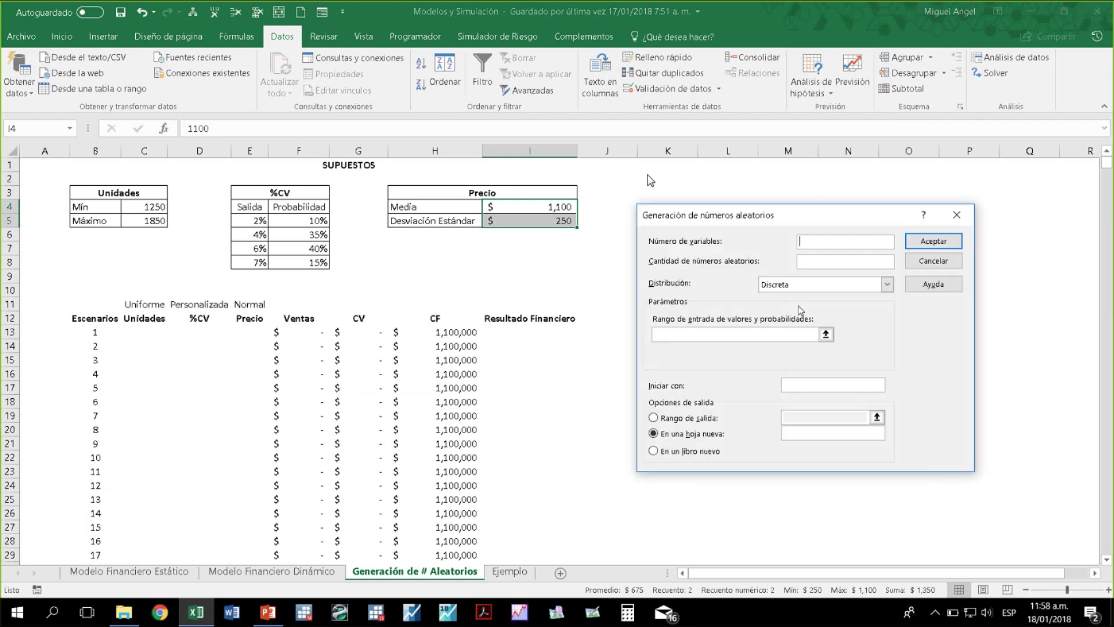
{"action": "left_click_drag", "start_coordinate": [735, 217], "coordinate": [705, 224]}
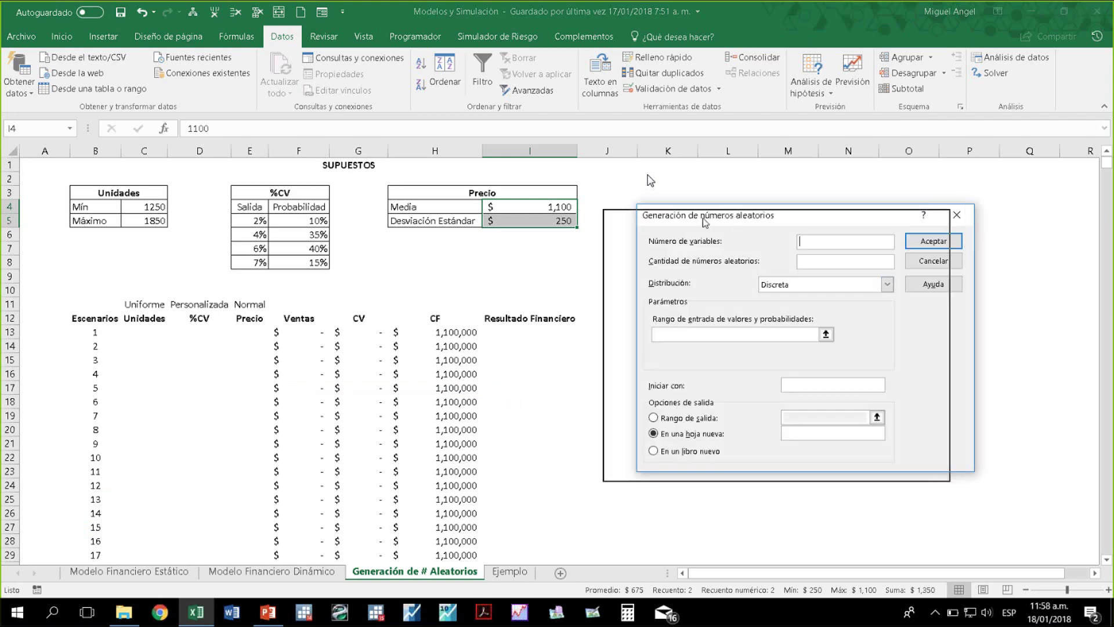
{"action": "type", "text": "1"}
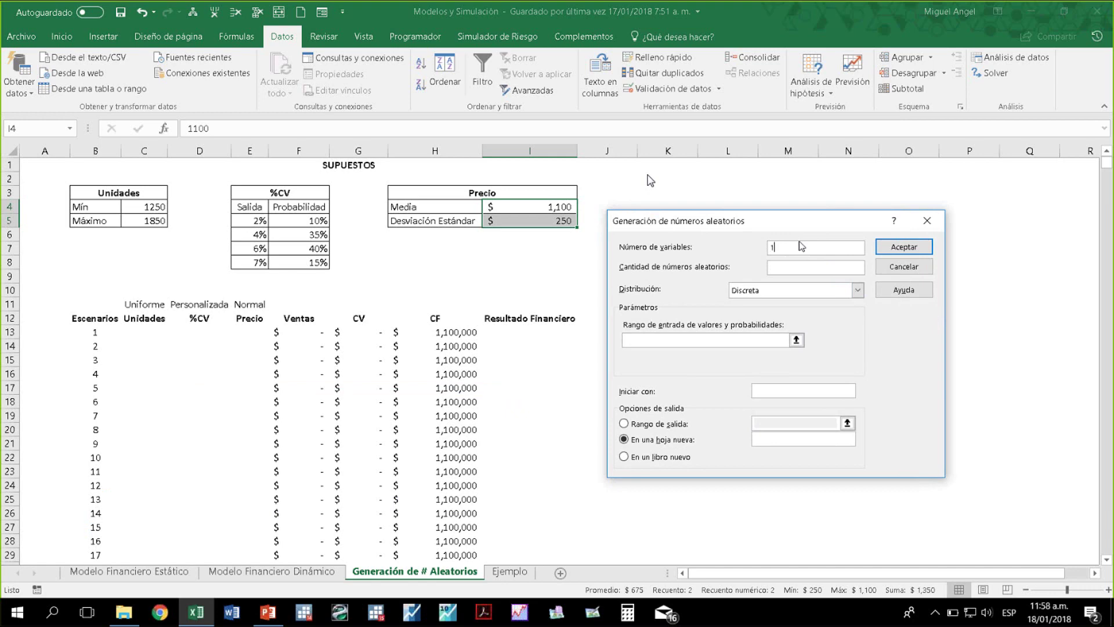
{"action": "left_click", "coordinate": [809, 267]}
{"action": "type", "text": "1000"}
{"action": "left_click", "coordinate": [858, 290]}
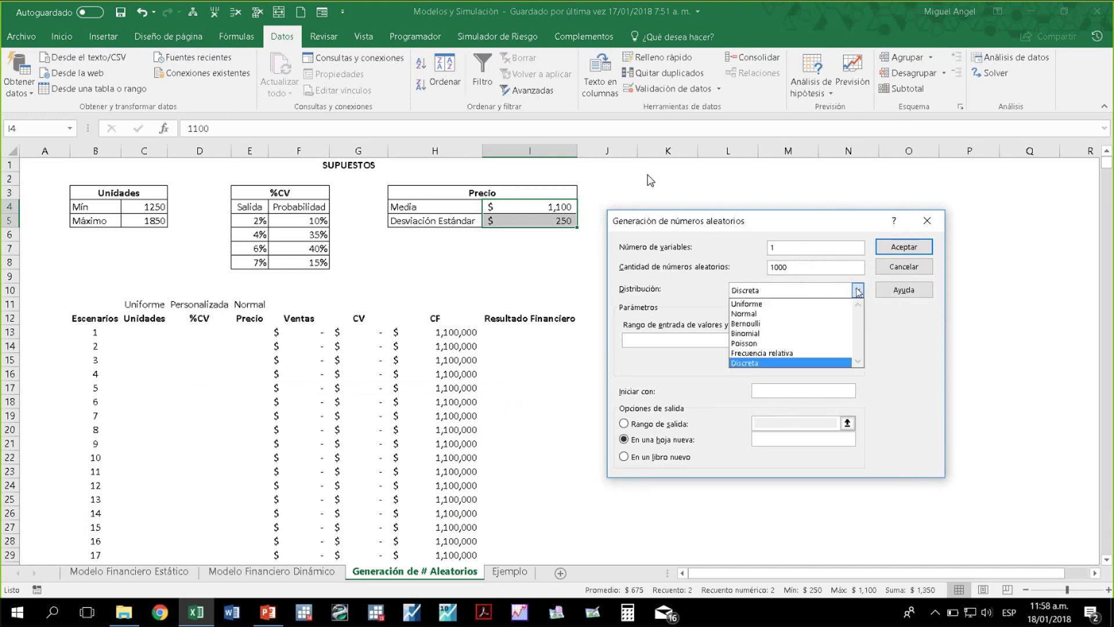
{"action": "left_click", "coordinate": [795, 312]}
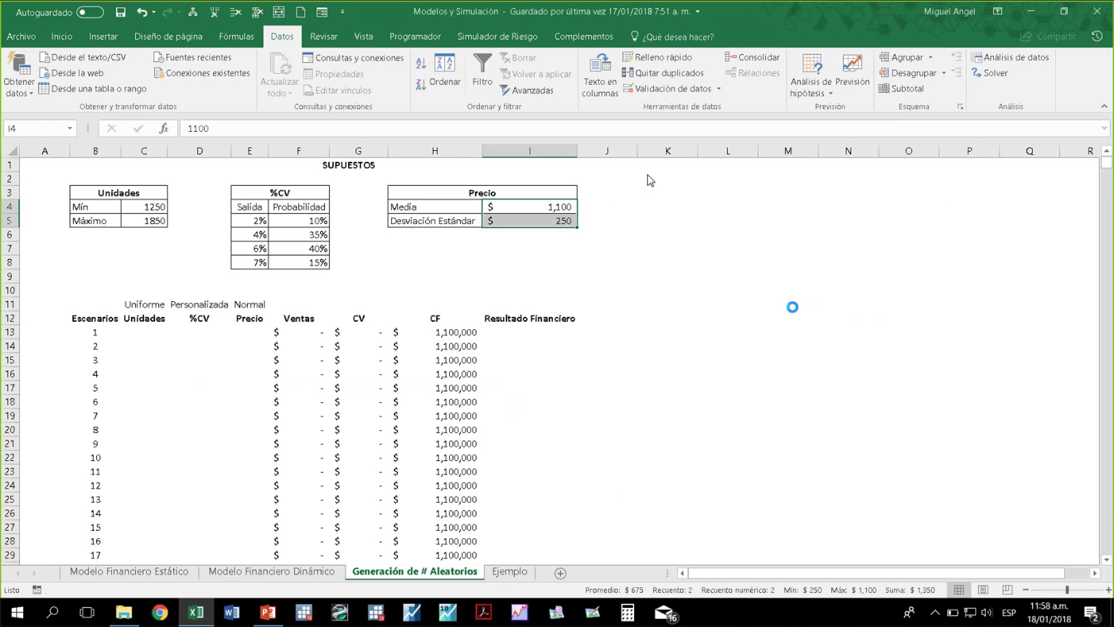
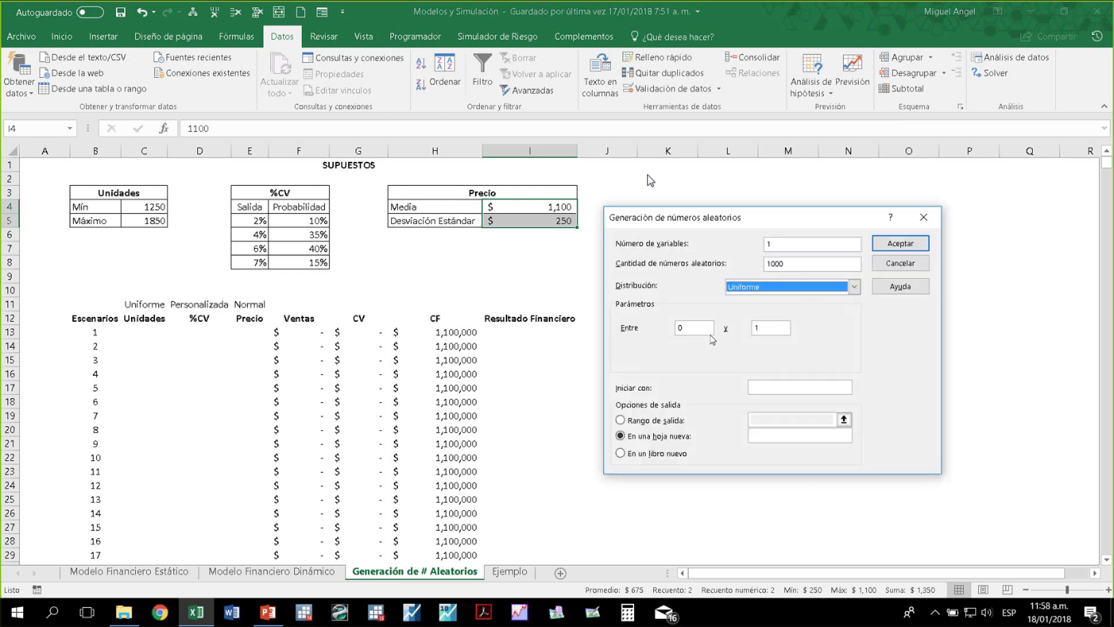
Set the uniform distribution's limits to between 1250 and 1850 for Unidades
{"action": "left_click", "coordinate": [677, 323]}
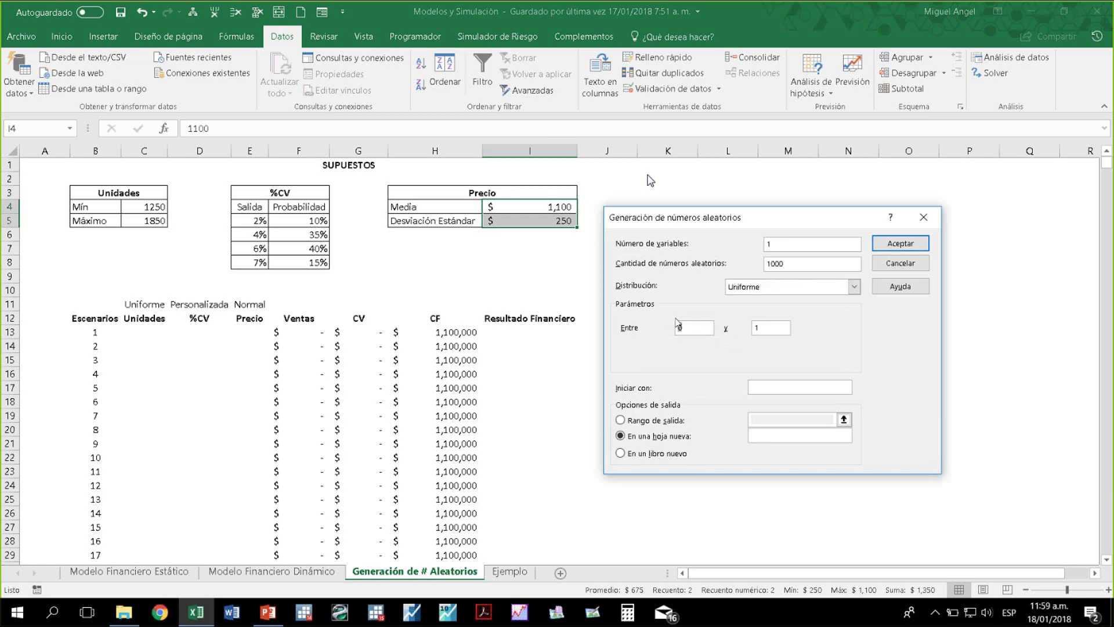
{"action": "type", "text": "1250"}
{"action": "left_click", "coordinate": [757, 328]}
{"action": "type", "text": "1850"}
Try seeds 123456 and 123 with an output range as the destination, and clear the seed
{"action": "left_click", "coordinate": [784, 389]}
{"action": "type", "text": "123456"}
{"action": "left_click", "coordinate": [670, 422]}
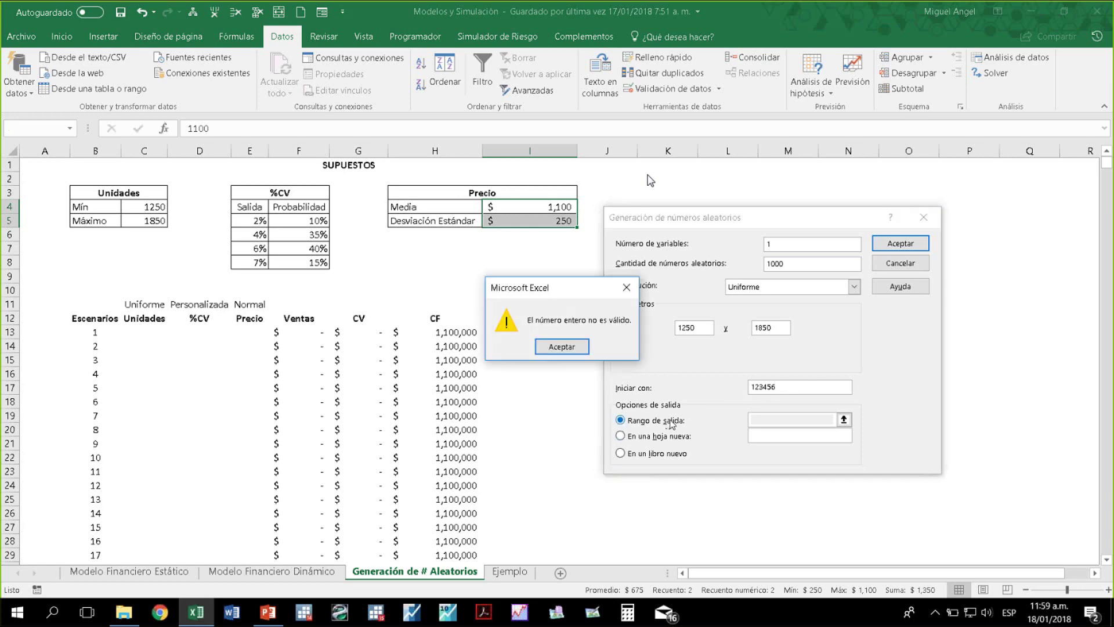
{"action": "left_click", "coordinate": [561, 347]}
{"action": "type", "text": "123"}
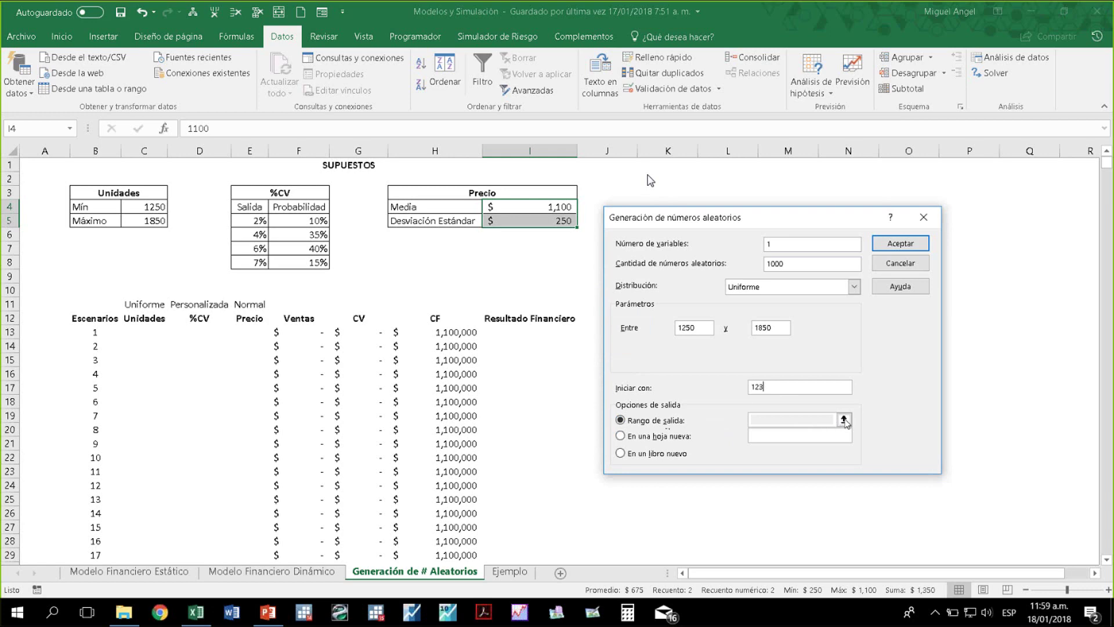
{"action": "double_click", "coordinate": [771, 387]}
{"action": "key", "text": "BackSpace"}
{"action": "key", "text": "Escape"}
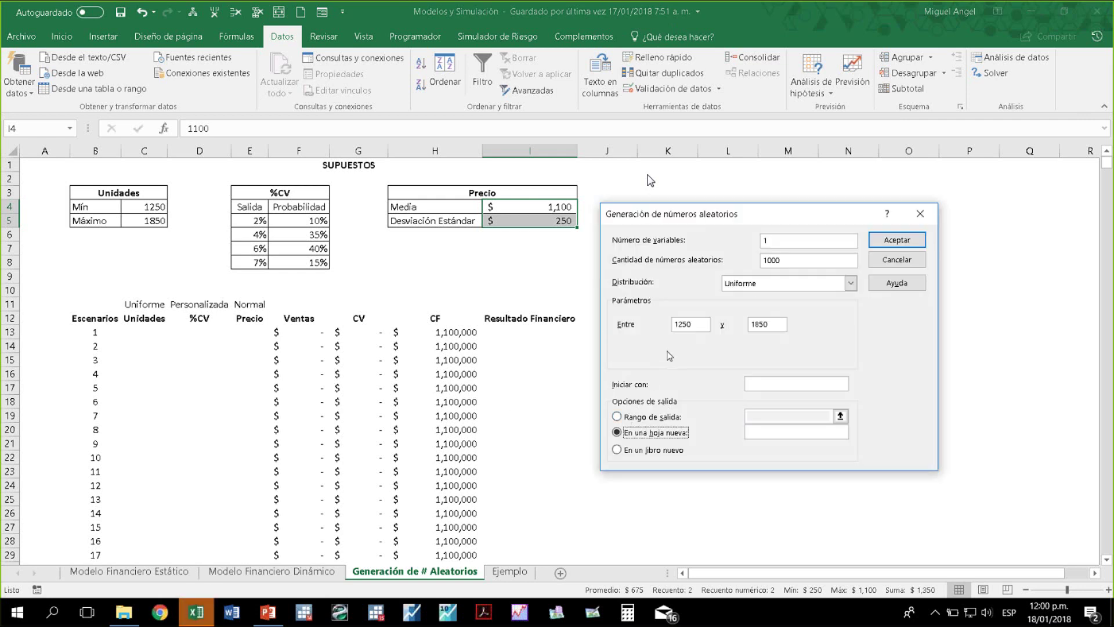
Try to set the number of variables to 1000 with an output range as the destination
{"action": "left_click", "coordinate": [781, 238]}
{"action": "type", "text": "000"}
{"action": "key", "text": "Tab"}
{"action": "key", "text": "Tab"}
{"action": "key", "text": "Tab"}
{"action": "key", "text": "Tab"}
{"action": "key", "text": "Return"}
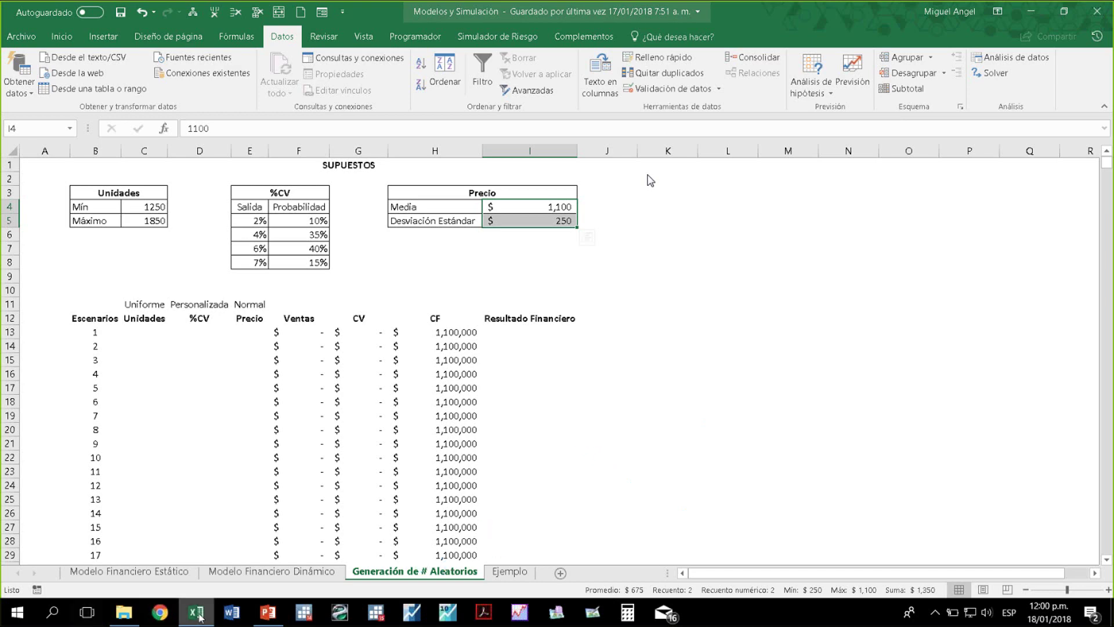
Check the presentation window, minimize it and cancel the random number generator
{"action": "left_click", "coordinate": [268, 613]}
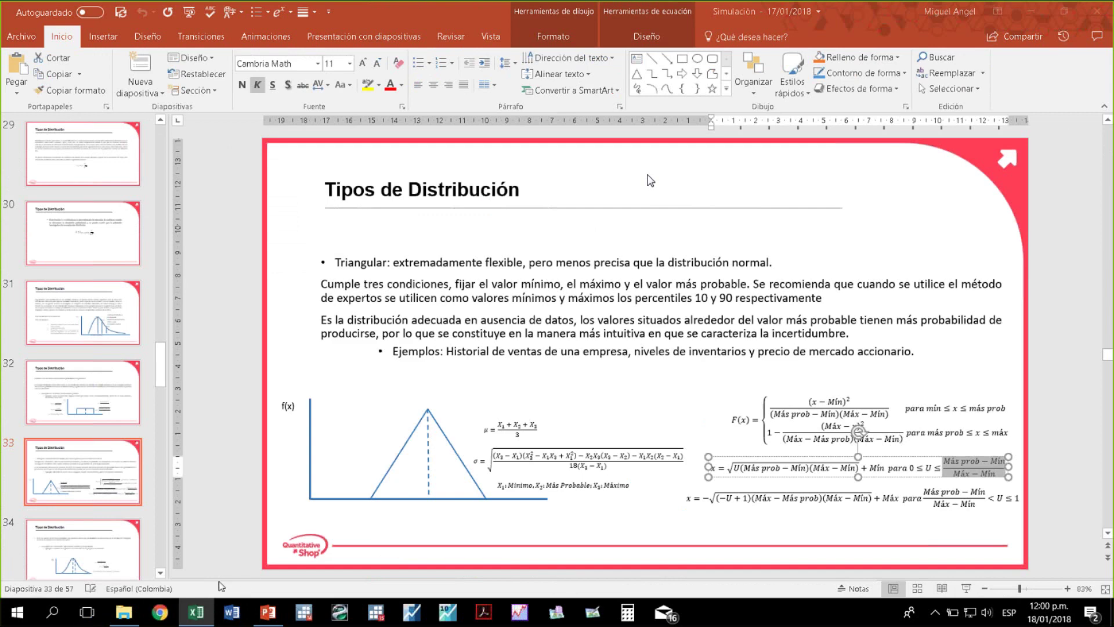
{"action": "left_click", "coordinate": [1040, 13]}
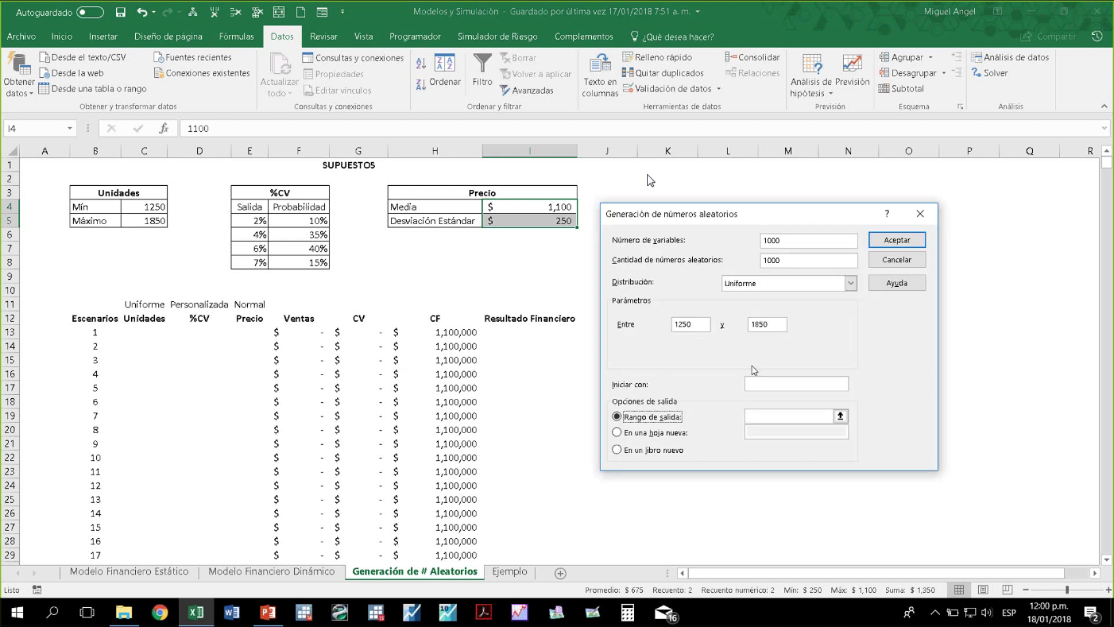
{"action": "key", "text": "Escape"}
{"action": "key", "text": "Escape"}
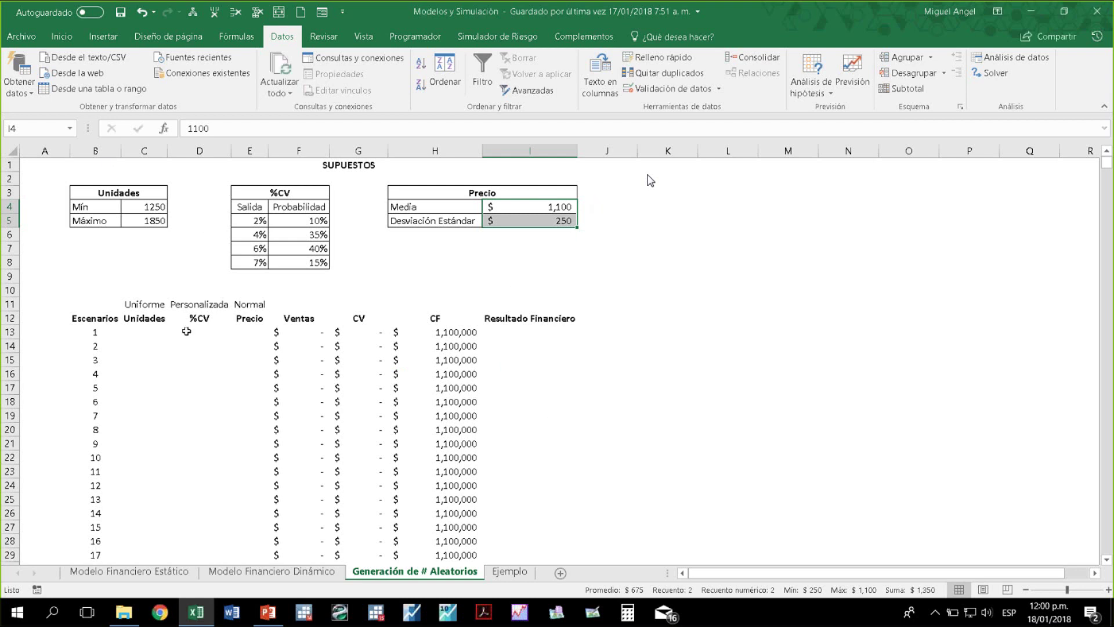
Copy the Generación de # Aleatorios sheet into a new workbook
{"action": "right_click", "coordinate": [432, 573]}
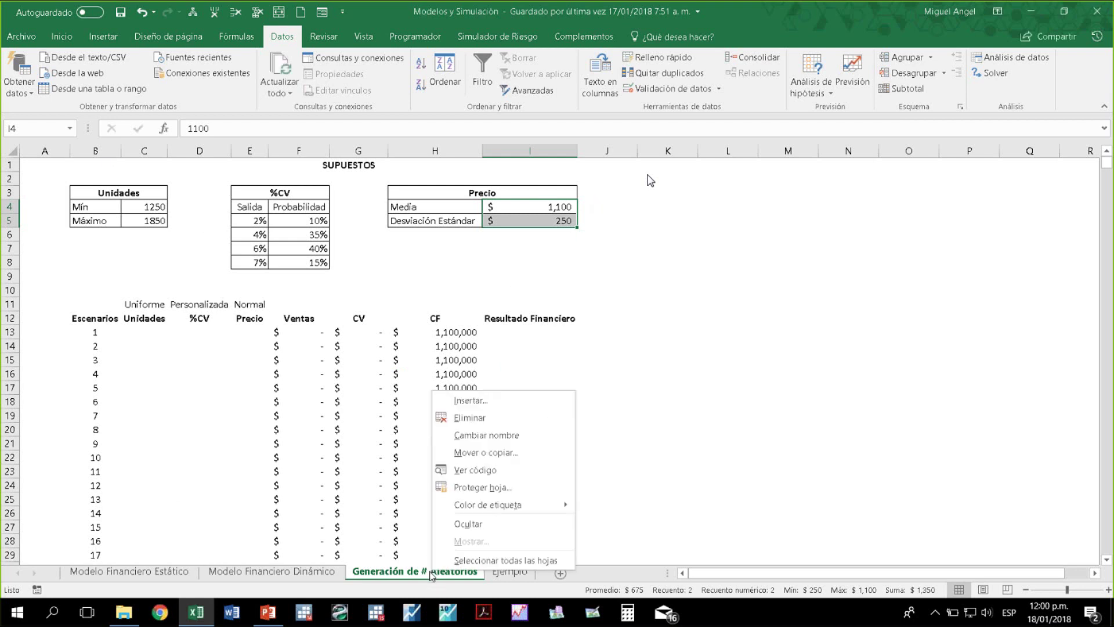
{"action": "left_click", "coordinate": [484, 456]}
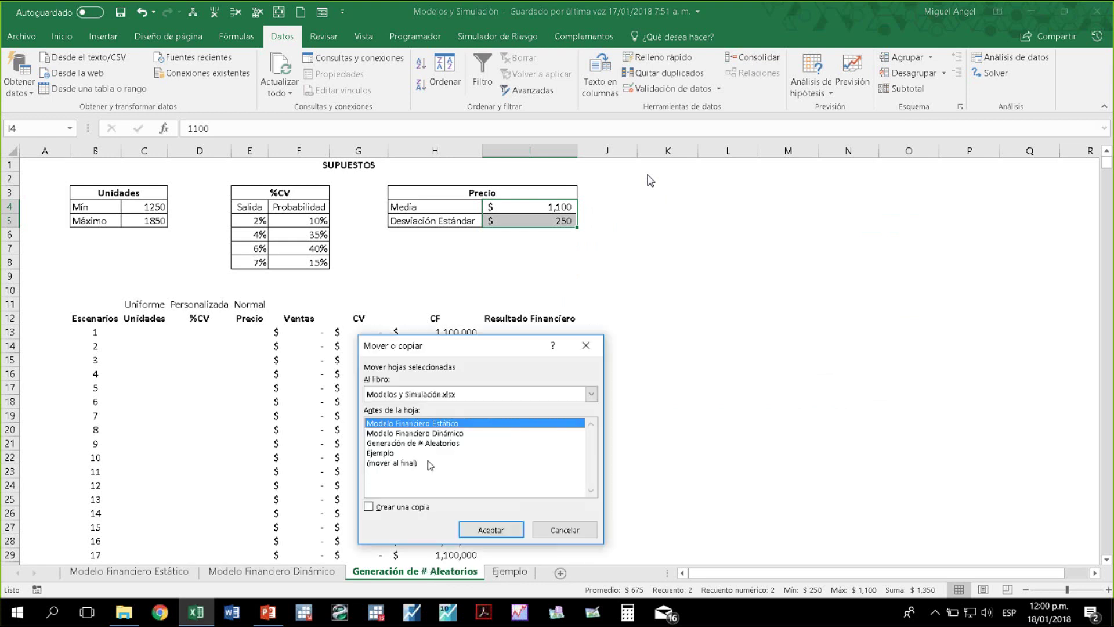
{"action": "left_click", "coordinate": [370, 508]}
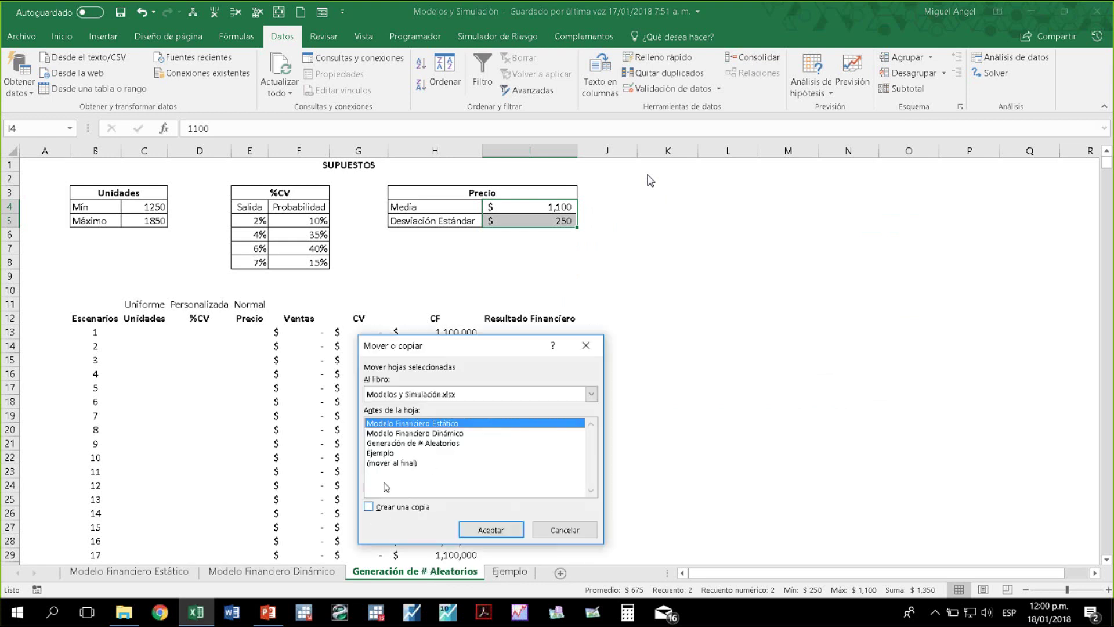
{"action": "left_click", "coordinate": [591, 394]}
{"action": "left_click", "coordinate": [407, 408]}
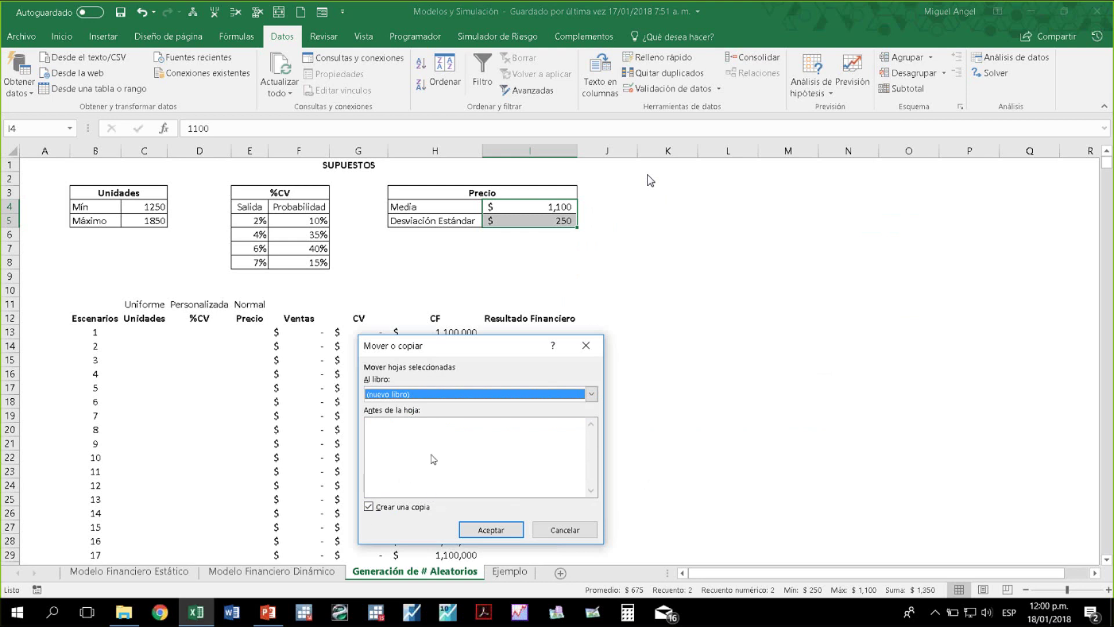
{"action": "left_click", "coordinate": [491, 528]}
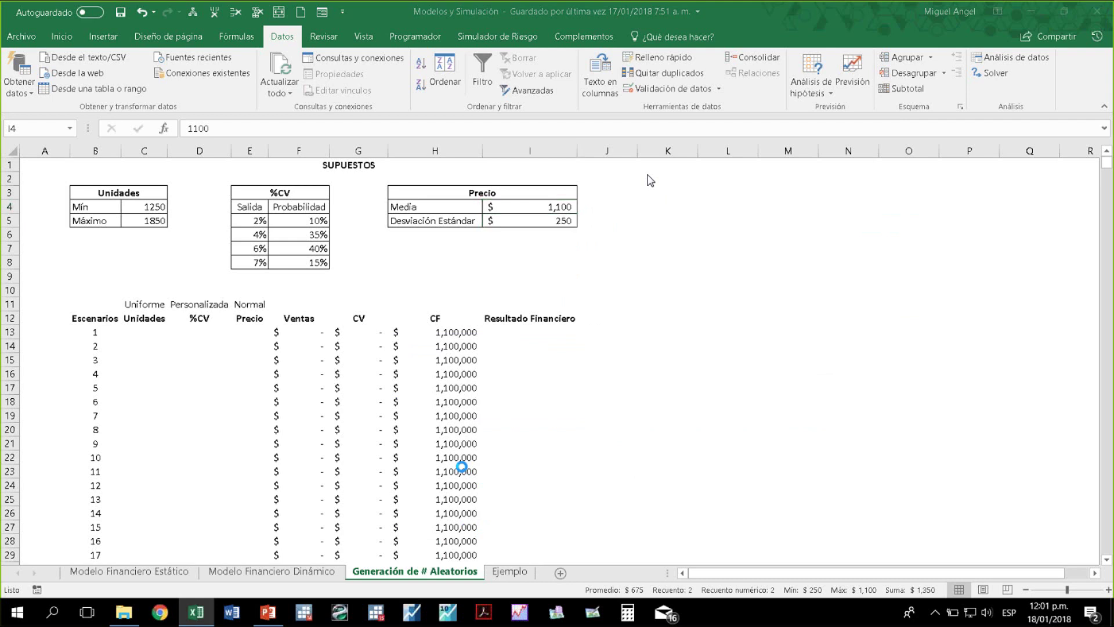
Save the Modelos y Simulación workbook and close it to continue in the new workbook
{"action": "left_click", "coordinate": [200, 429]}
{"action": "left_click", "coordinate": [1024, 8]}
{"action": "left_click", "coordinate": [607, 359]}
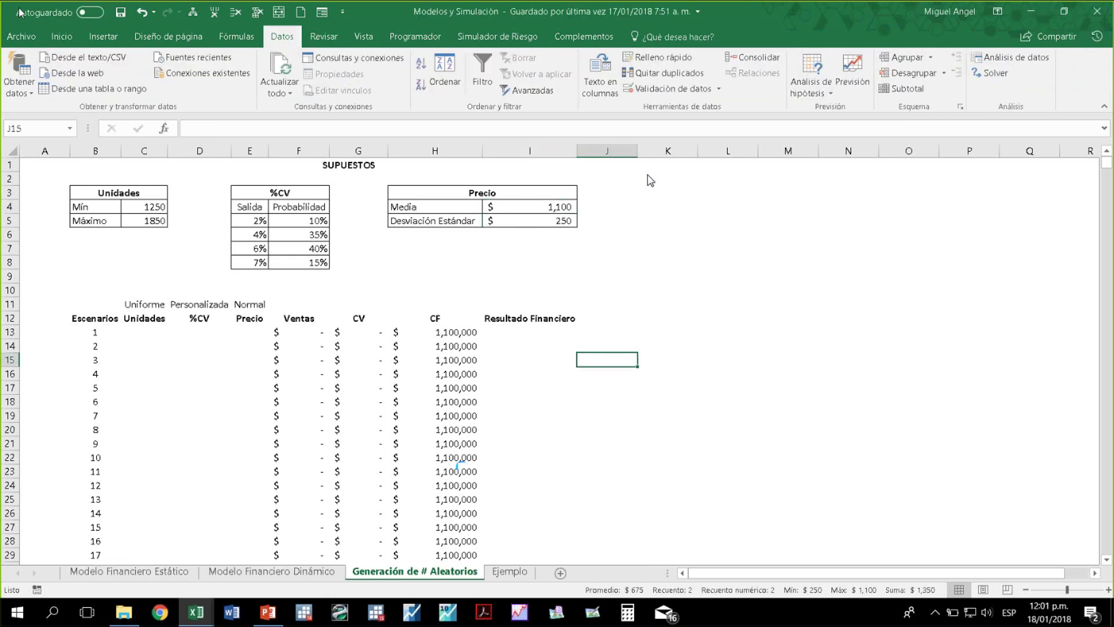
{"action": "key", "text": "ctrl+s"}
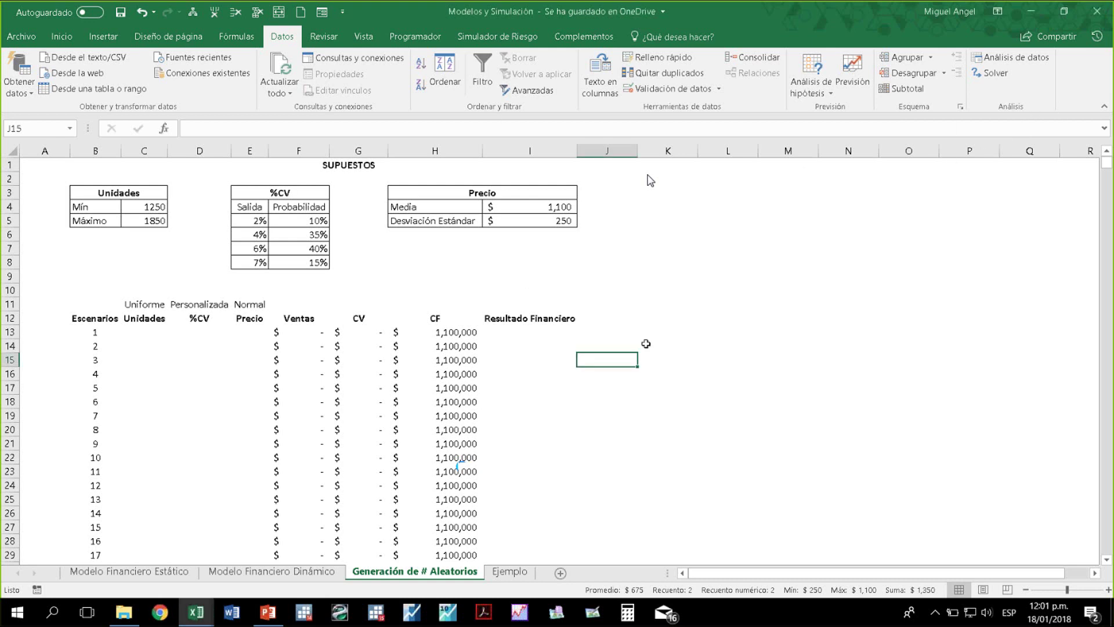
{"action": "left_click", "coordinate": [686, 454]}
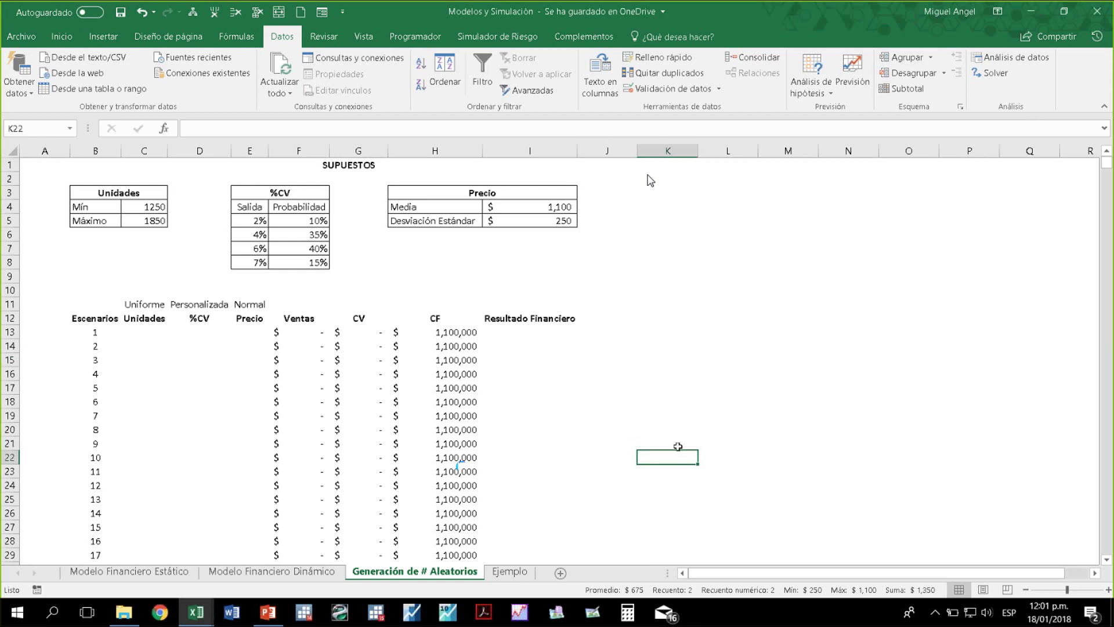
{"action": "left_click", "coordinate": [1106, 17]}
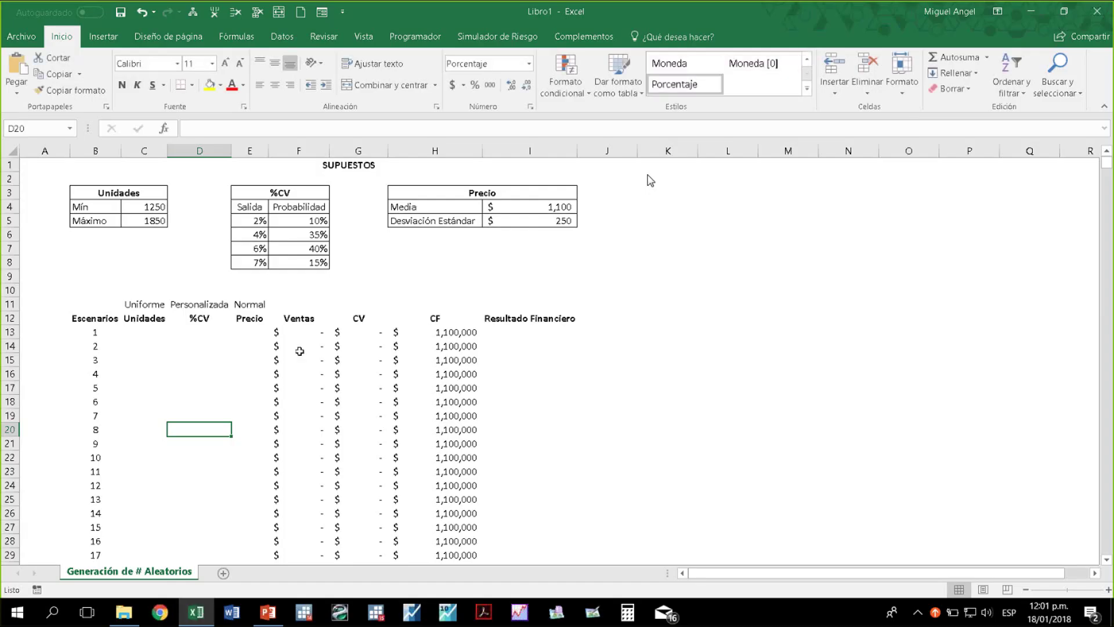
From the first Unidades cell, C13, reopen the random number generator and set the number of variables to 1
{"action": "key", "text": "Left"}
{"action": "key", "text": "Up"}
{"action": "key", "text": "Up"}
{"action": "key", "text": "Up"}
{"action": "key", "text": "Up"}
{"action": "key", "text": "Up"}
{"action": "key", "text": "Up"}
{"action": "key", "text": "Up"}
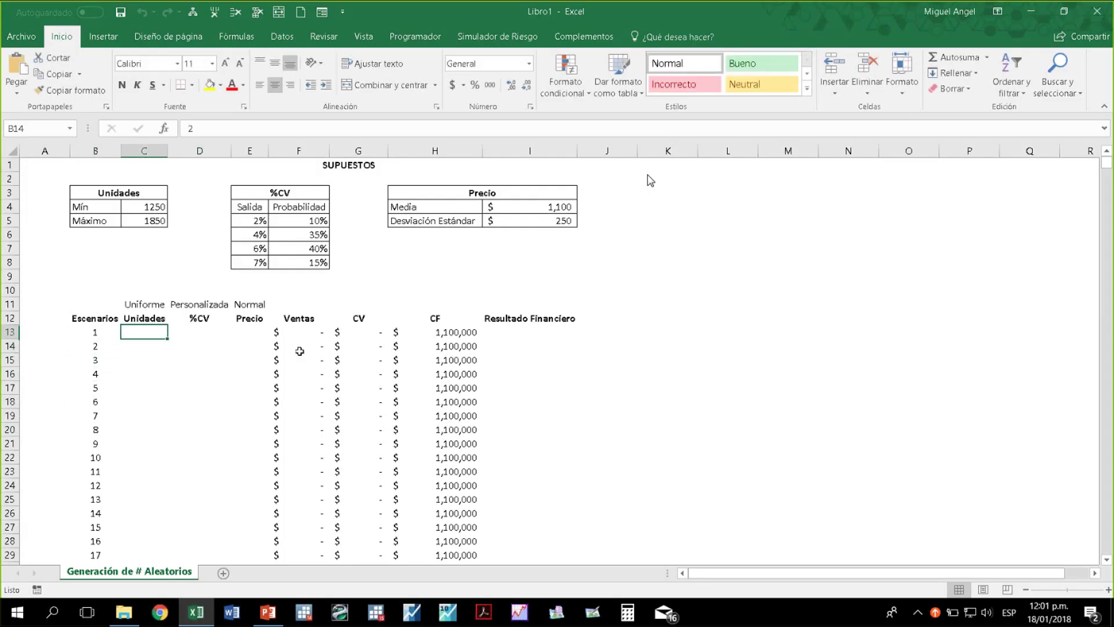
{"action": "left_click", "coordinate": [282, 36]}
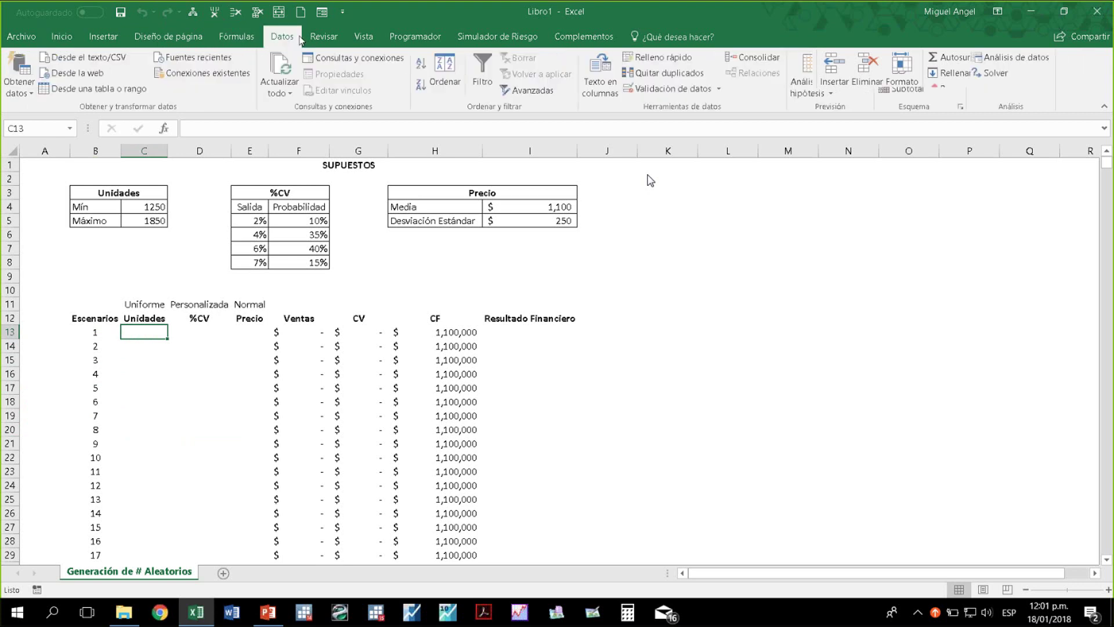
{"action": "left_click", "coordinate": [1005, 58]}
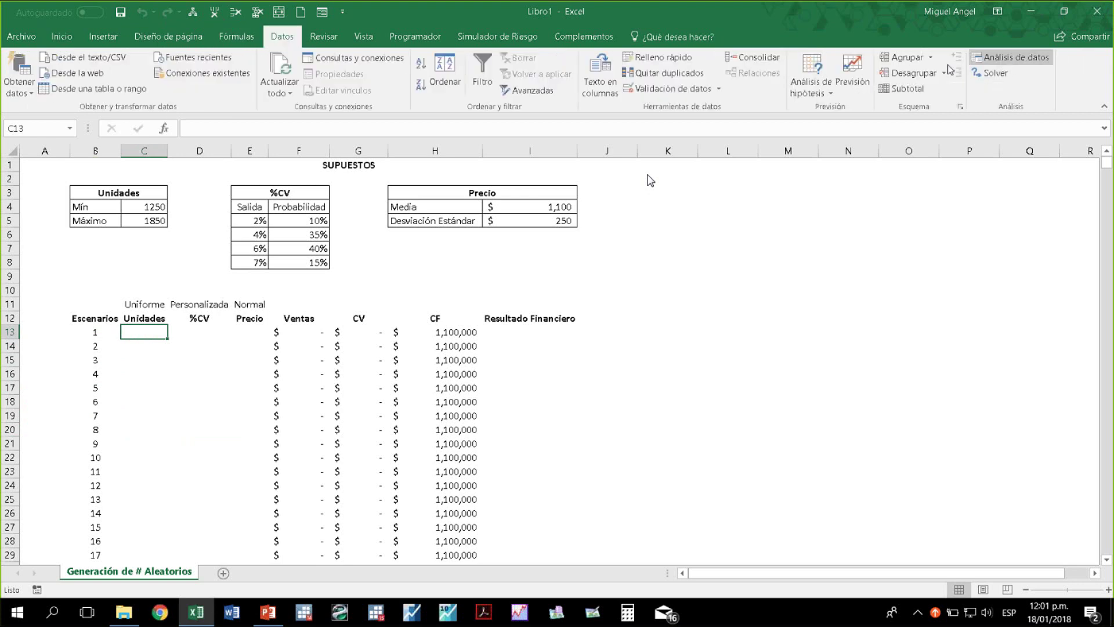
{"action": "left_click", "coordinate": [960, 298]}
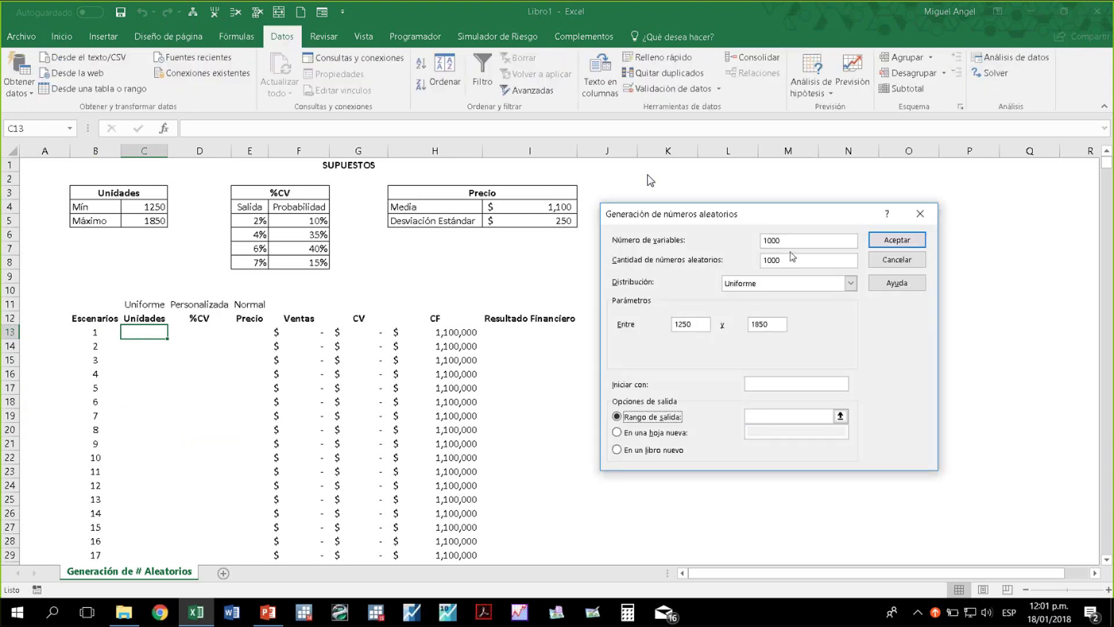
{"action": "left_click_drag", "start_coordinate": [746, 219], "coordinate": [694, 254]}
{"action": "type", "text": "1"}
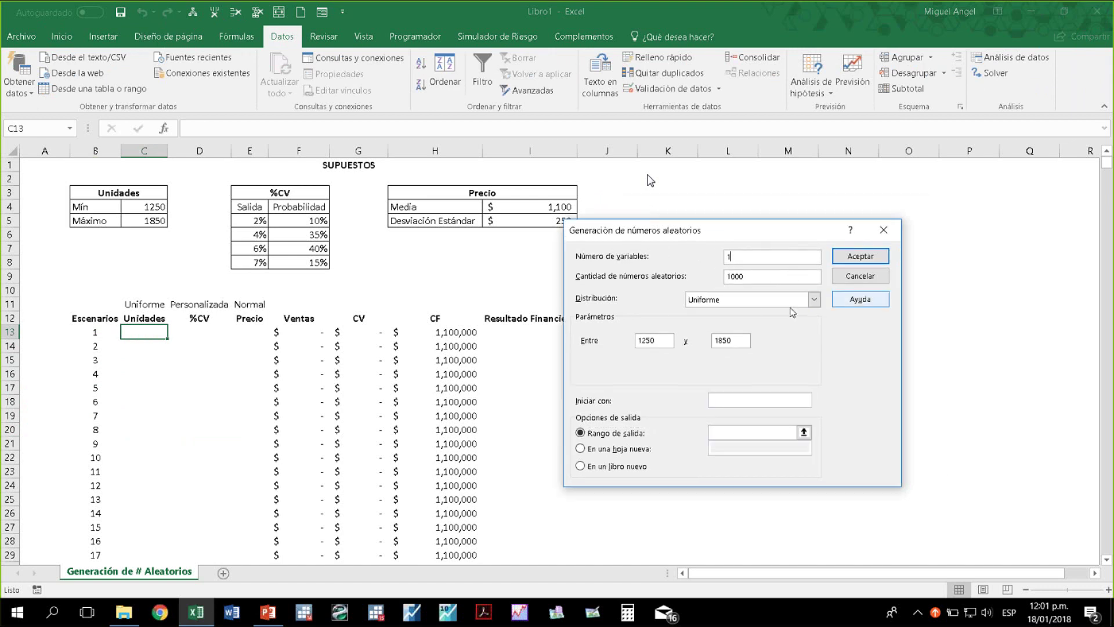
Generate the uniform Unidades values with the output range starting at C13, and select D13 under %CV
{"action": "left_click", "coordinate": [803, 432]}
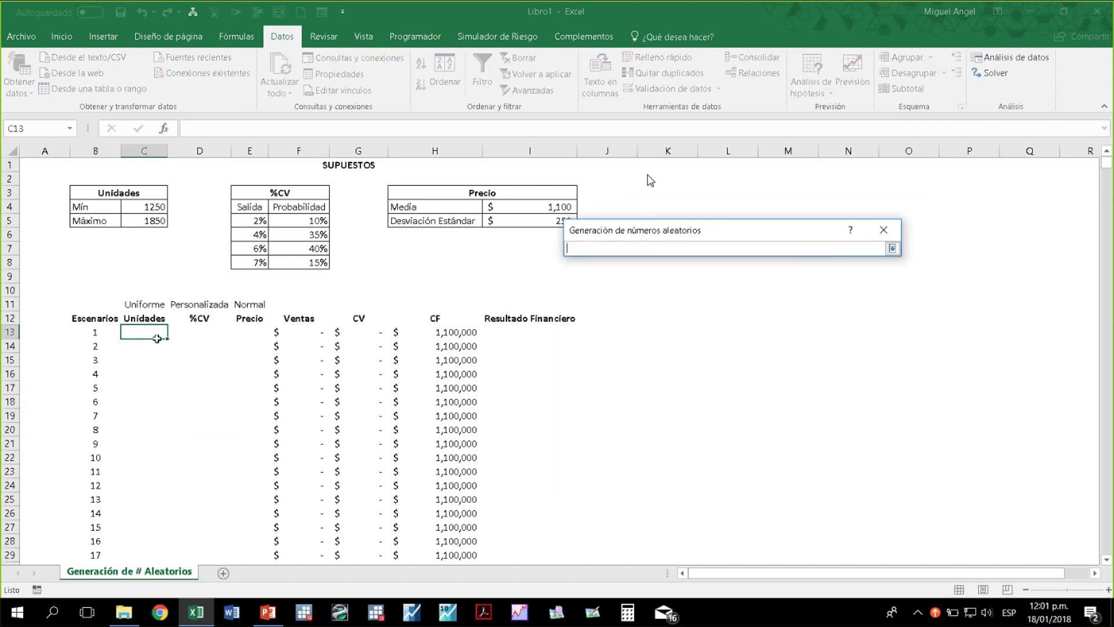
{"action": "left_click", "coordinate": [153, 335]}
{"action": "left_click", "coordinate": [892, 248]}
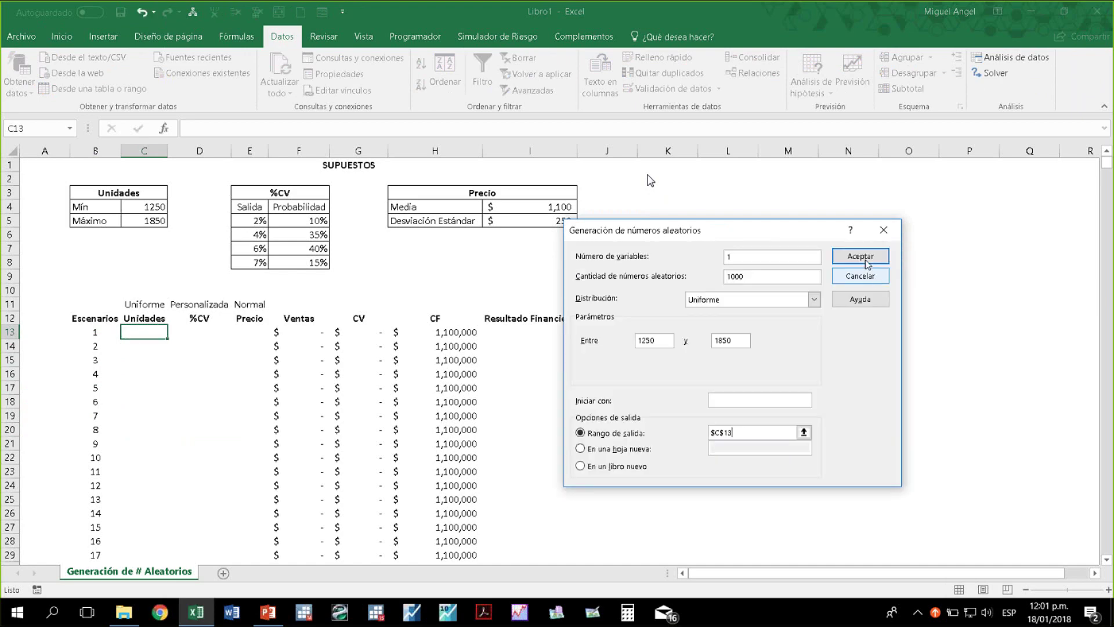
{"action": "left_click", "coordinate": [858, 257]}
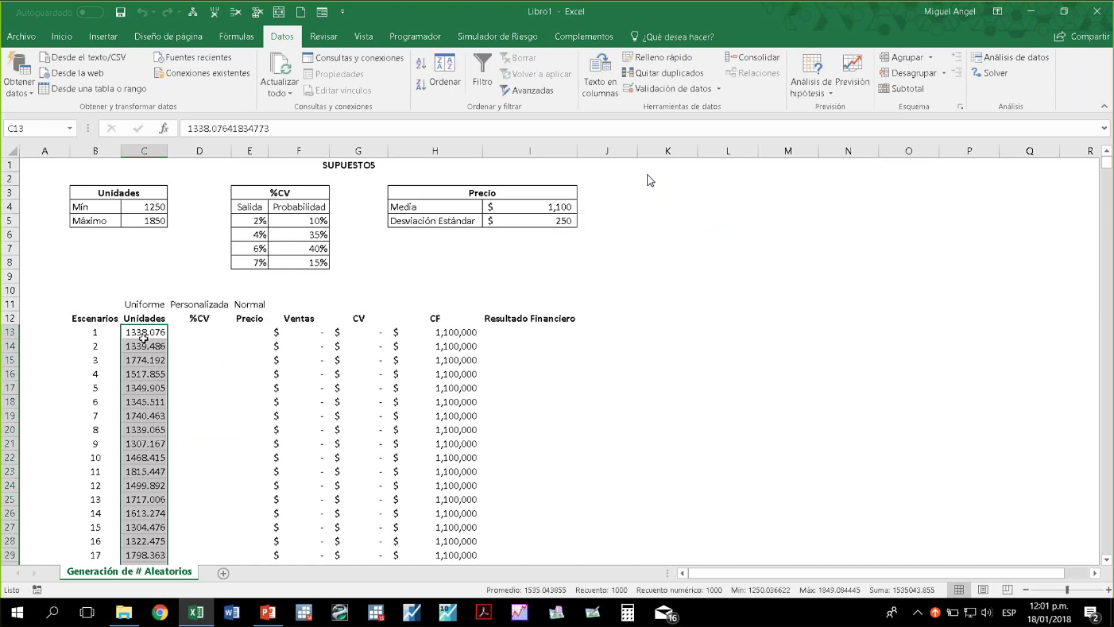
{"action": "left_click", "coordinate": [202, 331]}
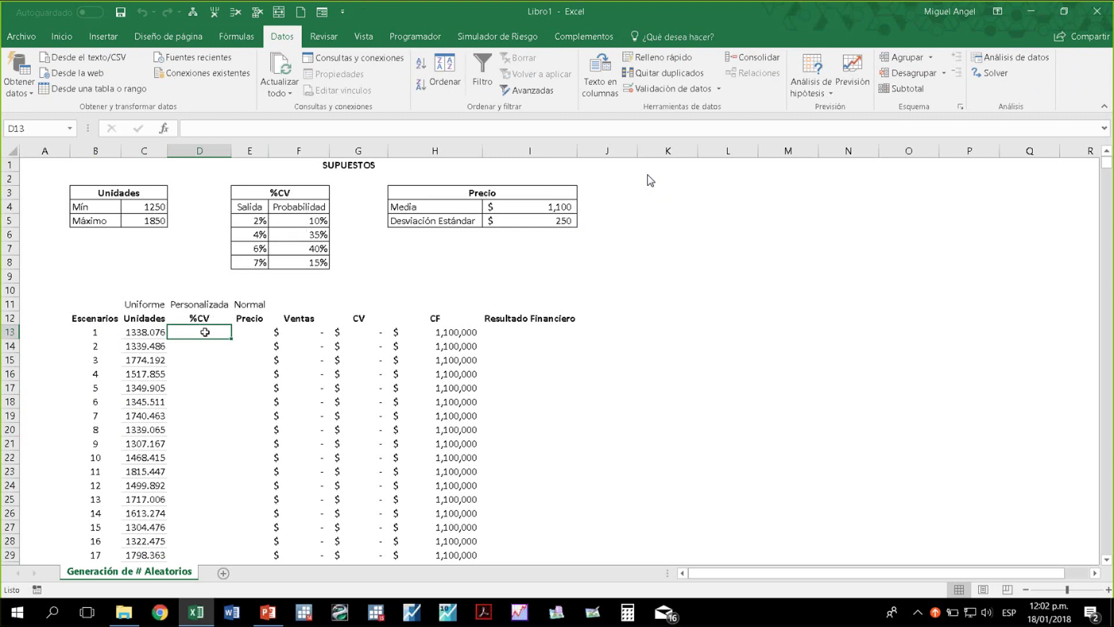
Review the scenario 1 cells from %CV to Resultado Financiero and the %CV table of outcomes and probabilities
{"action": "left_click", "coordinate": [316, 335]}
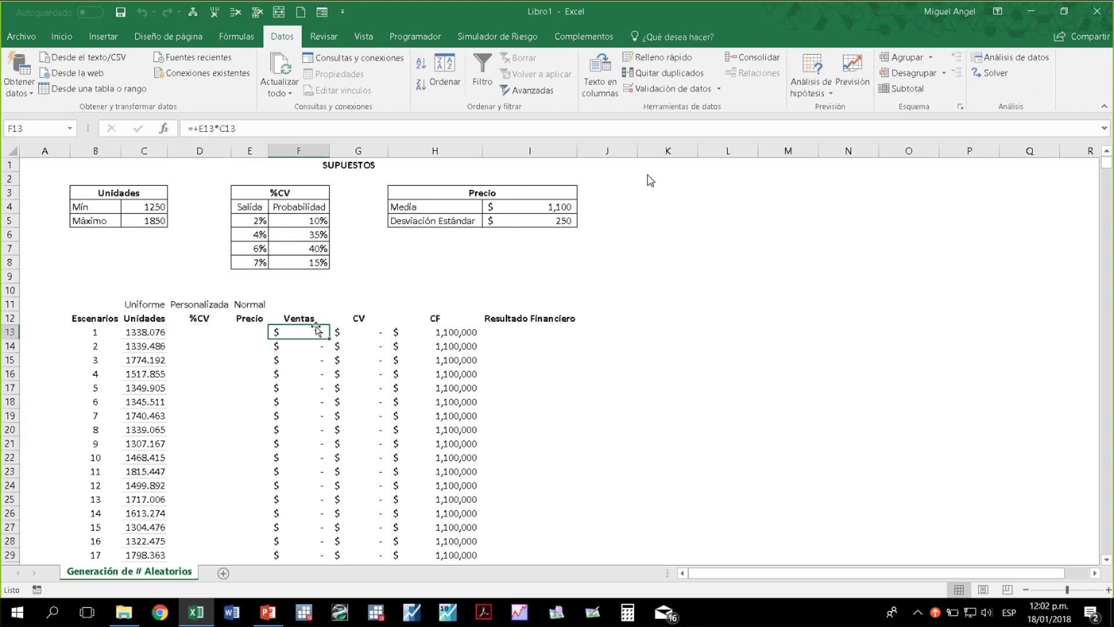
{"action": "double_click", "coordinate": [316, 335]}
{"action": "key", "text": "Tab"}
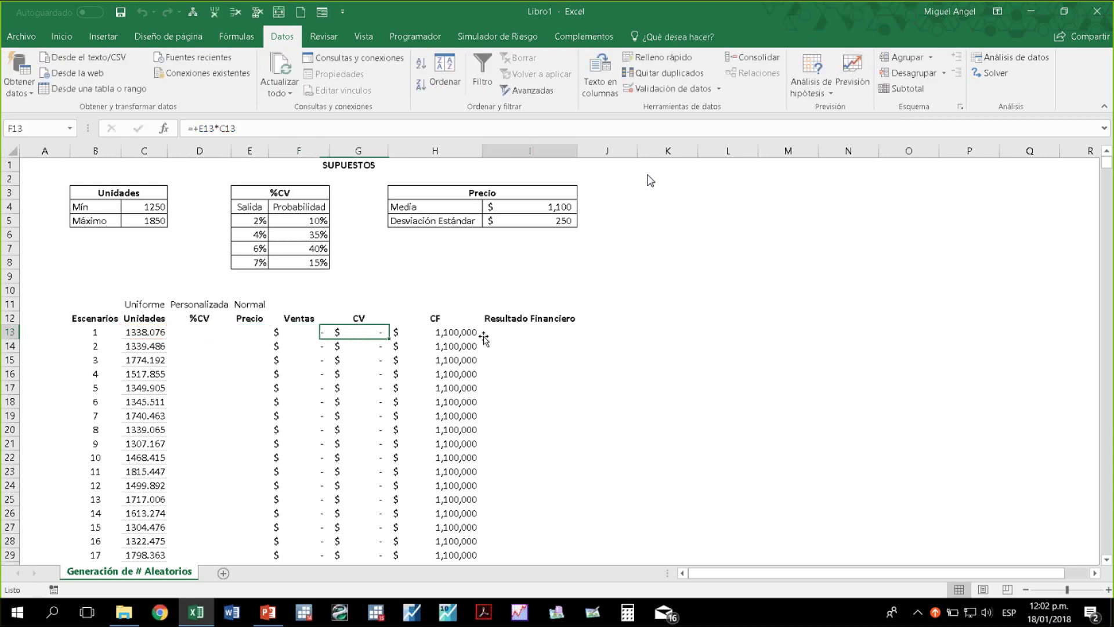
{"action": "left_click", "coordinate": [556, 338]}
{"action": "left_click", "coordinate": [430, 335]}
{"action": "left_click", "coordinate": [197, 337]}
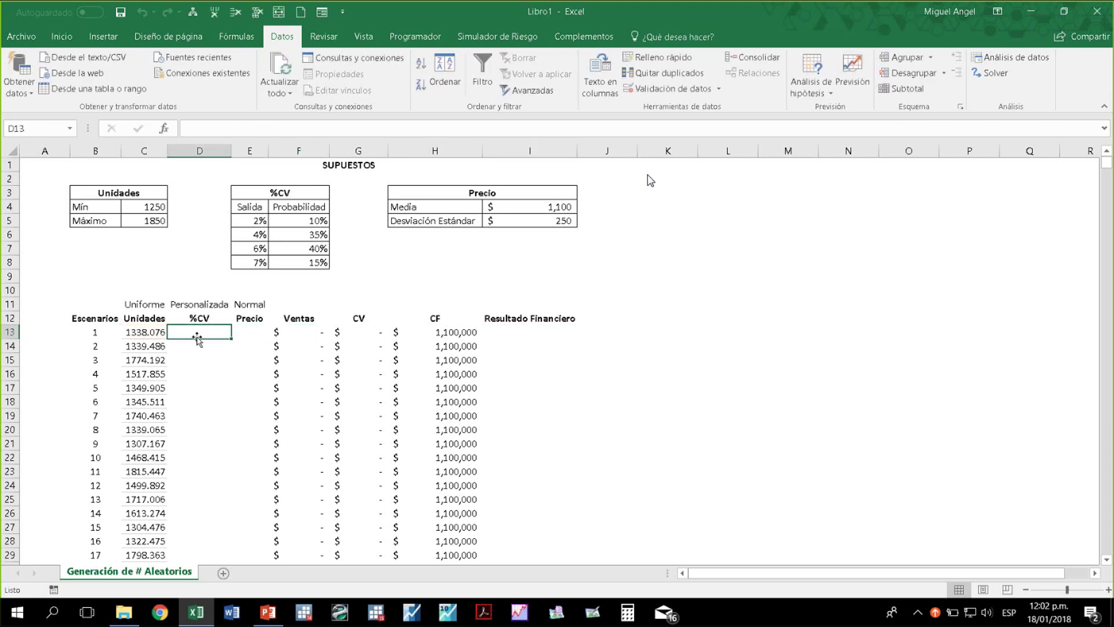
{"action": "left_click", "coordinate": [259, 332]}
{"action": "left_click", "coordinate": [200, 330]}
{"action": "left_click_drag", "start_coordinate": [258, 220], "coordinate": [279, 269]}
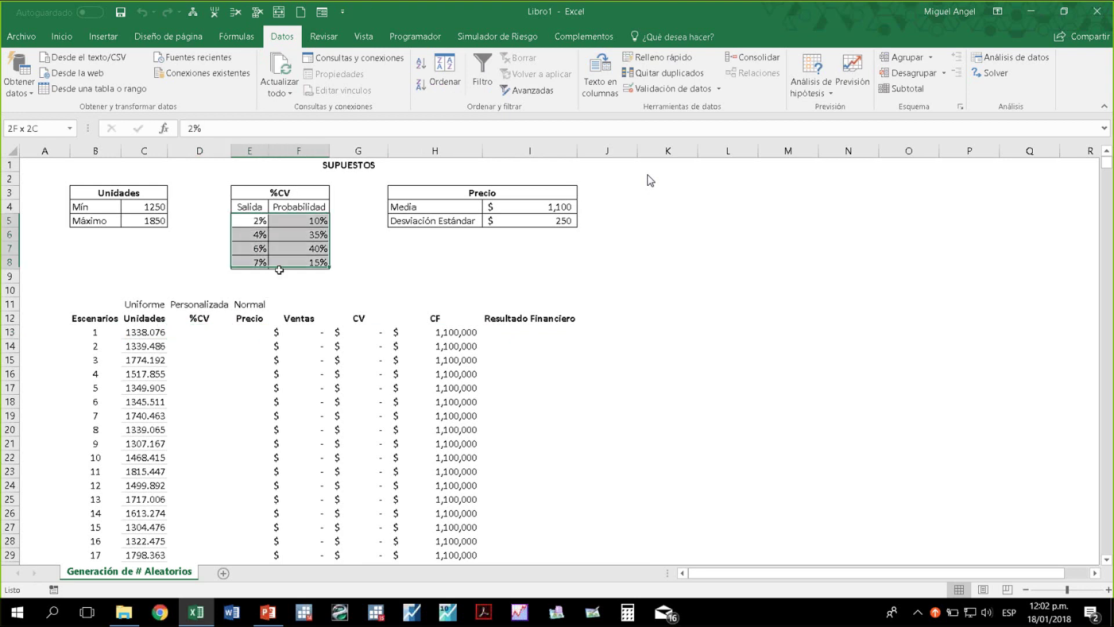
{"action": "left_click", "coordinate": [249, 219]}
{"action": "left_click", "coordinate": [301, 221]}
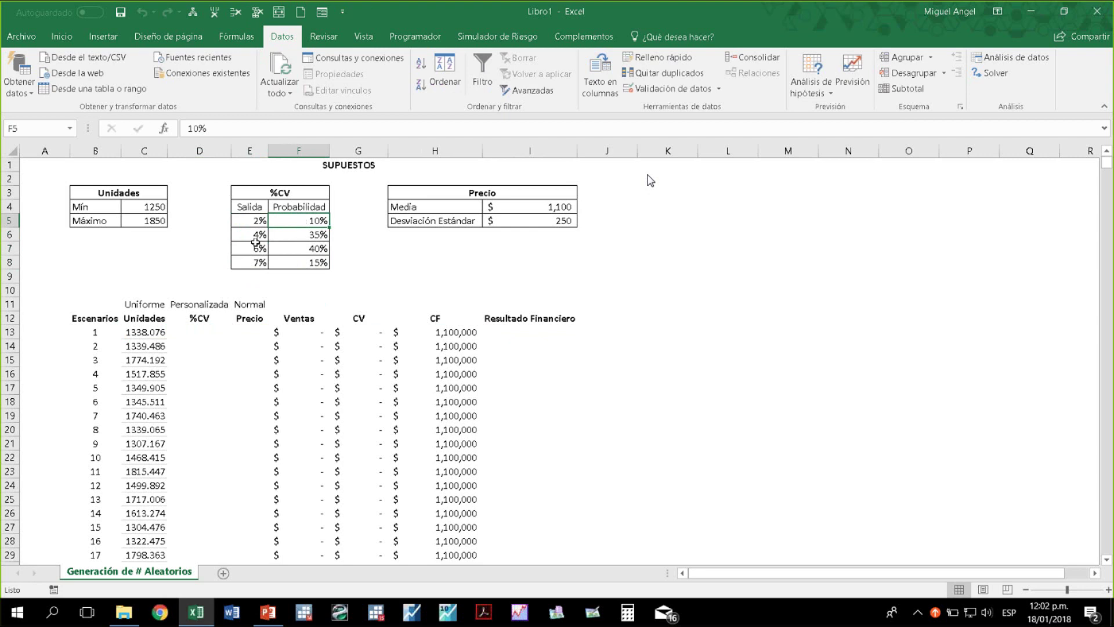
{"action": "left_click_drag", "start_coordinate": [253, 237], "coordinate": [296, 234]}
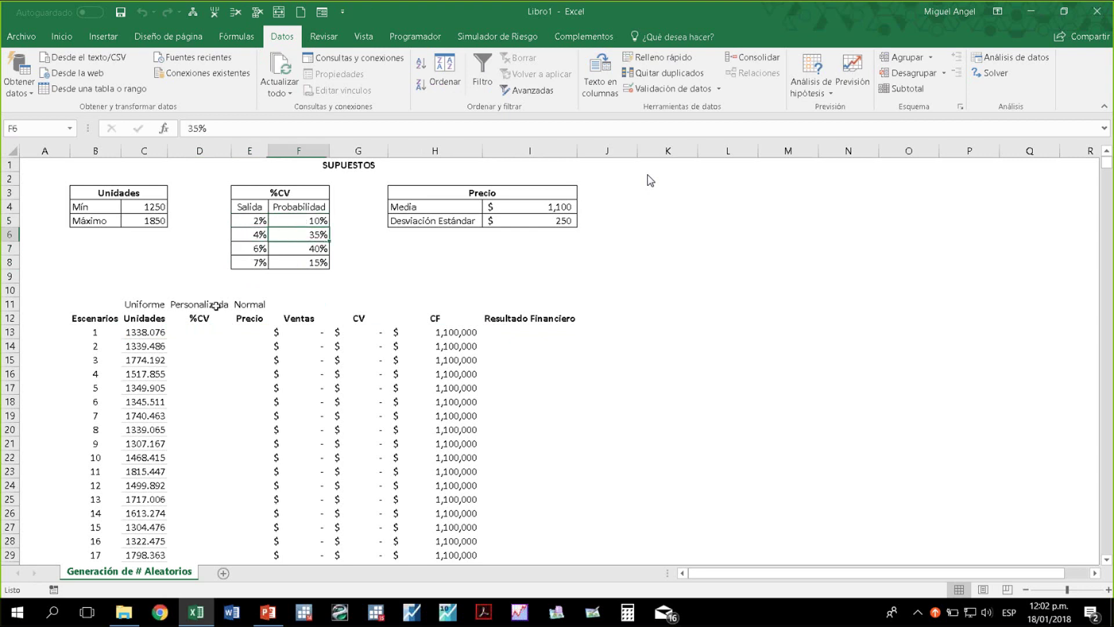
From the first %CV cell, D13, open the random number generator and set the distribution to Discreta
{"action": "left_click", "coordinate": [201, 332]}
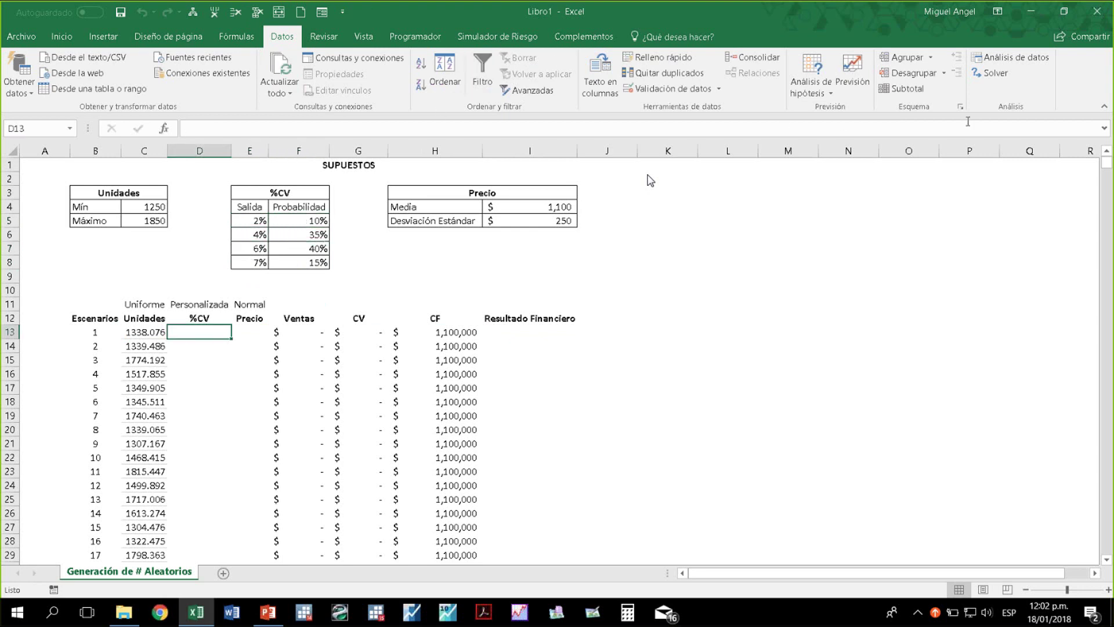
{"action": "left_click", "coordinate": [1010, 57]}
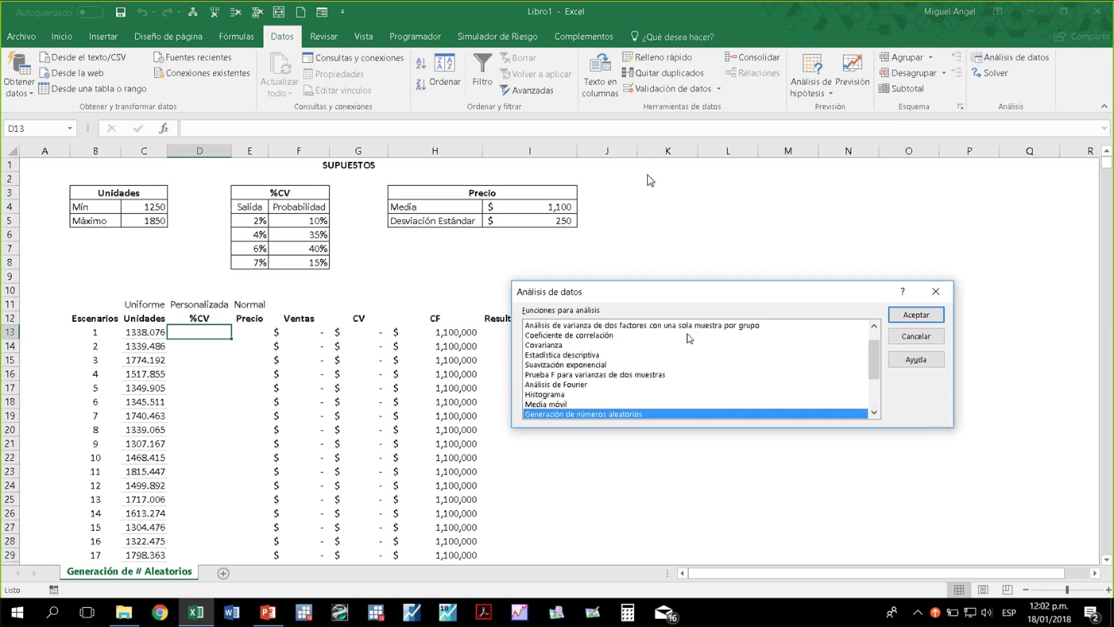
{"action": "left_click", "coordinate": [917, 314]}
{"action": "left_click", "coordinate": [815, 302]}
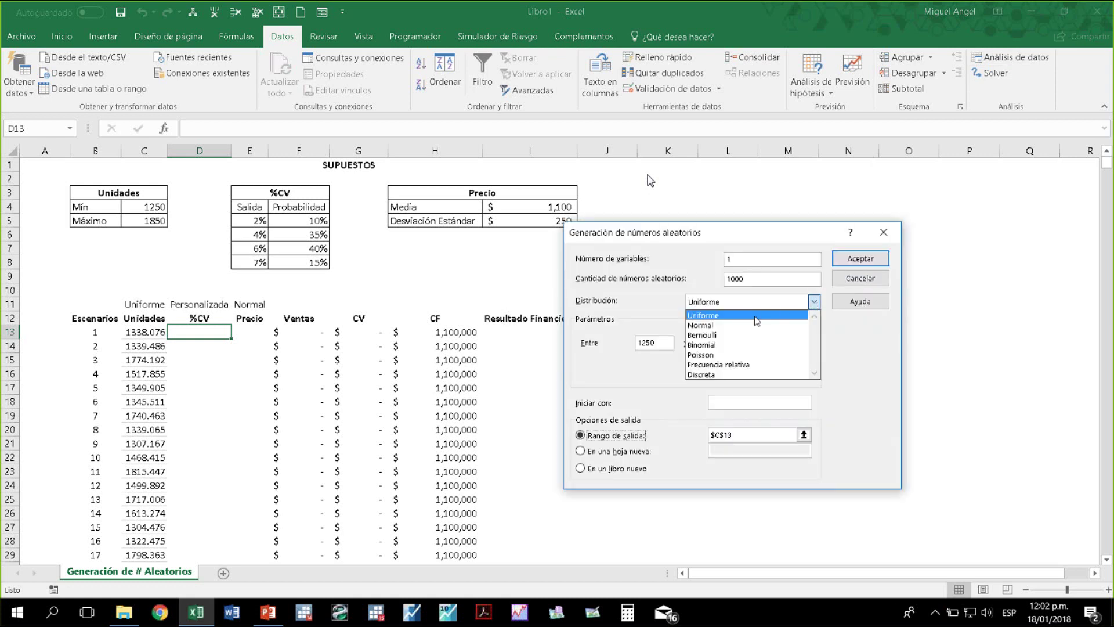
{"action": "left_click", "coordinate": [740, 365]}
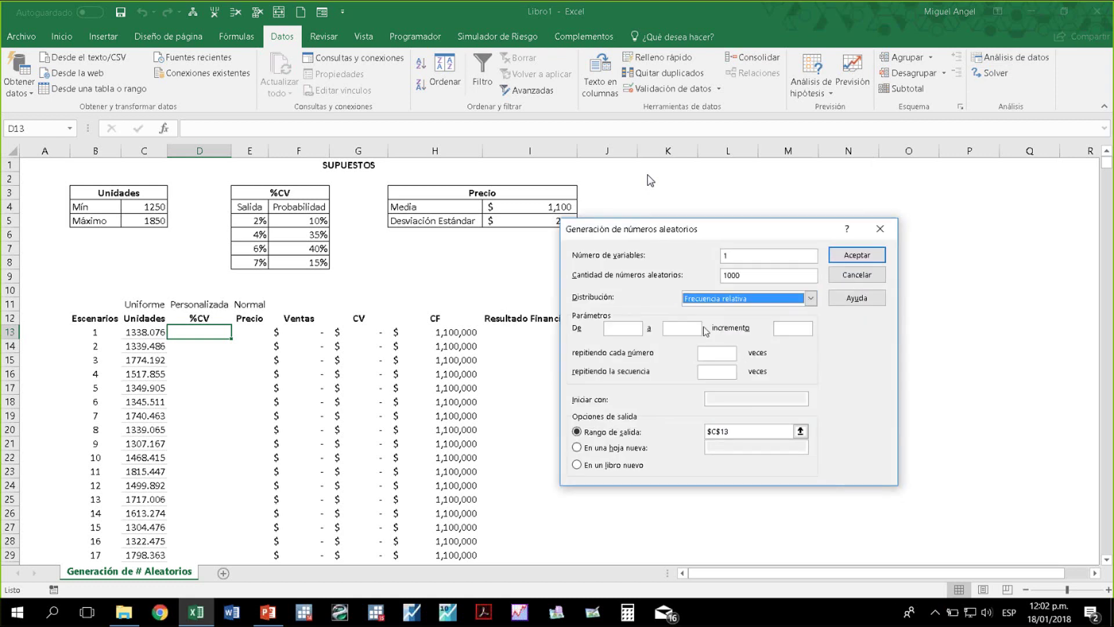
{"action": "left_click", "coordinate": [810, 298]}
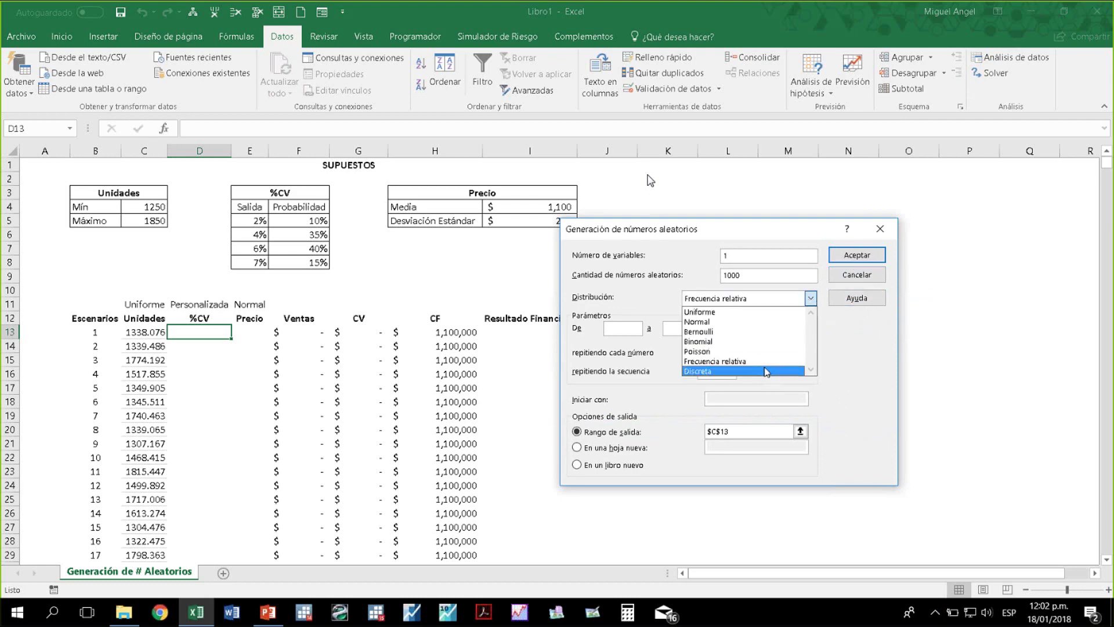
{"action": "left_click", "coordinate": [766, 367]}
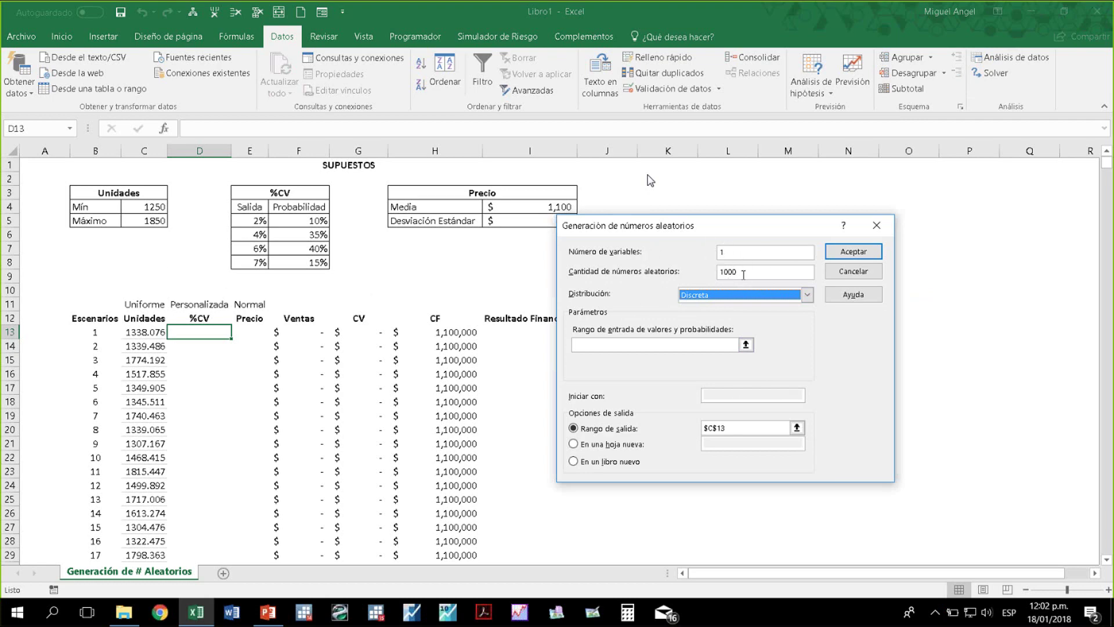
Use E5:F8 as the values and probabilities range and generate the %CV numbers with the output range starting at D13
{"action": "key", "text": "shift+Tab"}
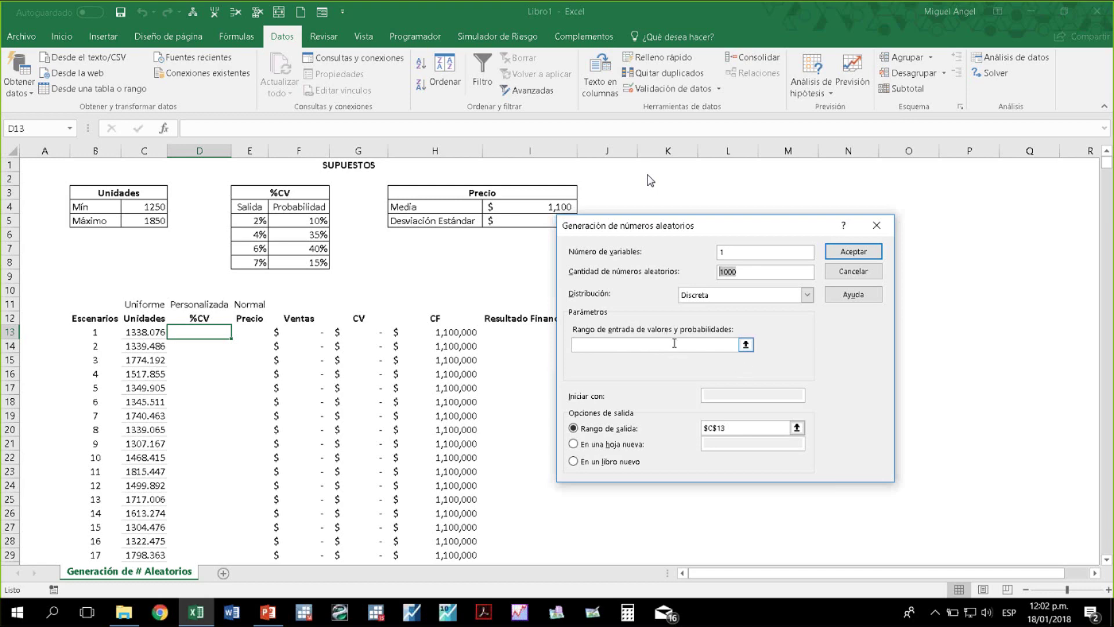
{"action": "left_click", "coordinate": [746, 344]}
{"action": "left_click_drag", "start_coordinate": [249, 221], "coordinate": [311, 261]}
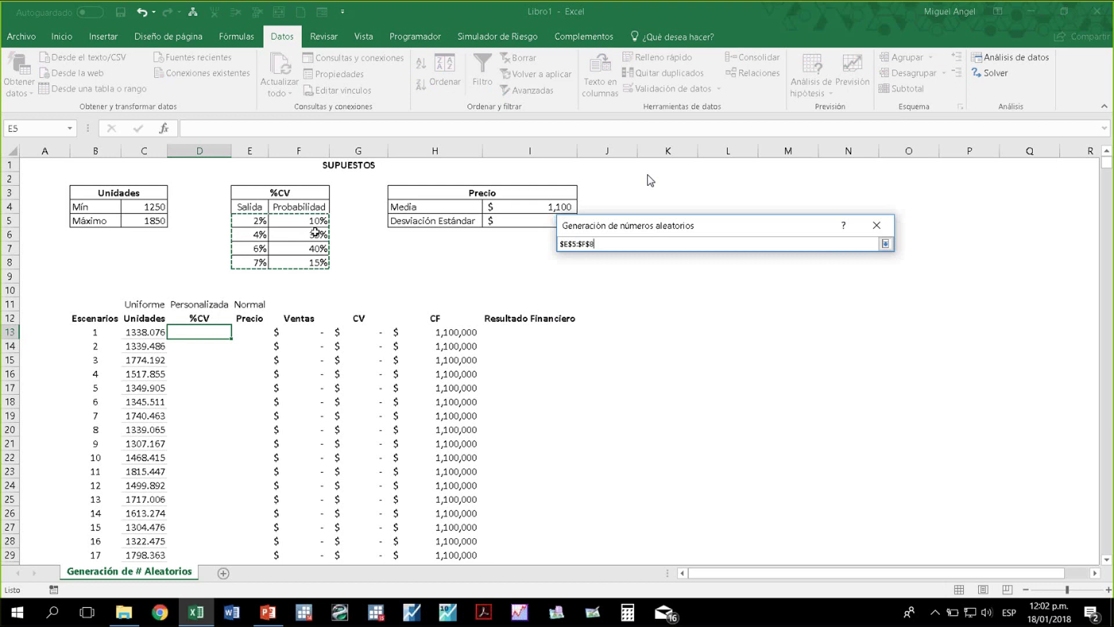
{"action": "left_click", "coordinate": [885, 244]}
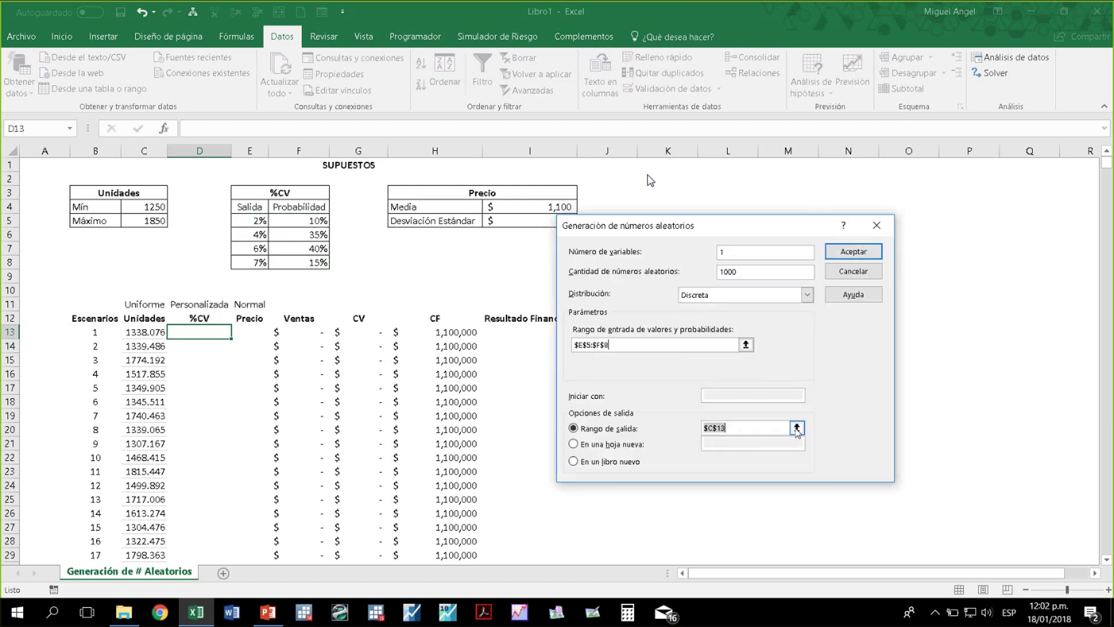
{"action": "left_click", "coordinate": [797, 427]}
{"action": "left_click", "coordinate": [201, 332]}
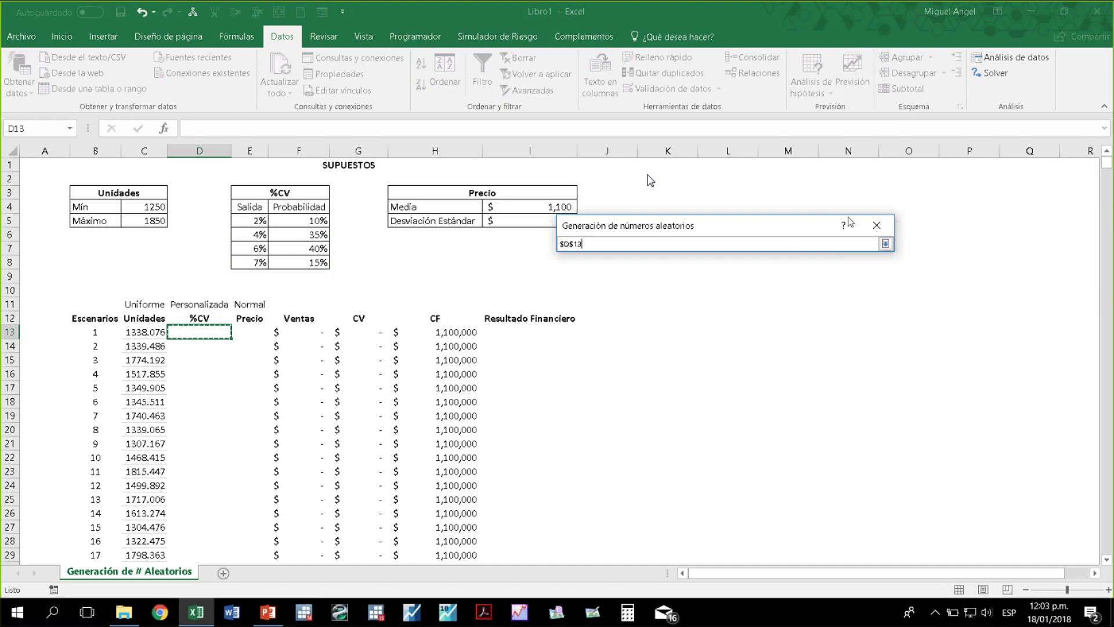
{"action": "left_click", "coordinate": [885, 243]}
{"action": "left_click", "coordinate": [844, 254]}
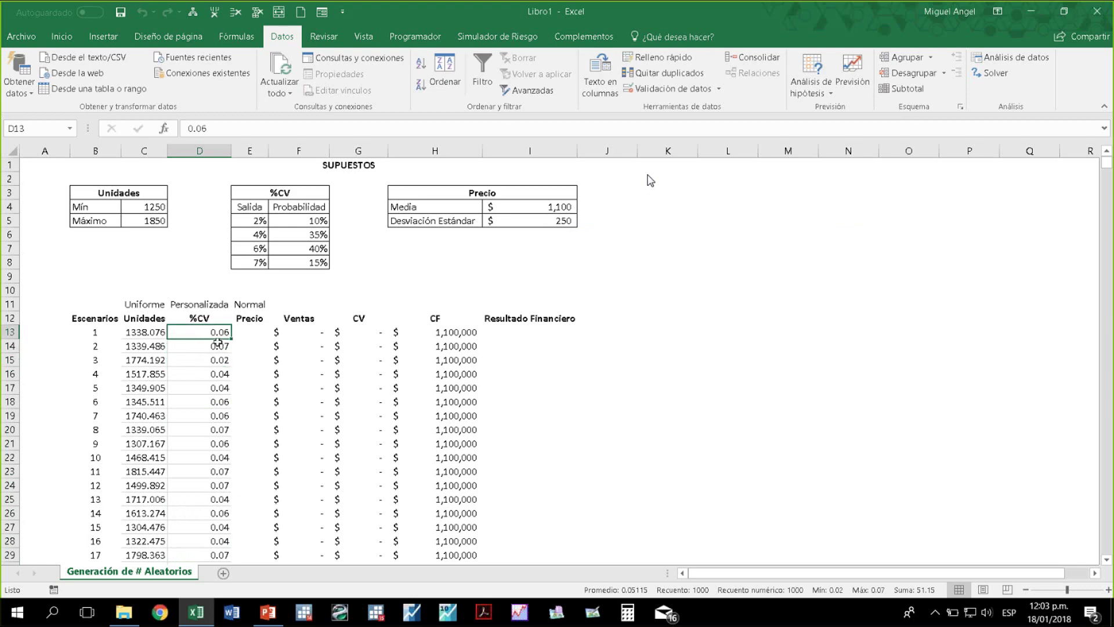
Format only the generated %CV column, from D13 down to the last scenario, as percentages
{"action": "key", "text": "shift+Left"}
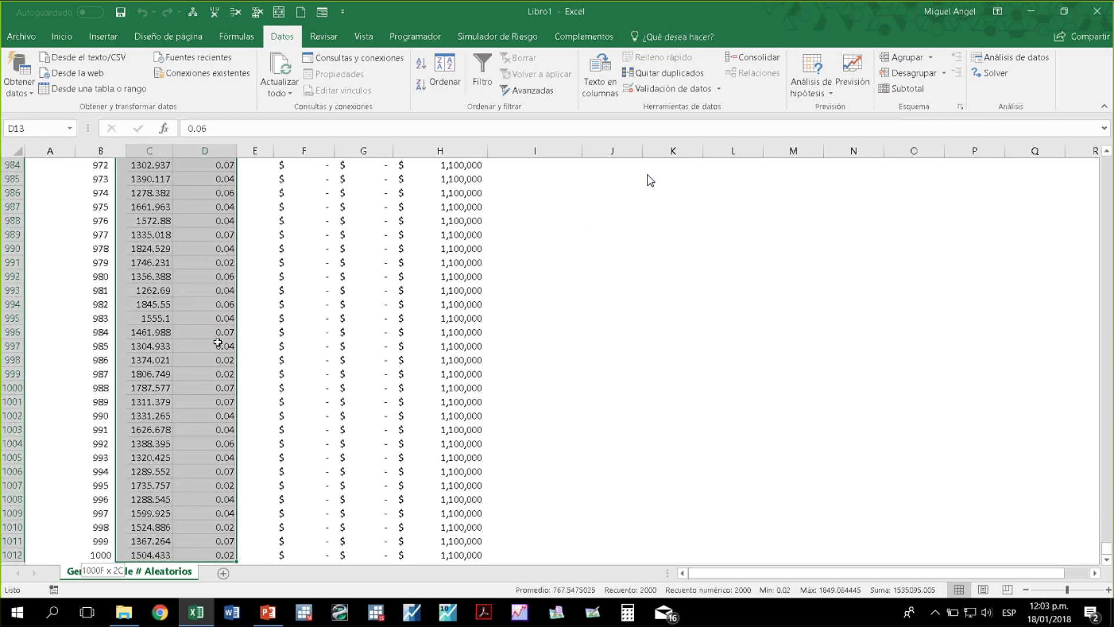
{"action": "key", "text": "shift+Right"}
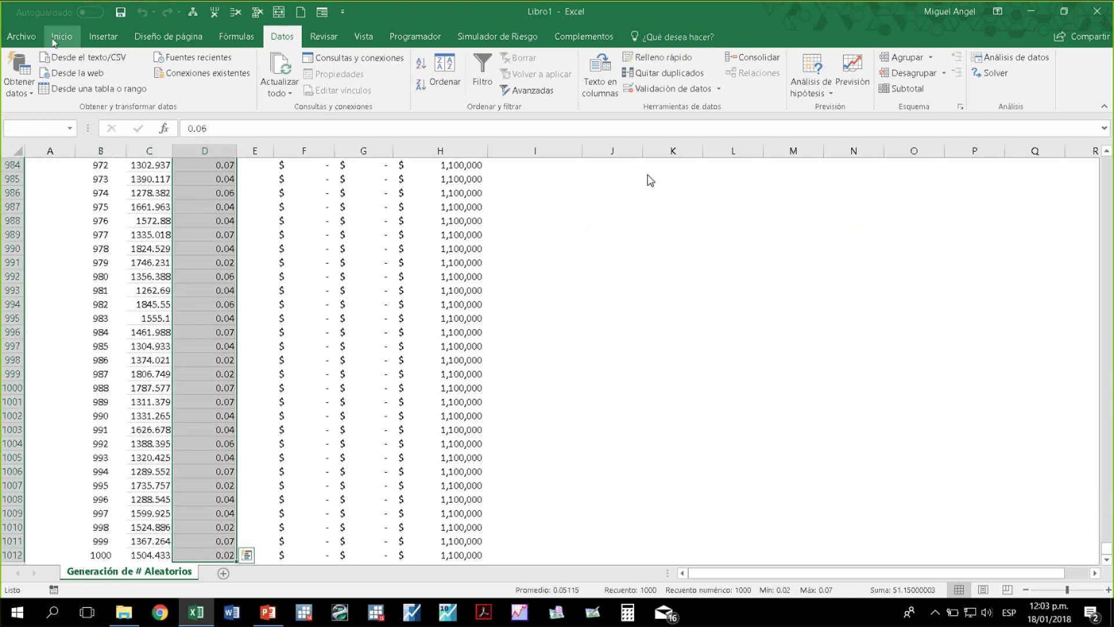
{"action": "left_click", "coordinate": [61, 36]}
{"action": "left_click", "coordinate": [474, 85]}
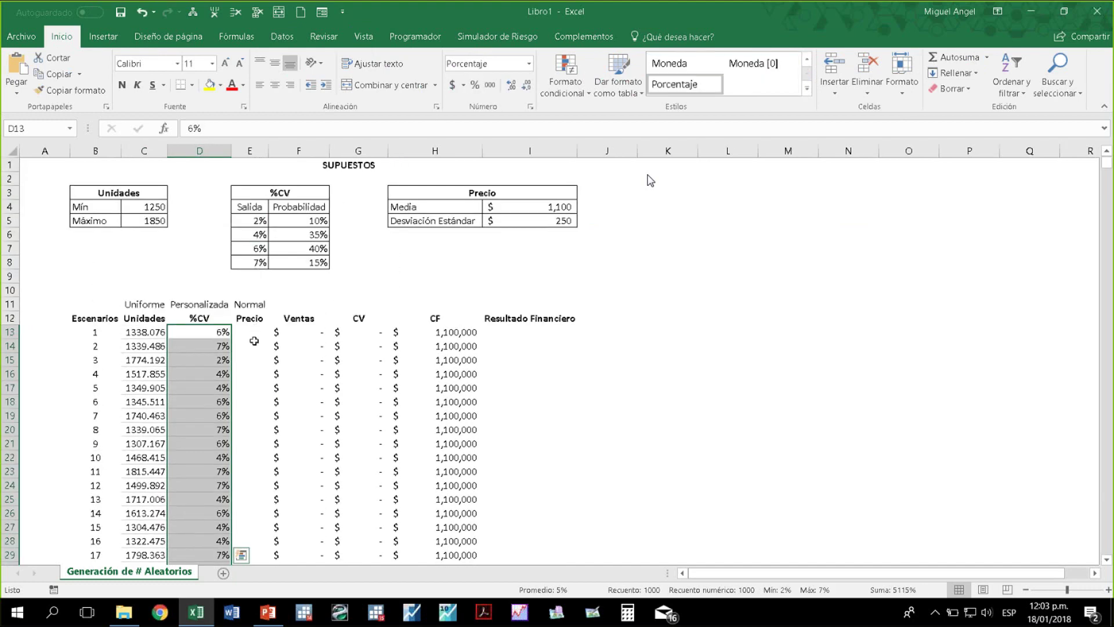
From the first Precio cell, E13, reopen the random number generator and set the distribution to Normal
{"action": "left_click", "coordinate": [255, 334]}
{"action": "mouse_move", "coordinate": [522, 206]}
{"action": "left_mouse_down"}
{"action": "mouse_move", "coordinate": [514, 223]}
{"action": "mouse_move", "coordinate": [526, 222]}
{"action": "left_mouse_up"}
{"action": "left_click", "coordinate": [250, 332]}
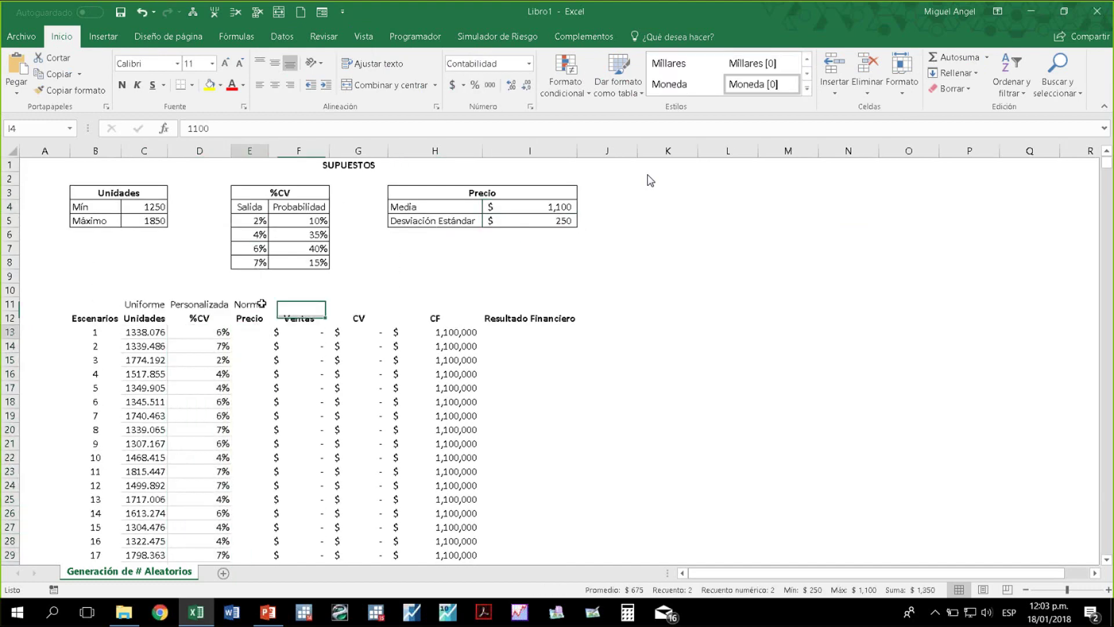
{"action": "left_click", "coordinate": [282, 36]}
{"action": "left_click", "coordinate": [704, 431]}
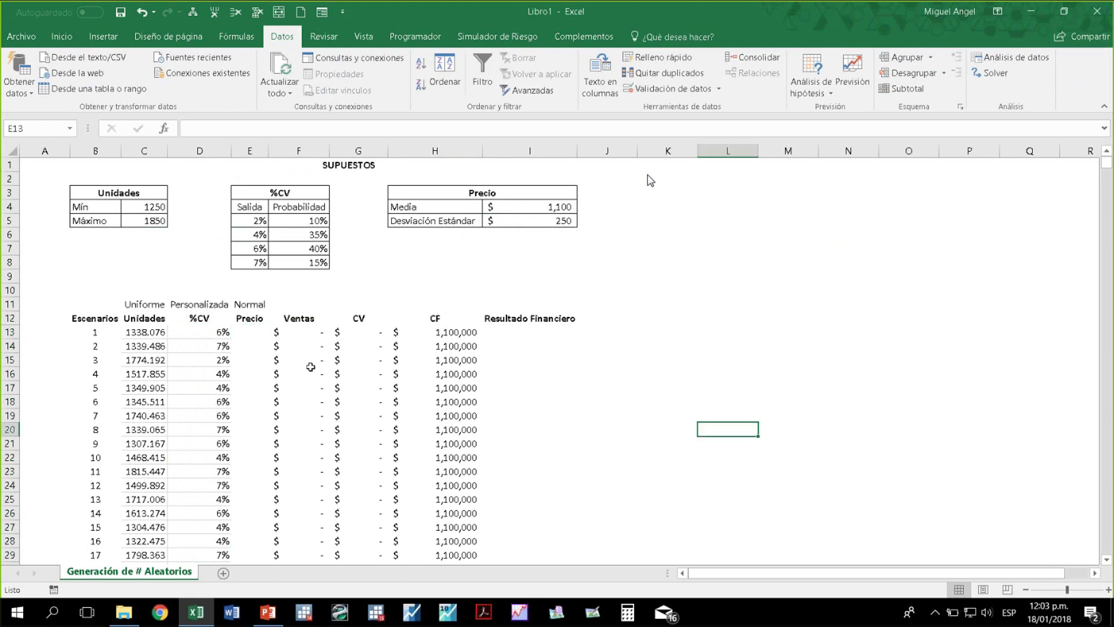
{"action": "left_click", "coordinate": [250, 332]}
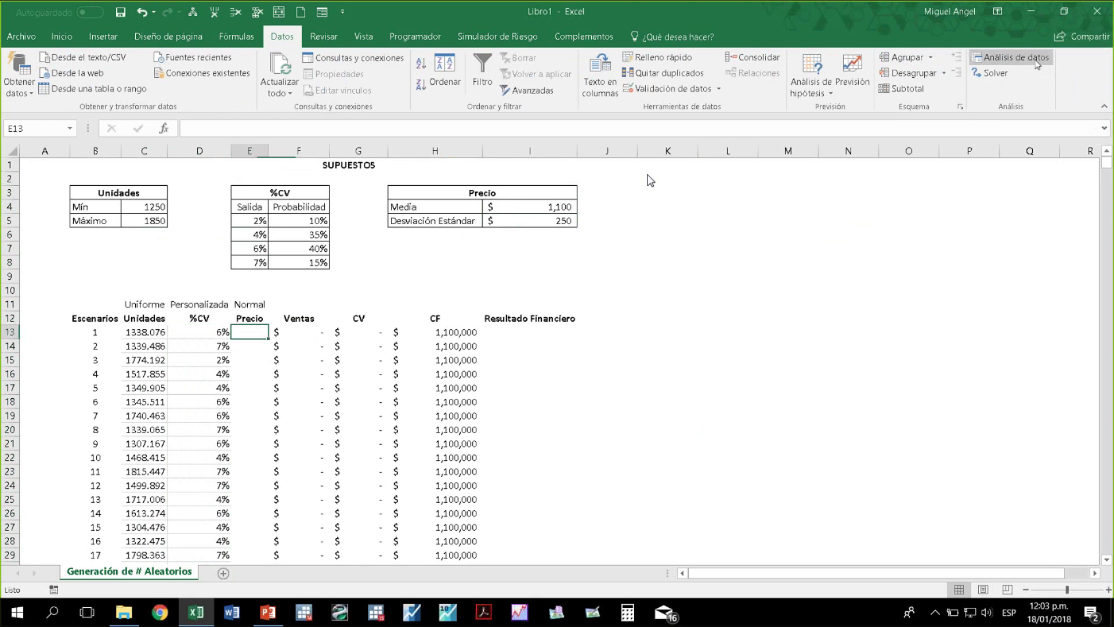
{"action": "left_click", "coordinate": [1010, 57]}
{"action": "left_click", "coordinate": [905, 310]}
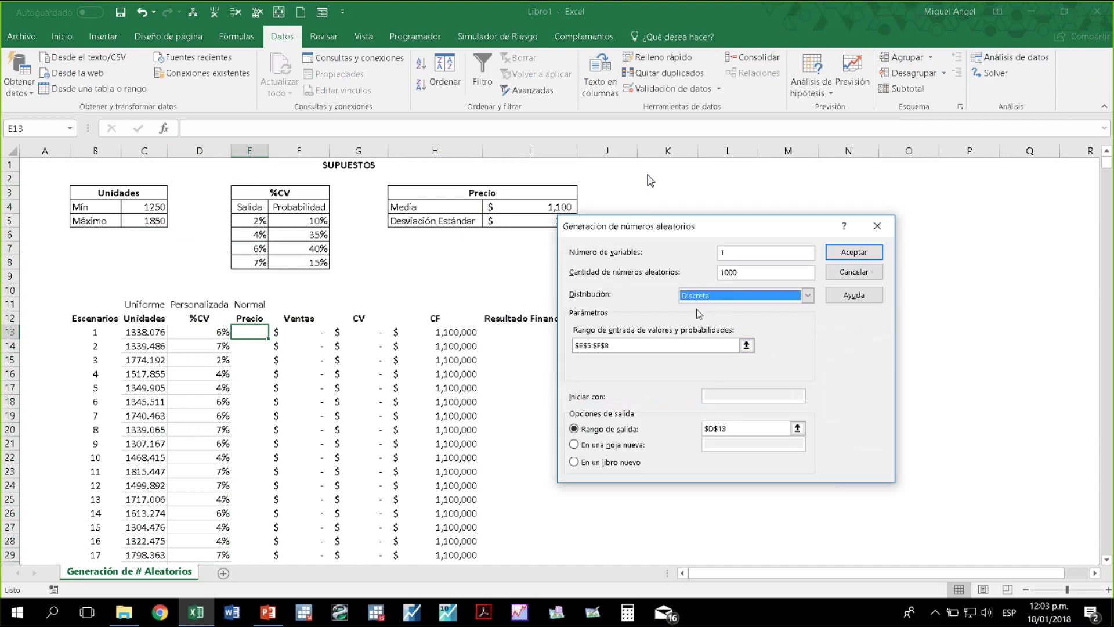
{"action": "left_click", "coordinate": [807, 296]}
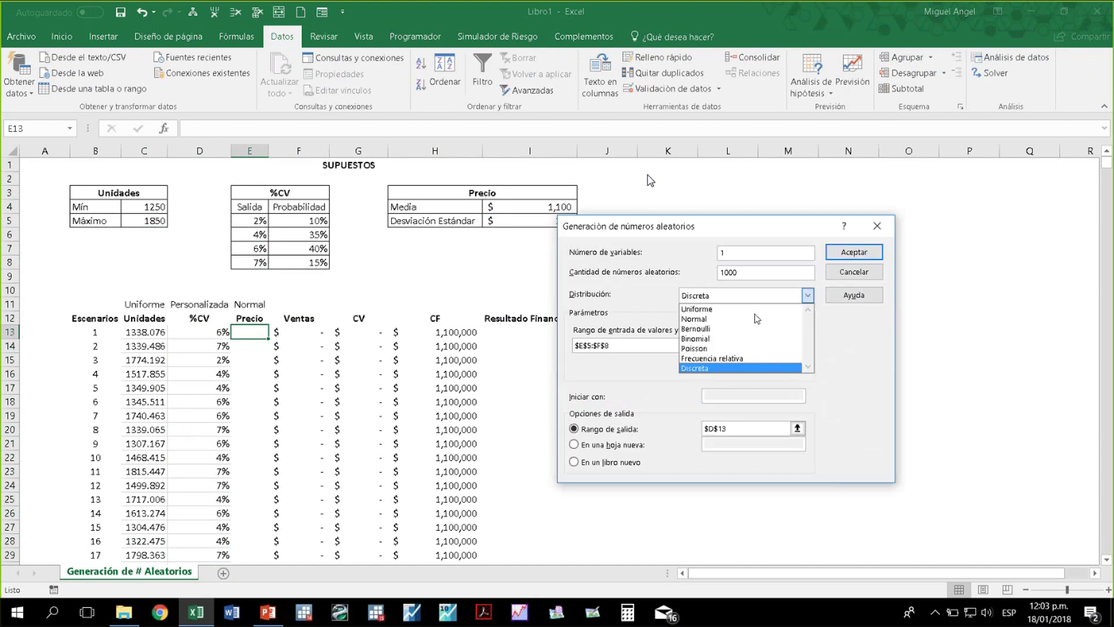
{"action": "left_click", "coordinate": [720, 319]}
Generate the Precio values with a mean of 1100, a standard deviation of 250 and the output range starting at E13
{"action": "left_click", "coordinate": [726, 251]}
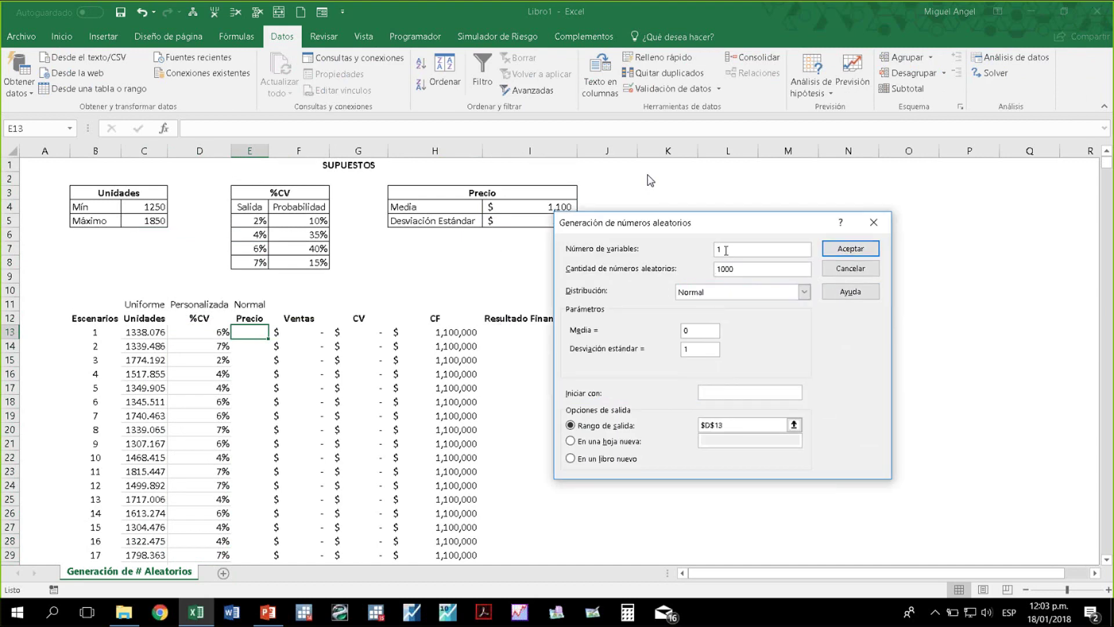
{"action": "double_click", "coordinate": [742, 267]}
{"action": "double_click", "coordinate": [705, 331]}
{"action": "left_click_drag", "start_coordinate": [672, 226], "coordinate": [707, 284]}
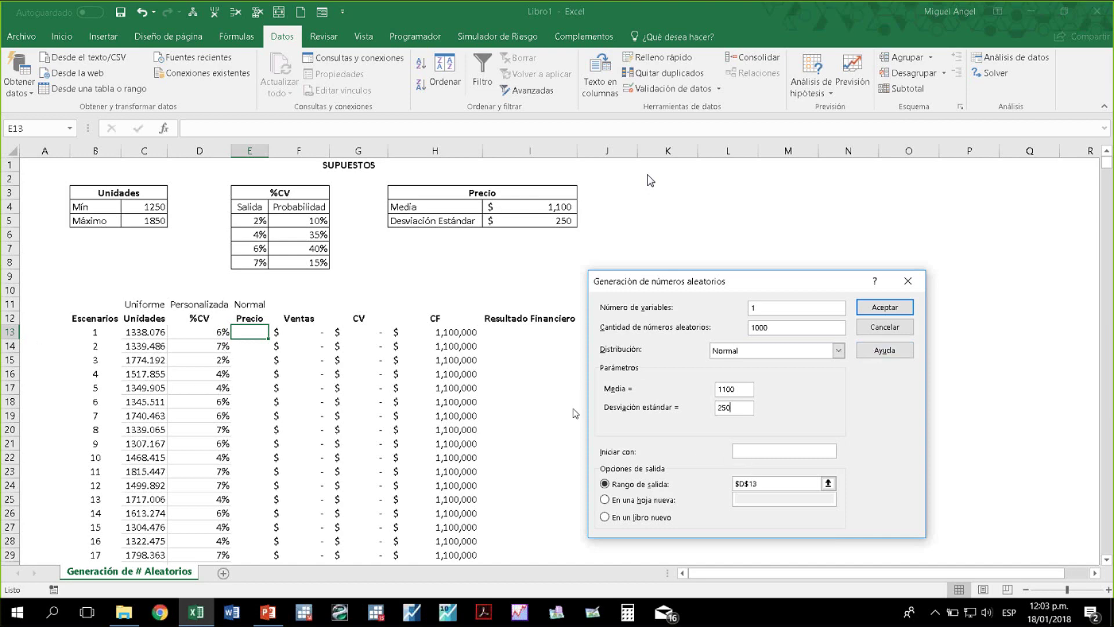
{"action": "left_click", "coordinate": [748, 486]}
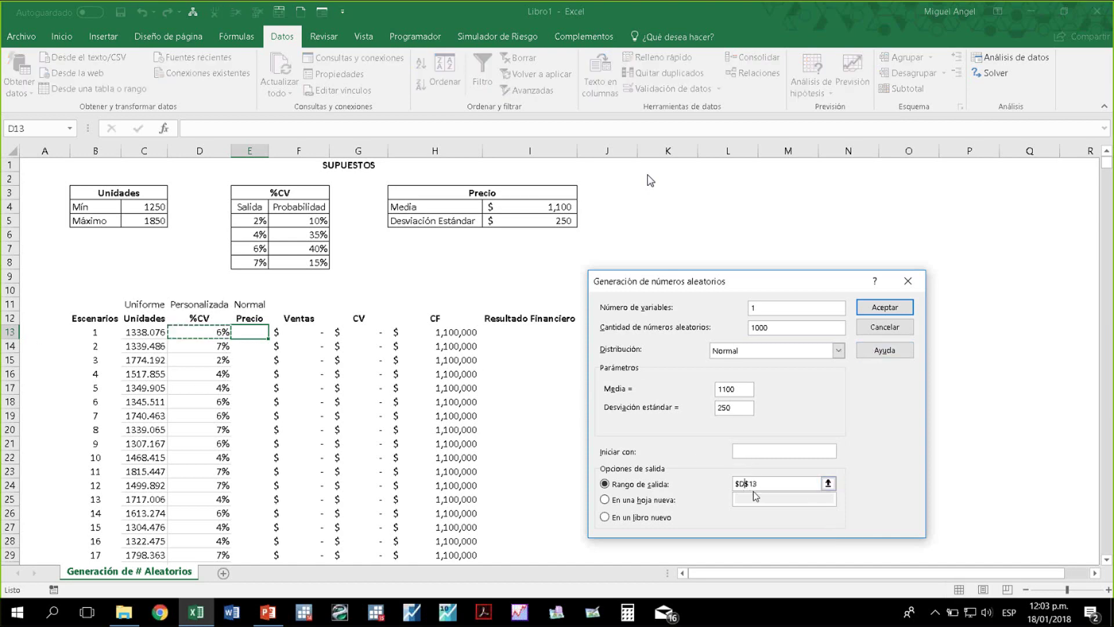
{"action": "type", "text": "e"}
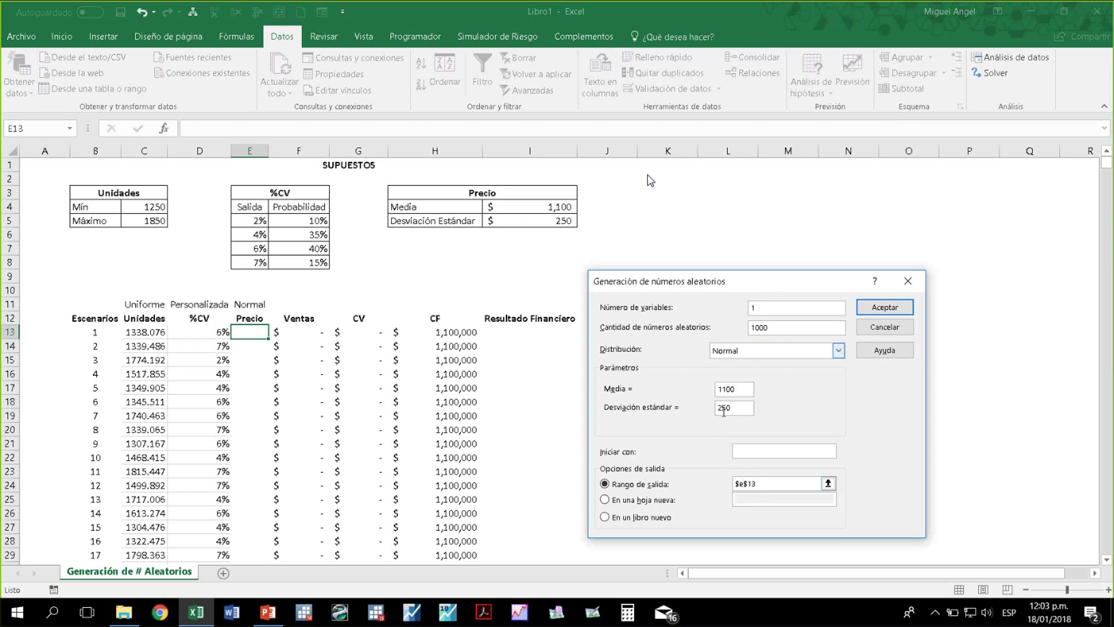
{"action": "left_click", "coordinate": [876, 307]}
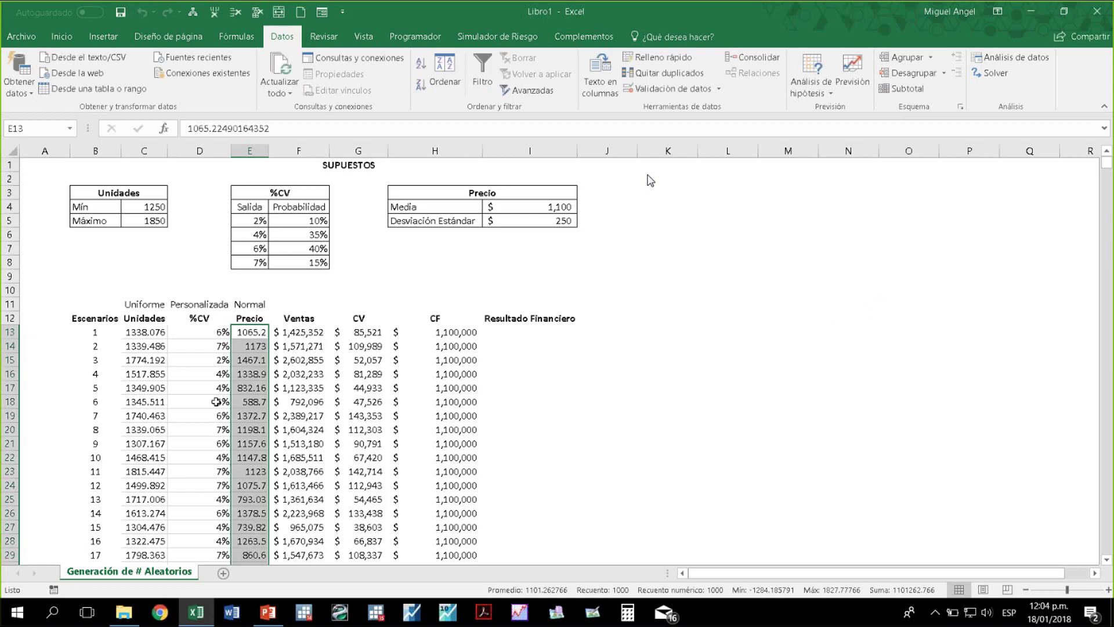
Enter the formula +F13-G13-H13 in I13 under Resultado Financiero to subtract CV and CF from Ventas, and reselect the cell
{"action": "left_click", "coordinate": [292, 334]}
{"action": "left_click", "coordinate": [359, 336]}
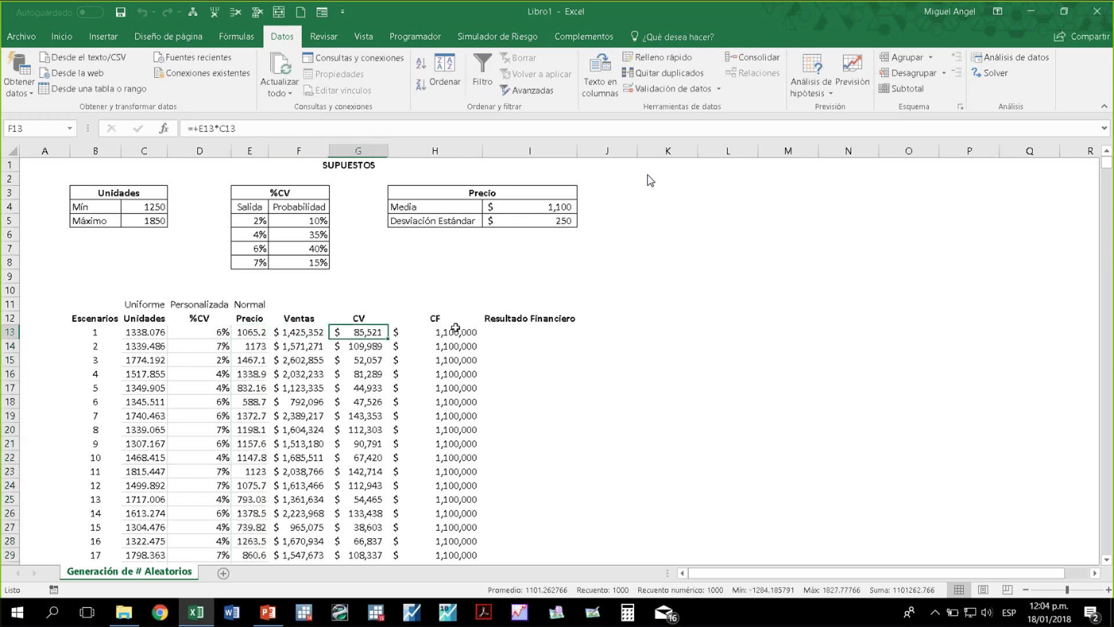
{"action": "left_click", "coordinate": [456, 328]}
{"action": "left_click", "coordinate": [513, 328]}
{"action": "type", "text": "+"}
{"action": "key", "text": "Left"}
{"action": "key", "text": "Left"}
{"action": "key", "text": "Left"}
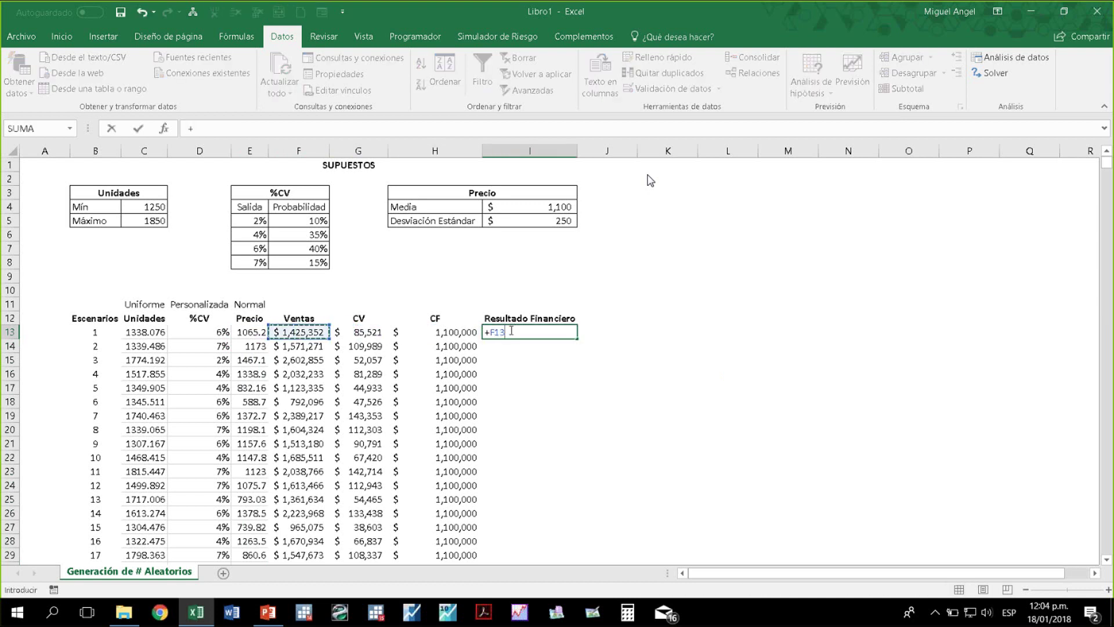
{"action": "type", "text": "-"}
{"action": "key", "text": "Left"}
{"action": "key", "text": "Left"}
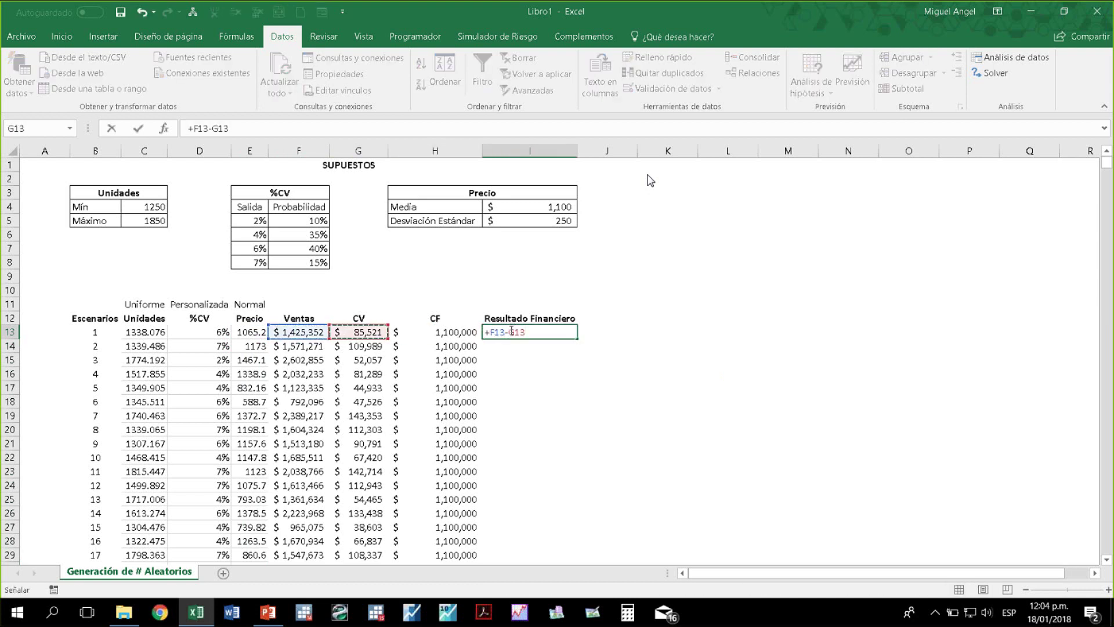
{"action": "type", "text": "-"}
{"action": "key", "text": "Left"}
{"action": "key", "text": "Return"}
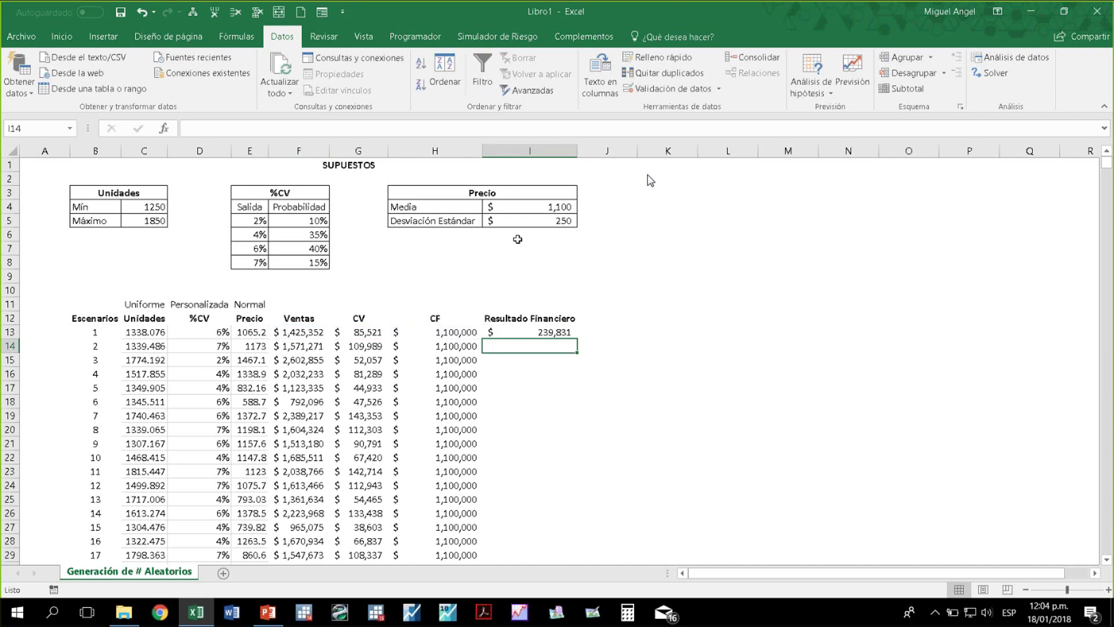
{"action": "left_click", "coordinate": [564, 334]}
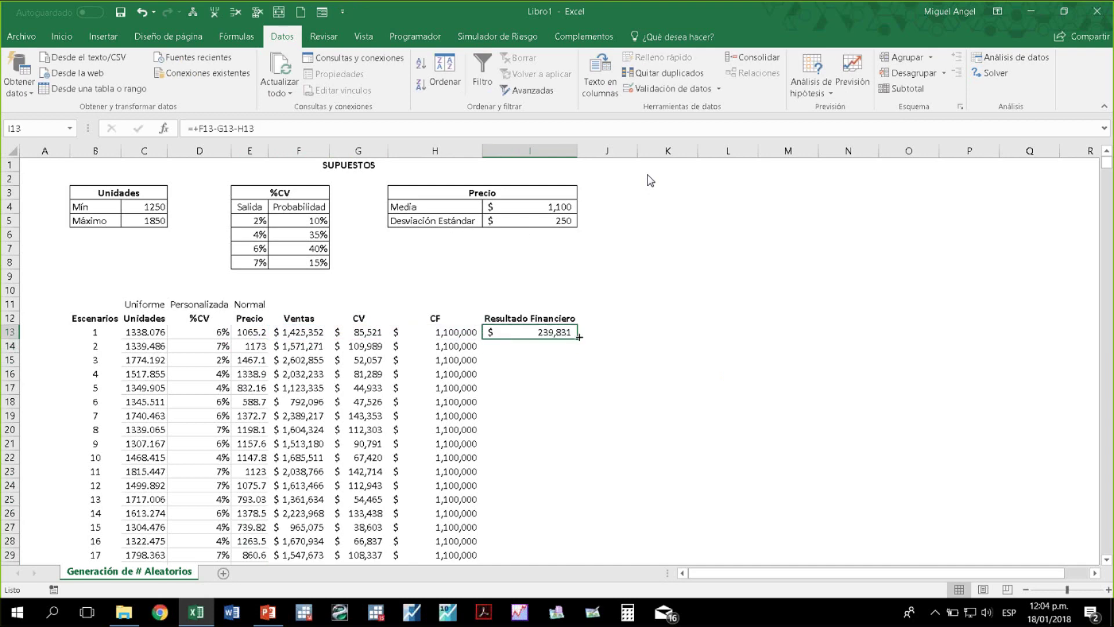
Fill the Resultado Financiero formula down from I13 to the last scenario and insert a histogram of that column
{"action": "double_click", "coordinate": [579, 336]}
{"action": "left_click", "coordinate": [103, 36]}
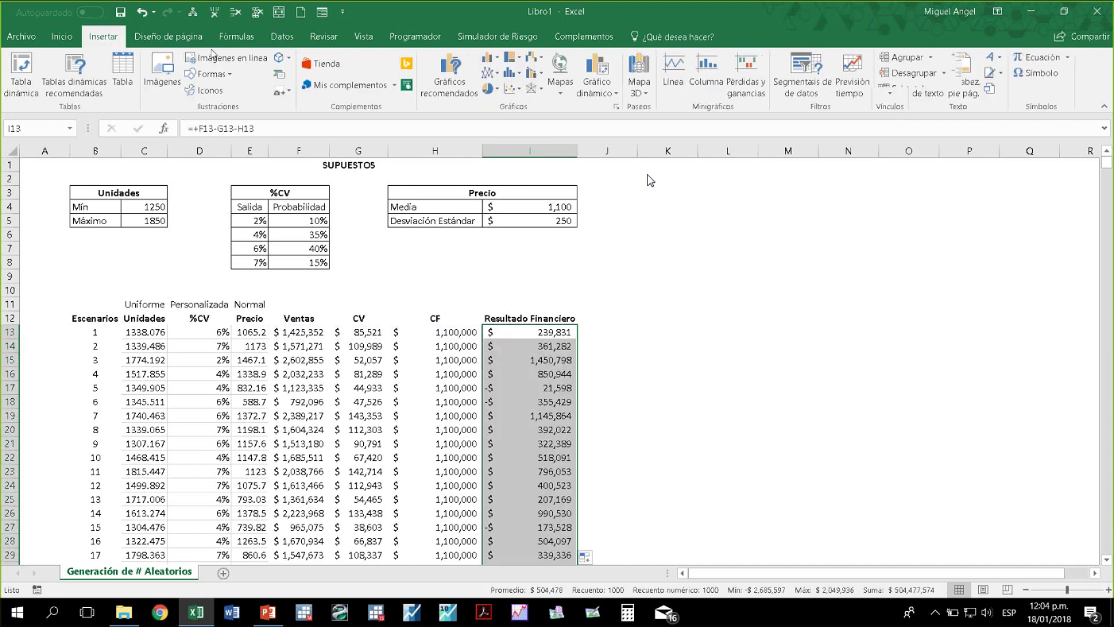
{"action": "left_click", "coordinate": [514, 73]}
{"action": "left_click", "coordinate": [513, 113]}
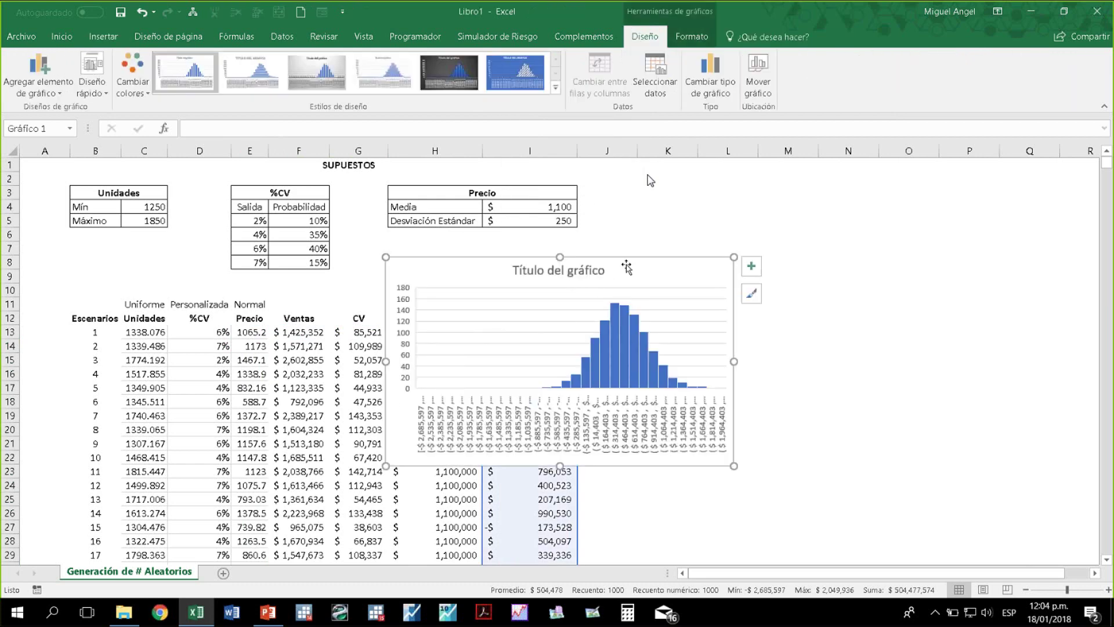
Move the histogram clear of the data and enable the underflow bin (Subdesbordar rango) on its horizontal axis with the default limit
{"action": "left_click_drag", "start_coordinate": [627, 266], "coordinate": [837, 256]}
{"action": "left_click", "coordinate": [720, 537]}
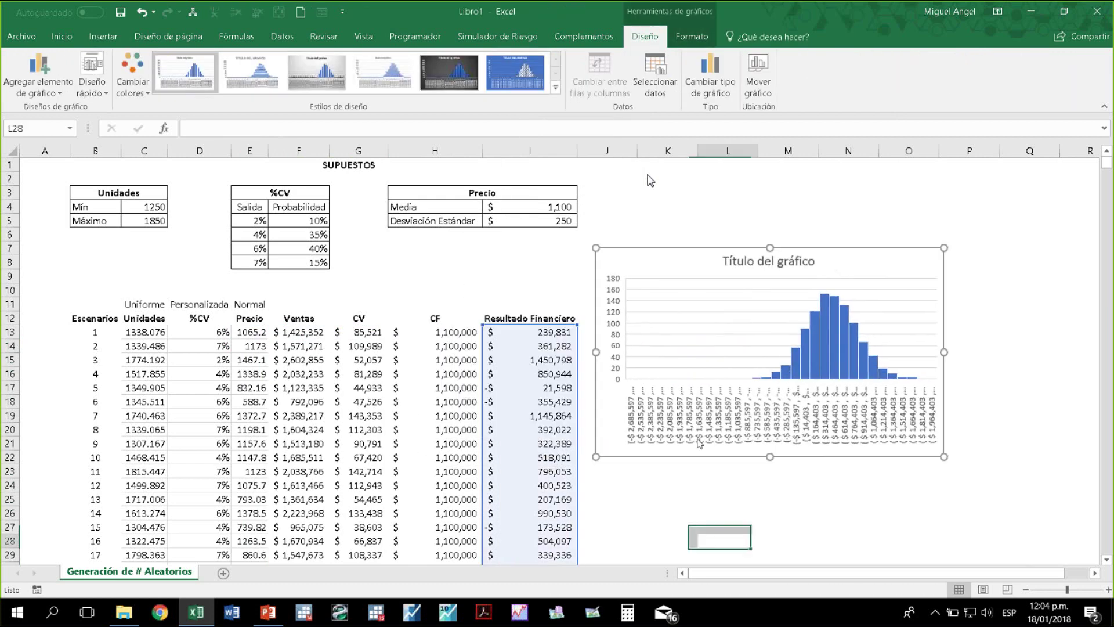
{"action": "double_click", "coordinate": [735, 422]}
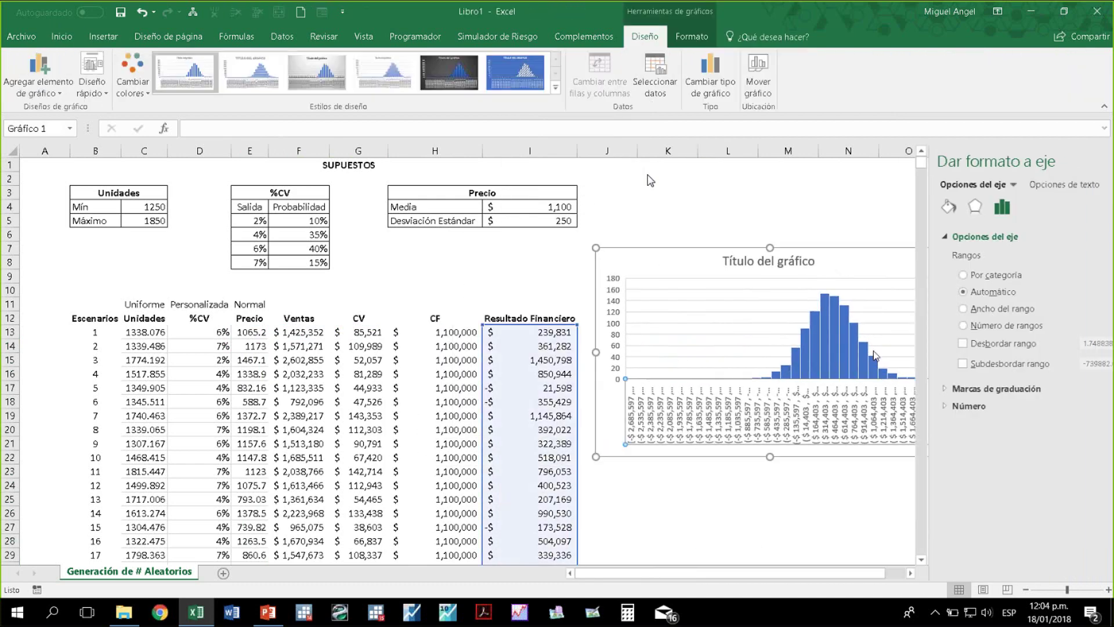
{"action": "left_click", "coordinate": [858, 364]}
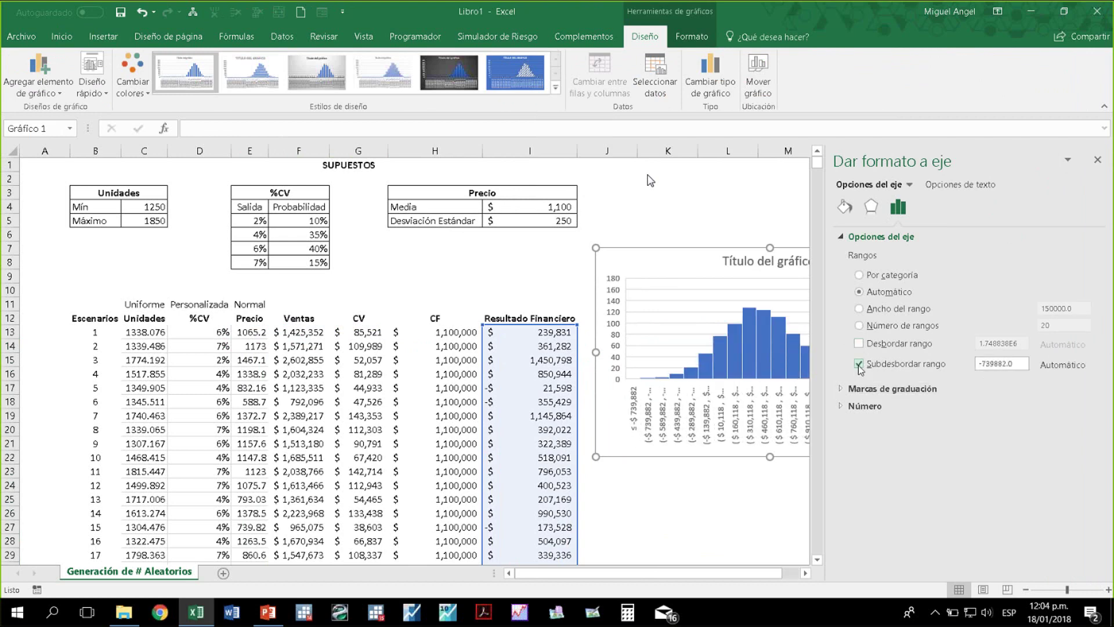
{"action": "left_click", "coordinate": [752, 207]}
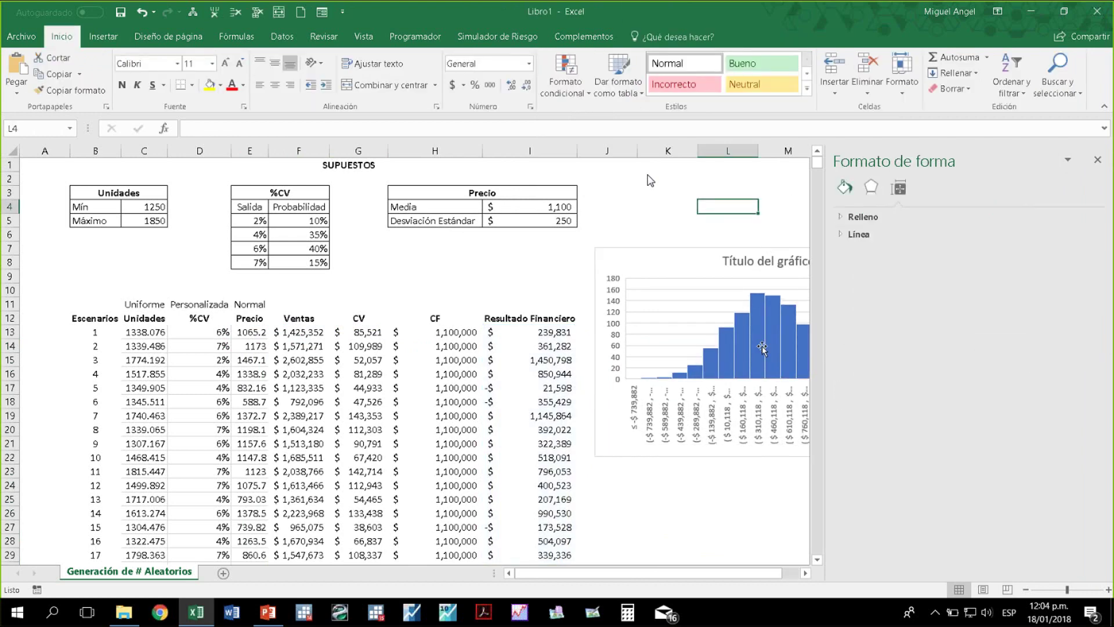
{"action": "left_click", "coordinate": [1098, 160]}
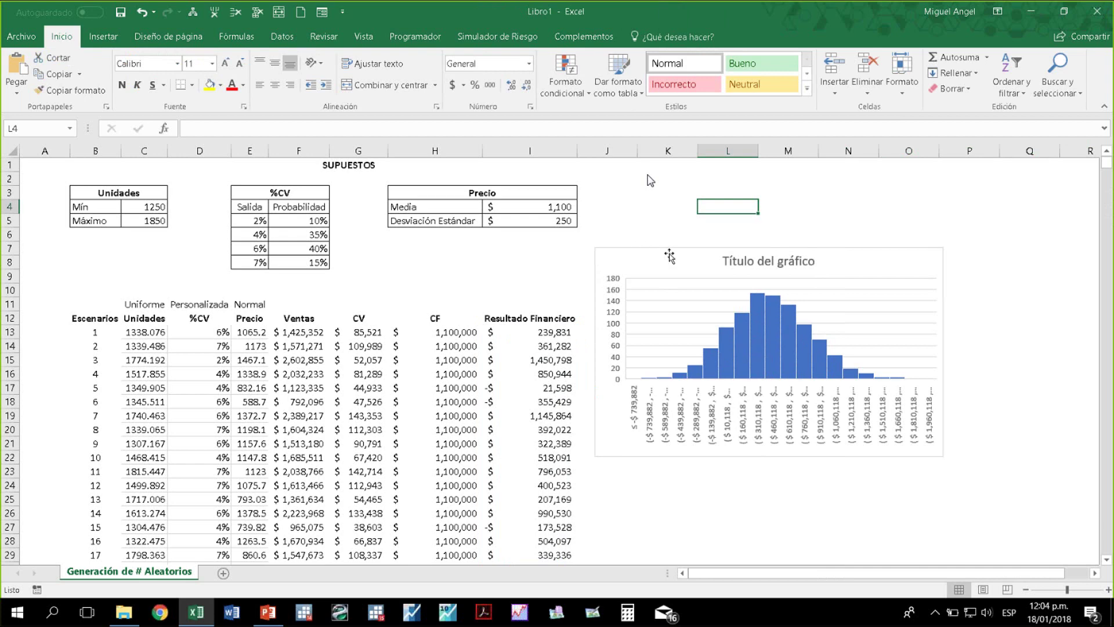
Lower the histogram beside the scenario table so it starts around row 11, and deselect it
{"action": "left_click_drag", "start_coordinate": [670, 256], "coordinate": [682, 310]}
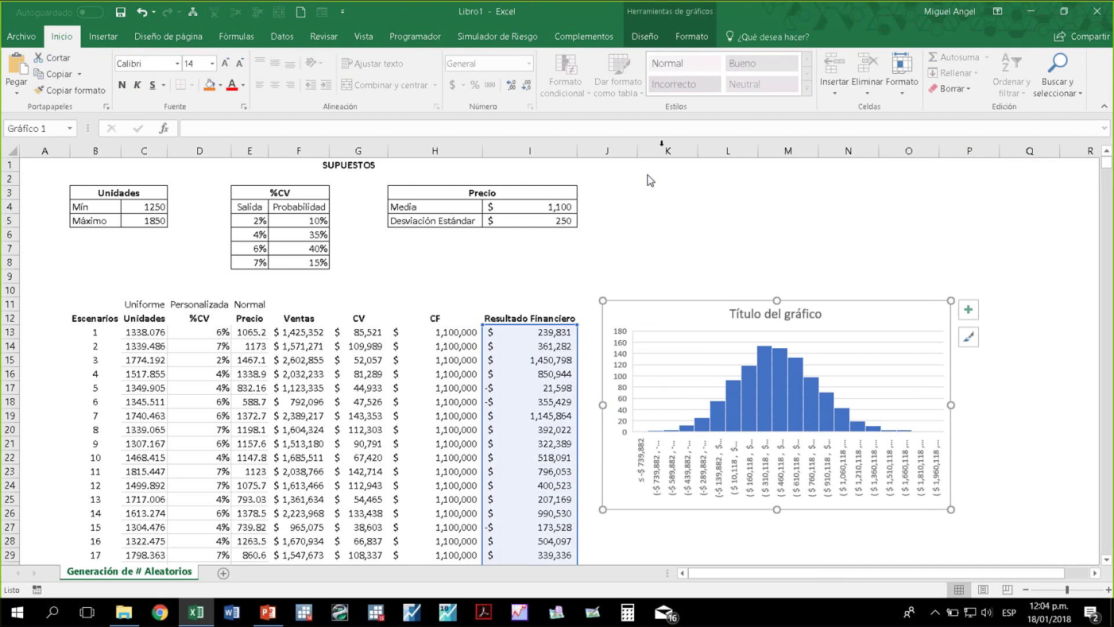
{"action": "left_click", "coordinate": [497, 37]}
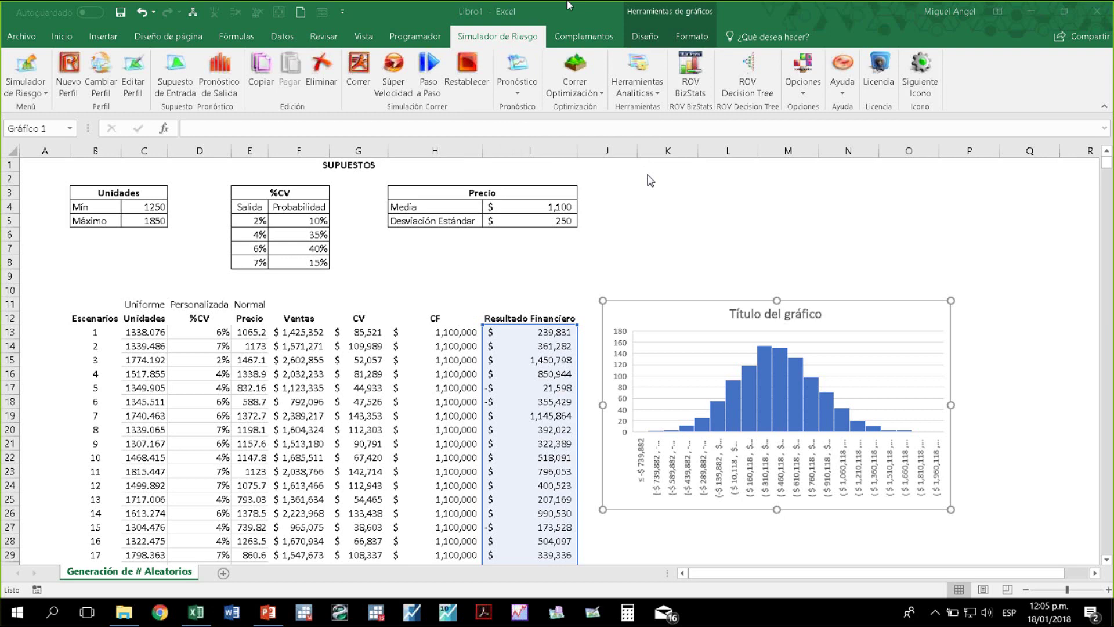
{"action": "left_click", "coordinate": [662, 227]}
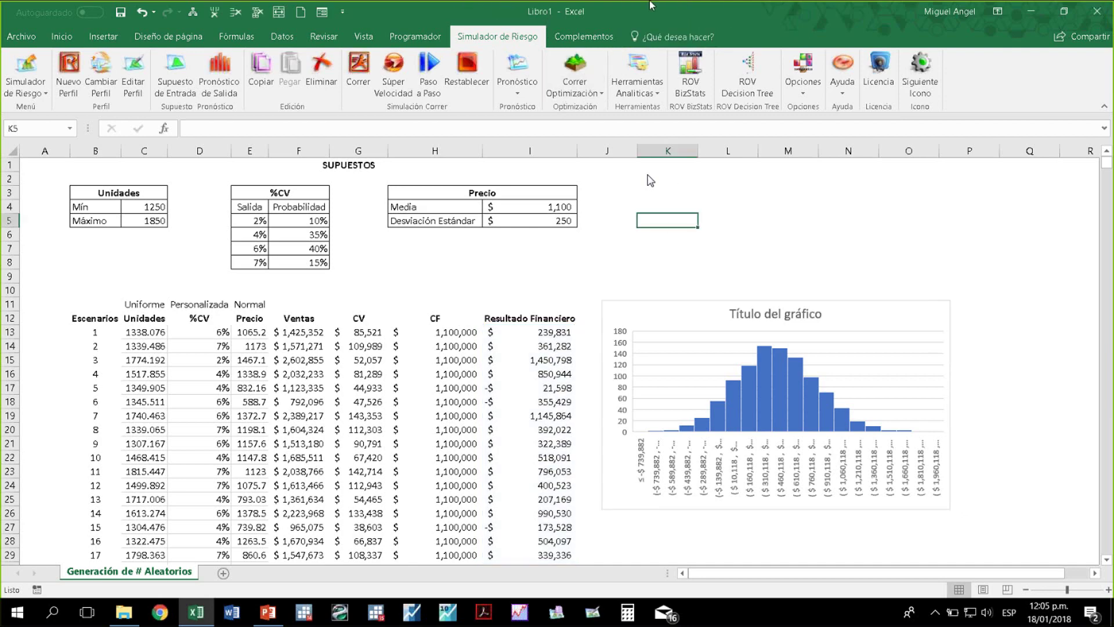